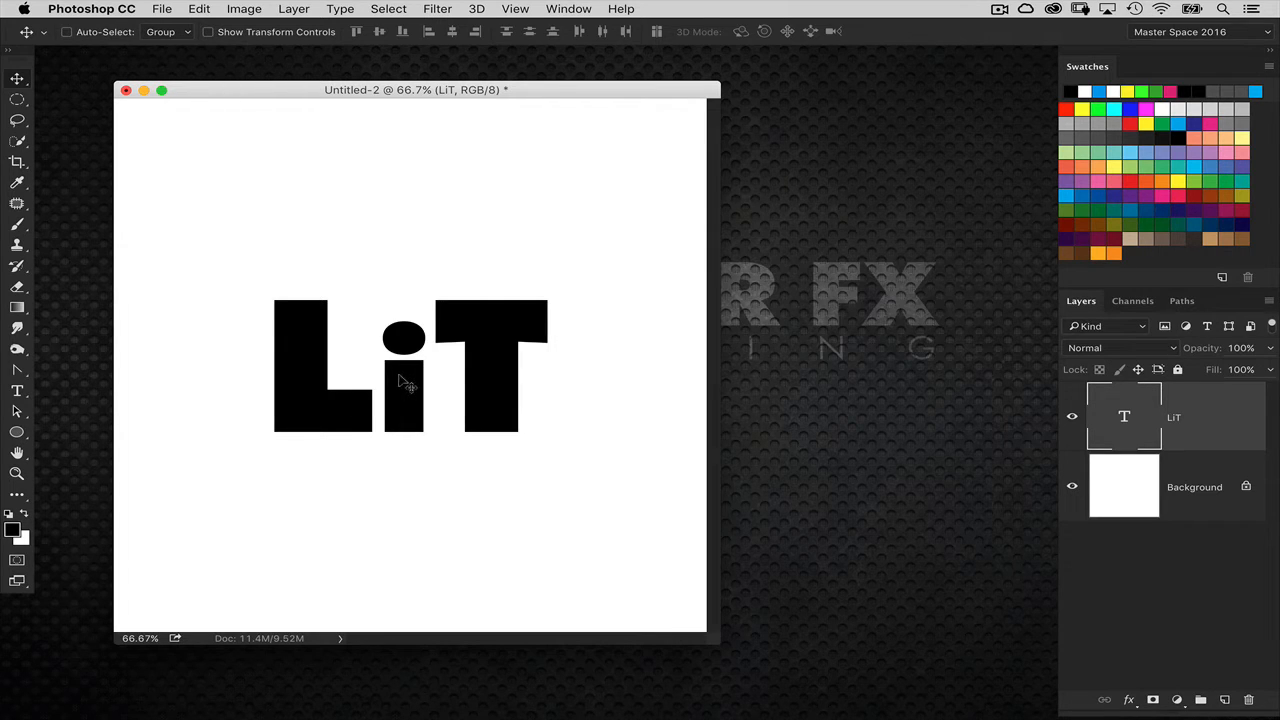
- Float the Layers panel beside the document and create a new 3D extrusion from the LiT text layer
drag(1084, 303, 784, 208)
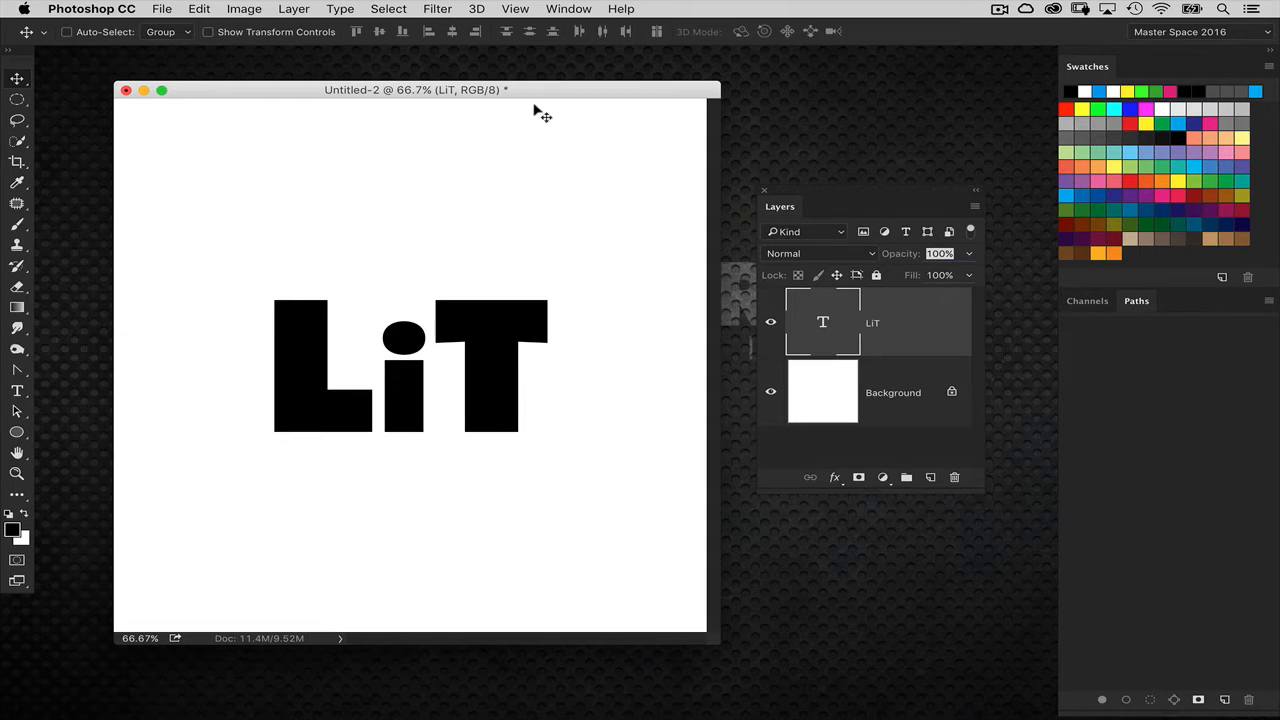
drag(532, 93, 504, 90)
click(473, 10)
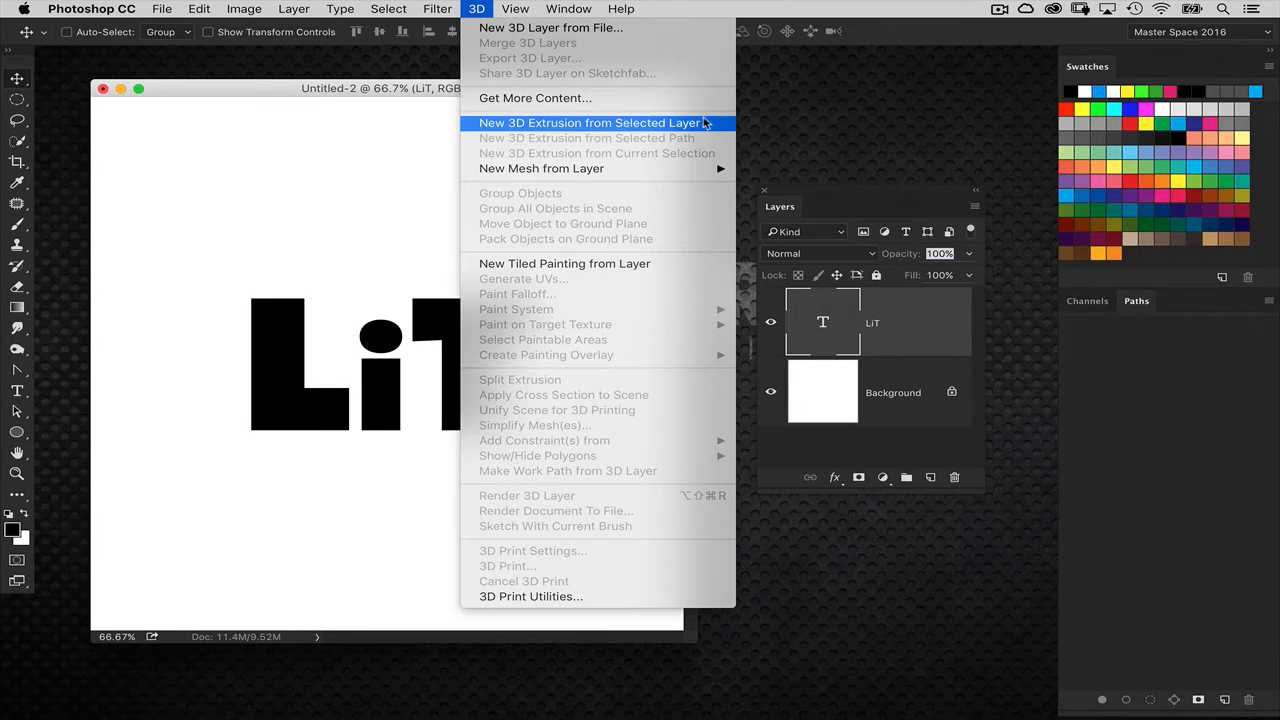
click(704, 123)
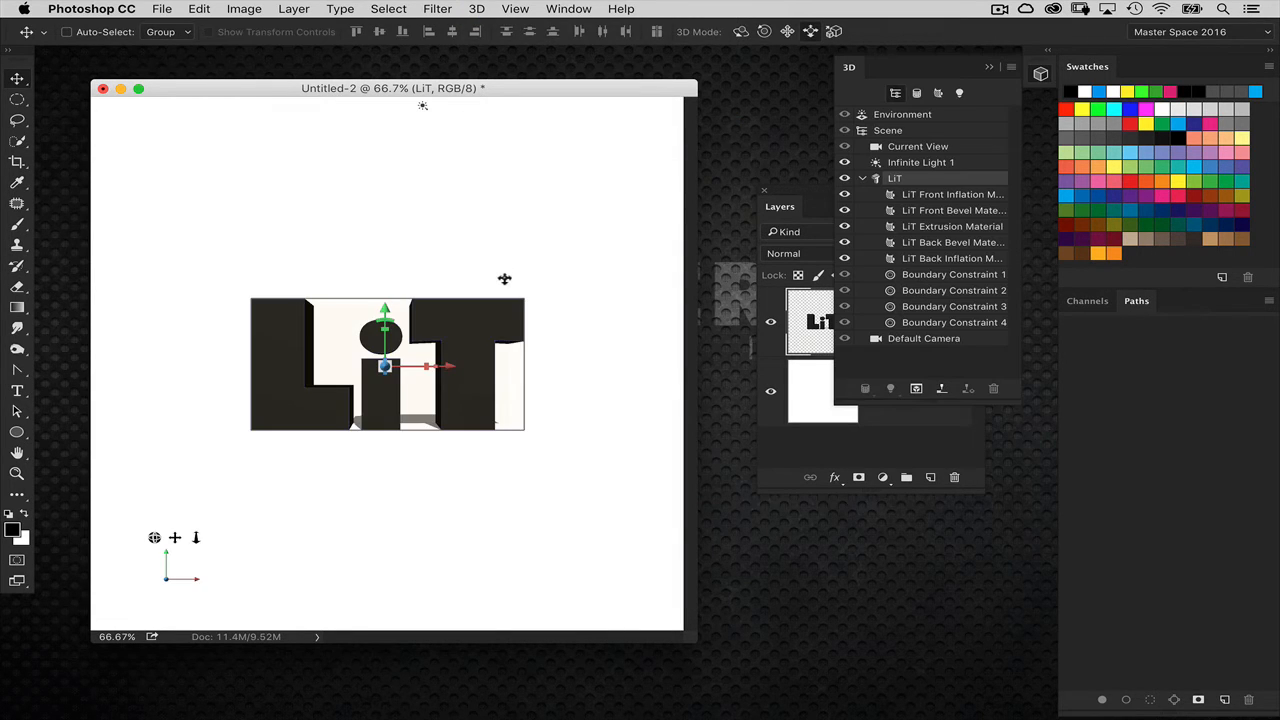
- Show the Properties panel and arrange the floating 3D, Properties and Layers panels side by side next to the 3D text
drag(780, 206, 649, 146)
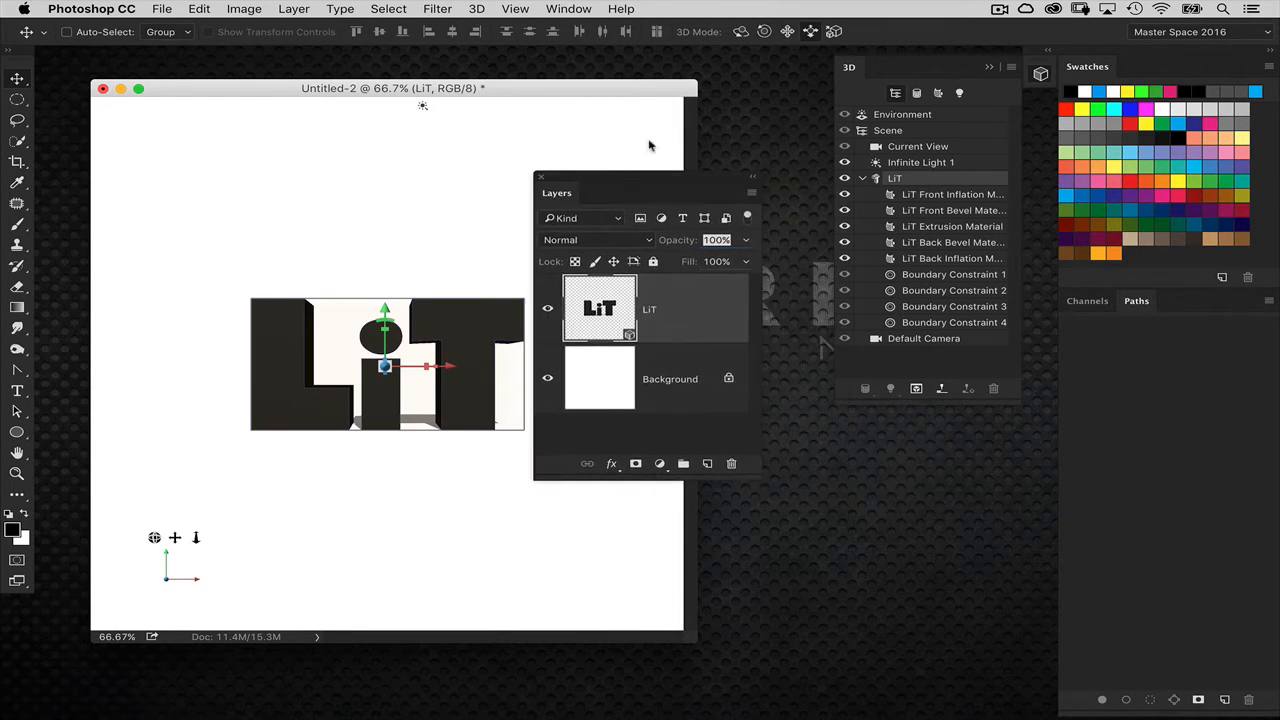
drag(847, 69, 568, 153)
click(568, 9)
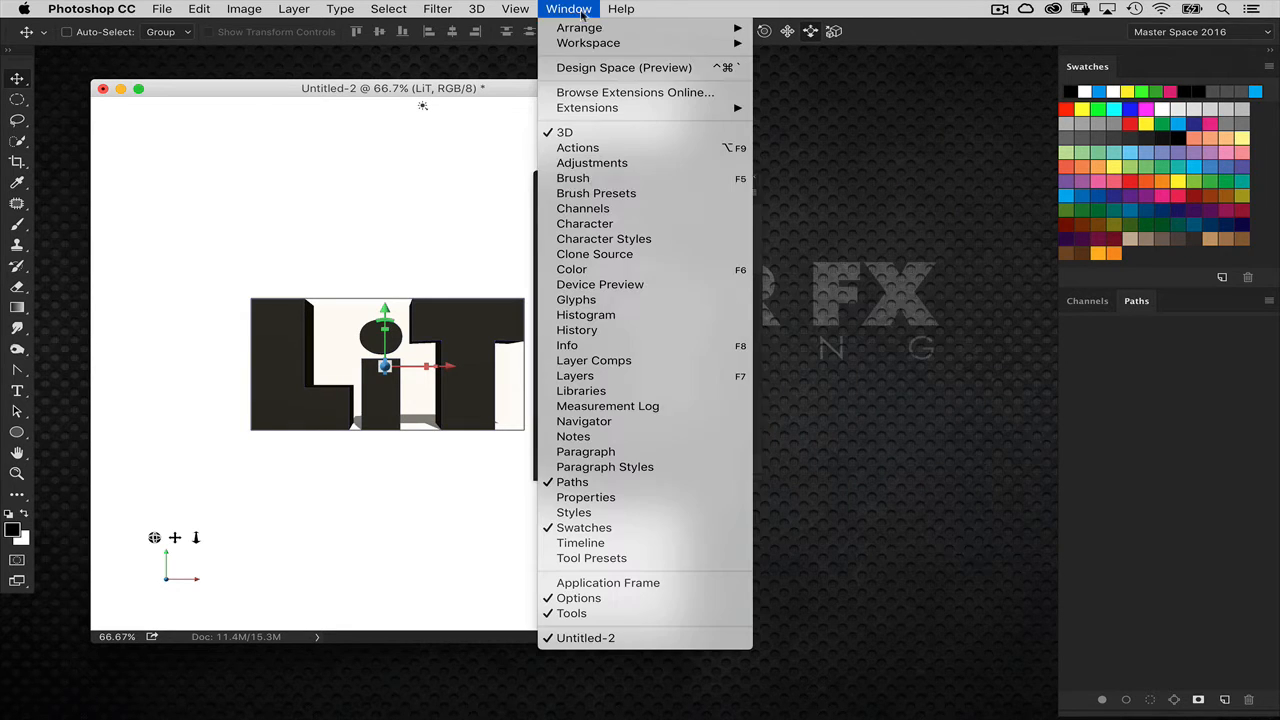
click(651, 497)
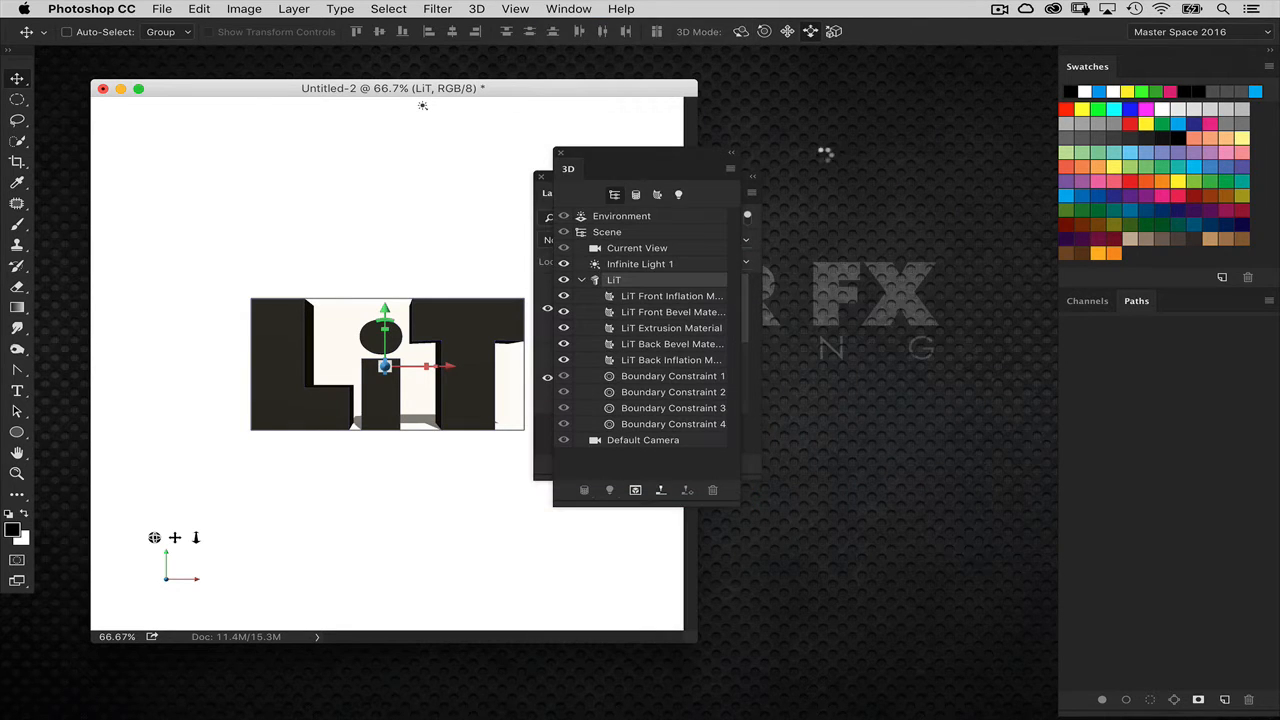
drag(868, 99, 799, 292)
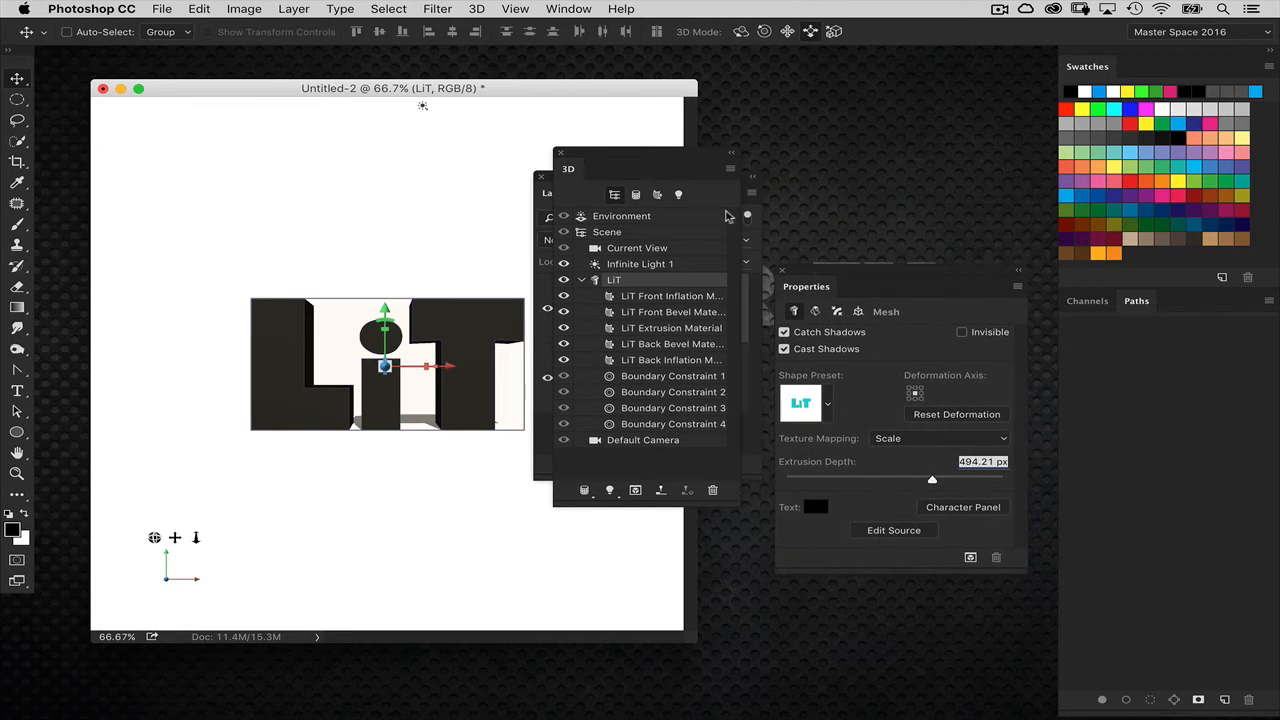
drag(706, 158, 670, 304)
drag(685, 193, 1087, 324)
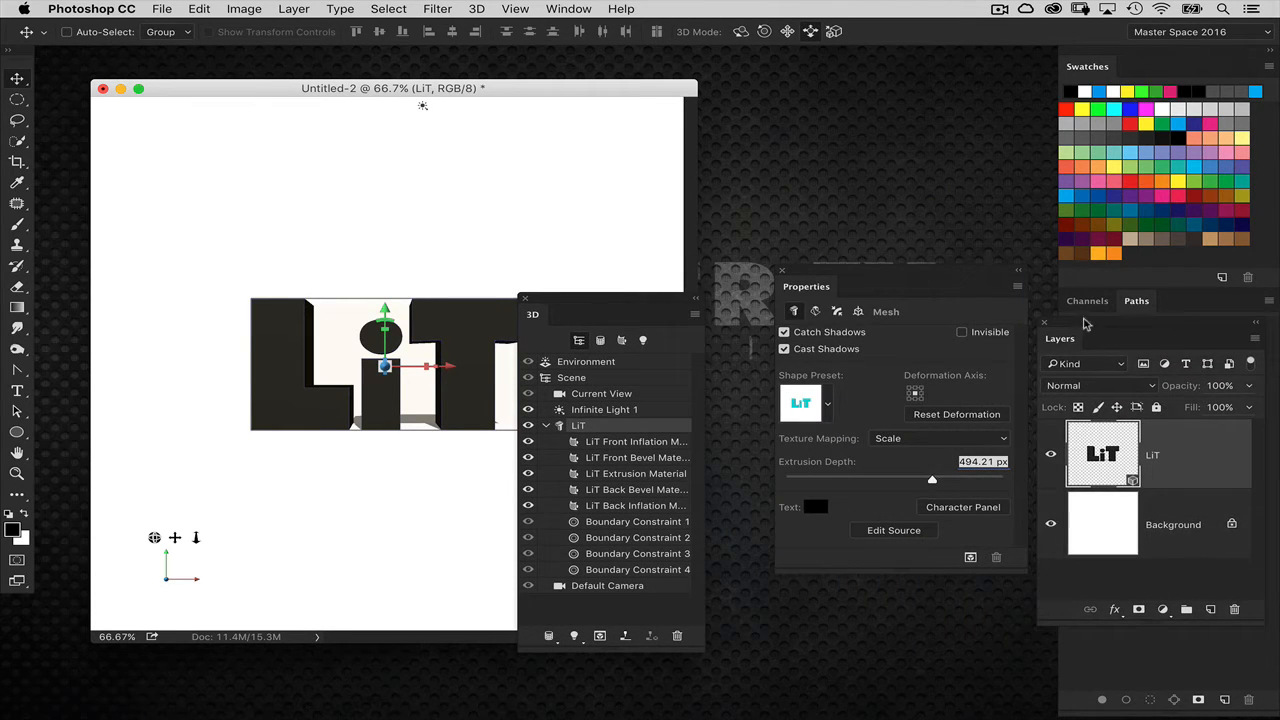
drag(888, 272, 863, 297)
drag(678, 296, 723, 277)
drag(805, 294, 826, 271)
drag(714, 282, 724, 205)
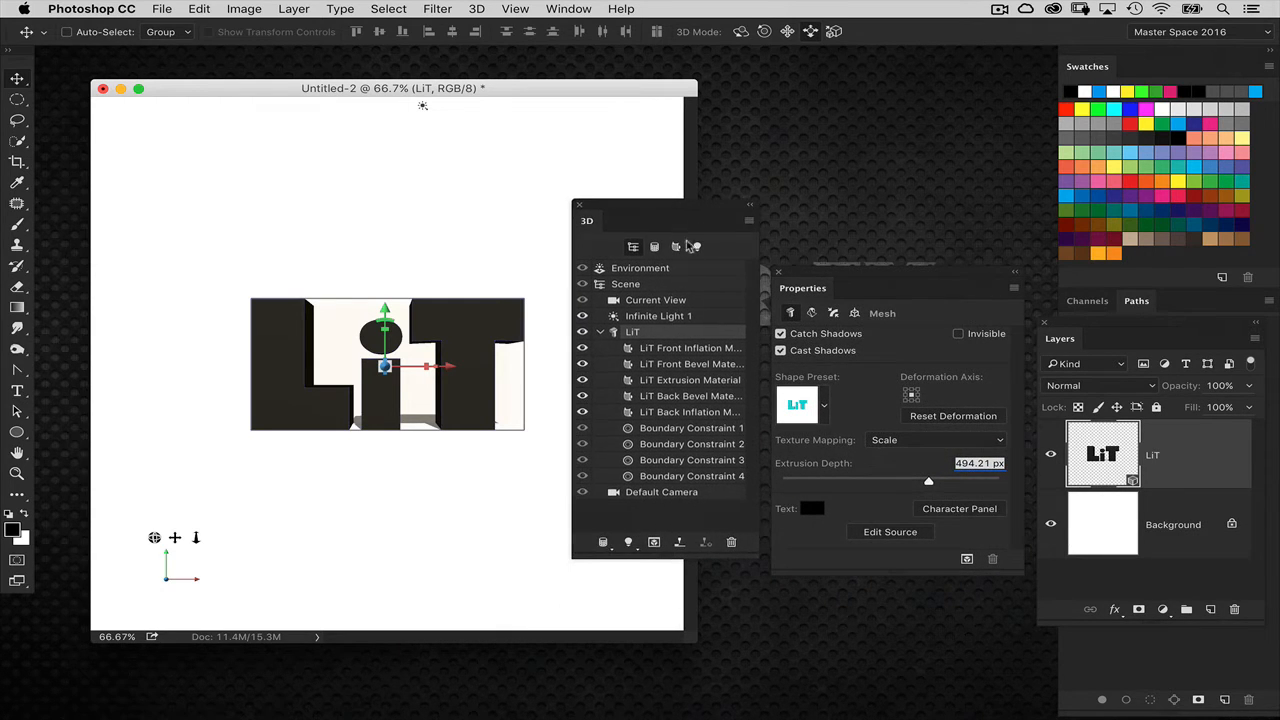
- Set the LiT mesh's extrusion depth to 125 px
click(670, 302)
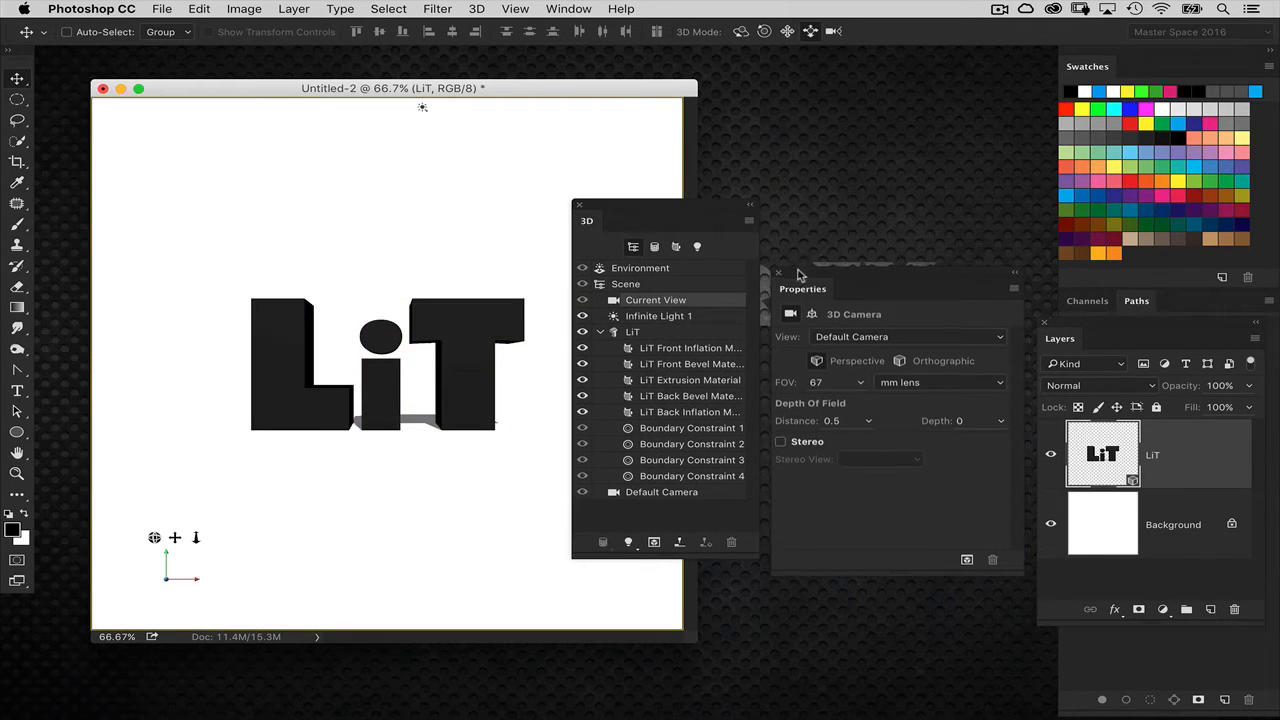
drag(800, 273, 811, 236)
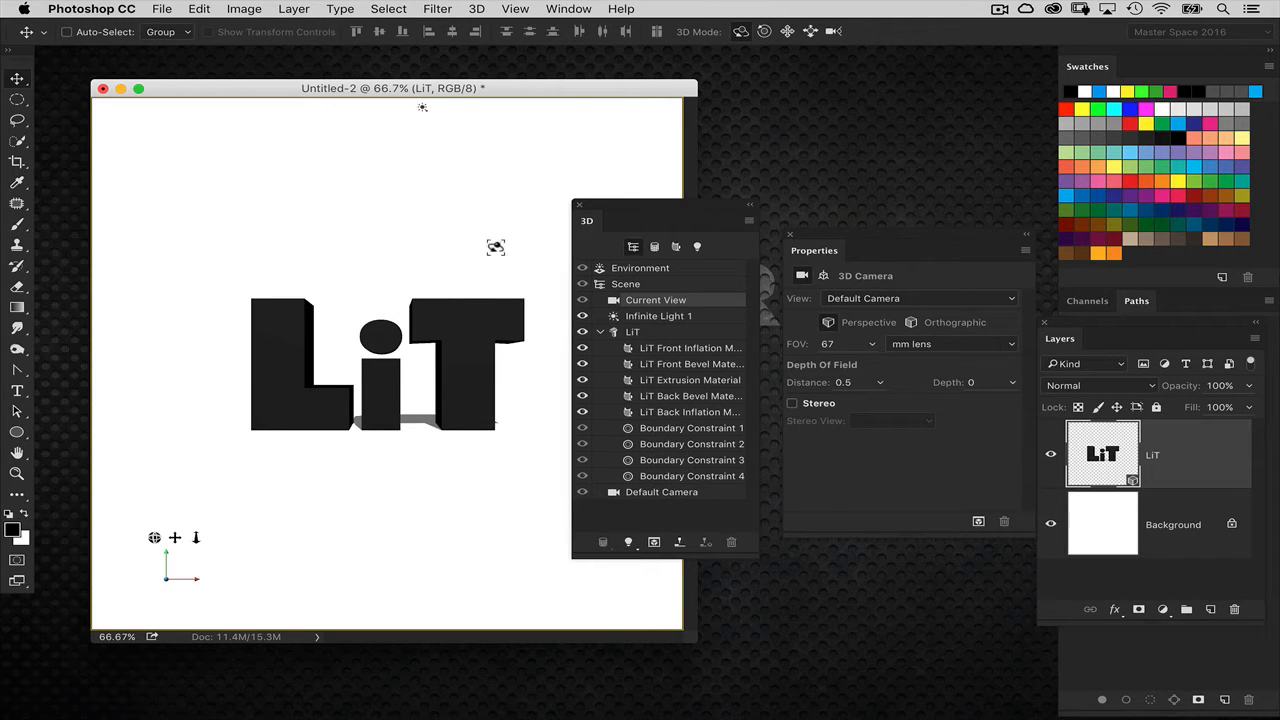
drag(481, 269, 429, 282)
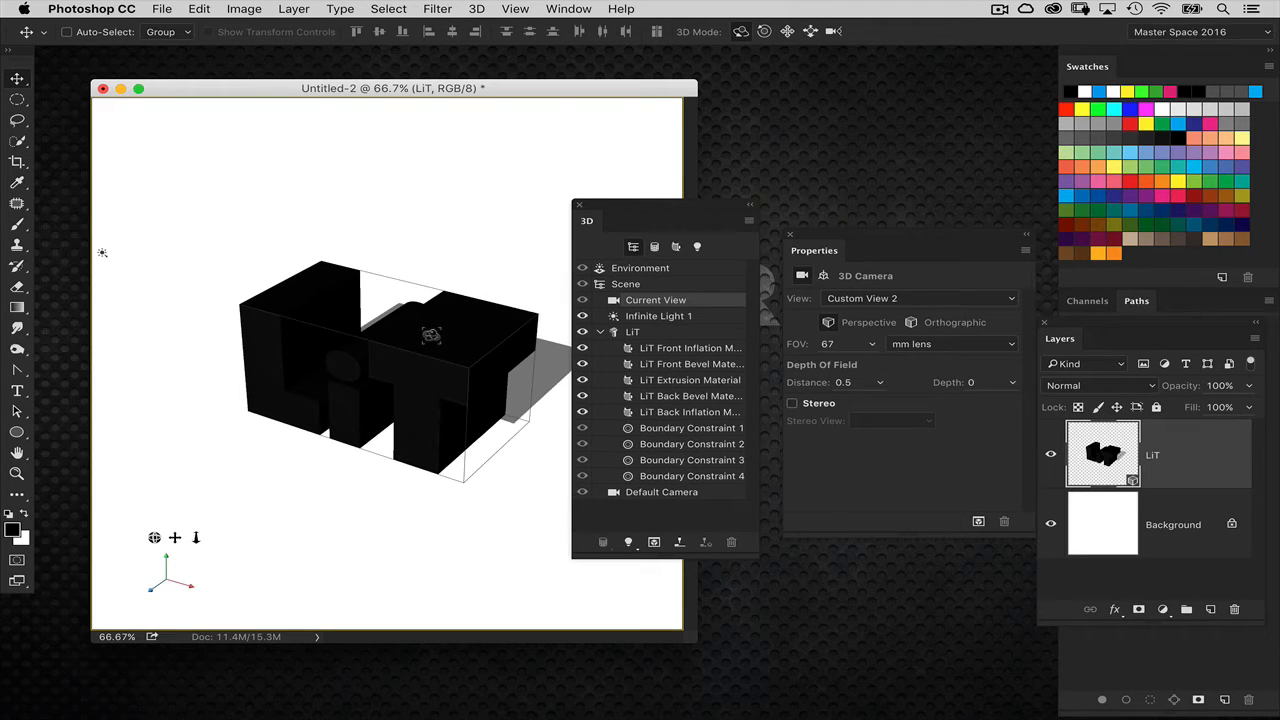
click(470, 329)
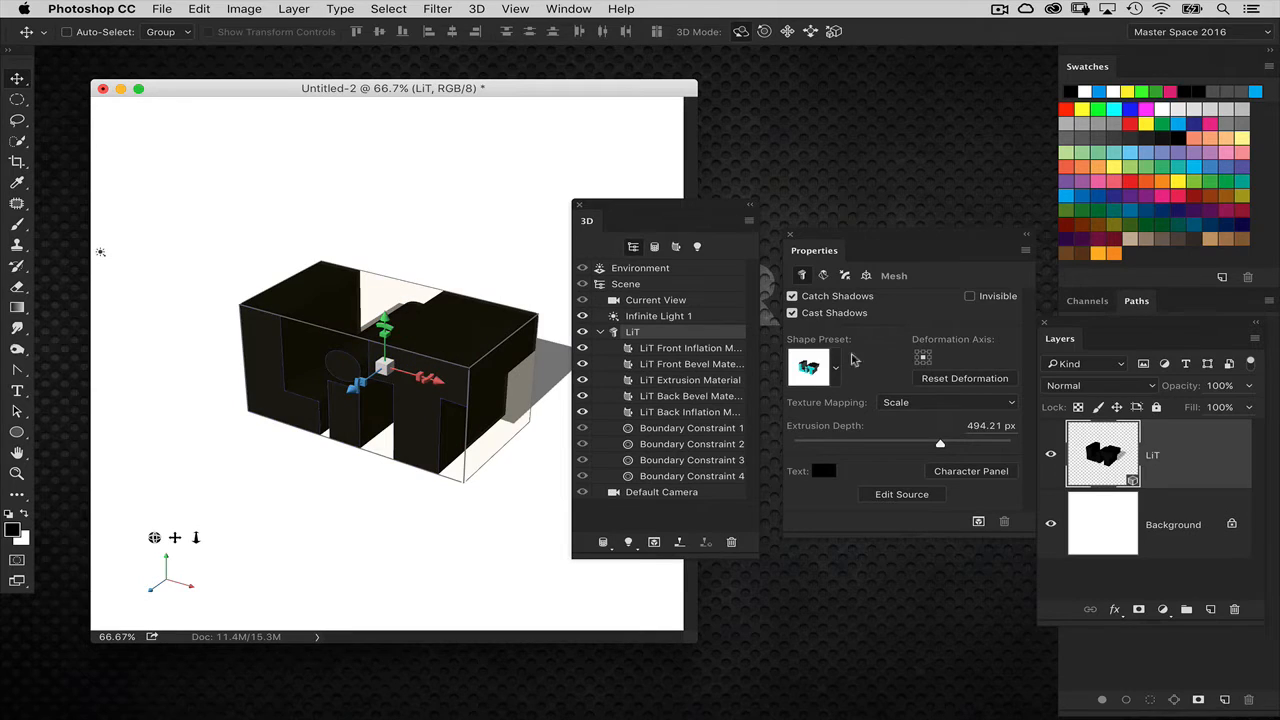
drag(851, 252, 837, 238)
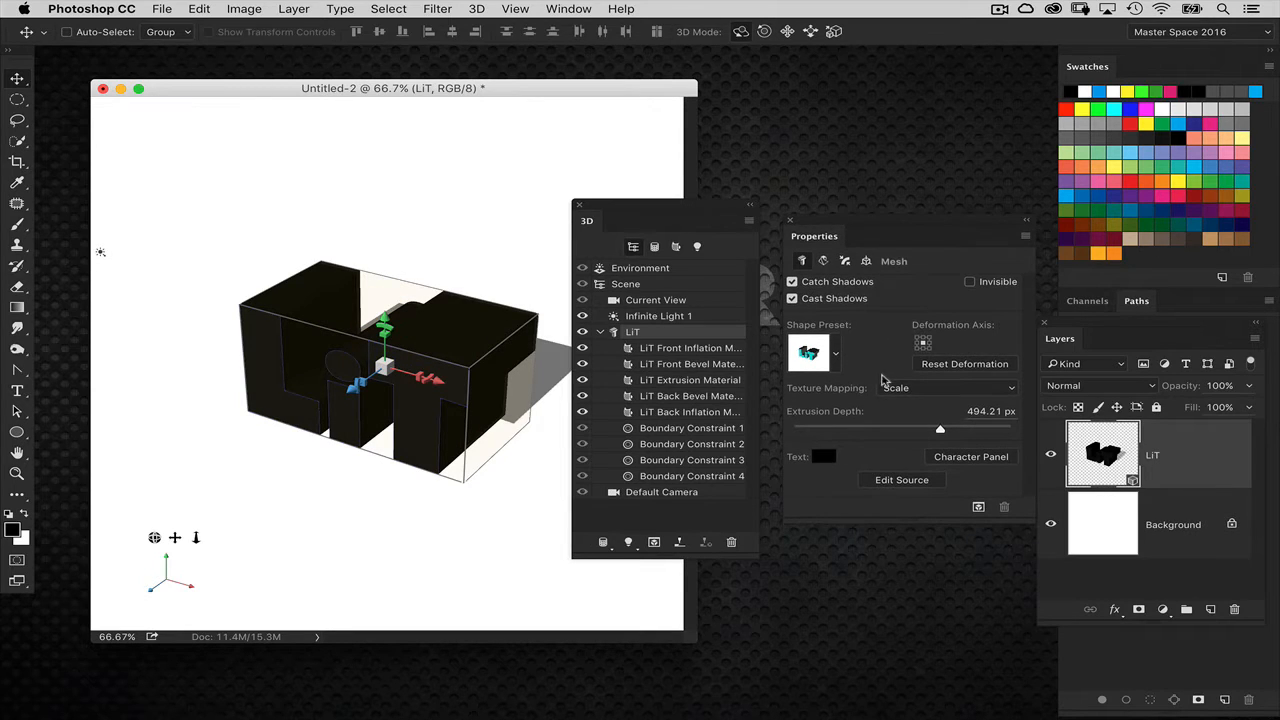
drag(940, 429, 911, 432)
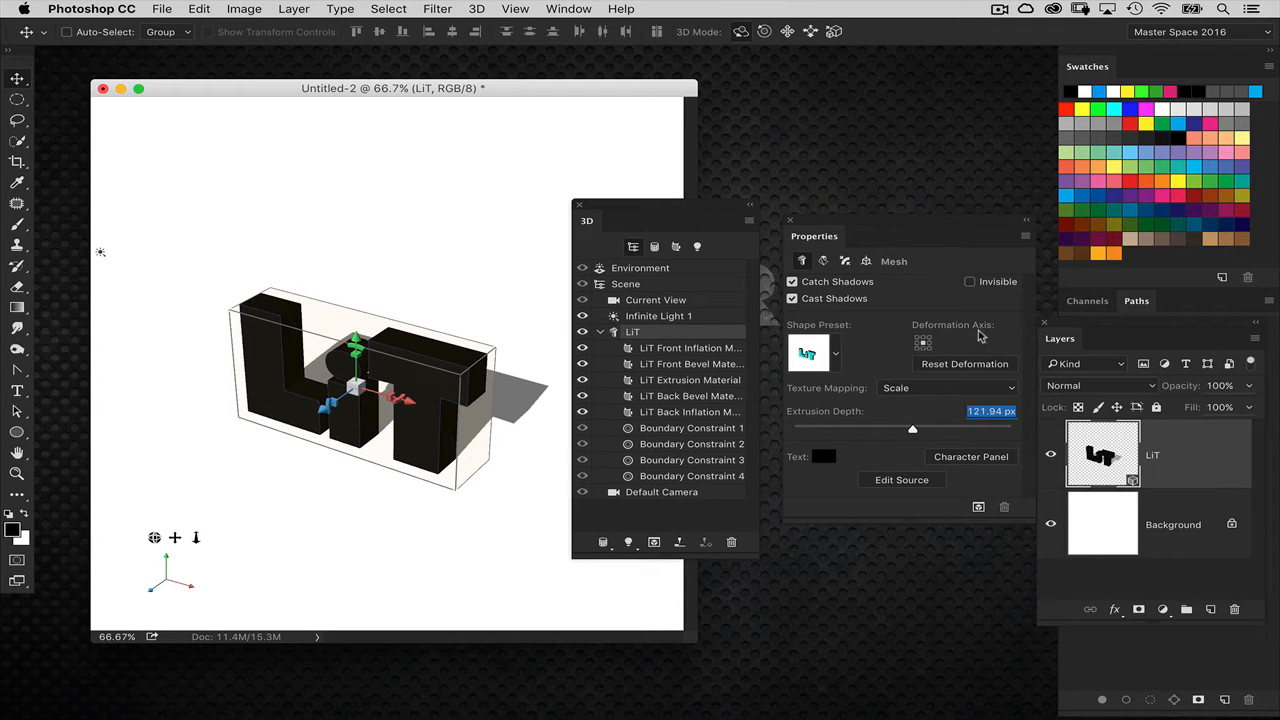
text(125)
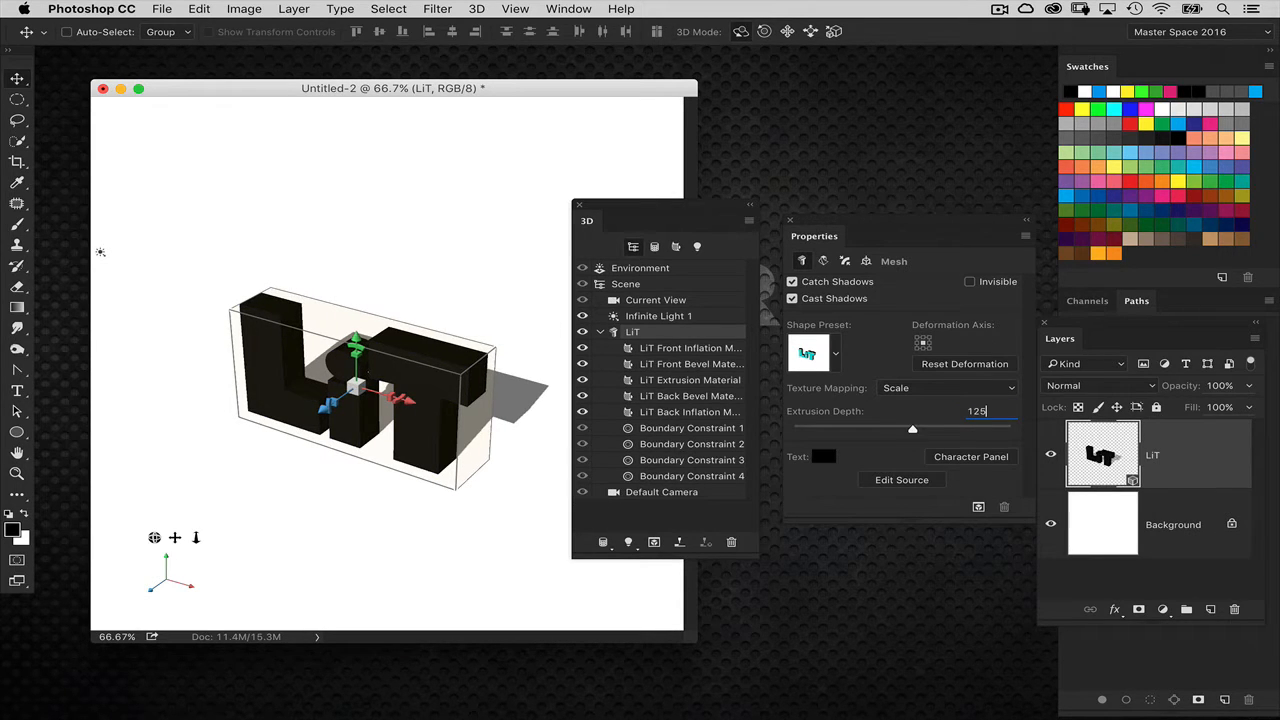
key(Return)
- Return the scene to the default camera and slide the current view closer so the LiT text appears larger
click(658, 490)
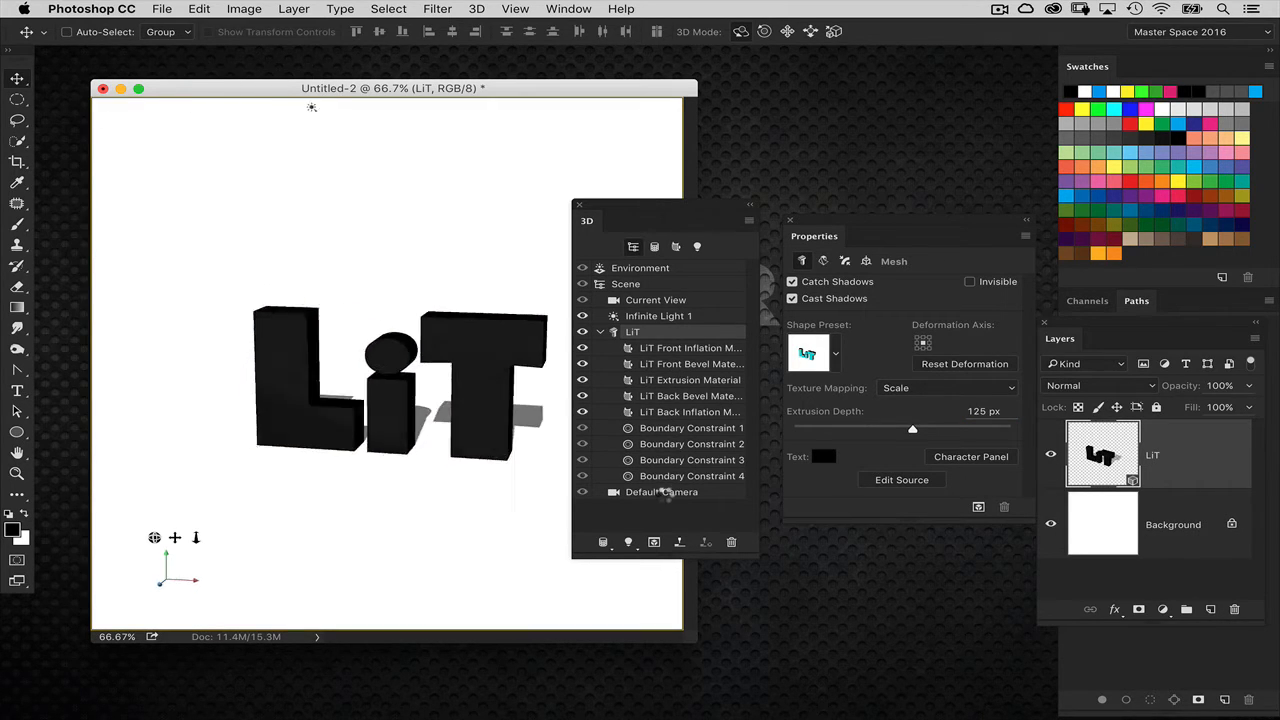
drag(657, 490, 734, 193)
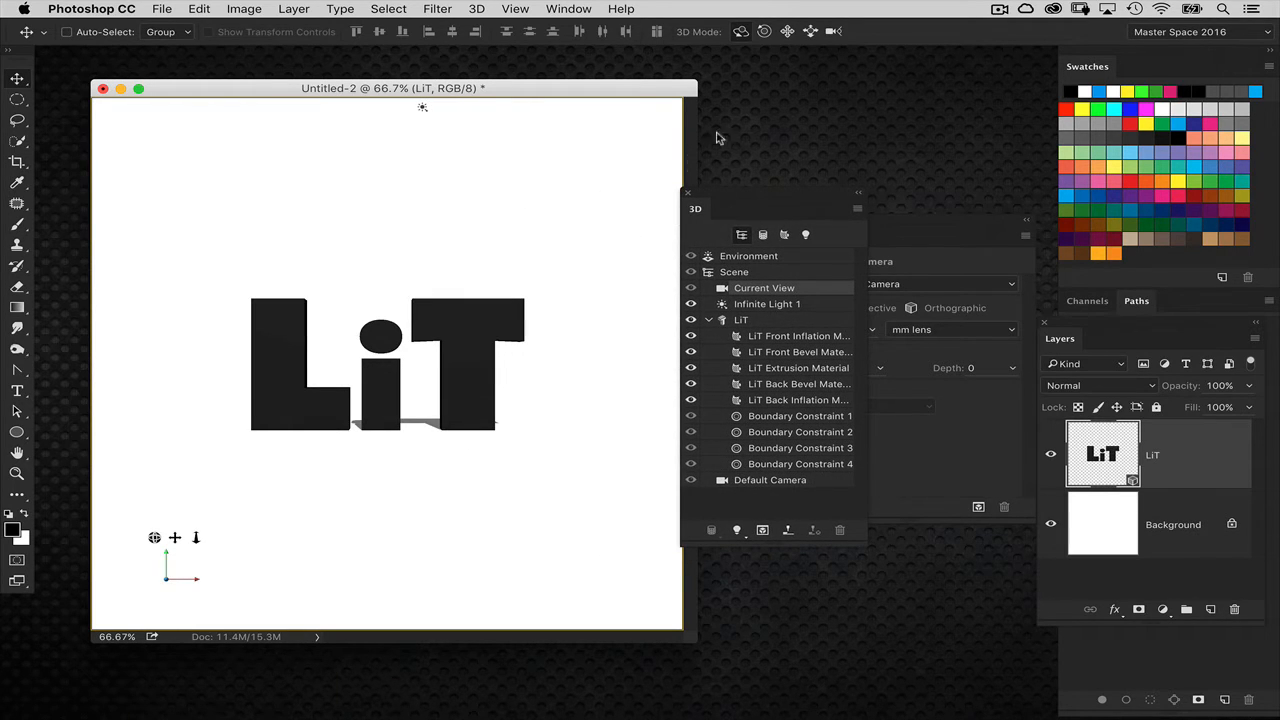
click(810, 31)
drag(646, 288, 616, 599)
drag(740, 205, 670, 192)
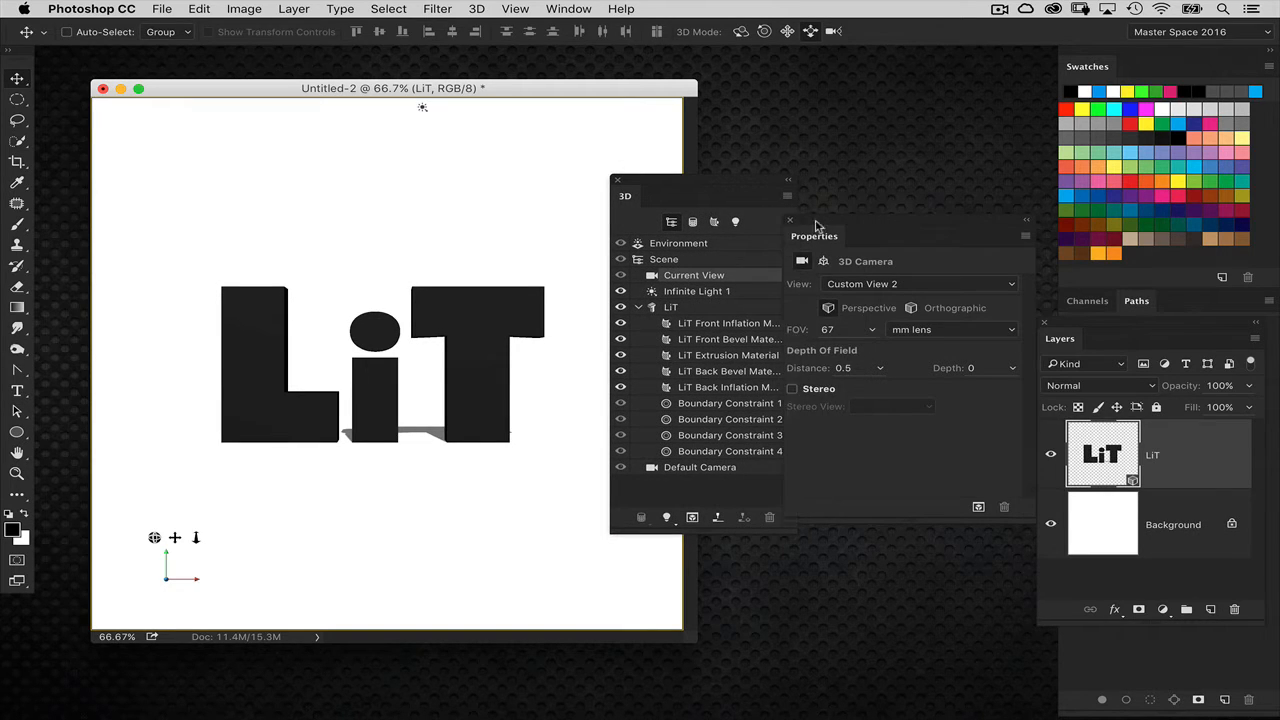
drag(790, 229, 822, 215)
- Give the front cap of the LiT mesh a bevel width of 10%
click(680, 308)
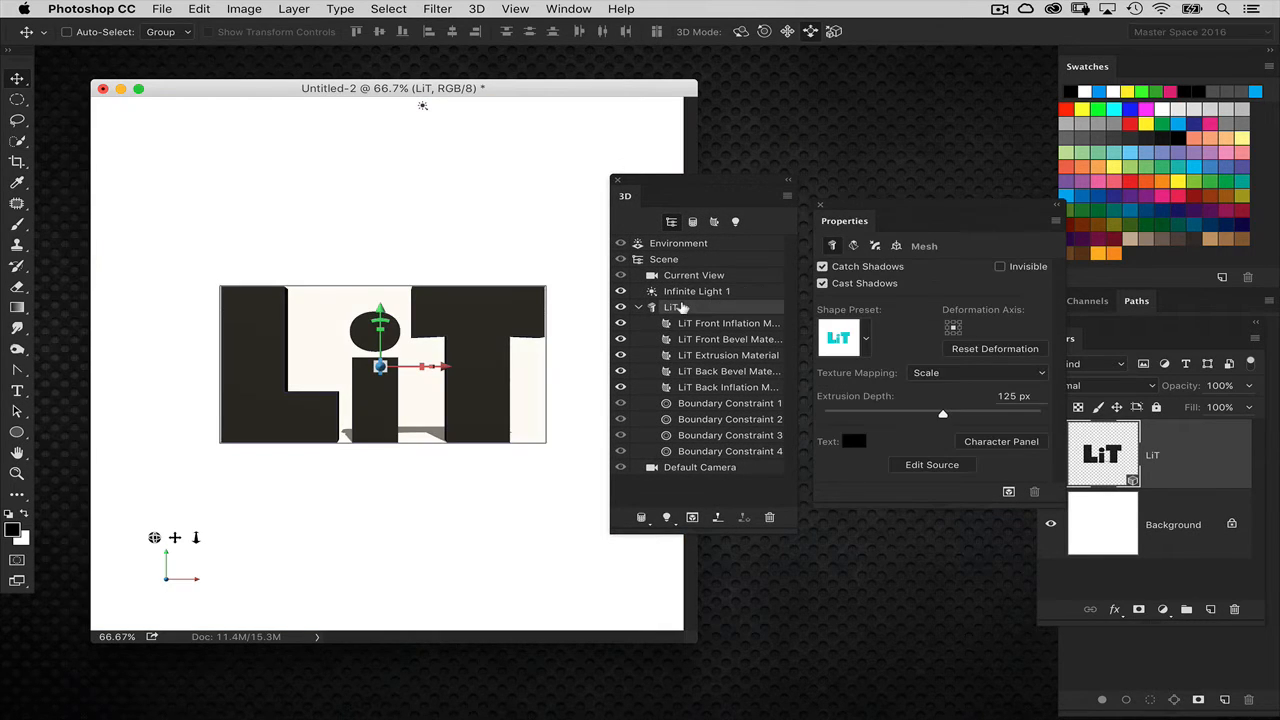
drag(697, 182, 674, 188)
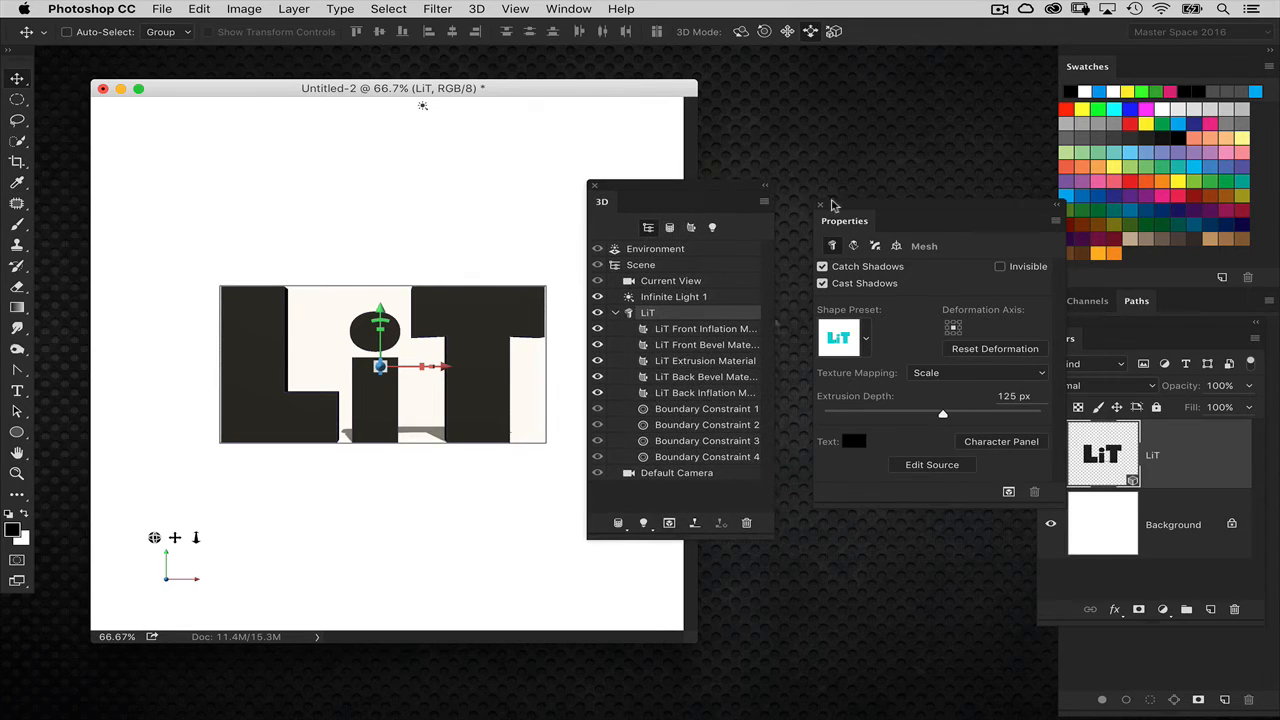
drag(836, 214, 827, 196)
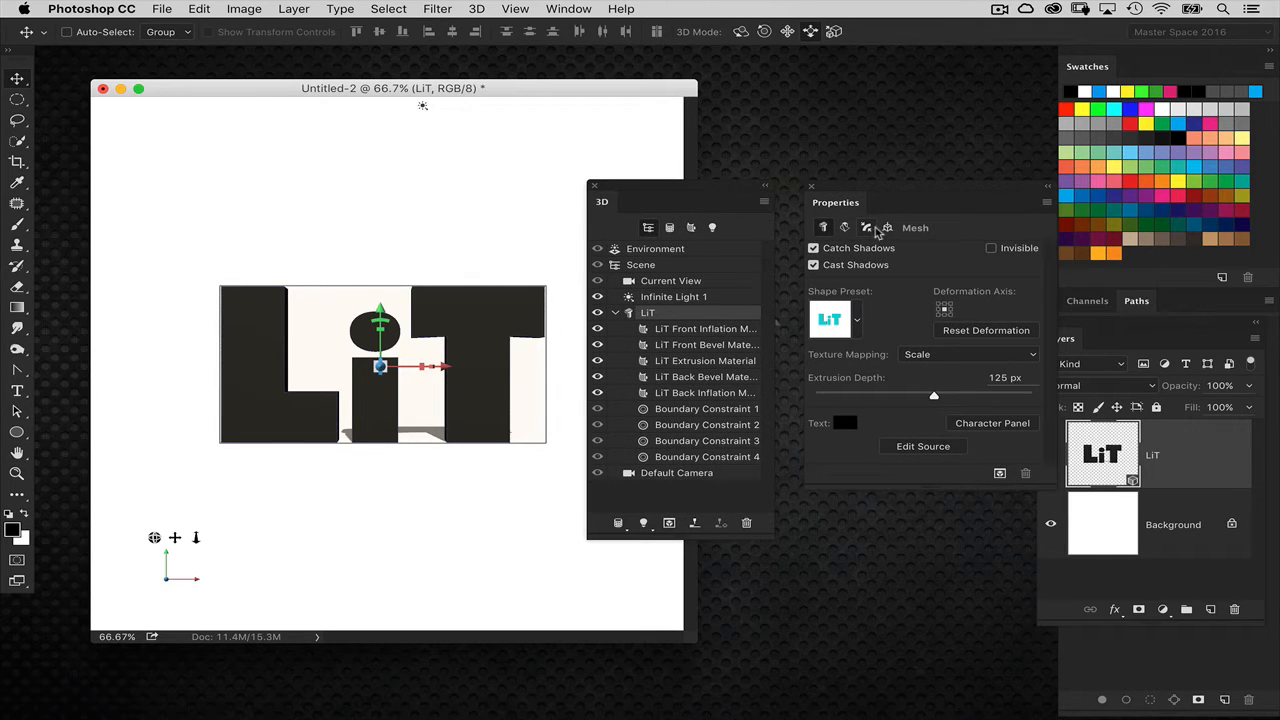
click(886, 228)
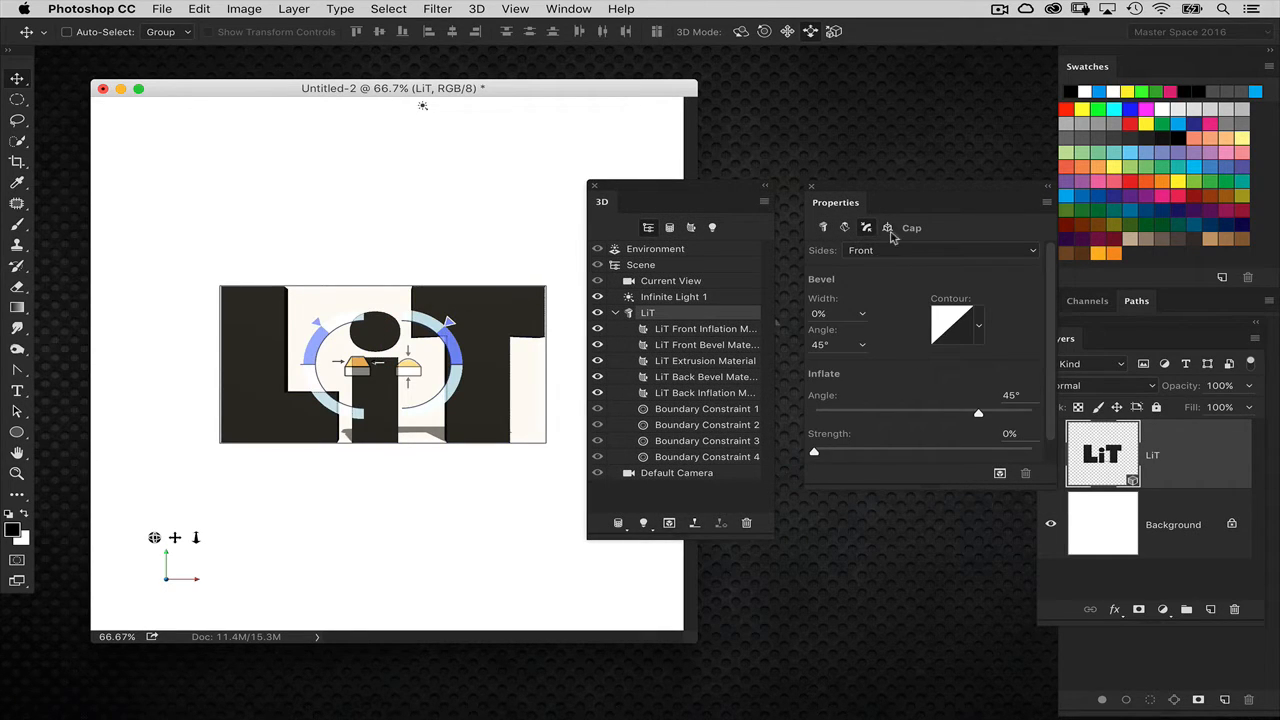
drag(822, 314, 785, 311)
text(10)
key(Return)
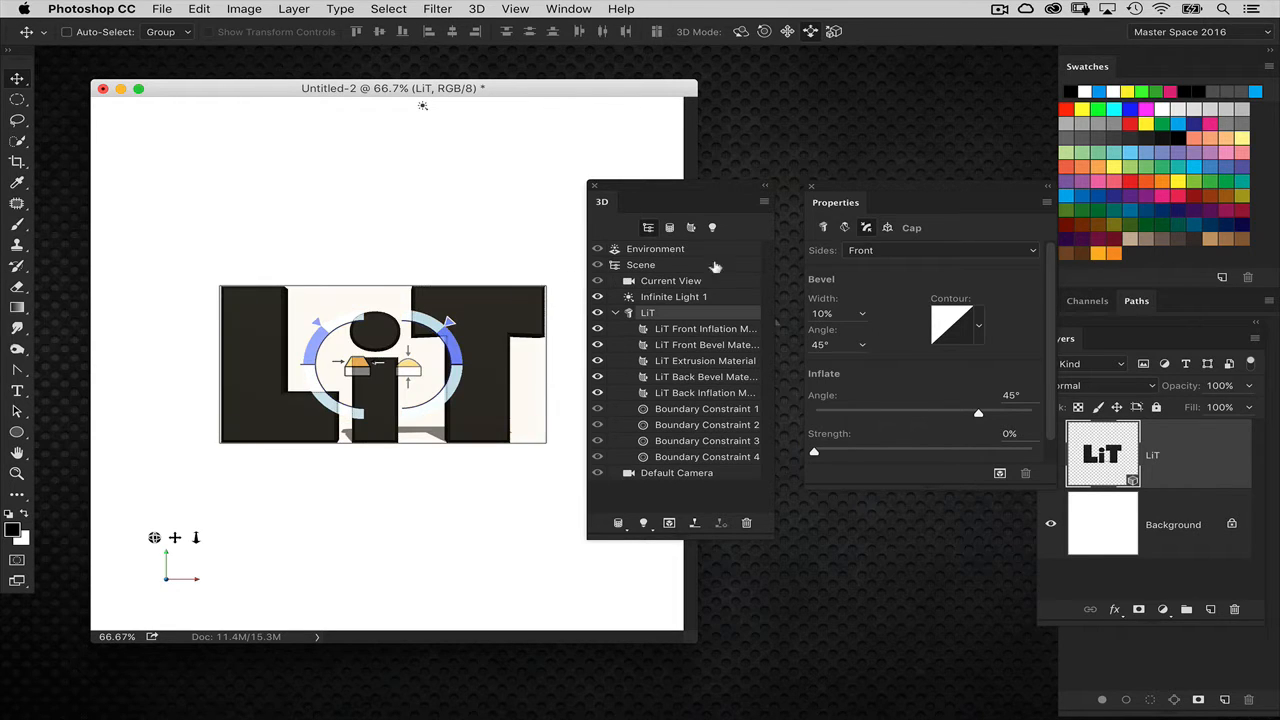
- Place the floating 3D panel directly beside the Properties panel
drag(834, 185, 834, 186)
drag(723, 188, 752, 189)
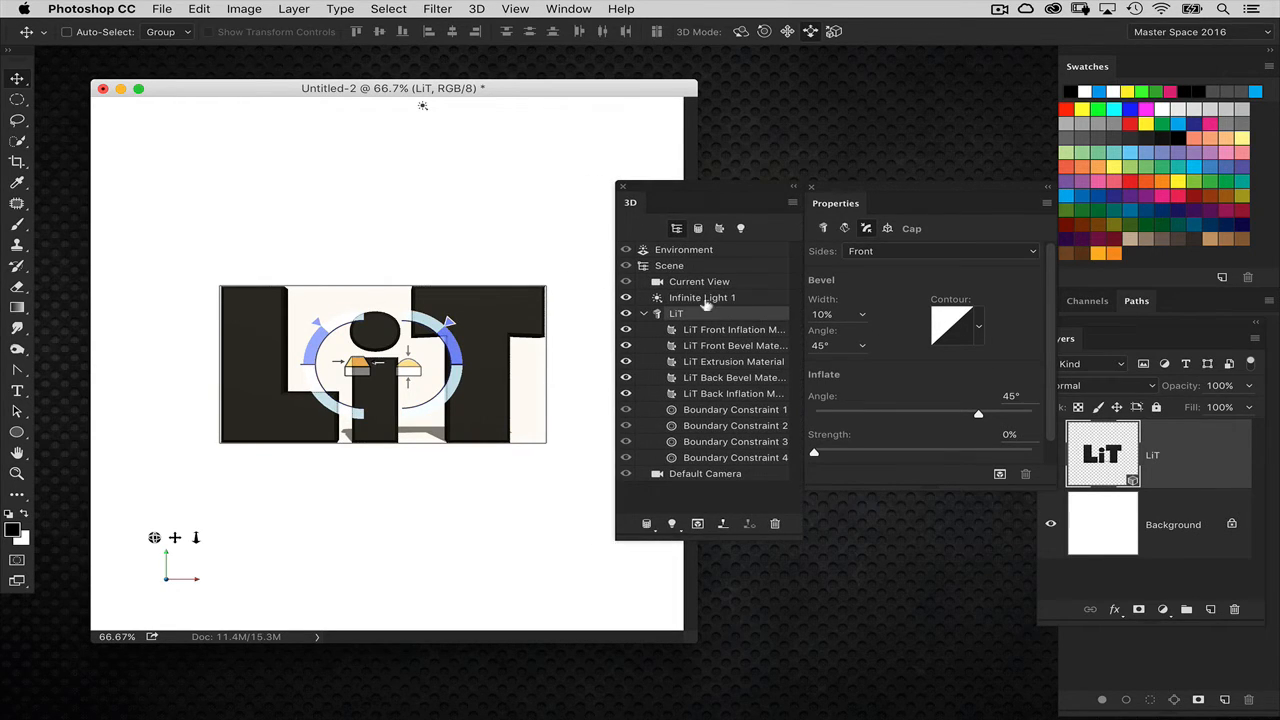
click(851, 163)
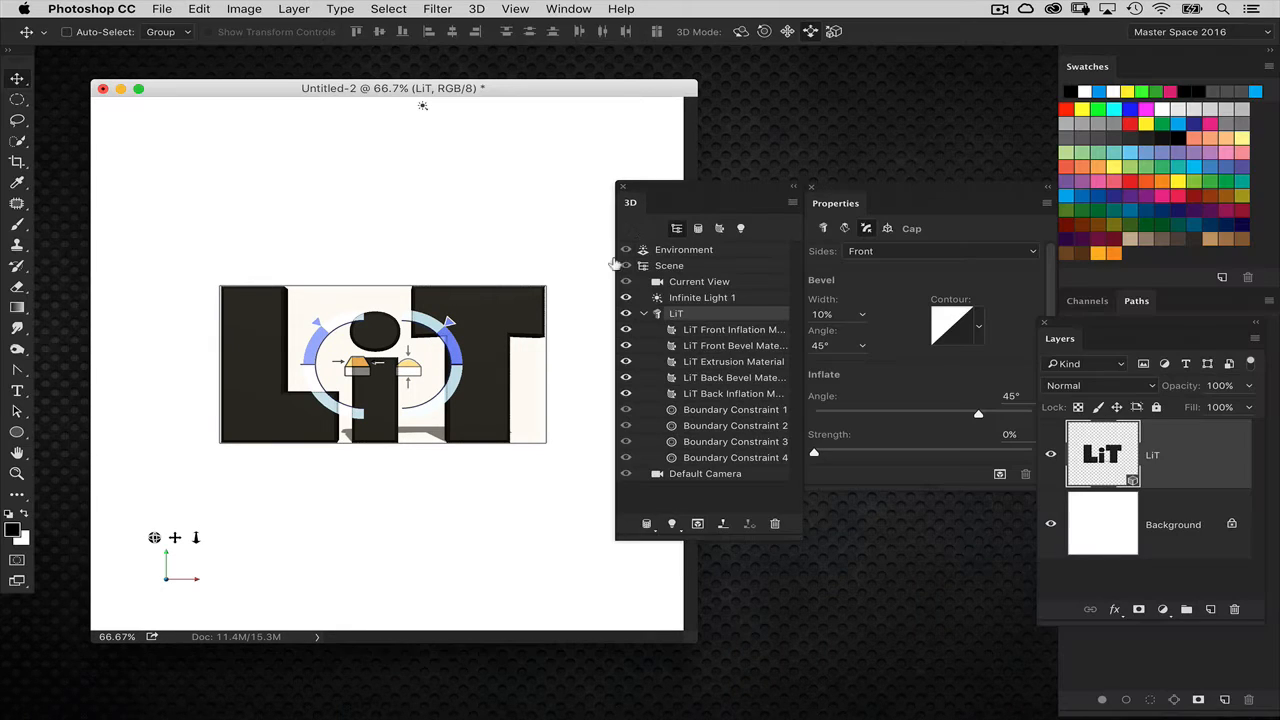
click(624, 267)
- Switch to the desktop, open texture_1.psd in Photoshop, and move the 3D panel clear of the texture document
click(800, 158)
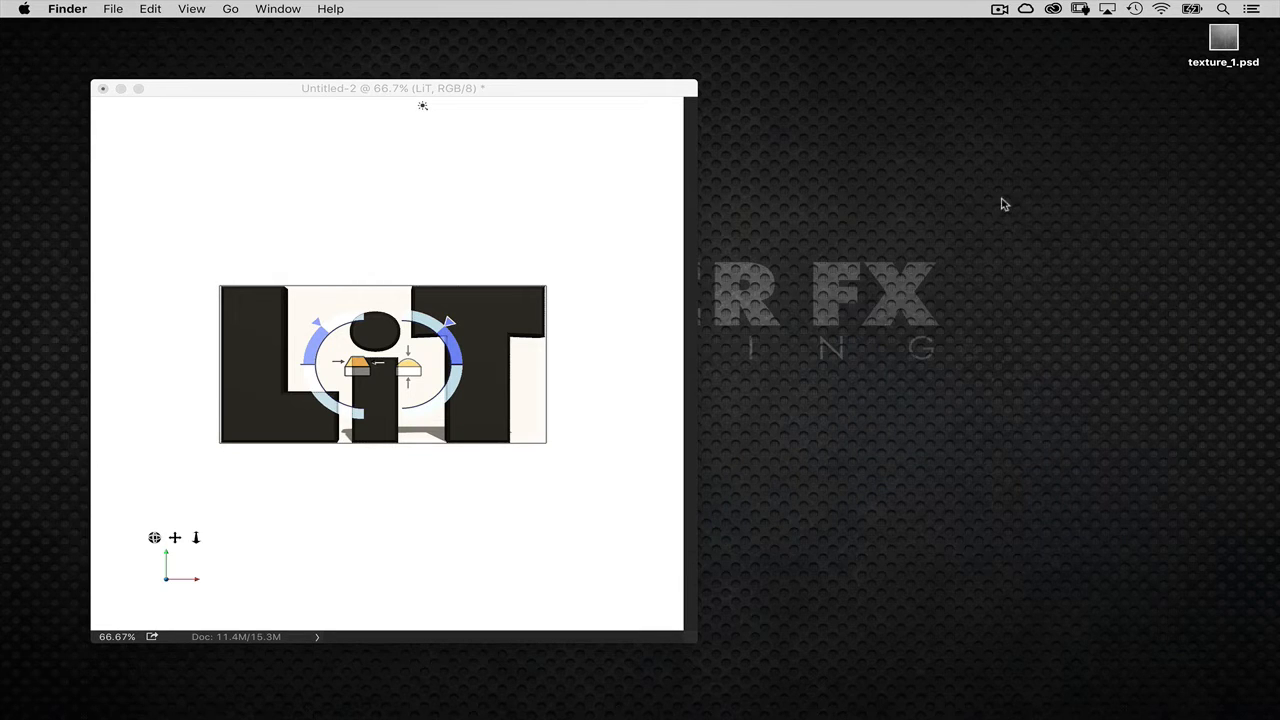
drag(1220, 44, 410, 706)
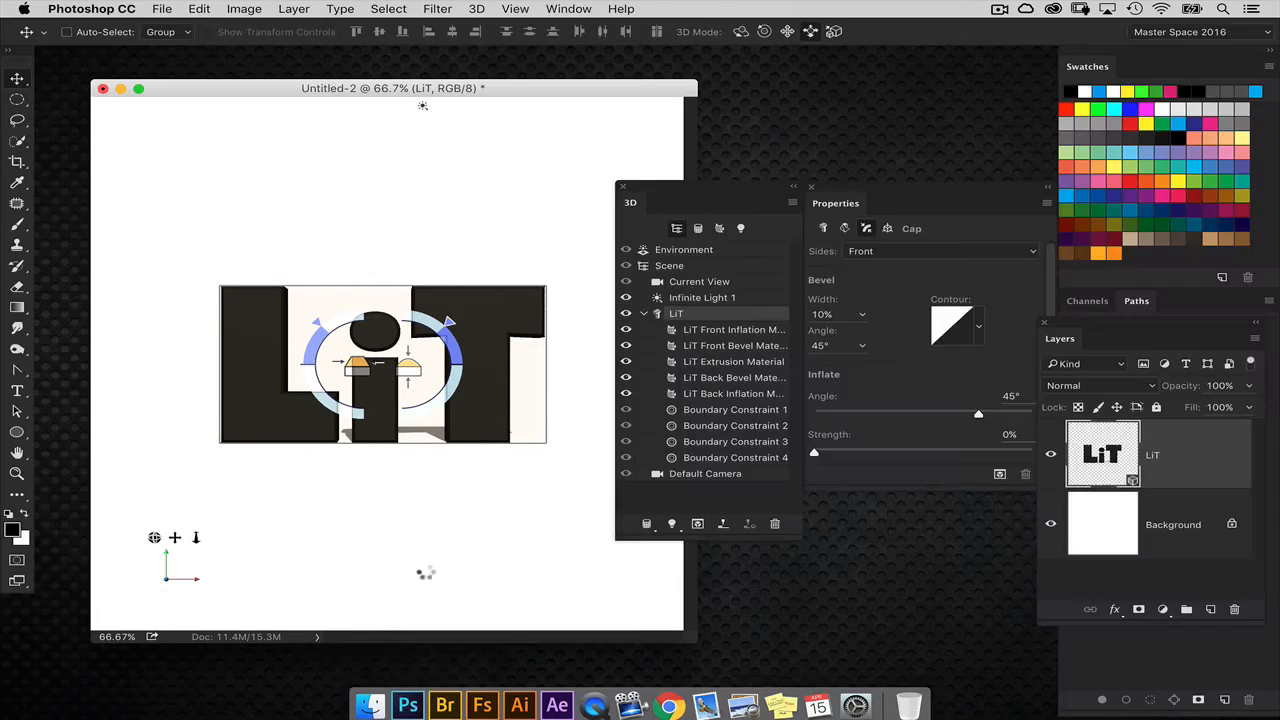
drag(638, 190, 829, 194)
drag(531, 73, 603, 83)
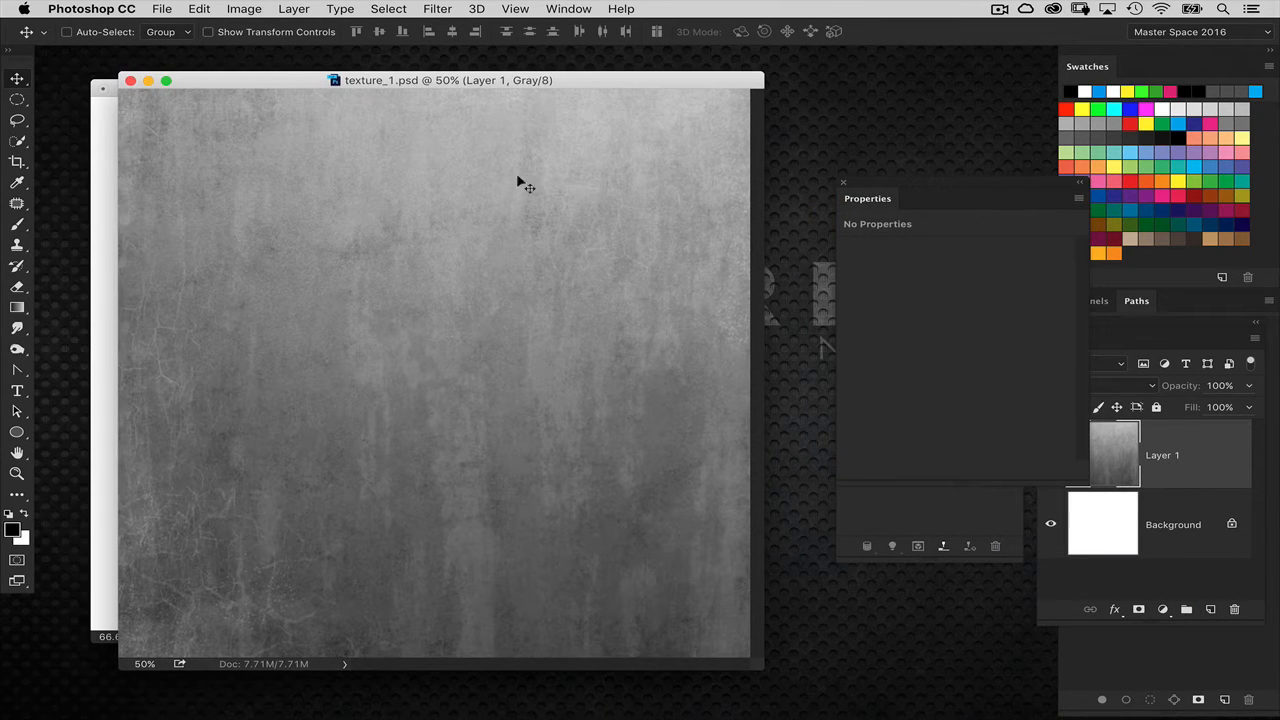
- Convert the texture_1.psd image from grayscale to RGB Color mode, keeping its layers unflattened
click(248, 9)
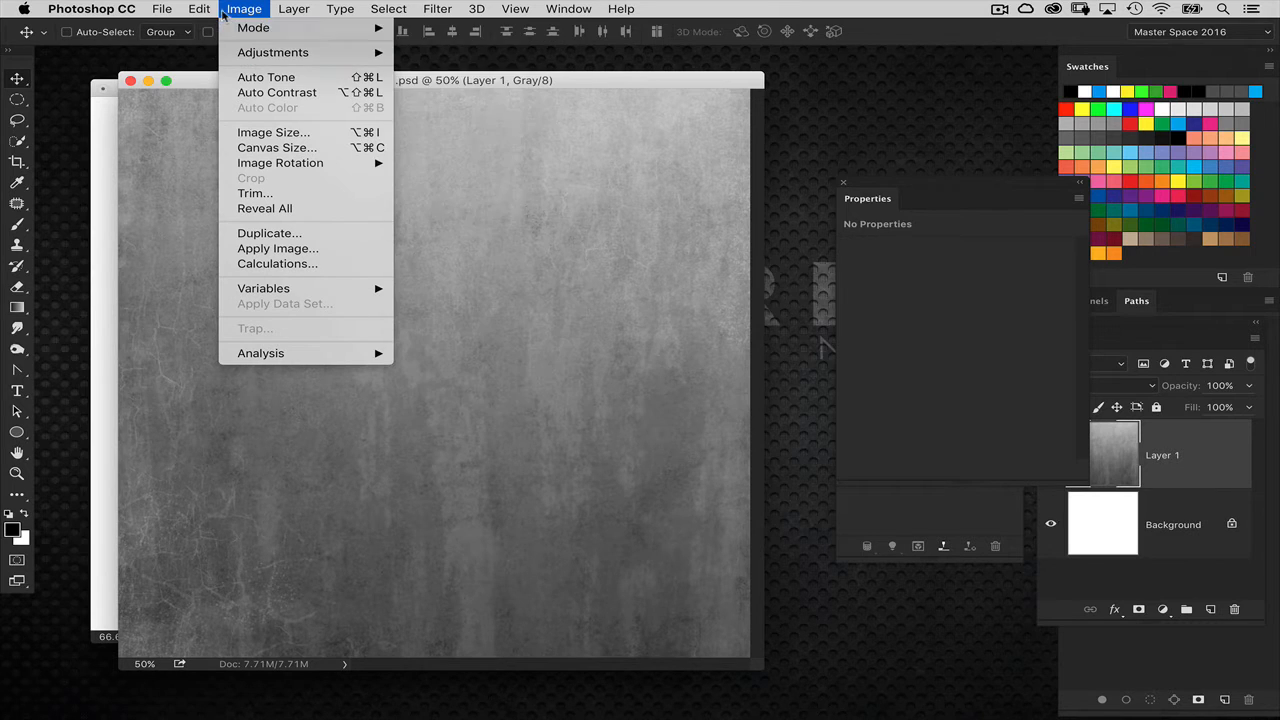
mouse_move(240, 30)
click(488, 93)
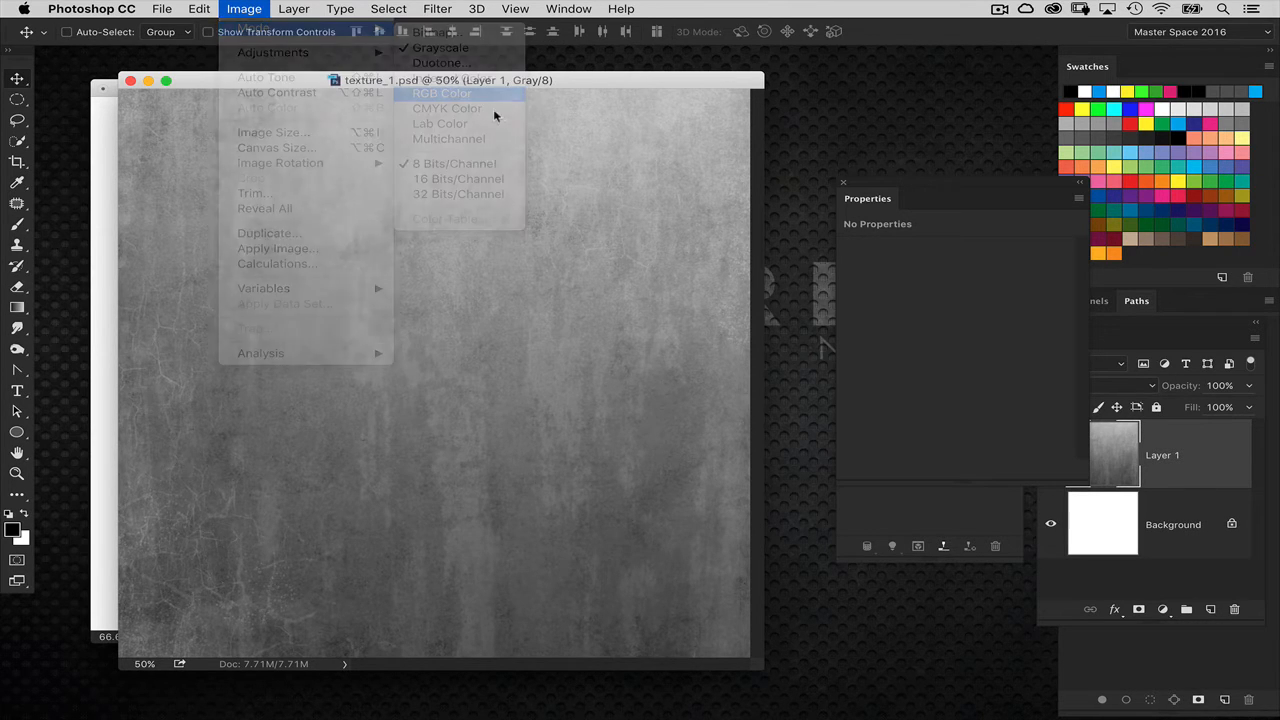
click(612, 264)
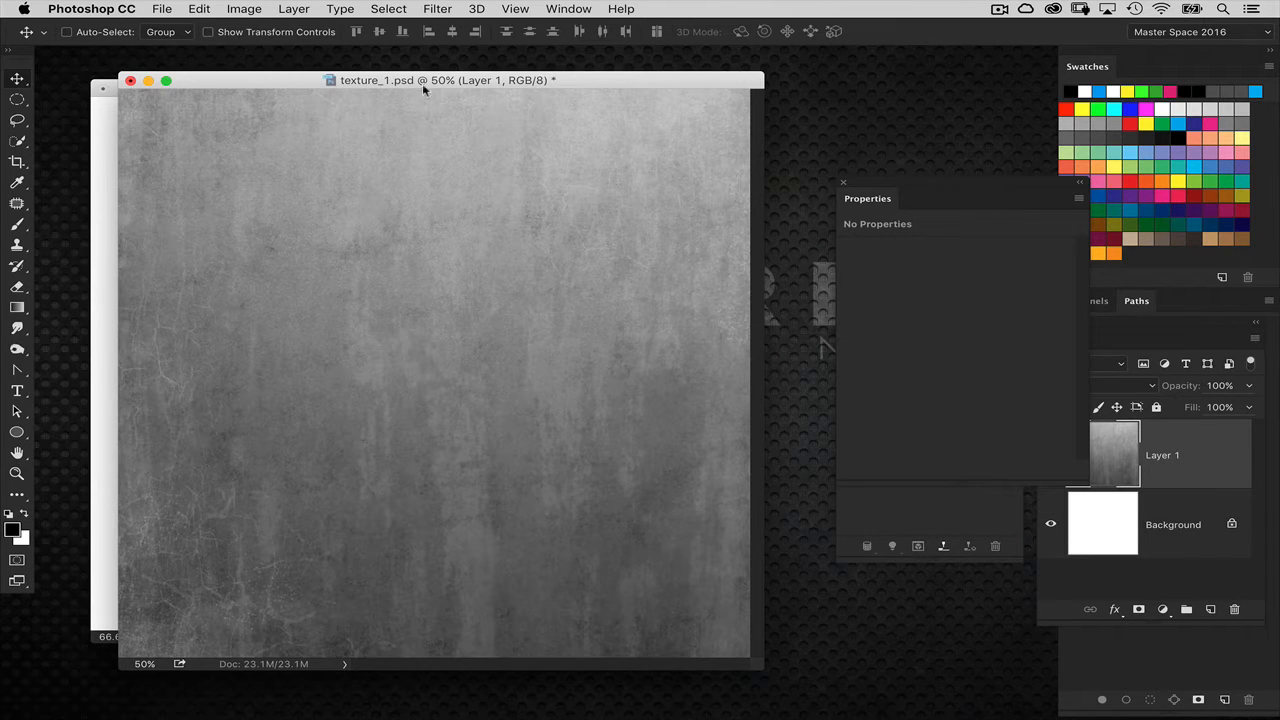
- Copy the texture layer into the Untitled-2 document above the LiT layer, minimize the texture window, and uncover the Layers panel
drag(422, 83, 742, 94)
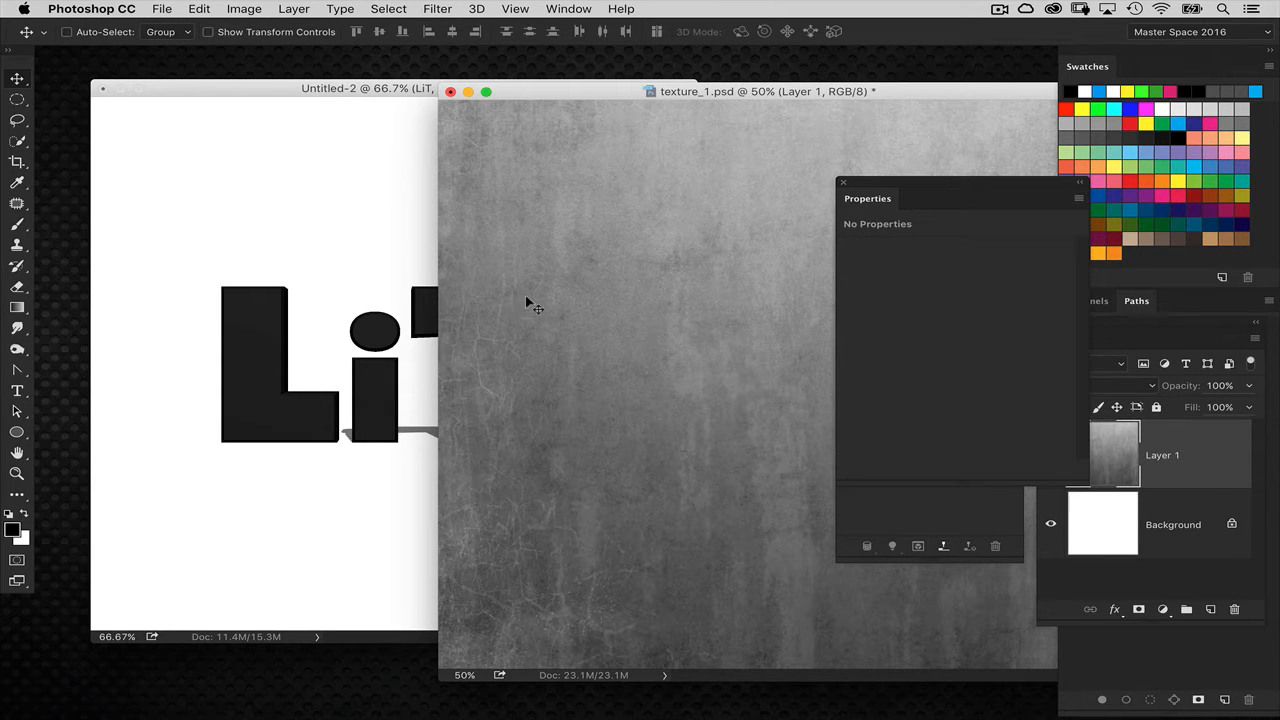
drag(530, 307, 711, 237)
click(468, 91)
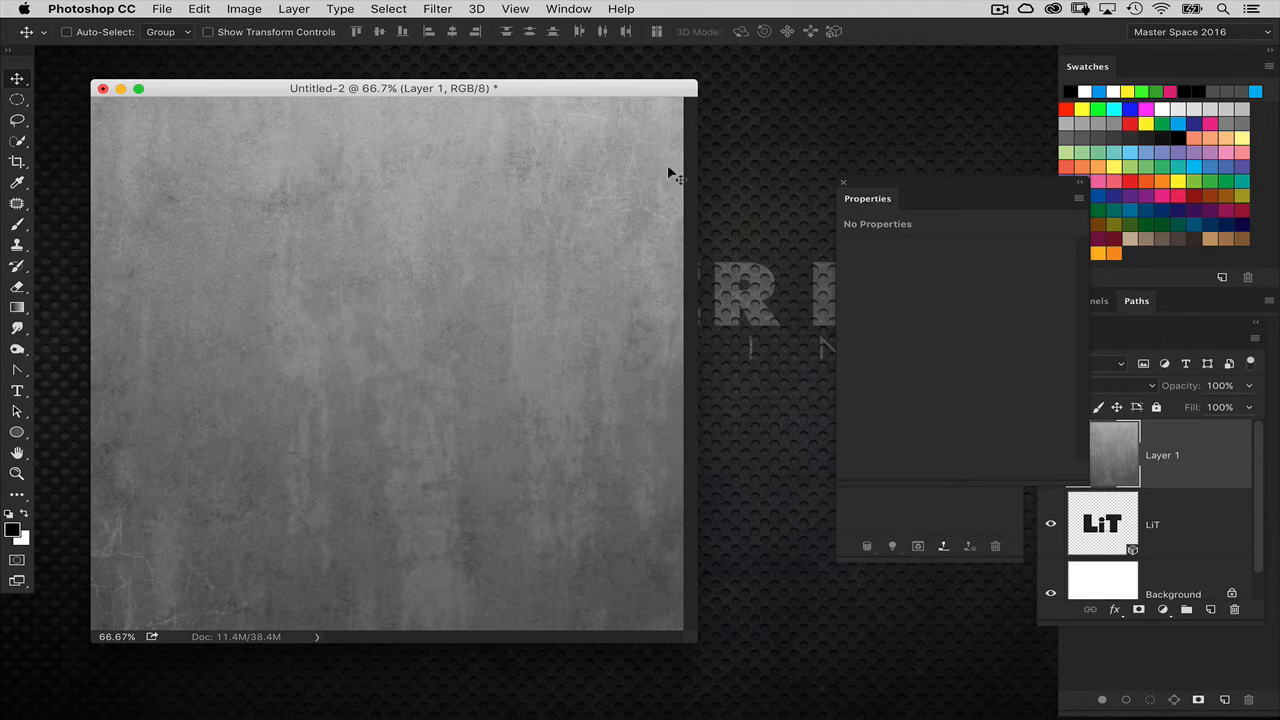
drag(874, 183, 714, 233)
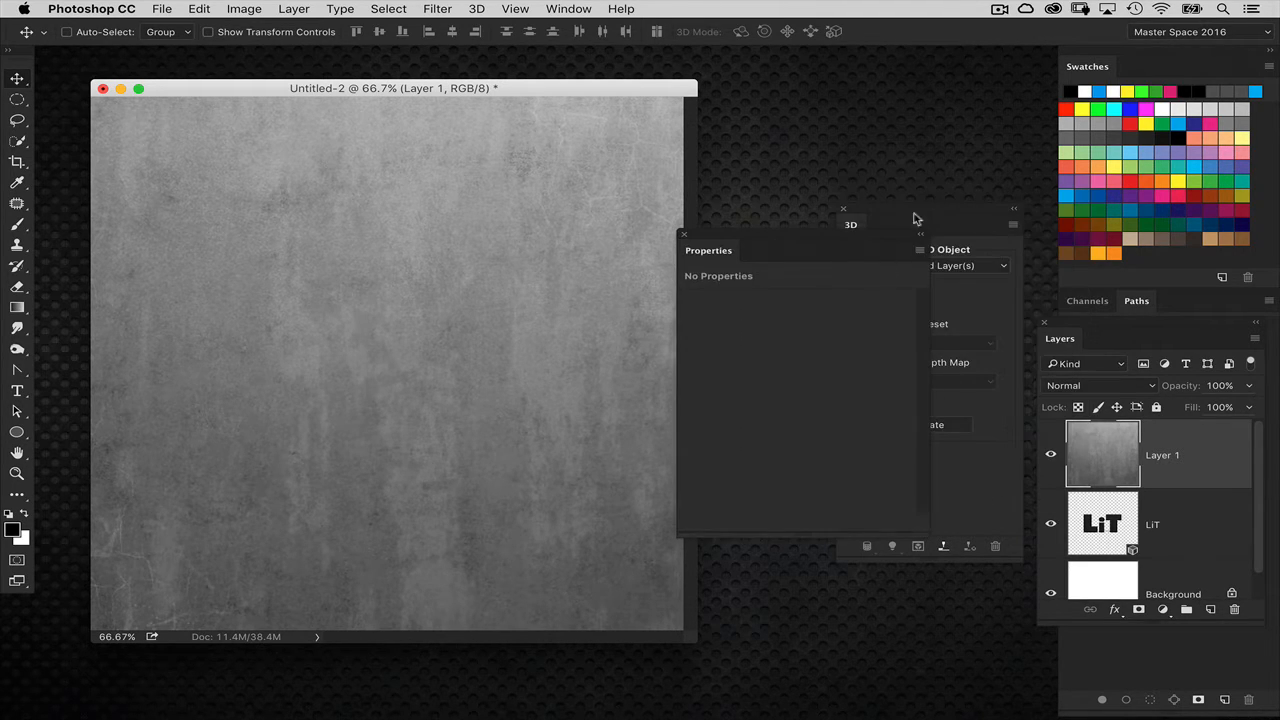
- Uncover the 3D and Layers panels, and convert Layer 1 into a 3D postcard mesh
drag(914, 214, 797, 211)
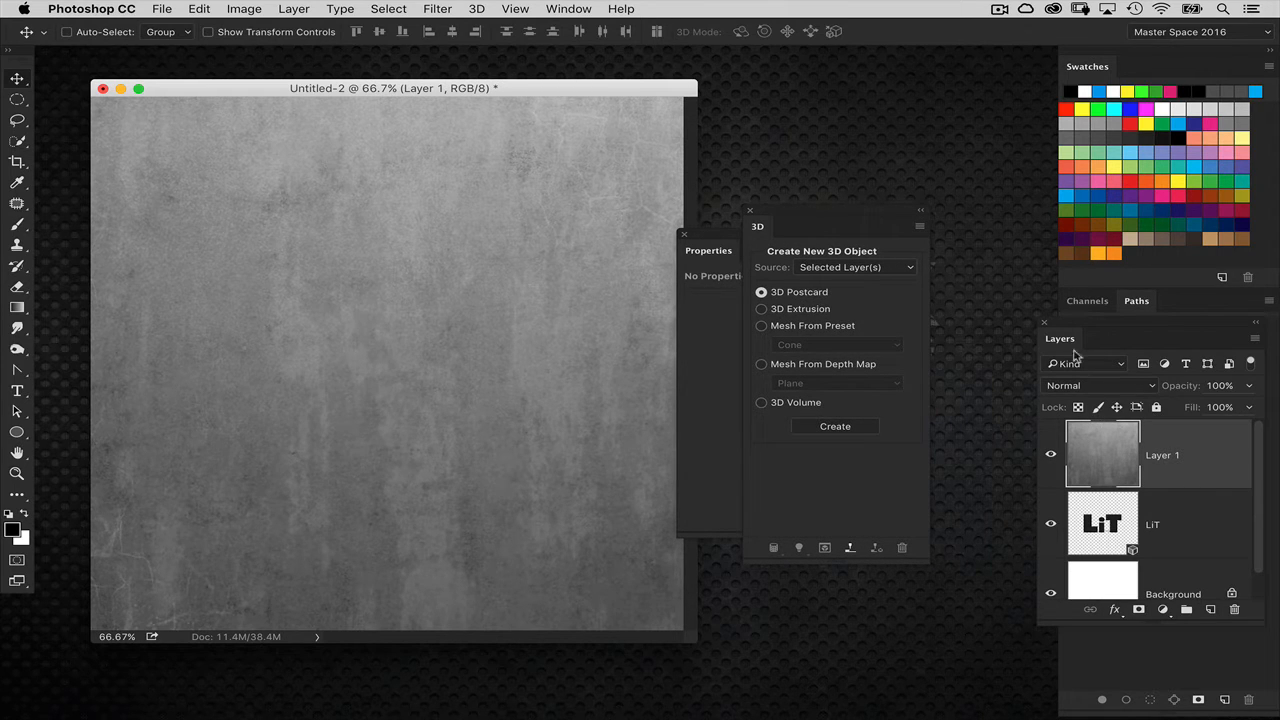
drag(1066, 338, 915, 237)
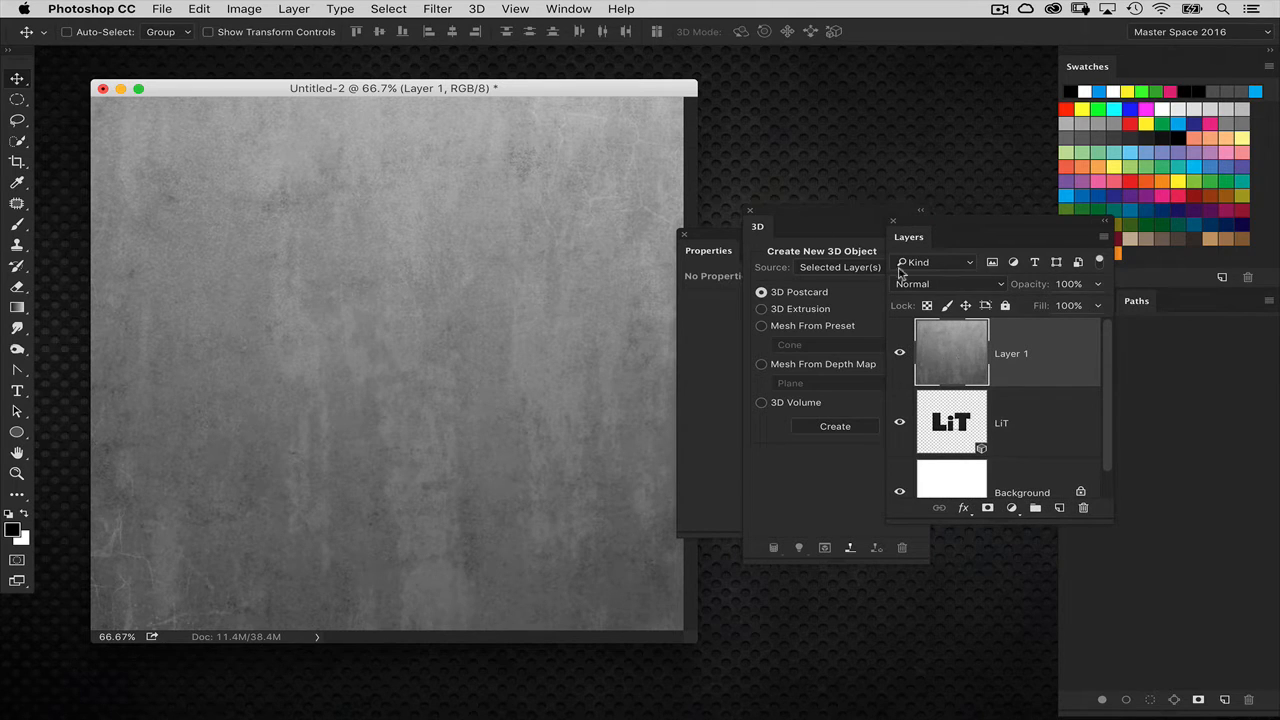
click(478, 9)
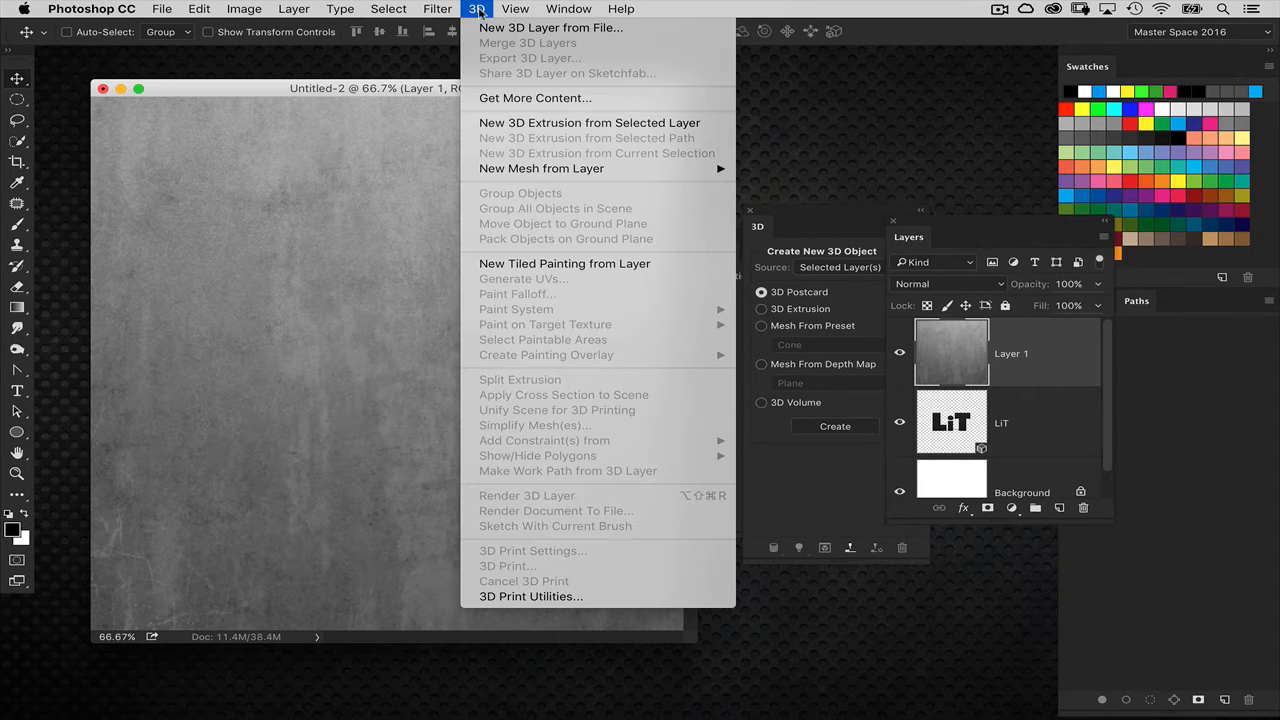
mouse_move(519, 170)
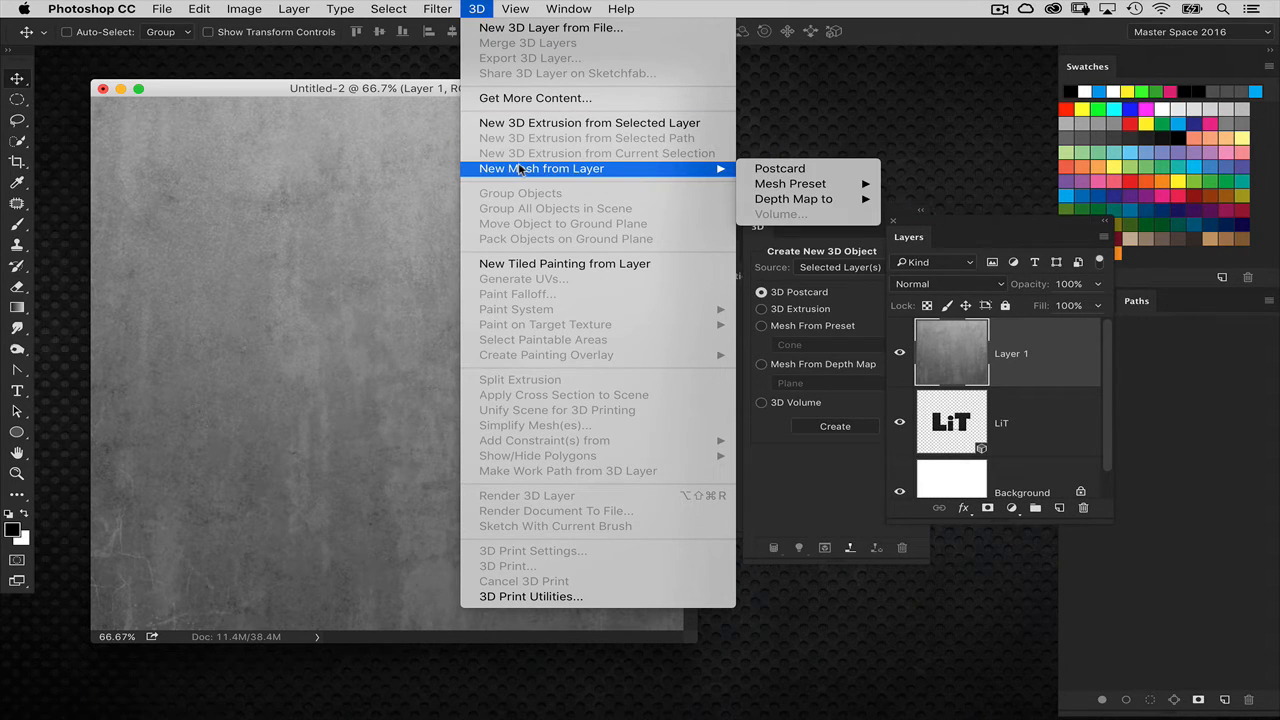
click(819, 172)
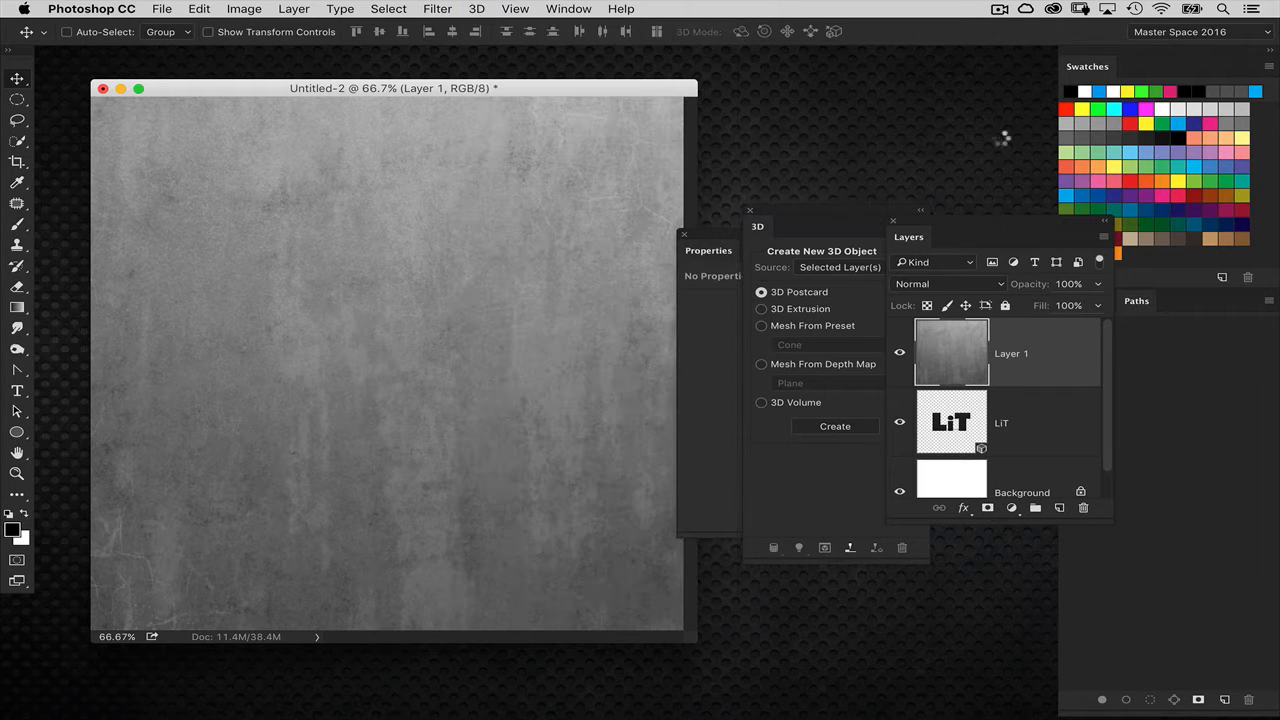
- Move the 3D and Properties panels lower, away from the Layers panel, and try orbiting the postcard view
drag(785, 215, 837, 225)
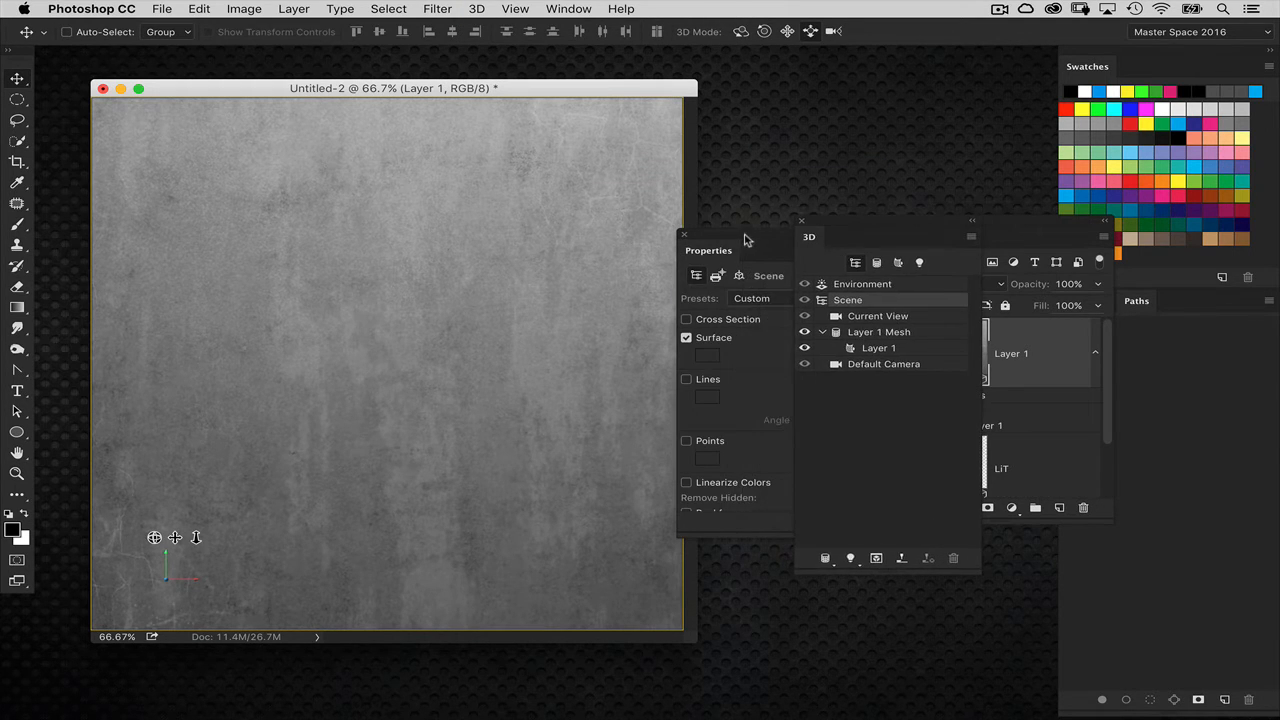
drag(744, 236, 787, 412)
drag(813, 226, 767, 402)
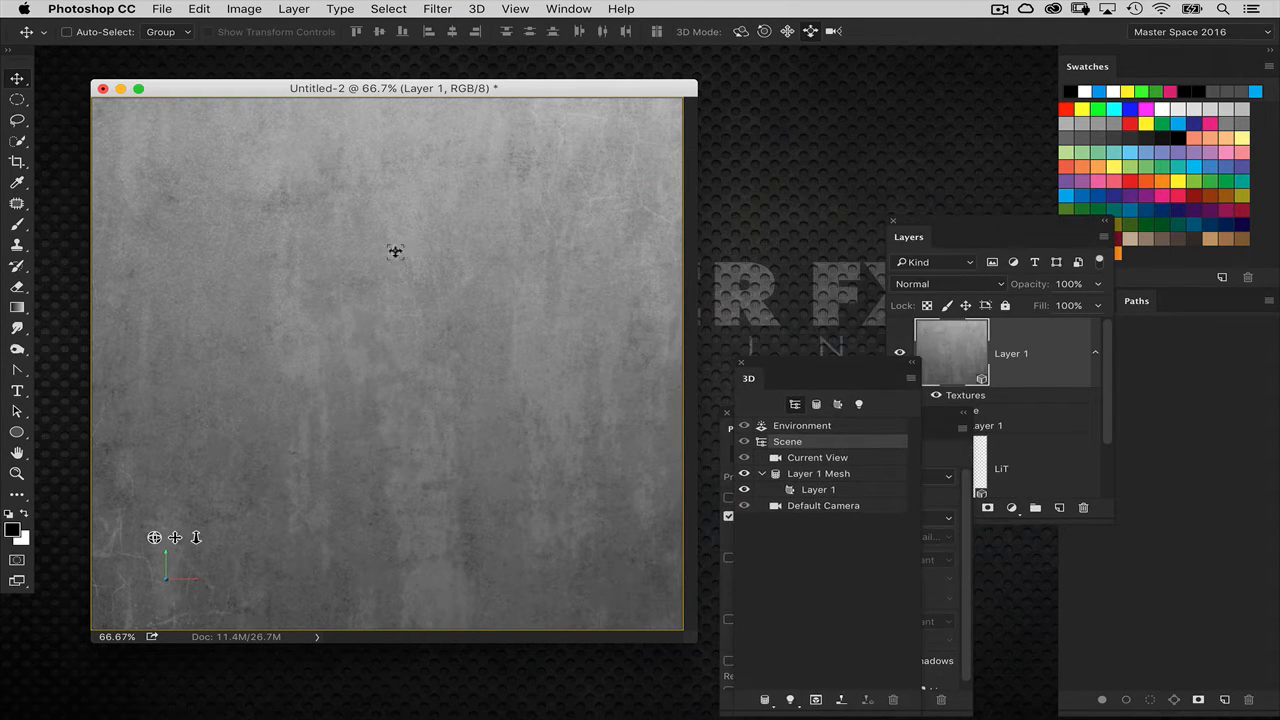
click(741, 31)
mouse_move(594, 194)
mouse_down()
mouse_move(463, 225)
mouse_move(733, 182)
mouse_move(715, 175)
mouse_up()
- Place the Layers panel beside the document above the lowered Properties and 3D panels, and extend it to include the Background layer
drag(918, 230, 776, 113)
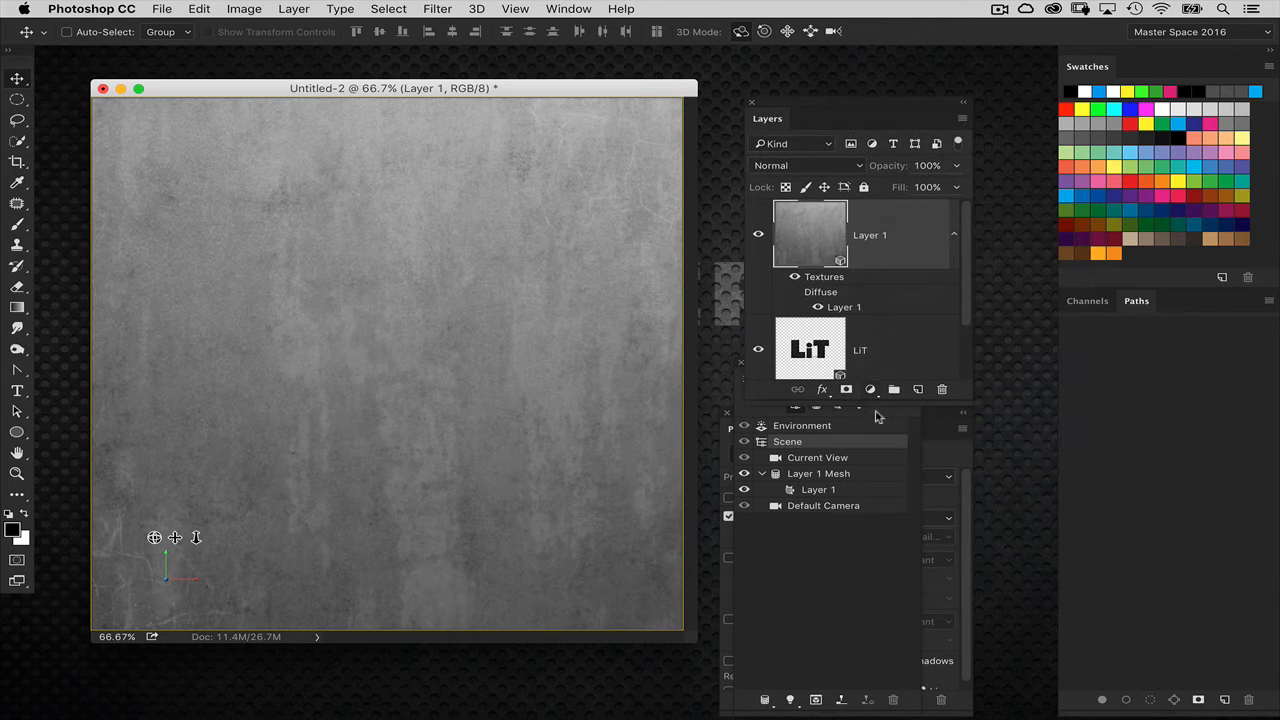
drag(877, 416, 866, 490)
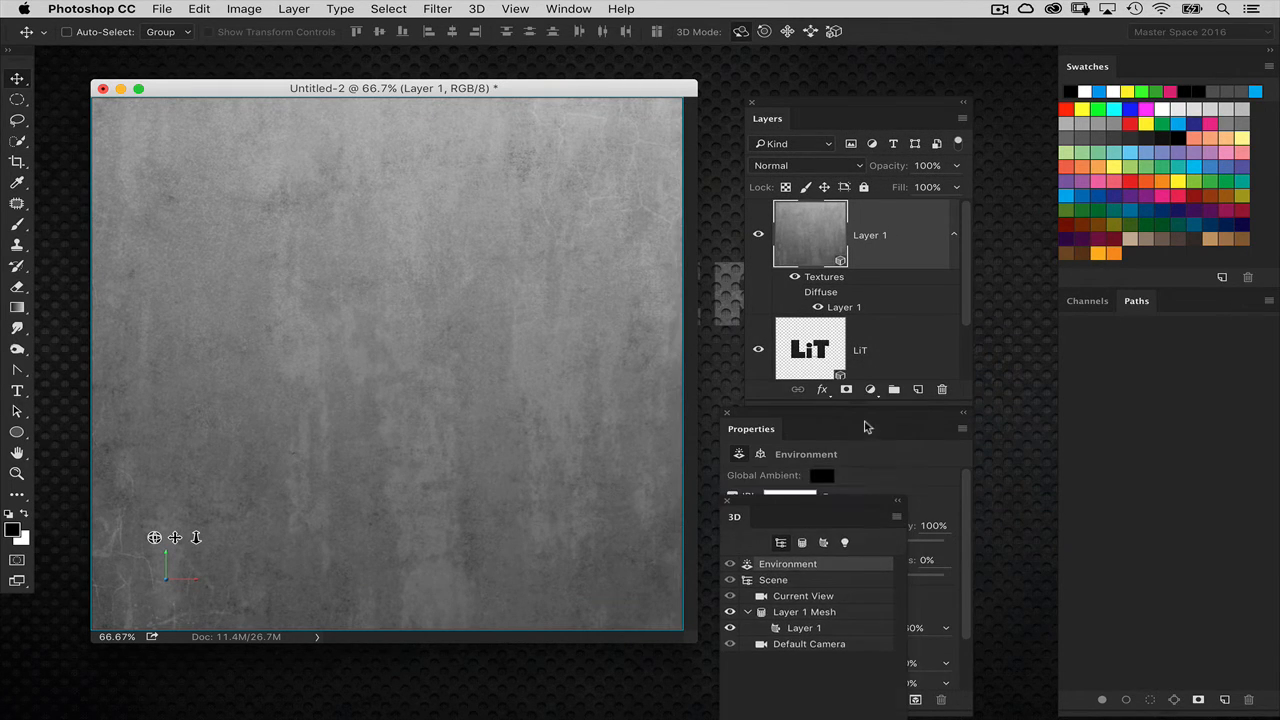
drag(866, 427, 866, 516)
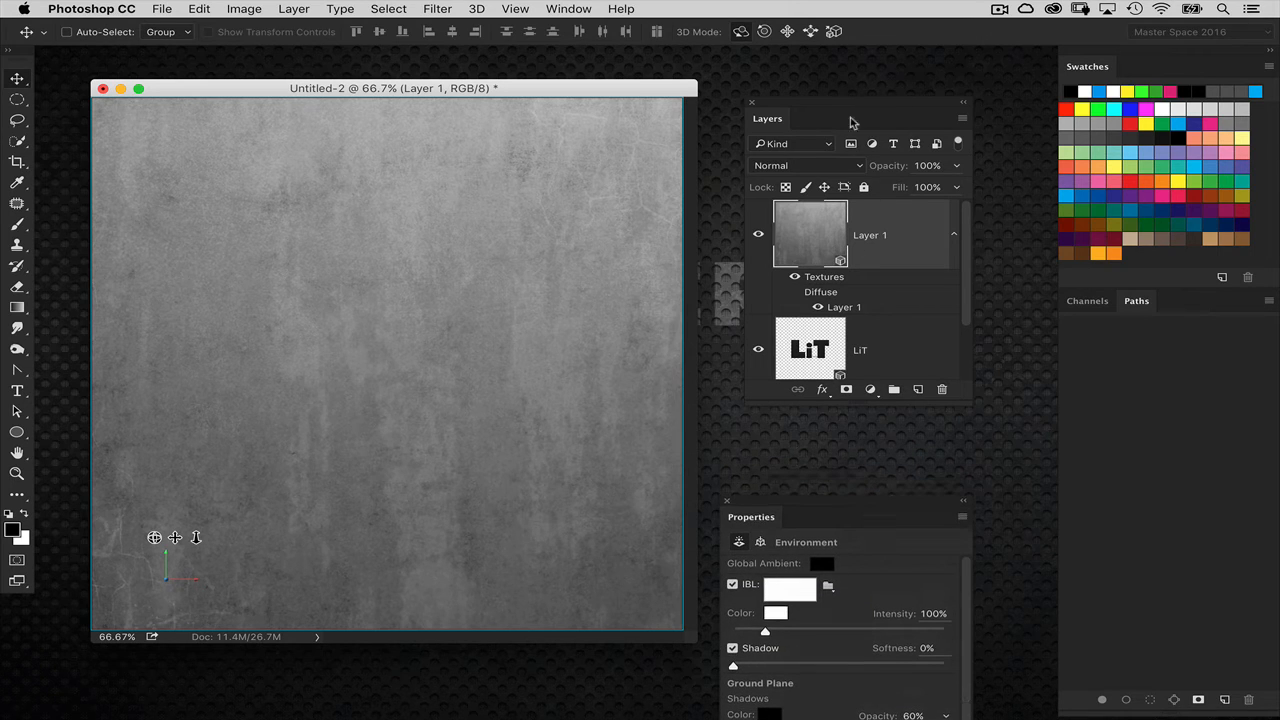
drag(958, 393, 964, 460)
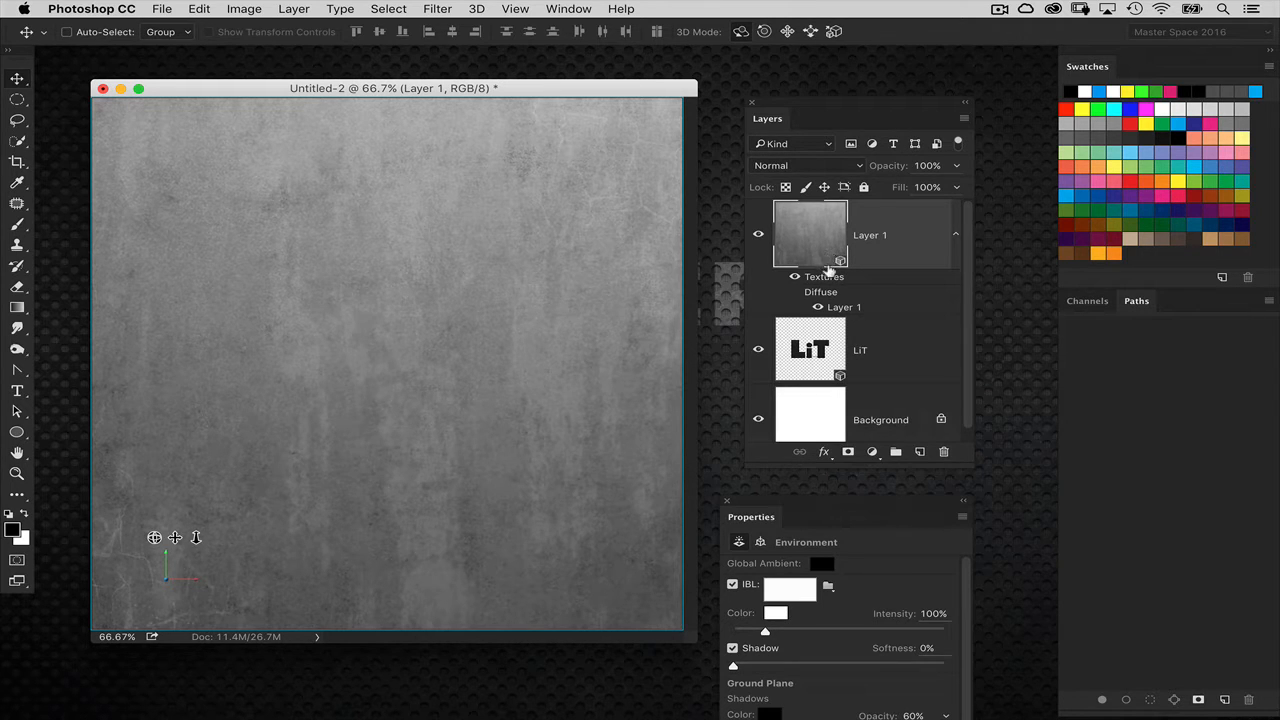
- Try Layer 1 beneath the LiT layer, enlarge the Layers panel slightly, and return Layer 1 above LiT
drag(828, 270, 798, 376)
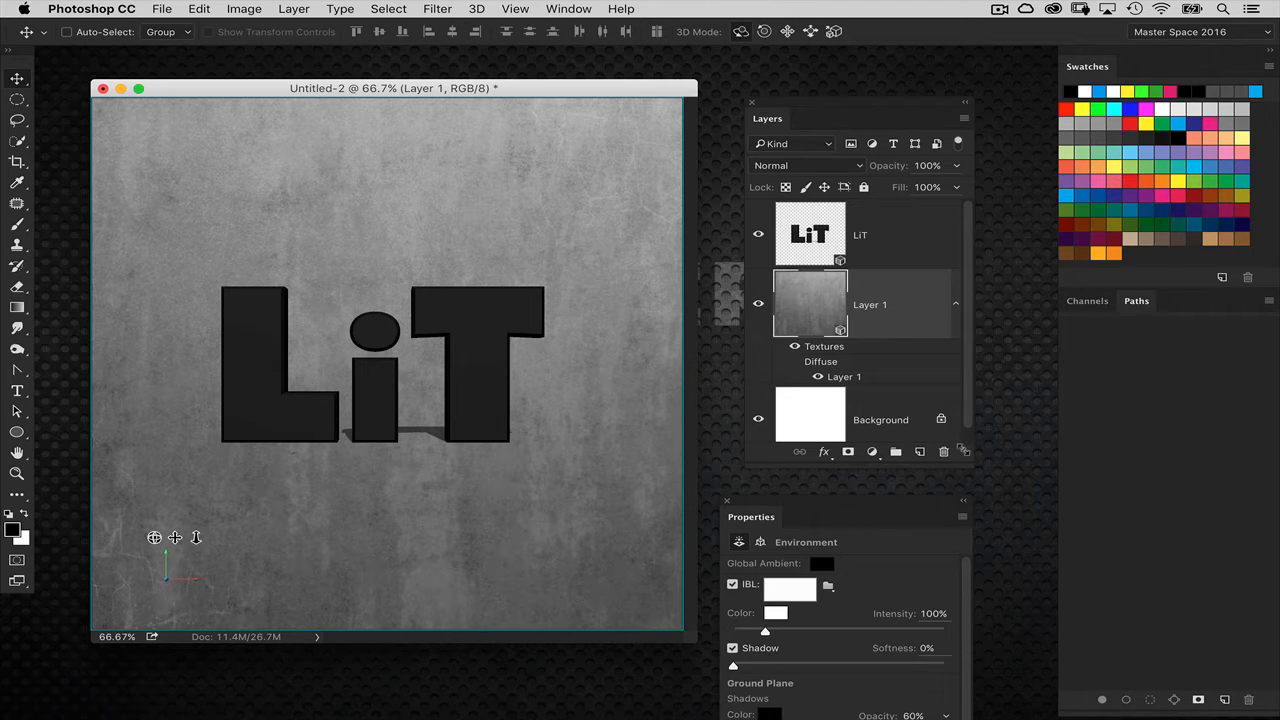
drag(963, 451, 977, 473)
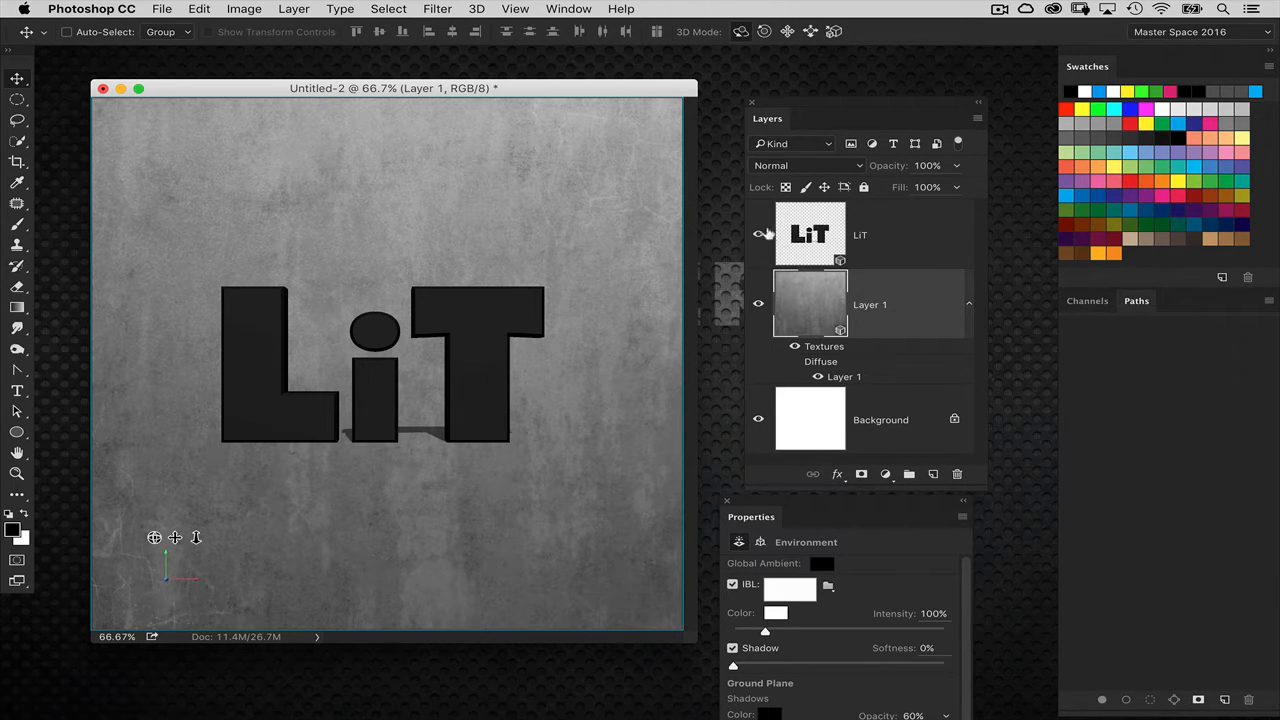
drag(836, 289, 842, 237)
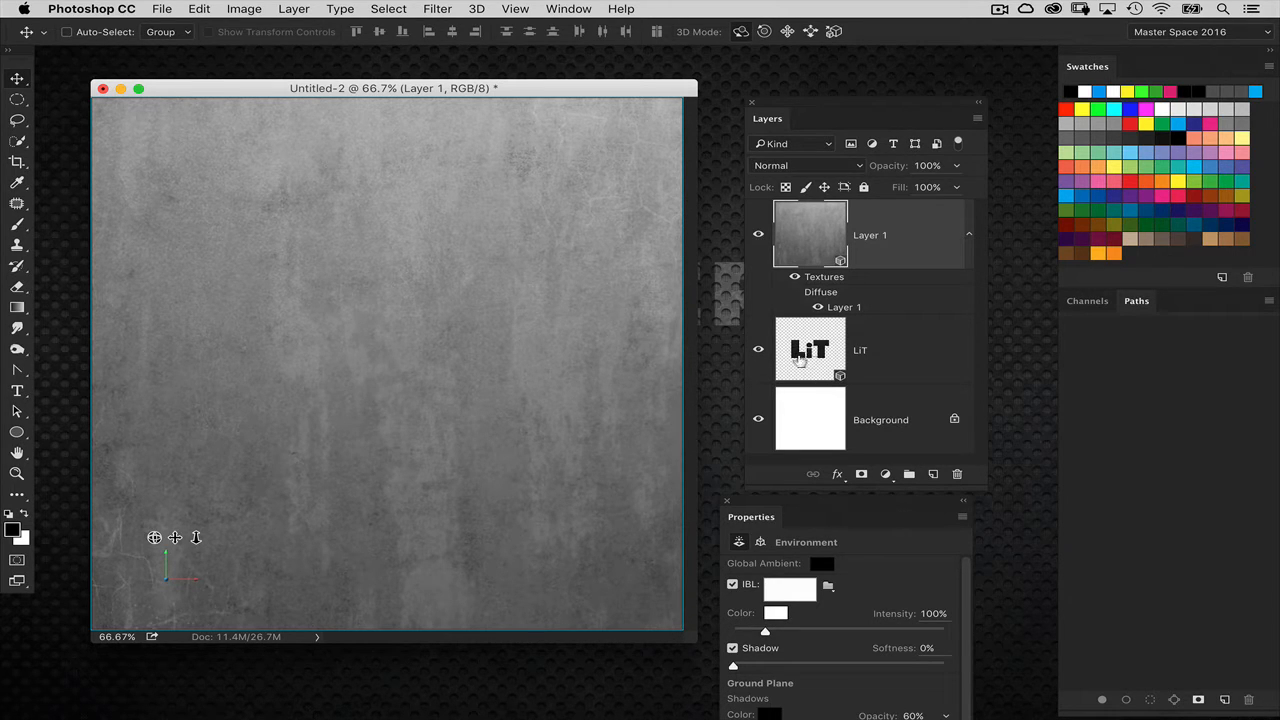
- Merge the textured Layer 1 postcard down into the LiT 3D layer as one scene, and check it by orbiting the view
click(803, 343)
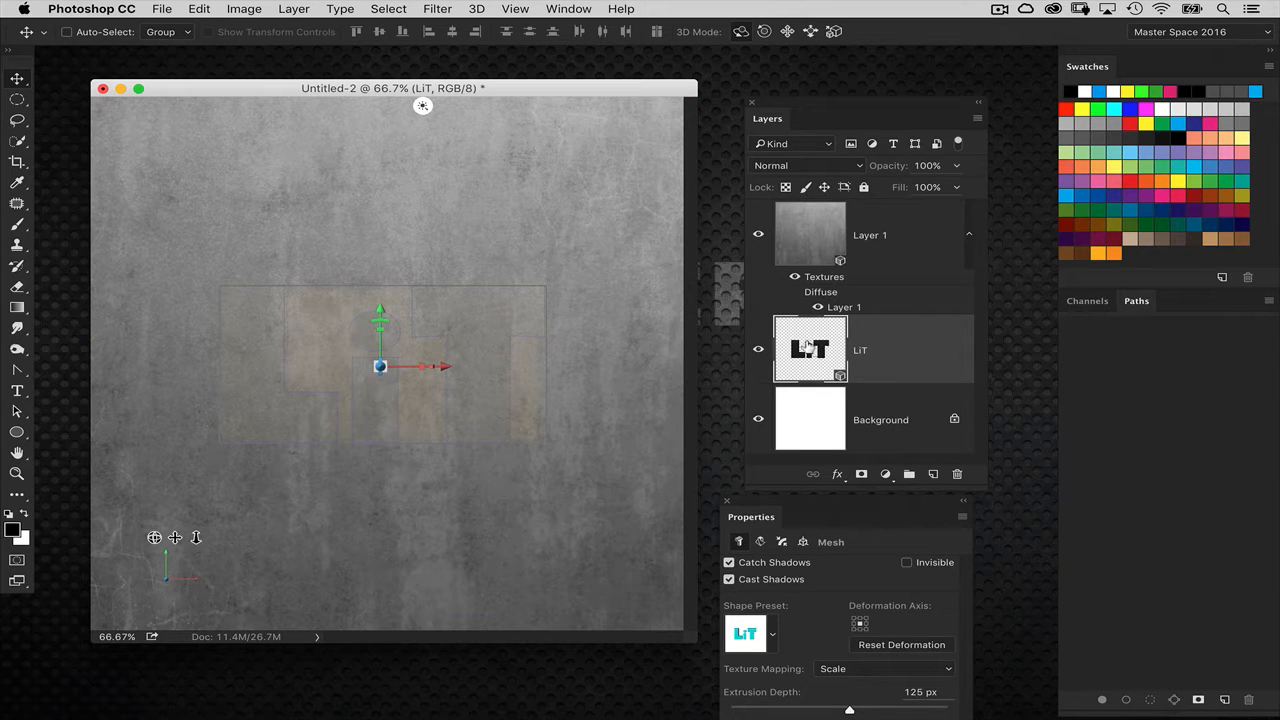
click(838, 256)
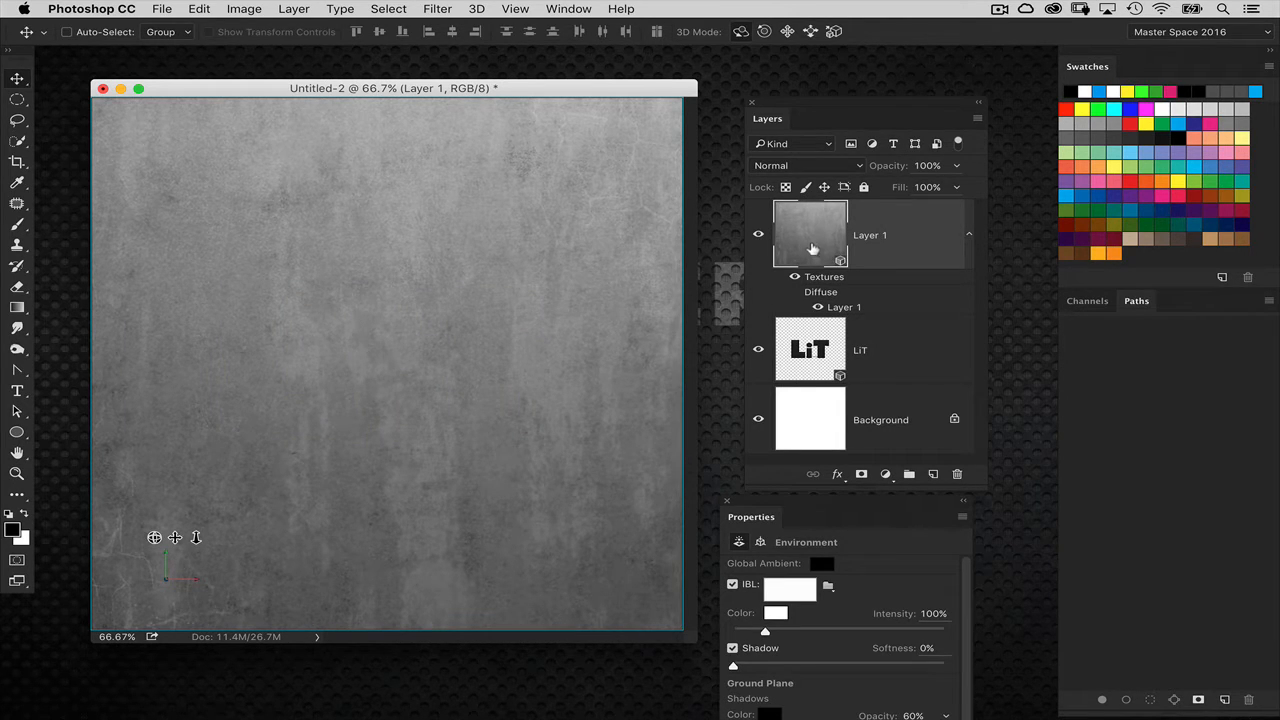
key(super+e)
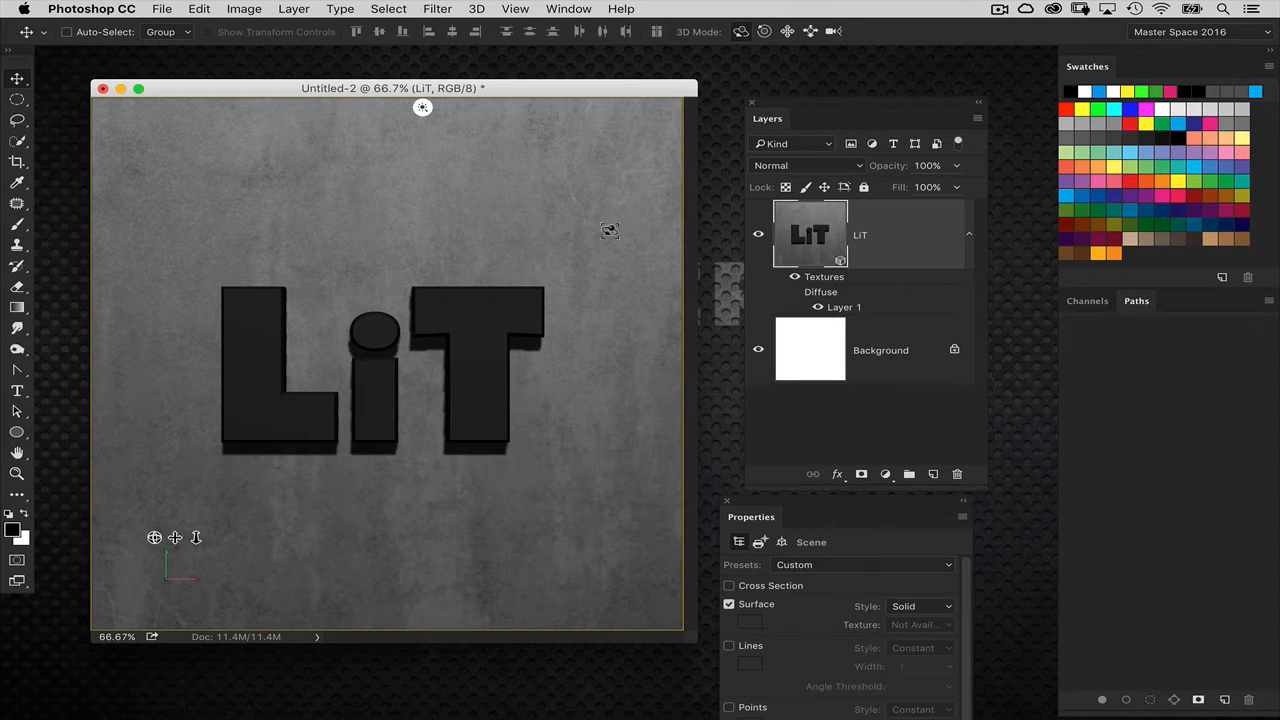
drag(623, 249, 526, 237)
- Arrange the 3D and Properties panels side by side, with the Layers panel moved below the Paths panel
drag(791, 108, 966, 172)
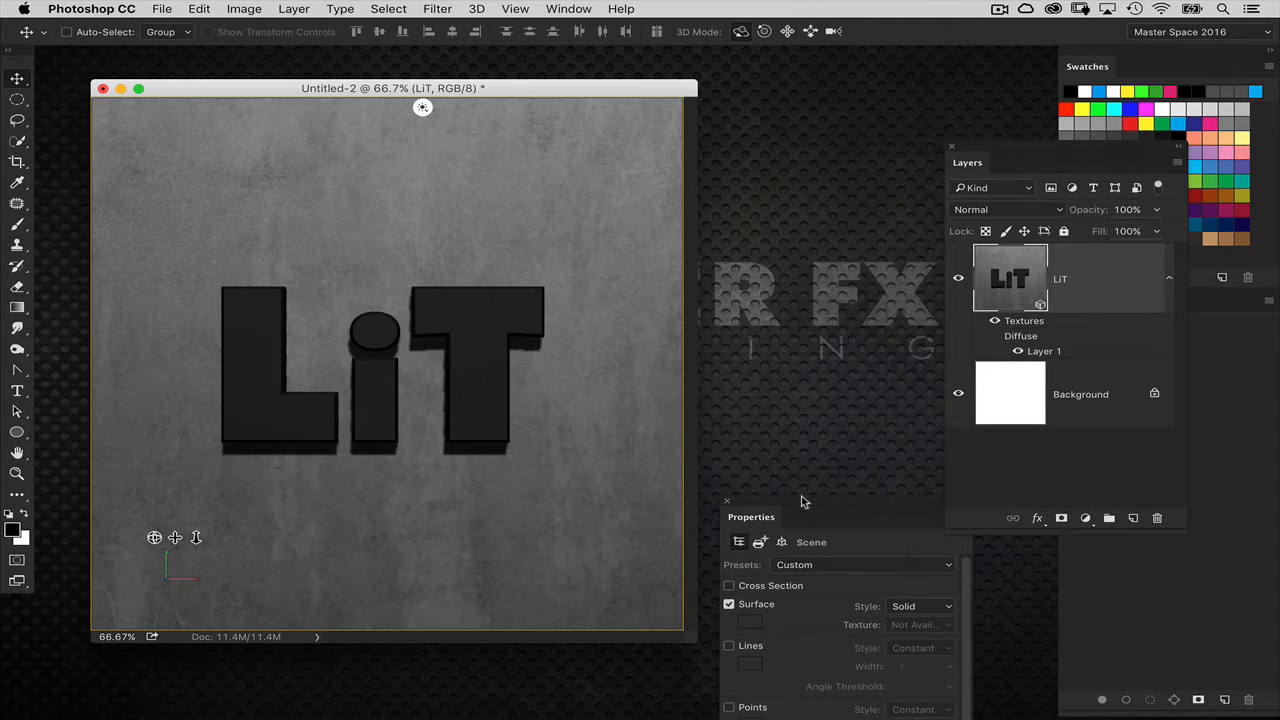
drag(805, 502, 808, 192)
drag(762, 503, 589, 145)
drag(791, 168, 817, 178)
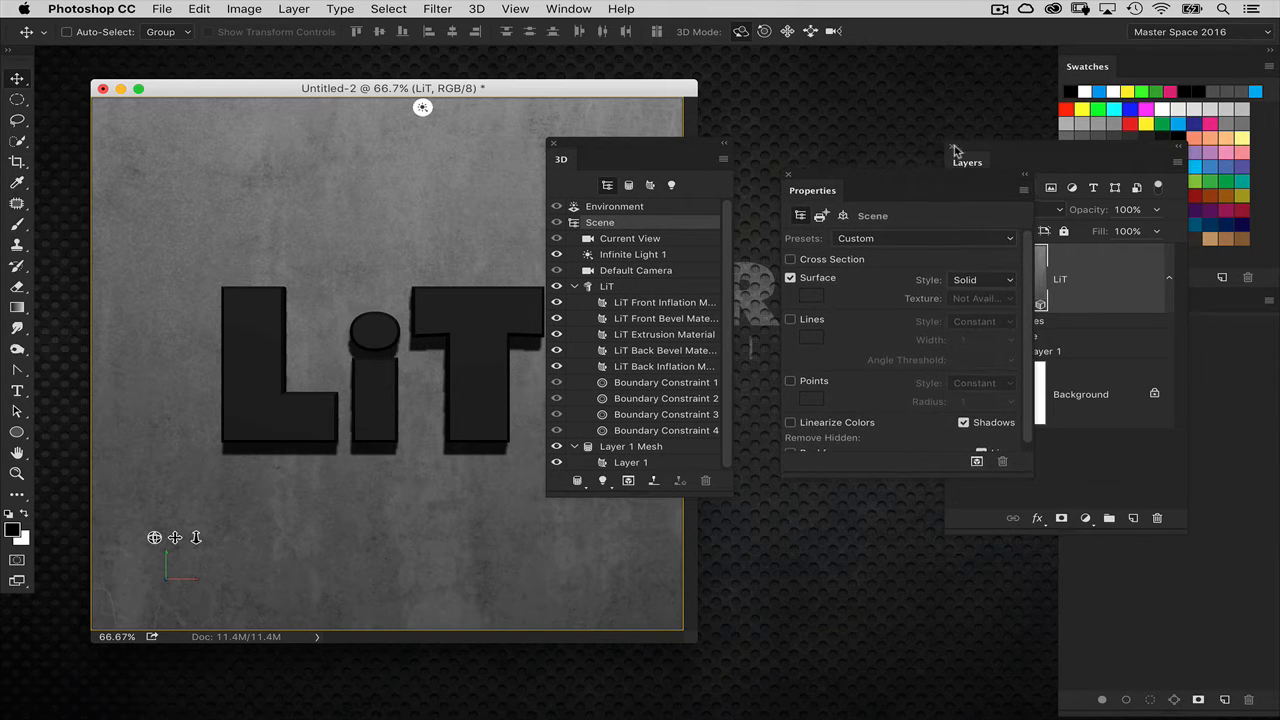
drag(962, 149, 1076, 464)
drag(828, 178, 818, 164)
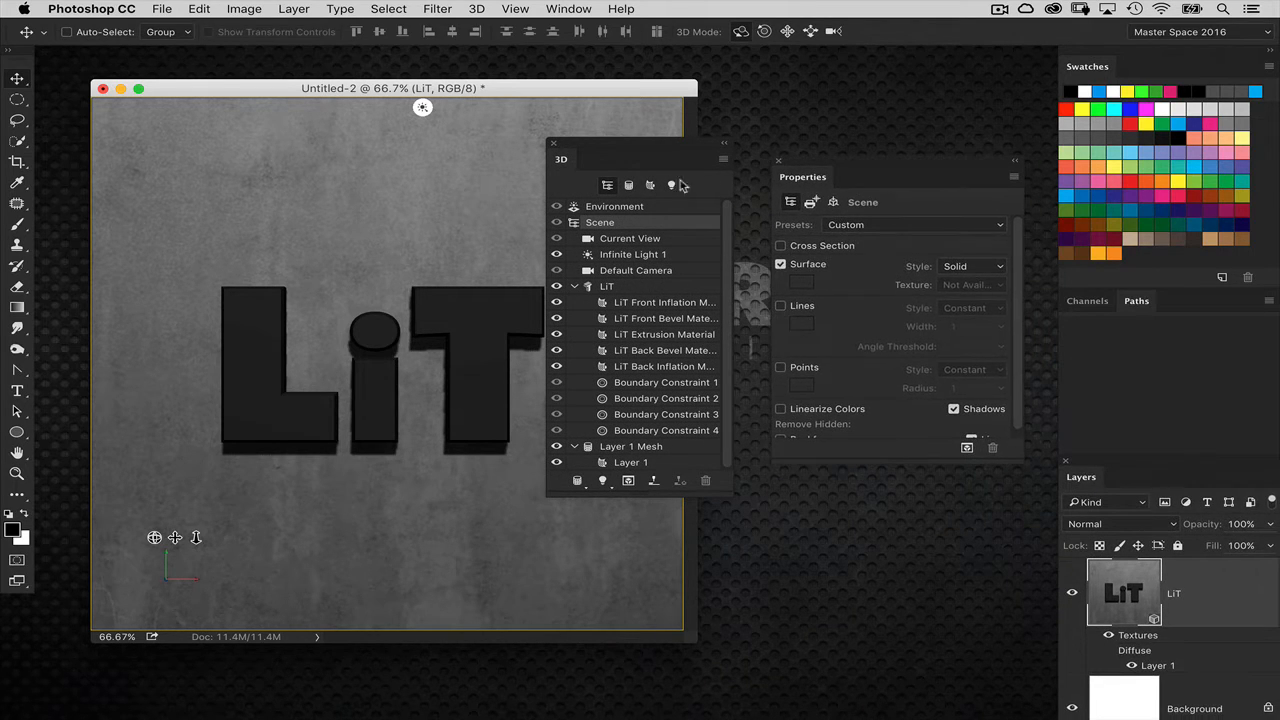
drag(637, 159, 645, 148)
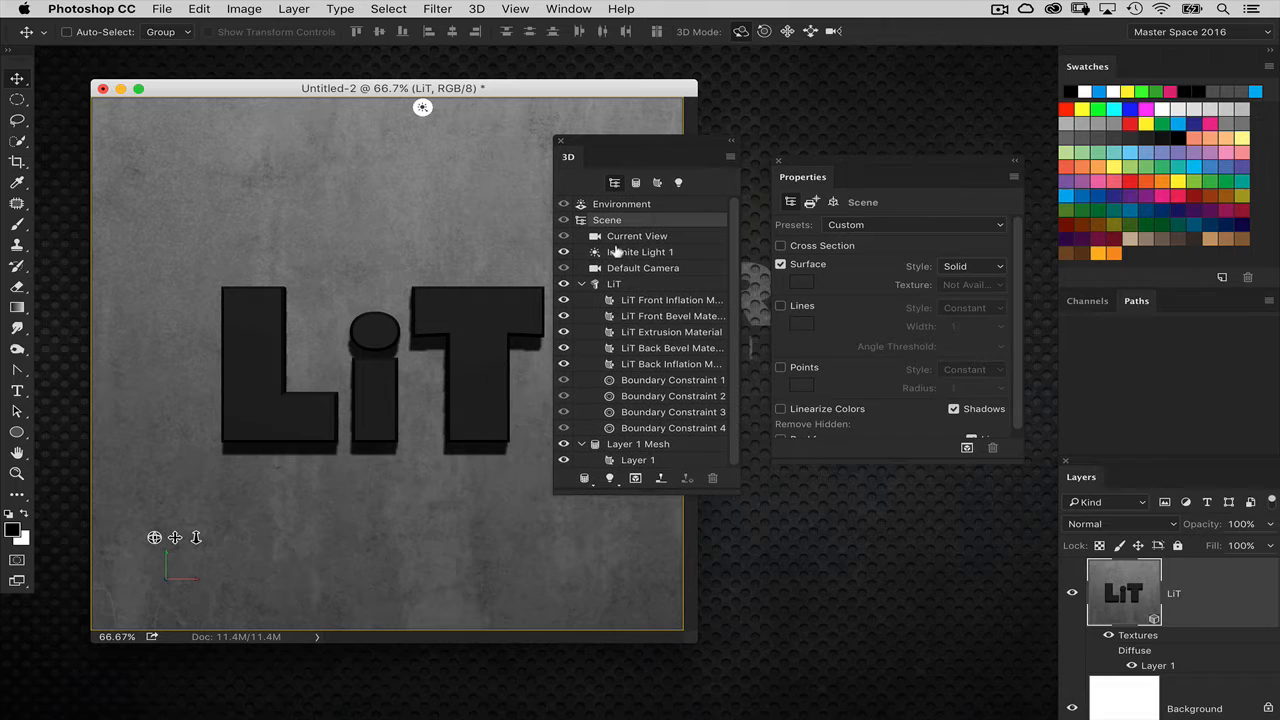
- Collapse the LiT mesh's components in the 3D scene list and check which object the LiT and Layer 1 Mesh entries each select
click(581, 284)
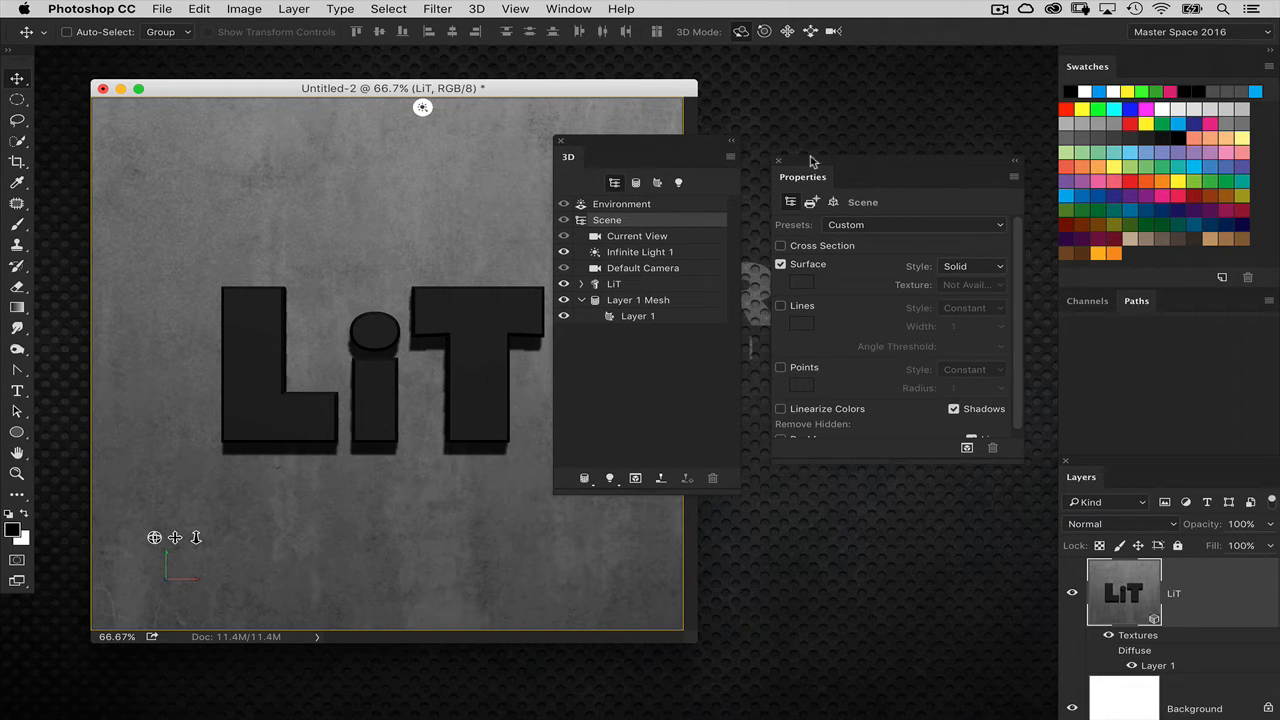
drag(812, 162, 825, 160)
click(620, 286)
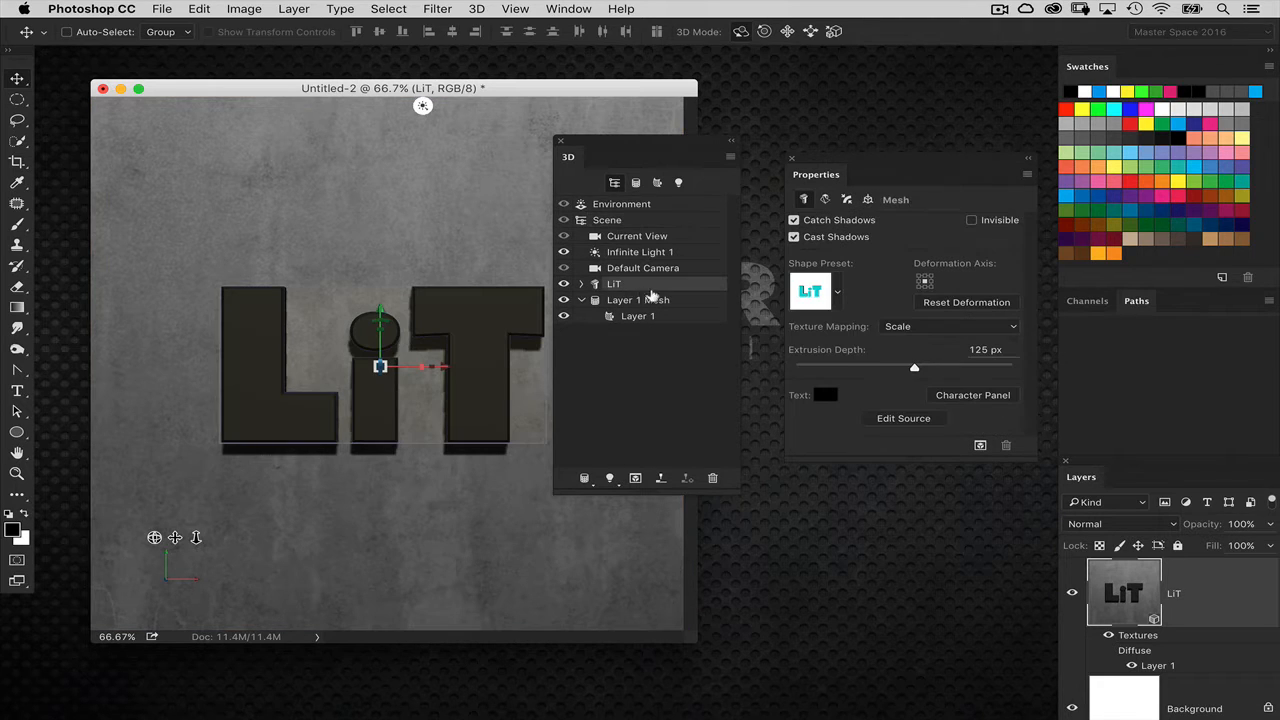
click(645, 299)
click(640, 286)
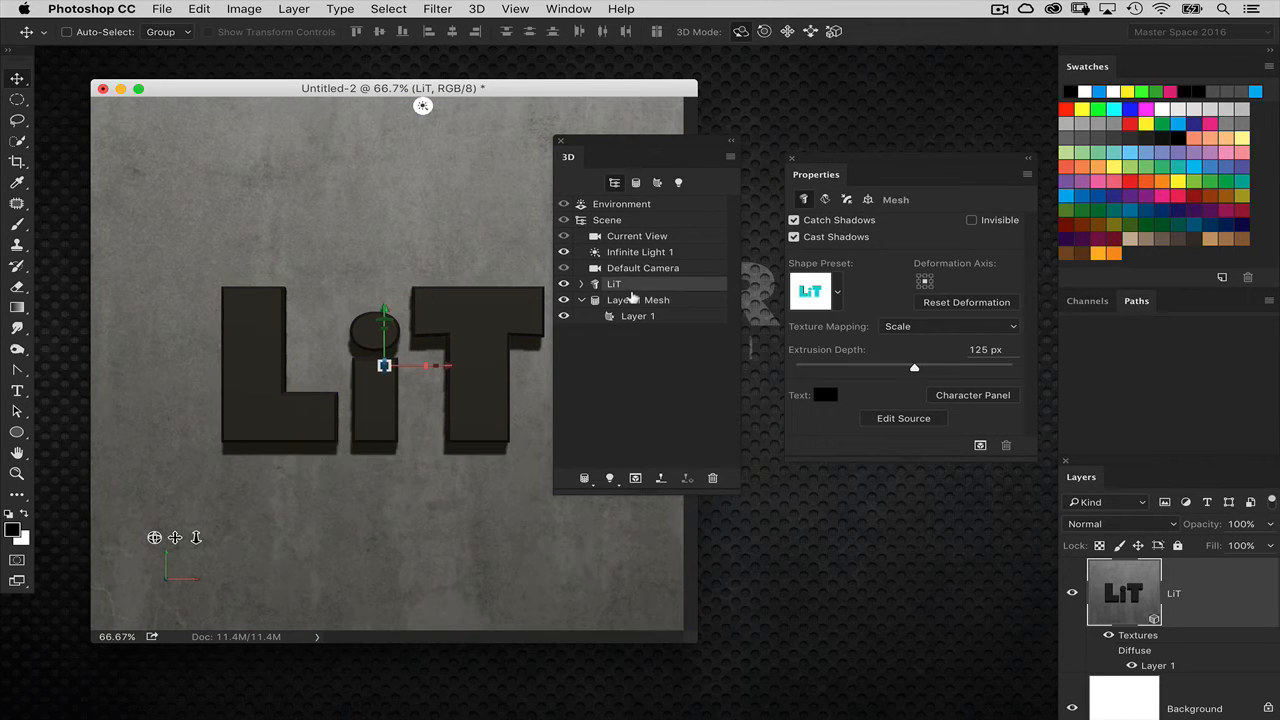
- Rename the Layer 1 Mesh object as Background texture
click(645, 298)
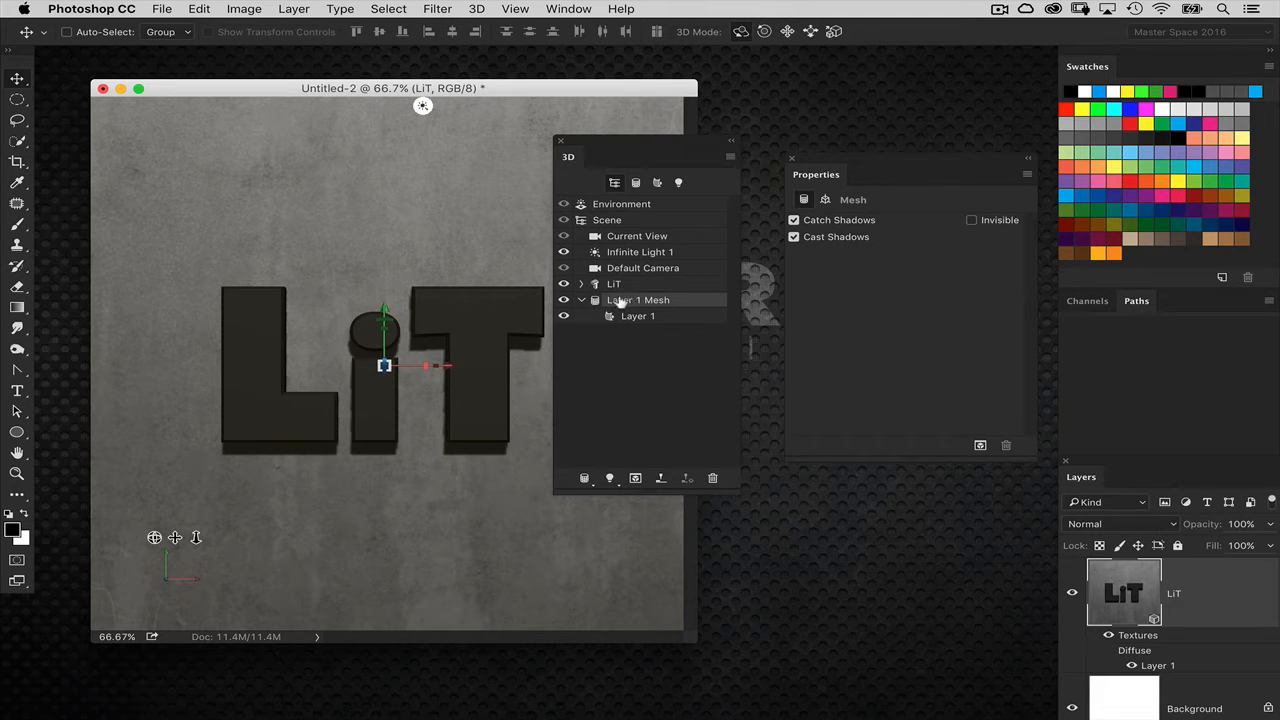
double_click(632, 300)
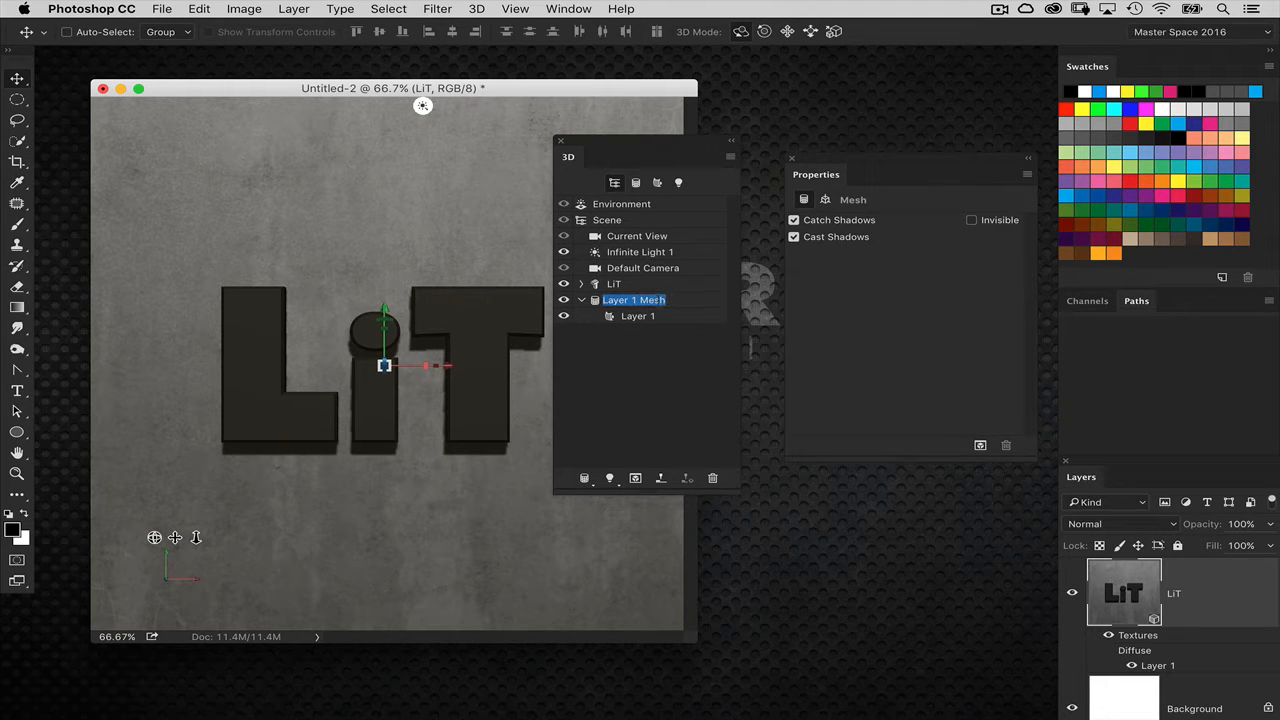
text(Background texture)
key(Return)
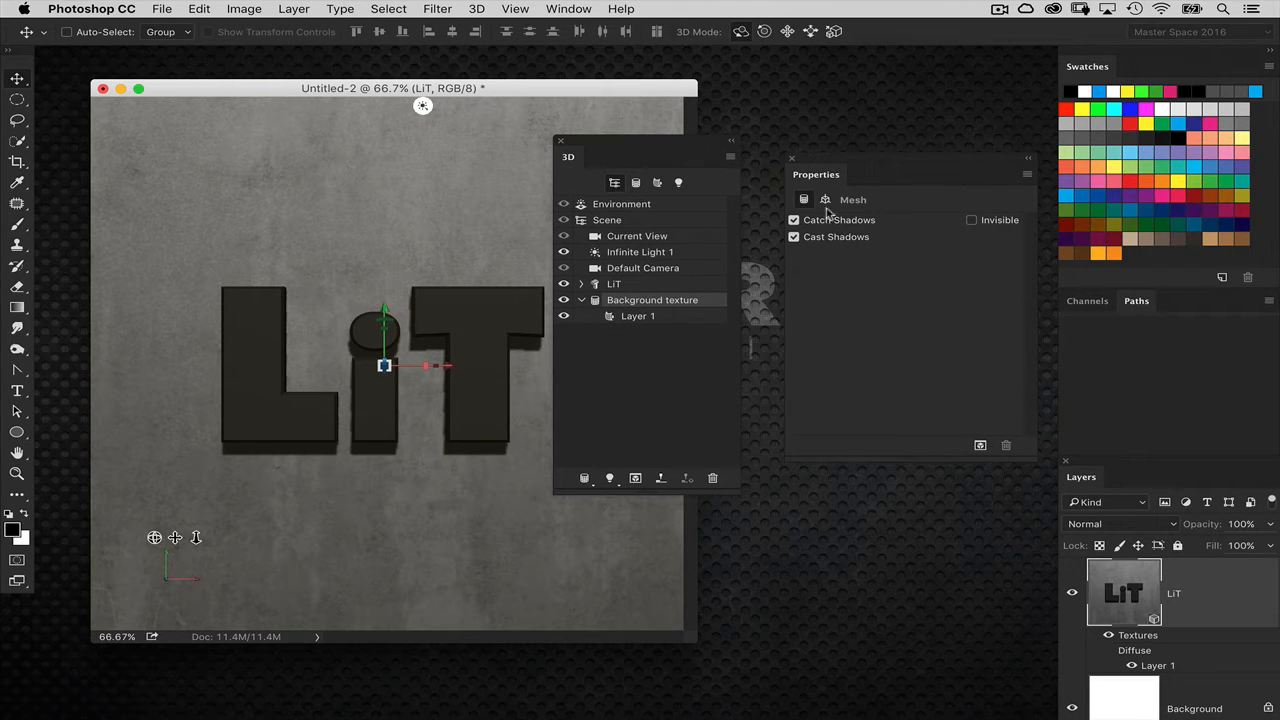
- Set the Background texture mesh's X rotation to 90° in its coordinates
drag(852, 160, 835, 158)
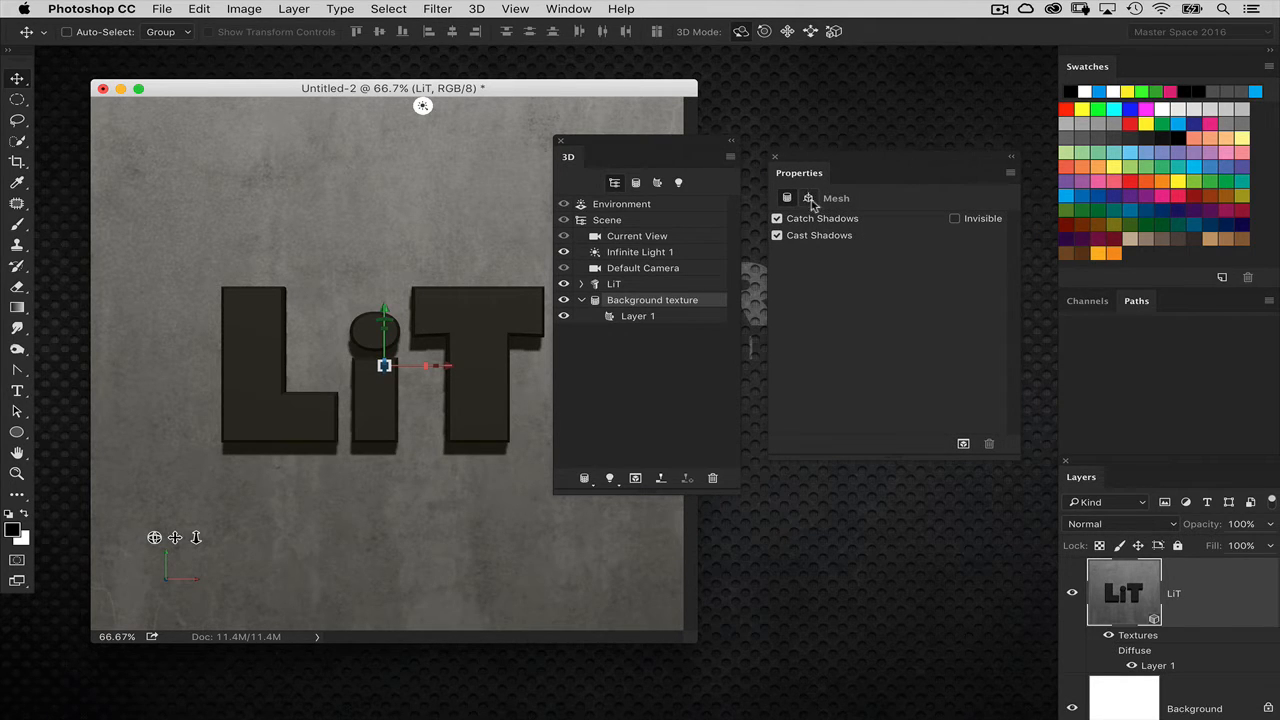
click(809, 198)
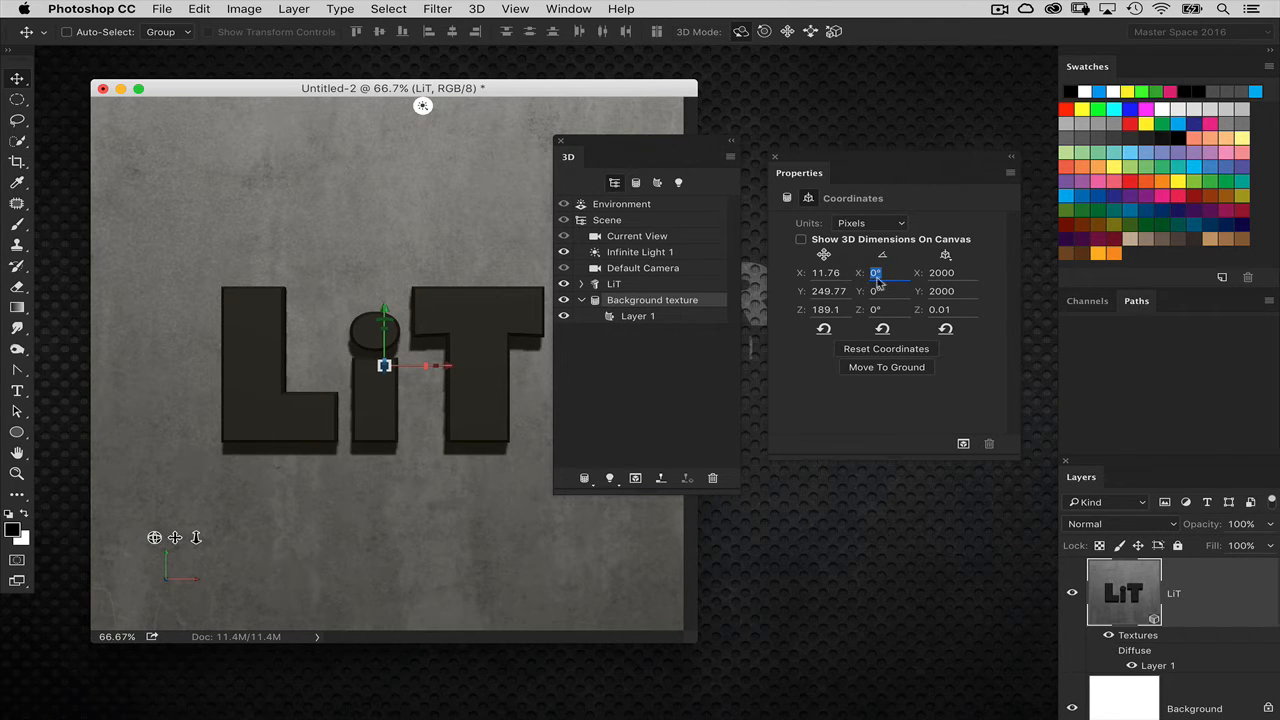
text(90)
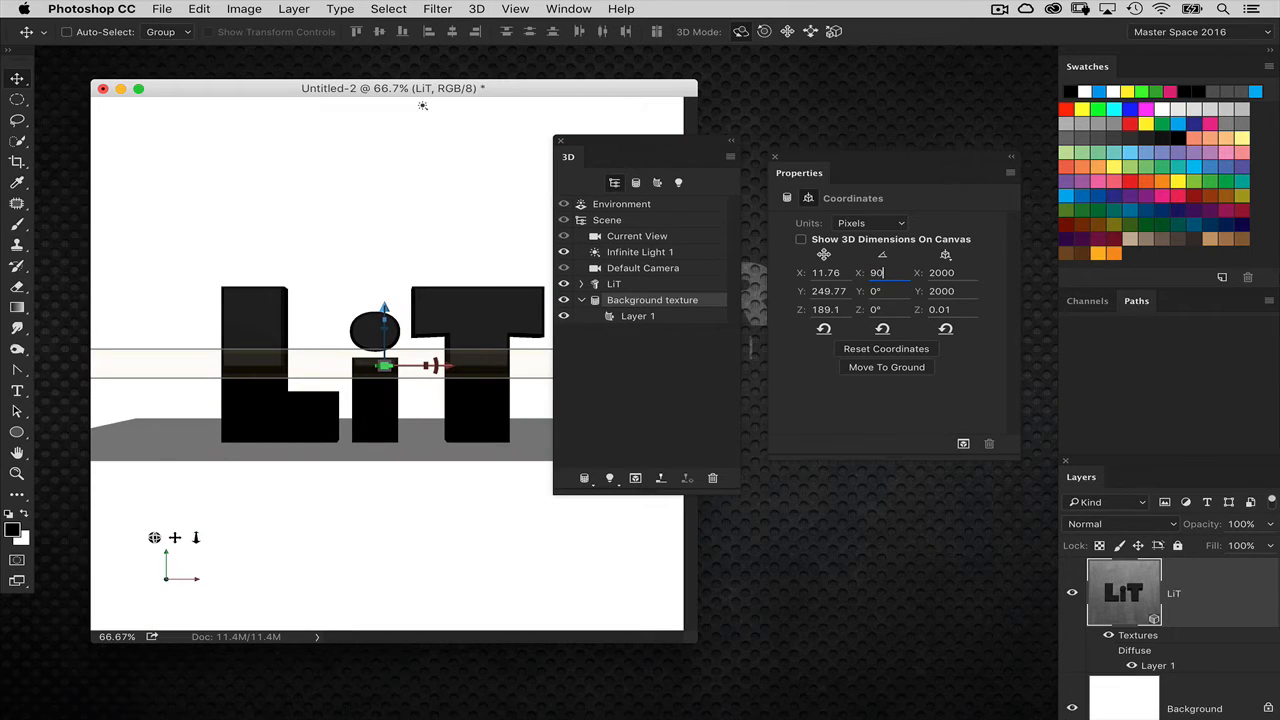
key(Return)
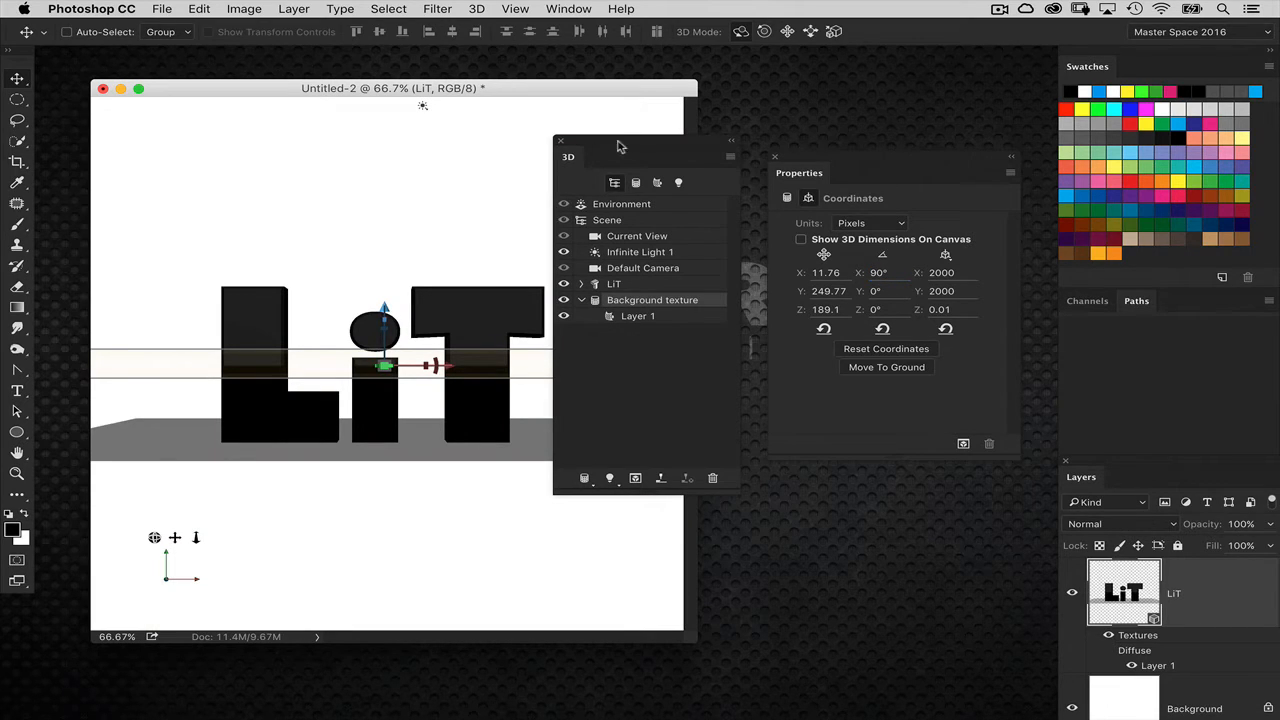
- Orbit the Current View to a raised angle over the scene, and reselect the Background texture mesh with its coordinates uncovered
drag(618, 147, 763, 209)
click(770, 297)
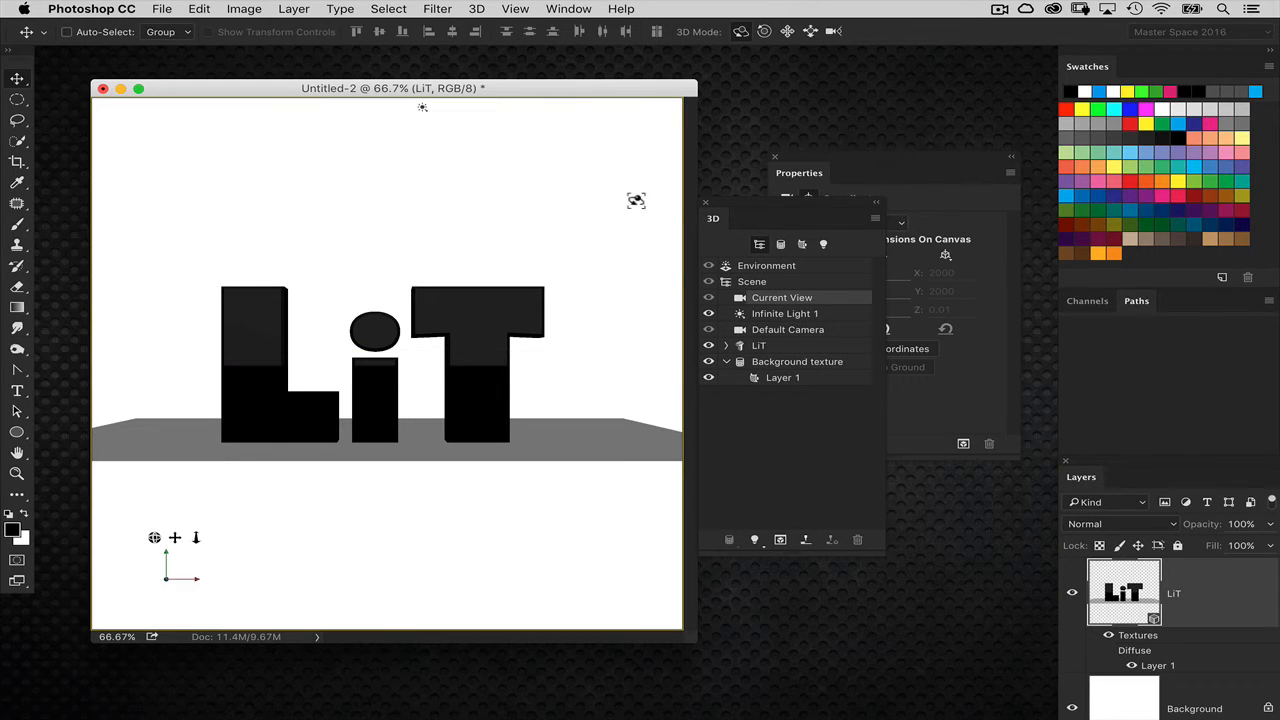
drag(623, 200, 534, 234)
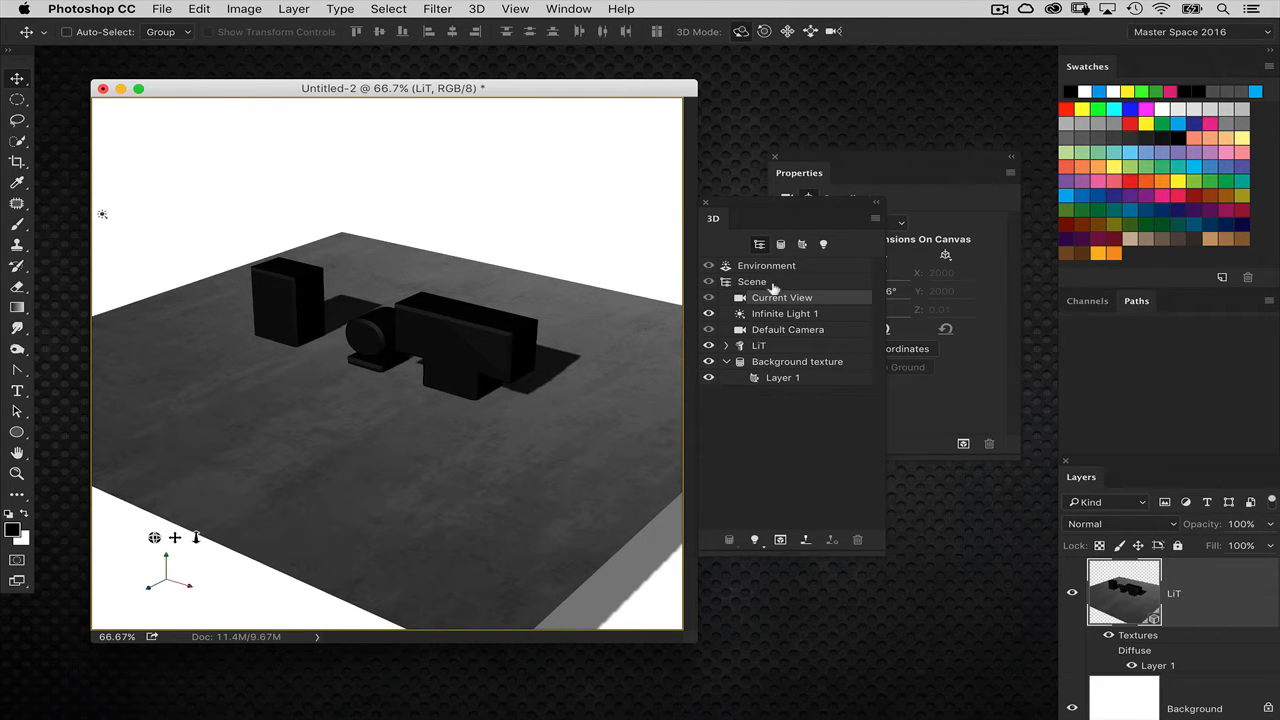
click(834, 362)
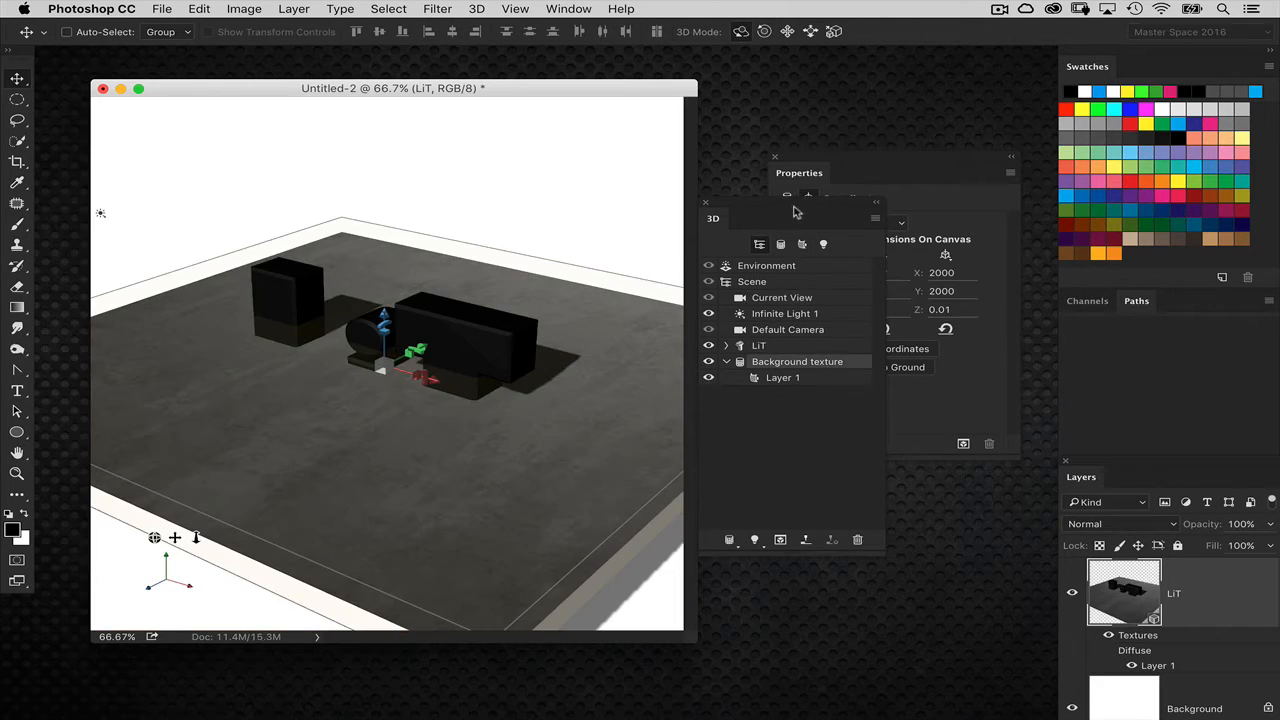
drag(796, 209, 702, 183)
drag(817, 165, 880, 174)
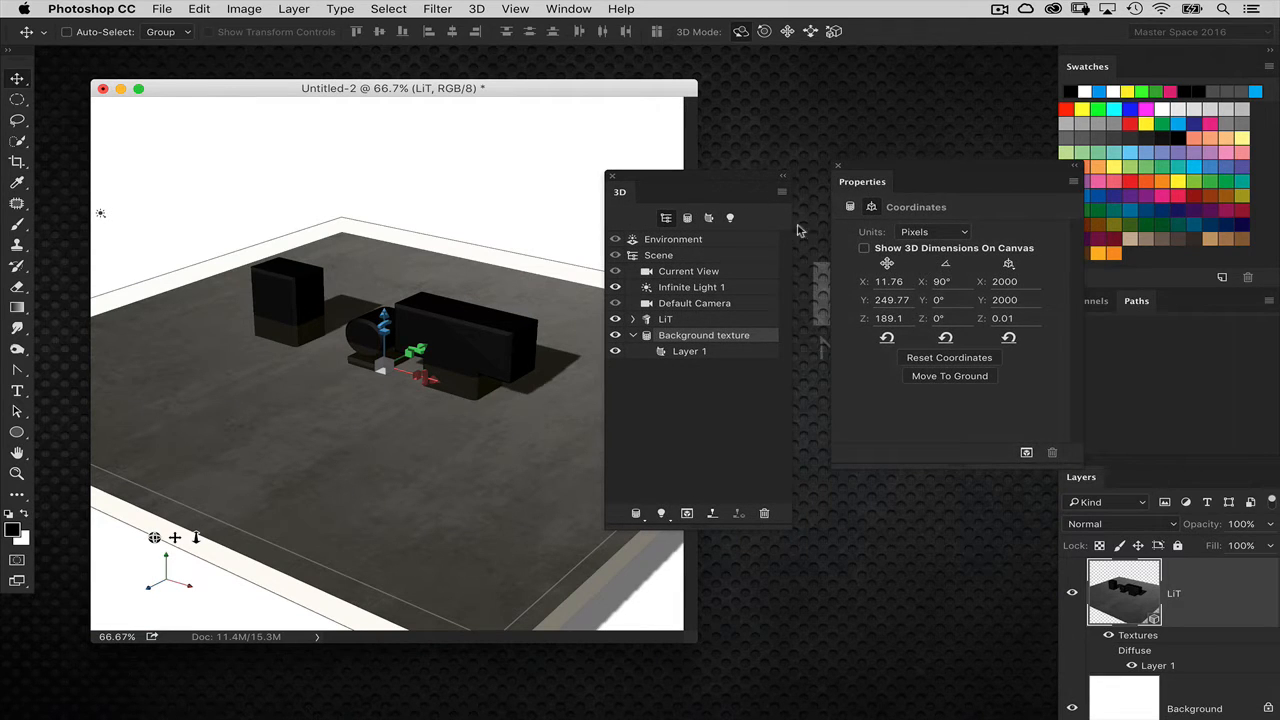
- Move the Background texture mesh to the ground plane, and orbit the Current View around to face the letters
click(784, 192)
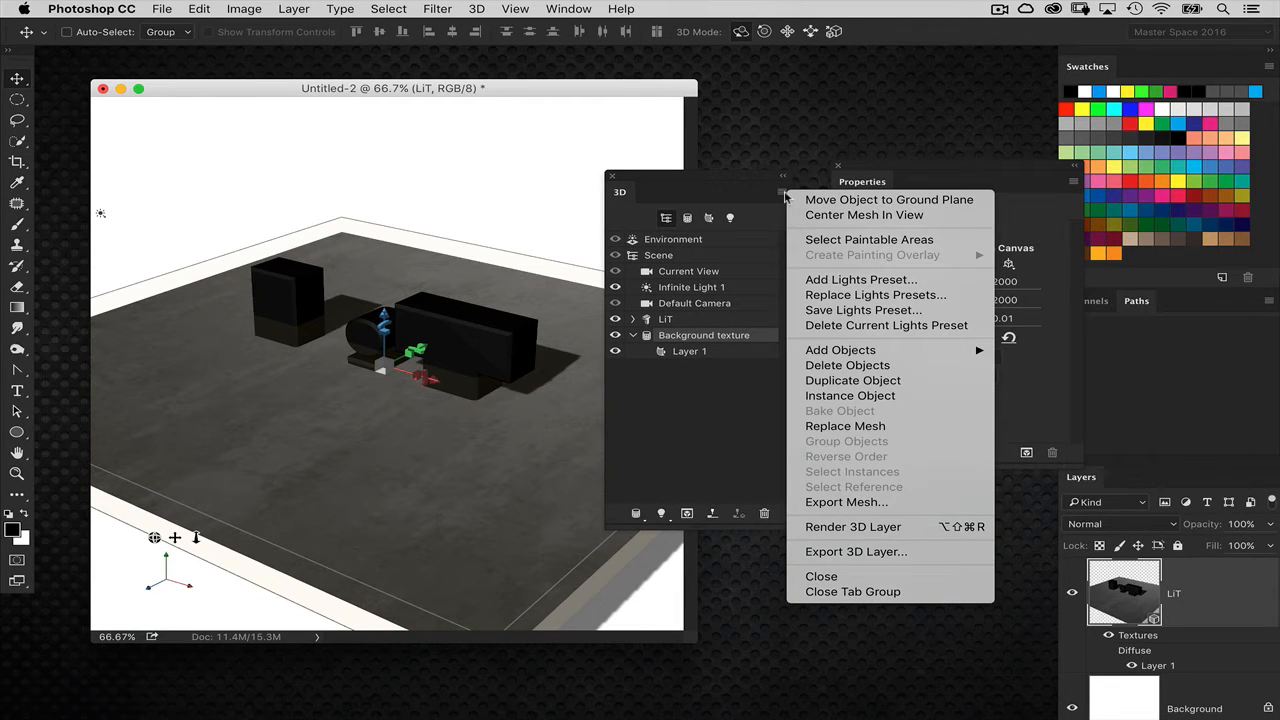
click(910, 206)
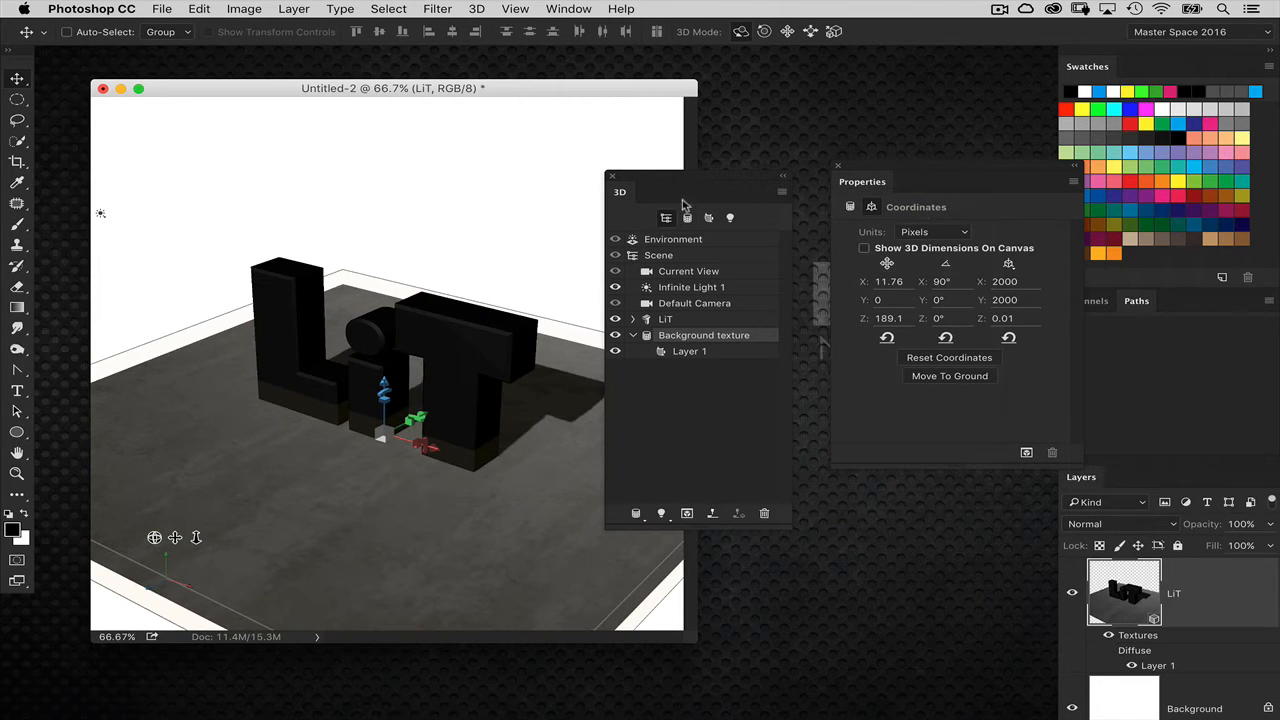
drag(686, 181, 756, 180)
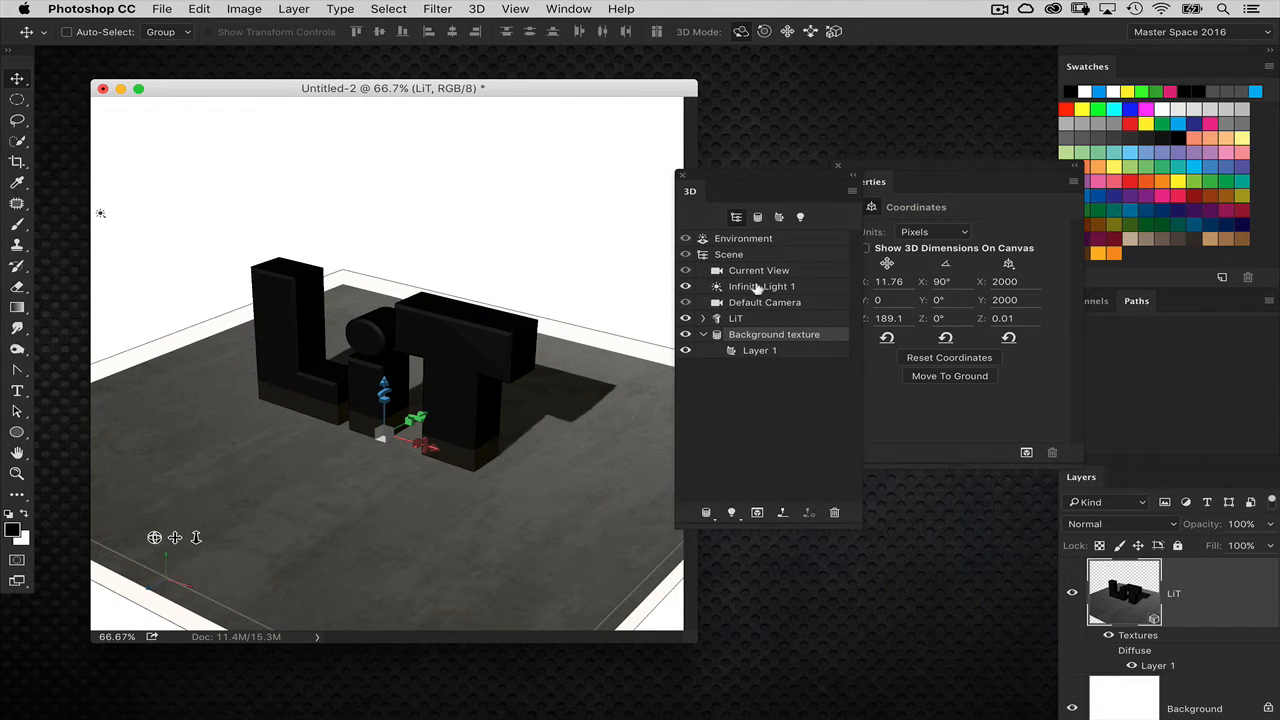
click(764, 271)
drag(602, 272, 690, 254)
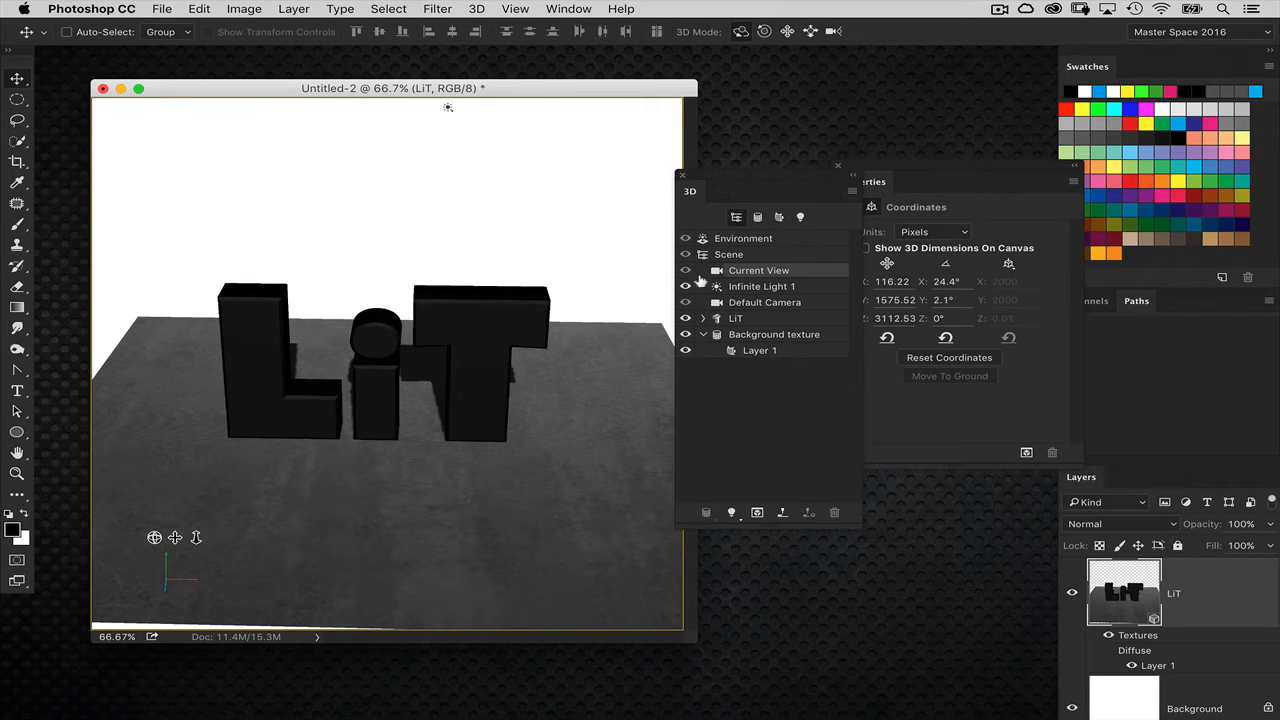
- Scale the LiT mesh down uniformly to about 468 × 251 × 68 pixels
click(826, 332)
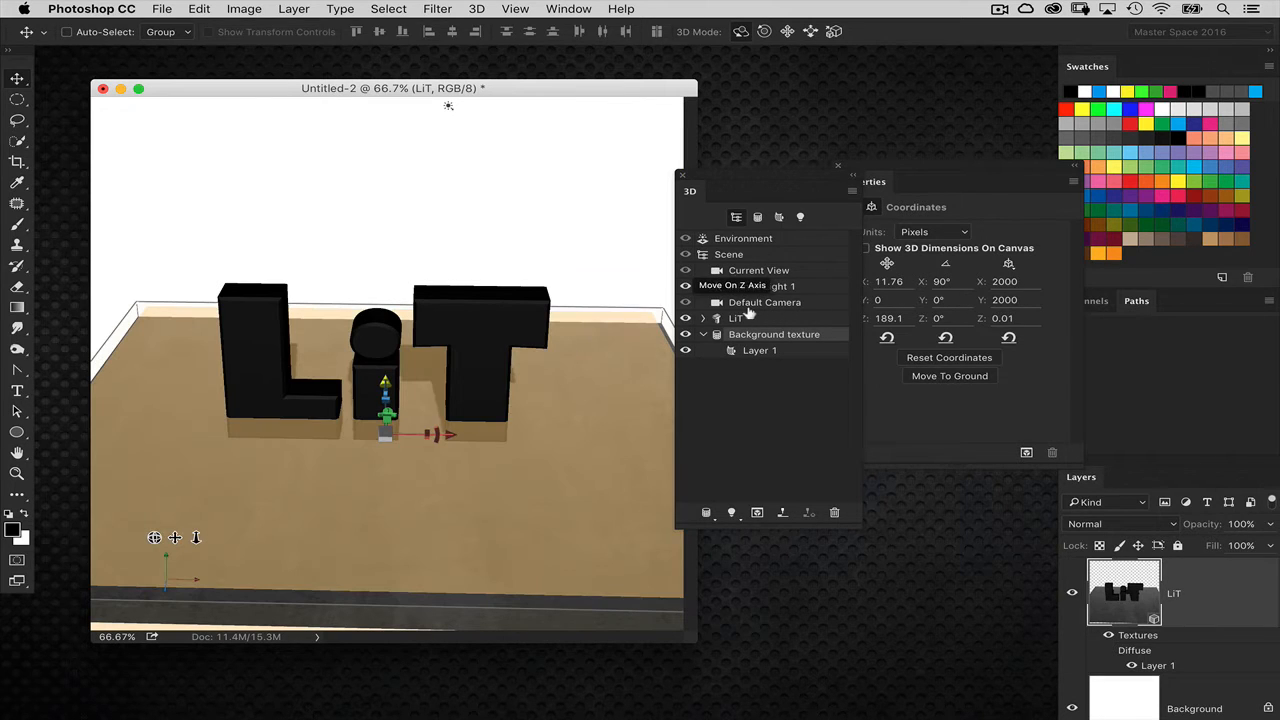
click(772, 318)
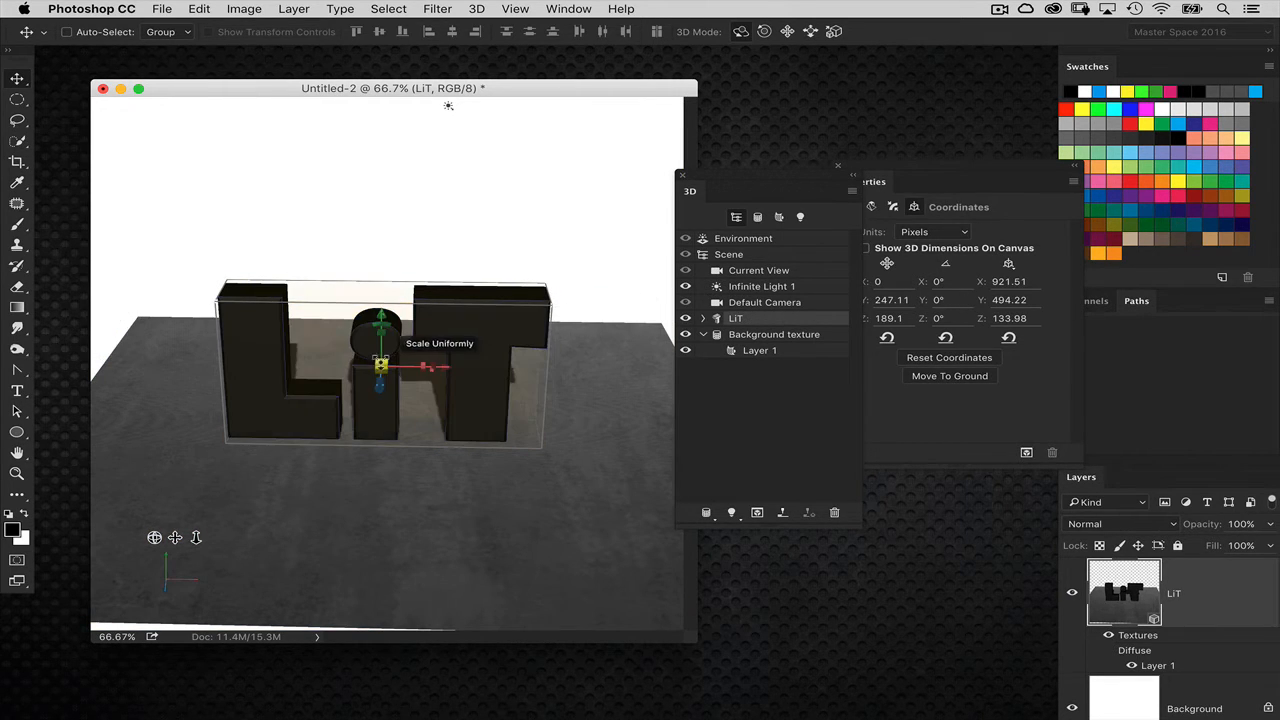
drag(380, 365, 256, 446)
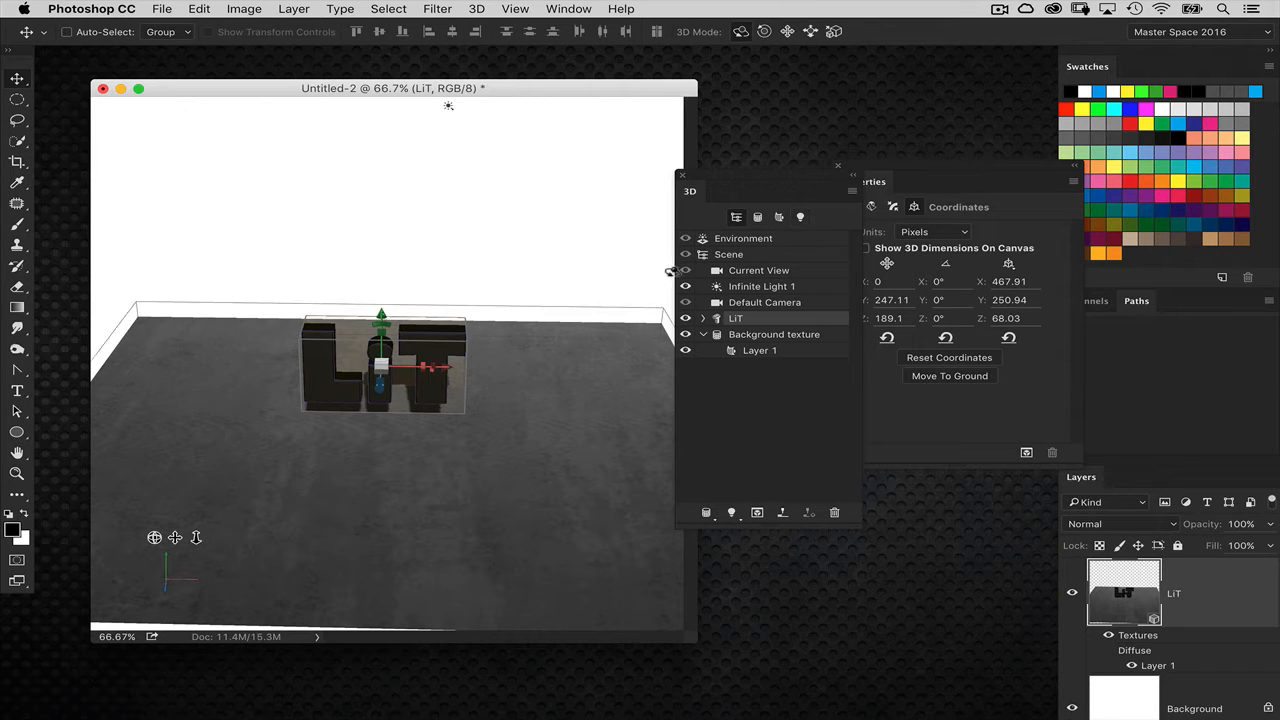
- Orbit the Current View to a low angle from the side, and move the LiT mesh to the ground plane
click(751, 270)
drag(606, 283, 586, 263)
drag(636, 263, 563, 277)
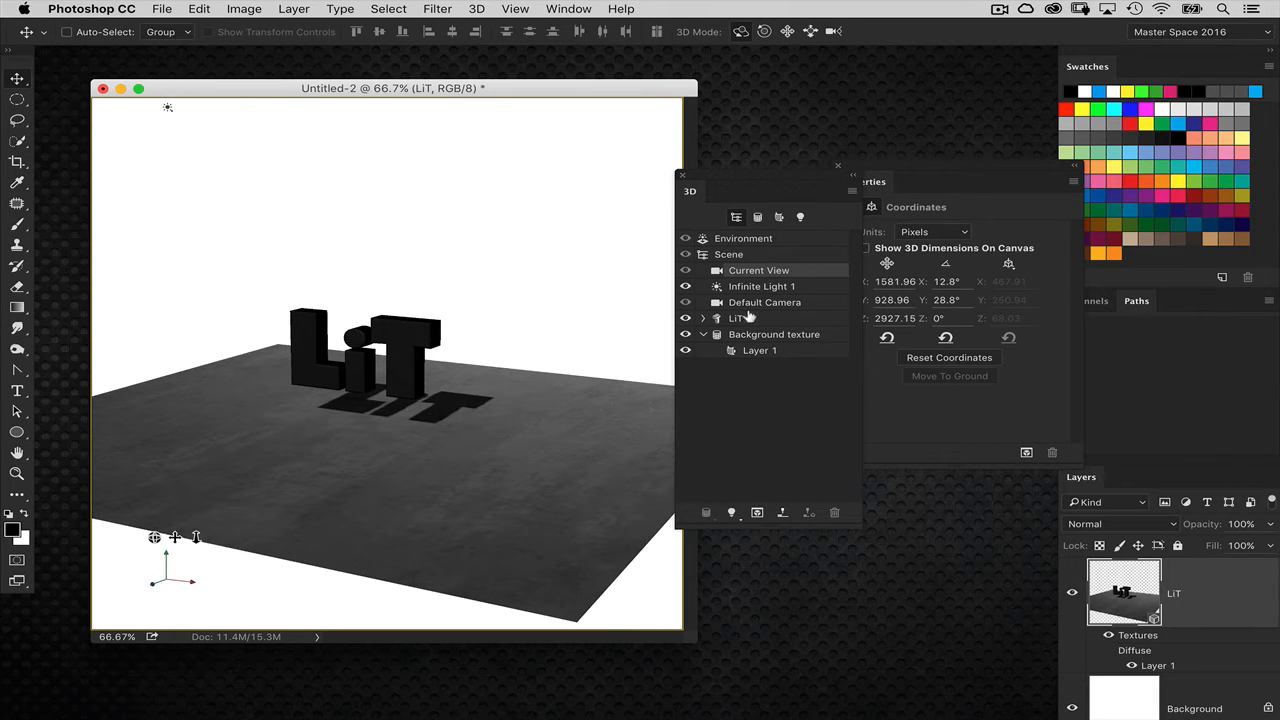
click(748, 318)
click(852, 193)
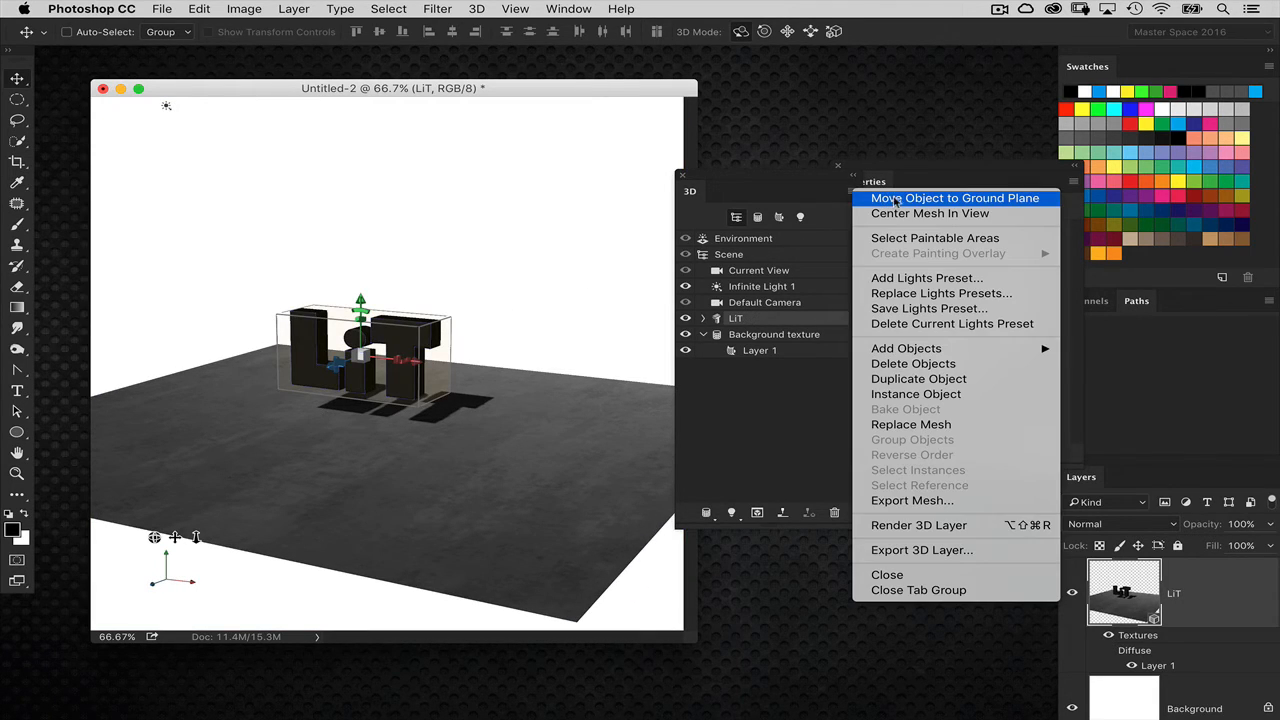
click(951, 199)
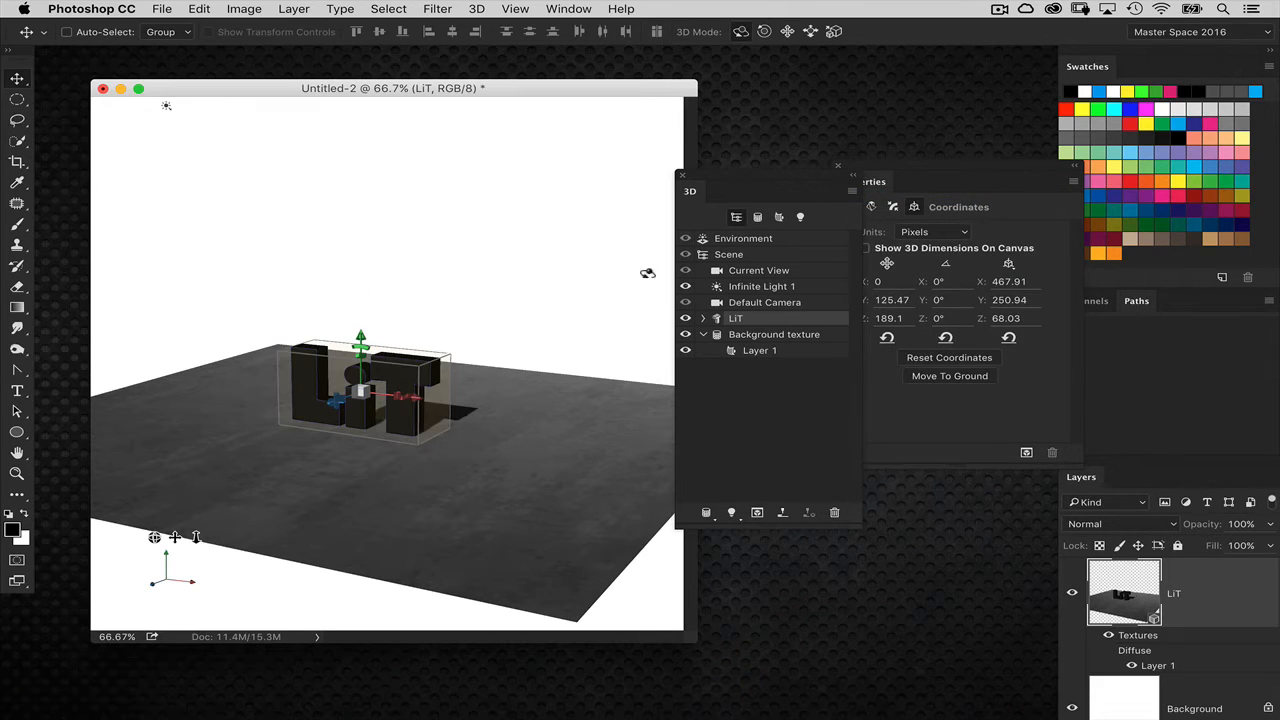
click(603, 279)
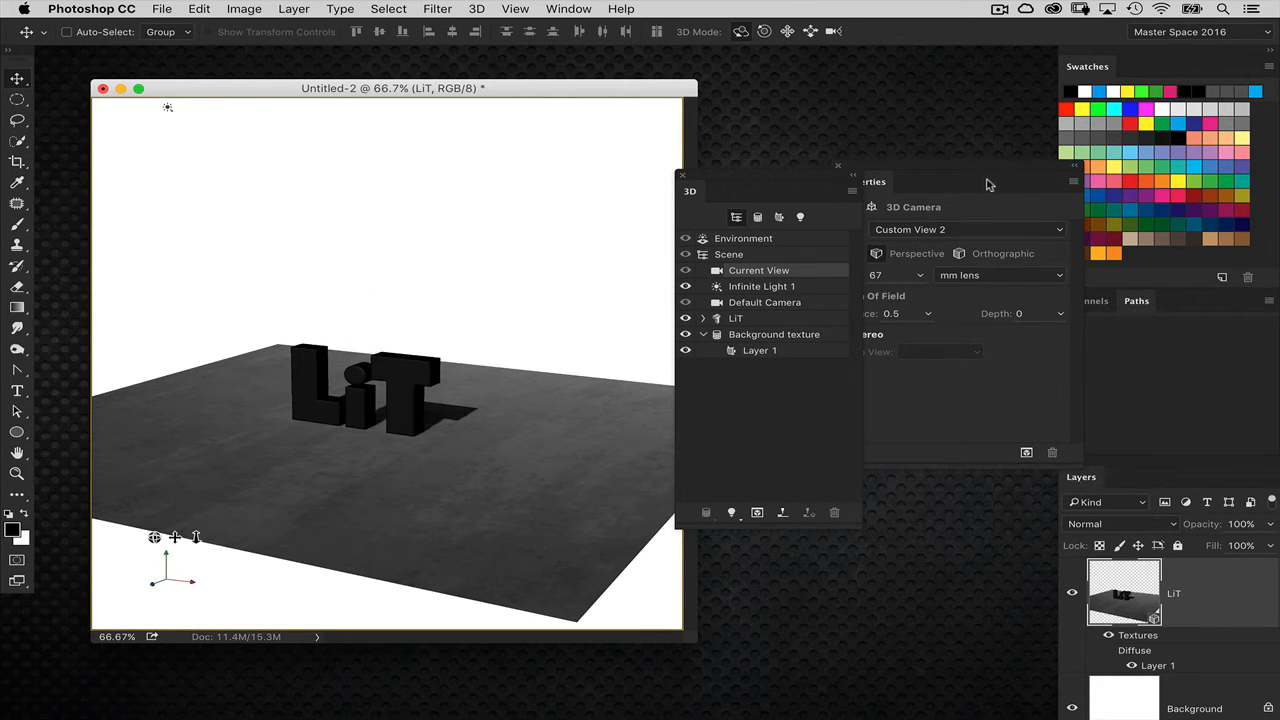
- Float and enlarge the layer list beside the document, check the Background layer, and reselect the LiT layer
drag(986, 184, 938, 194)
drag(1081, 477, 743, 157)
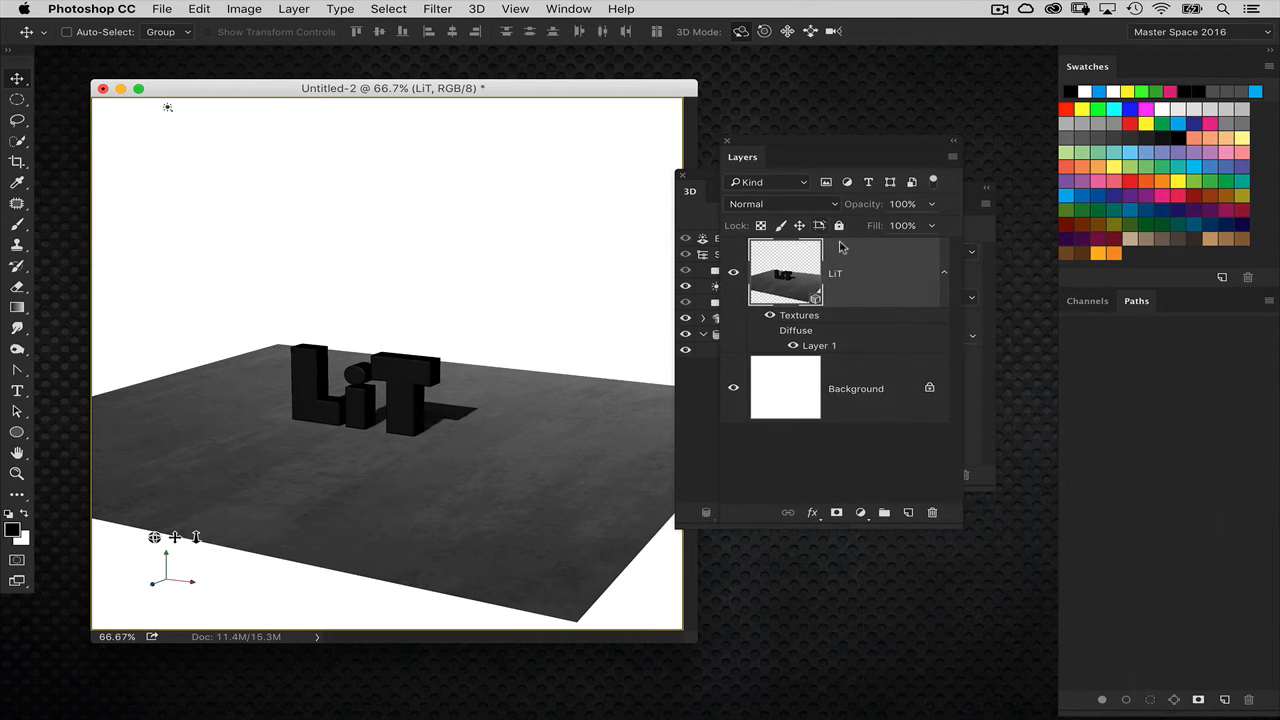
drag(950, 514, 1000, 545)
click(802, 400)
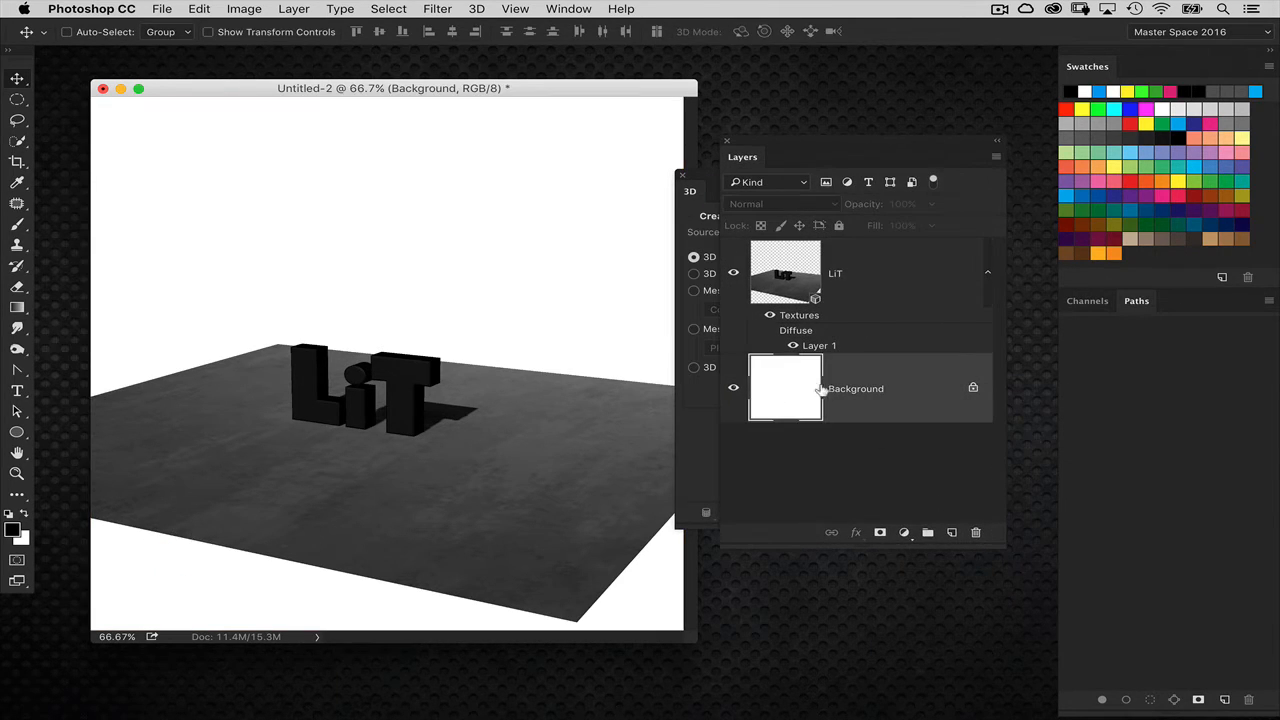
click(790, 282)
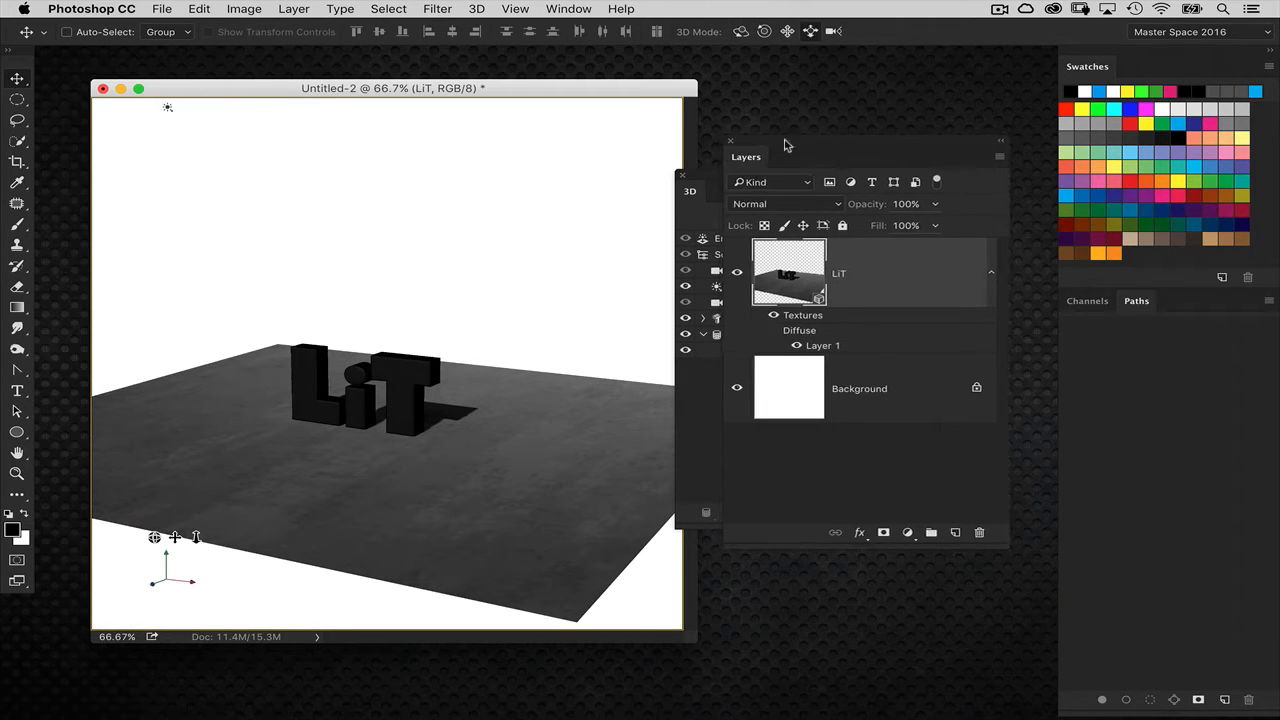
drag(767, 151, 877, 154)
- Slide the 3D camera closer so the letters fill more of the canvas, and uncover the scene list and camera properties
drag(571, 320, 600, 574)
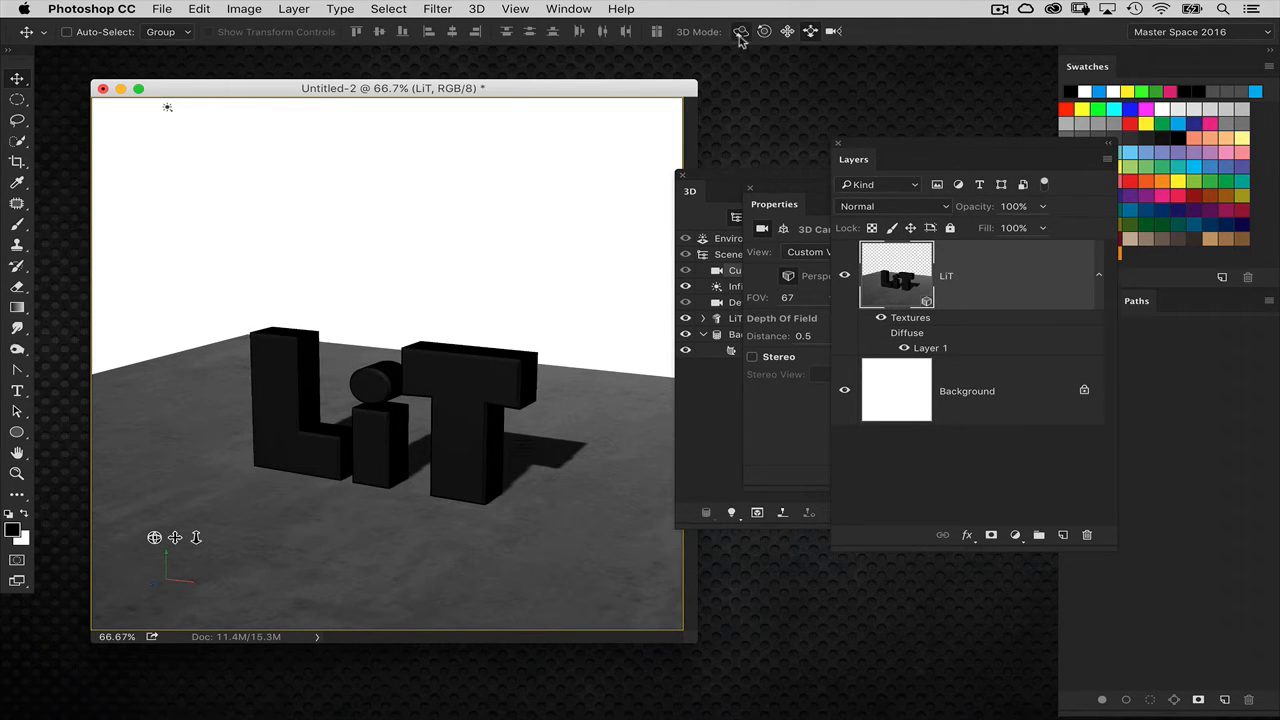
drag(879, 152, 916, 178)
drag(815, 190, 904, 322)
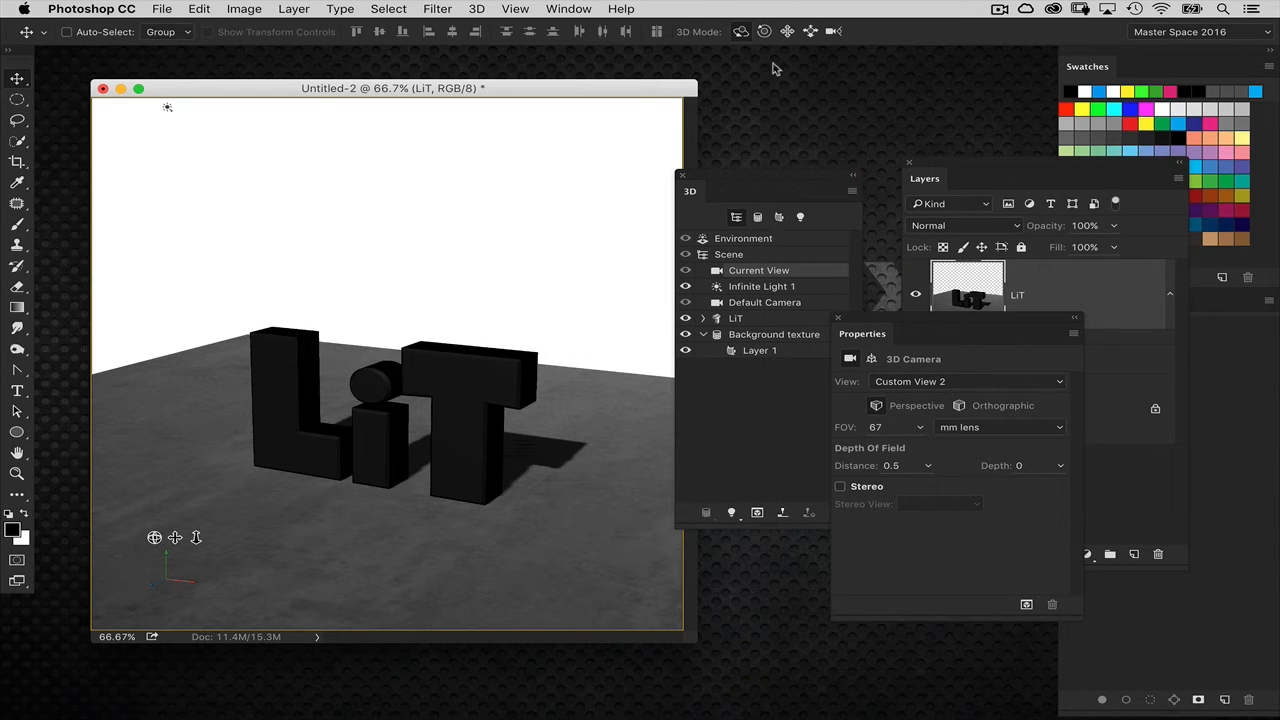
click(810, 31)
drag(599, 295, 603, 343)
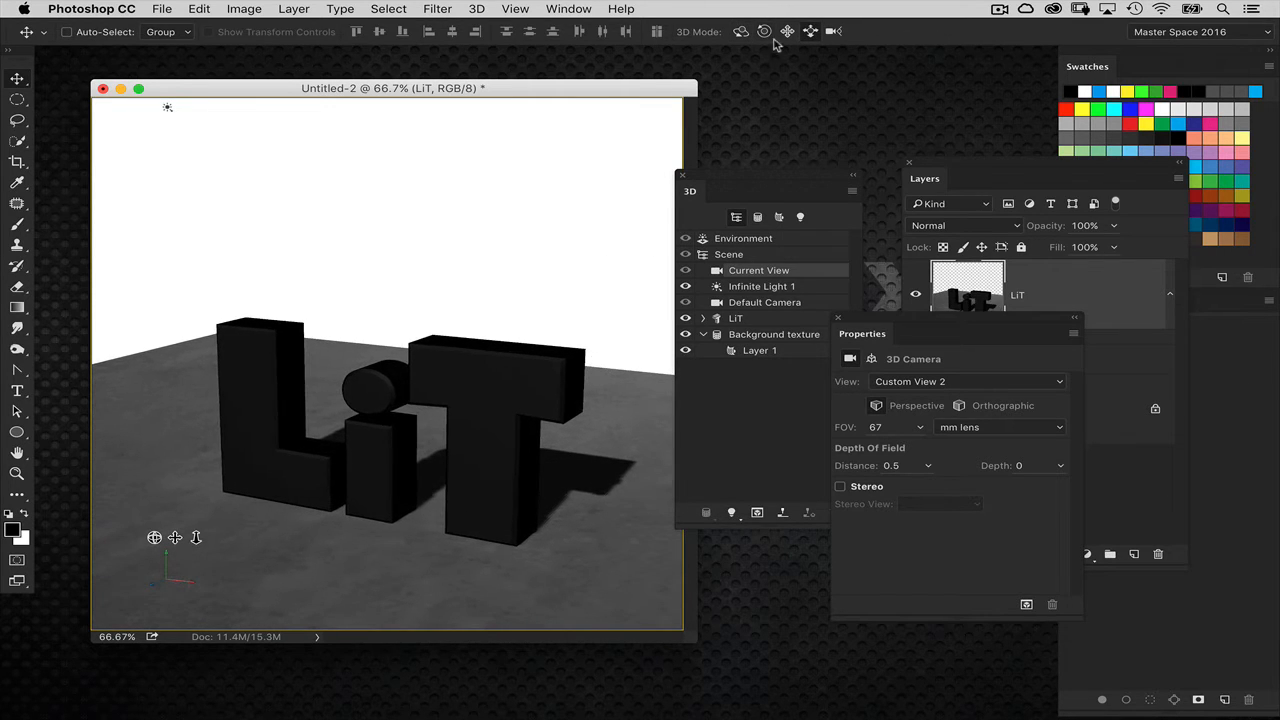
- Orbit the camera to view the letters from the opposite side, and pan so the whole word sits within the canvas
click(787, 31)
drag(571, 260, 559, 223)
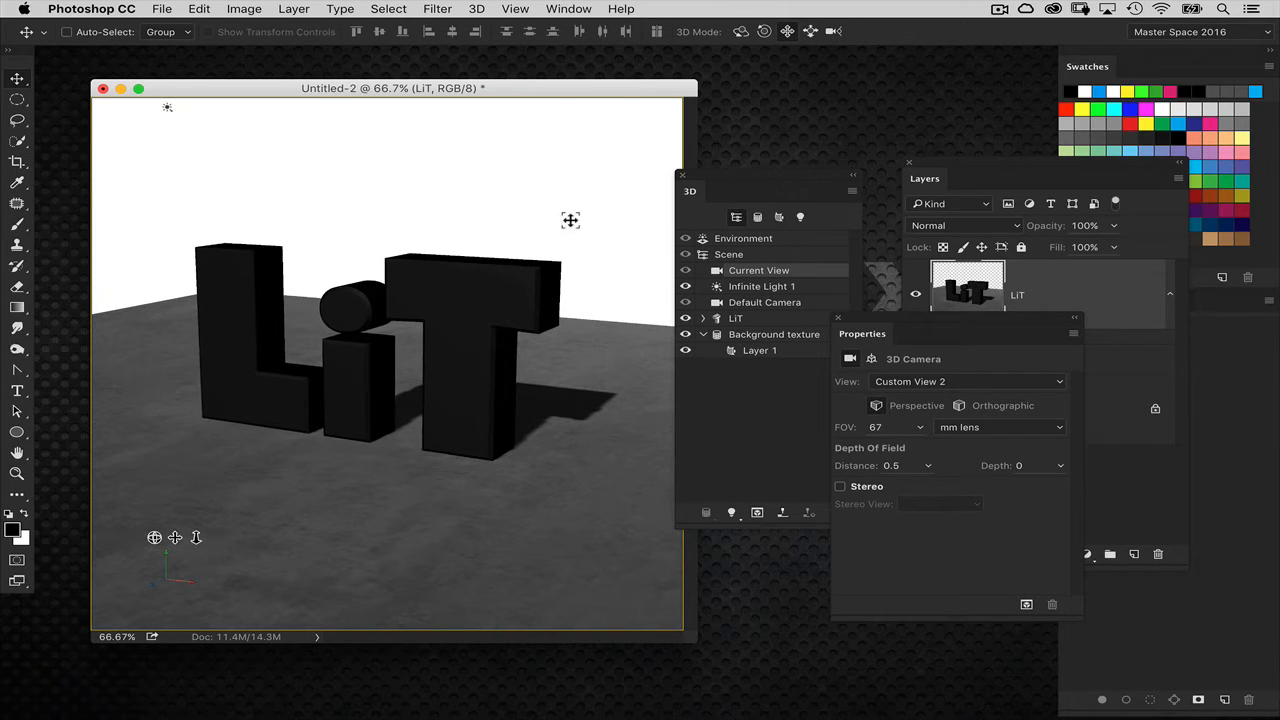
click(740, 31)
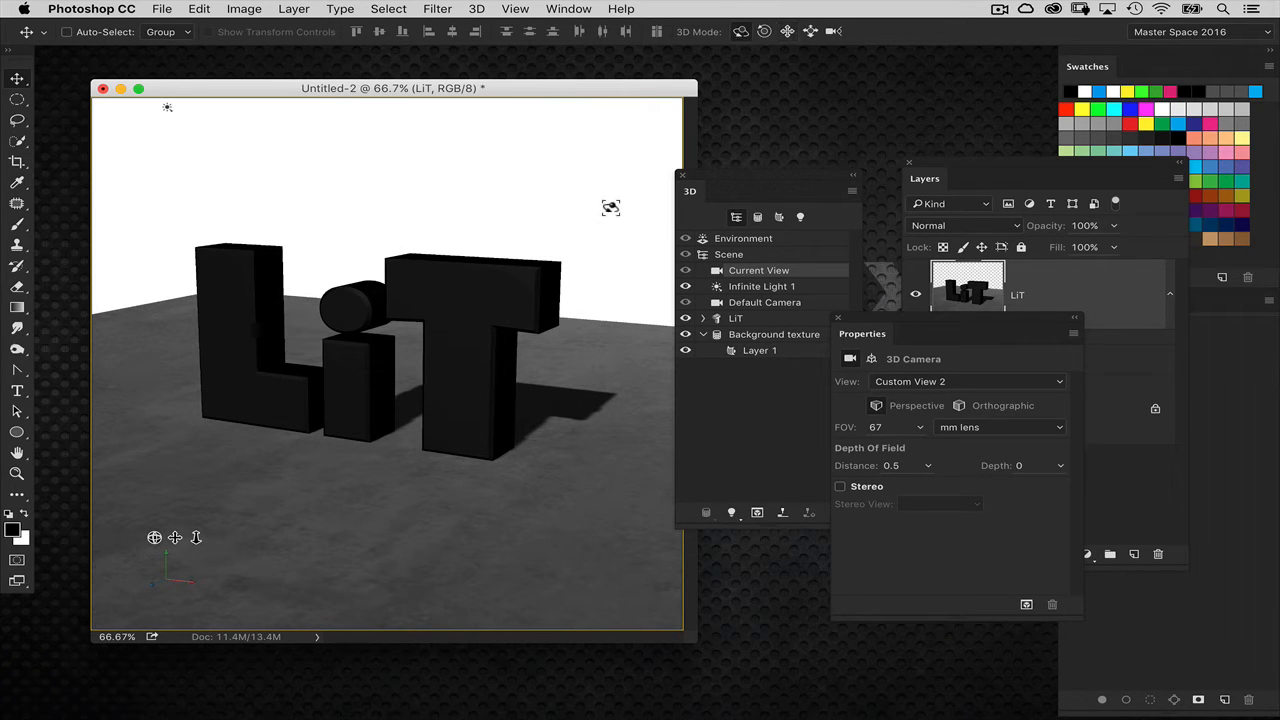
drag(610, 214, 669, 222)
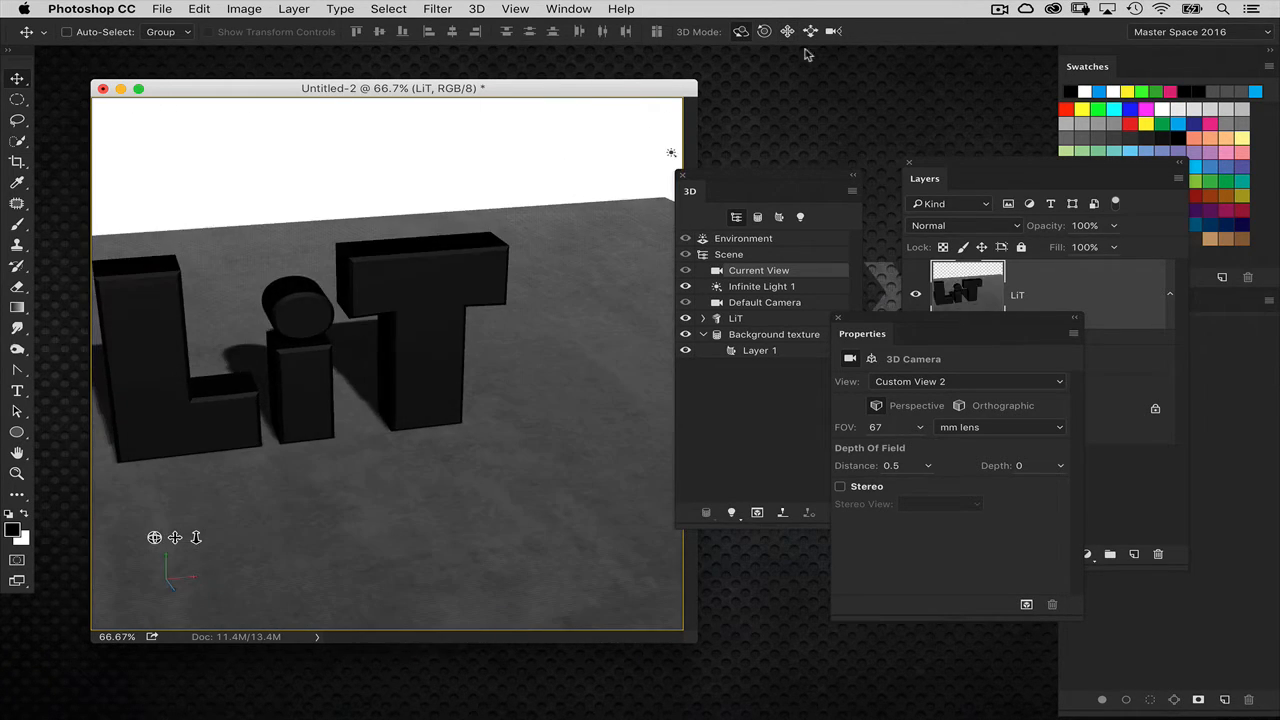
click(788, 31)
drag(620, 140, 670, 122)
- Select the LiT mesh, expand its components, and arrange the scene list, properties and layers so all the material entries are readable
click(532, 240)
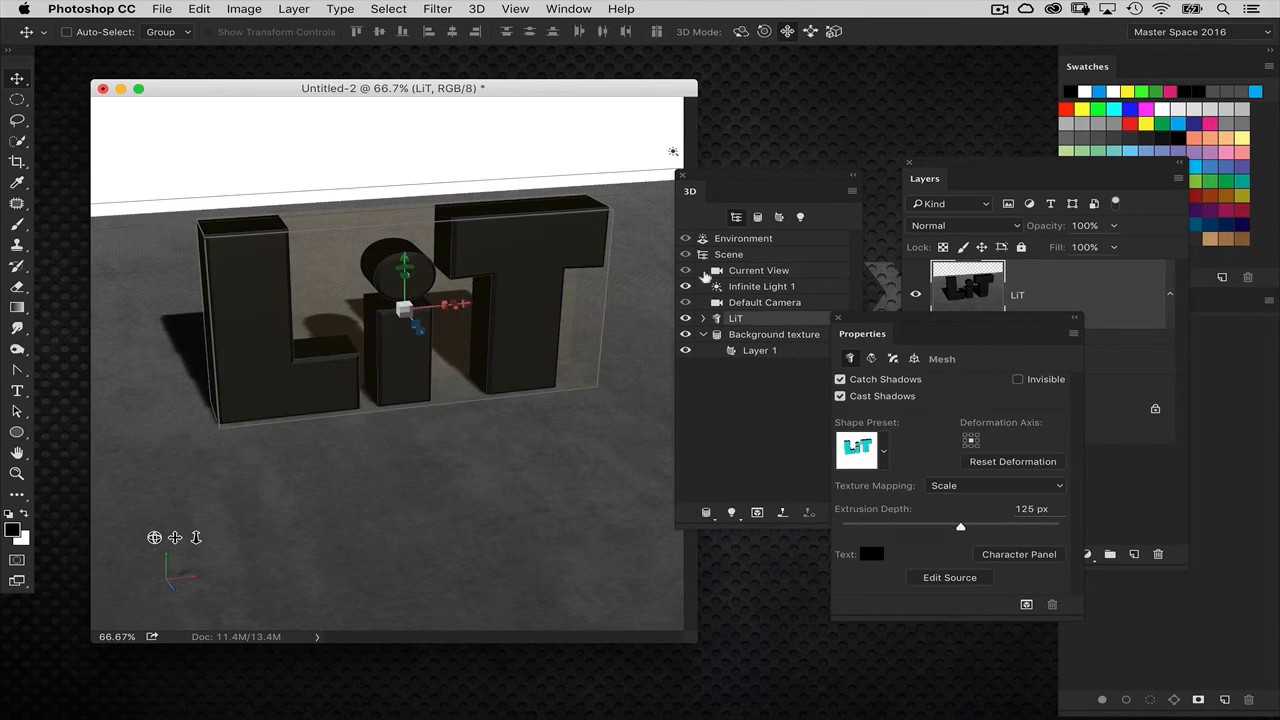
drag(860, 318, 931, 320)
click(704, 318)
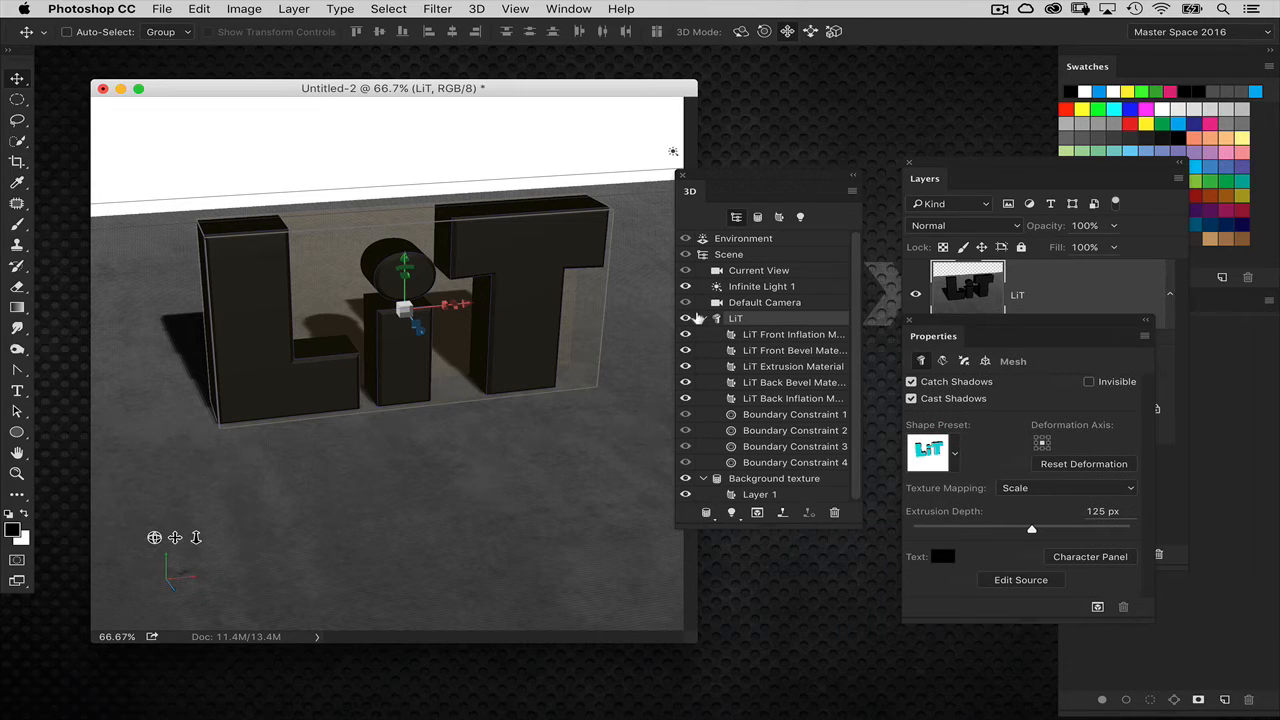
drag(860, 526, 900, 547)
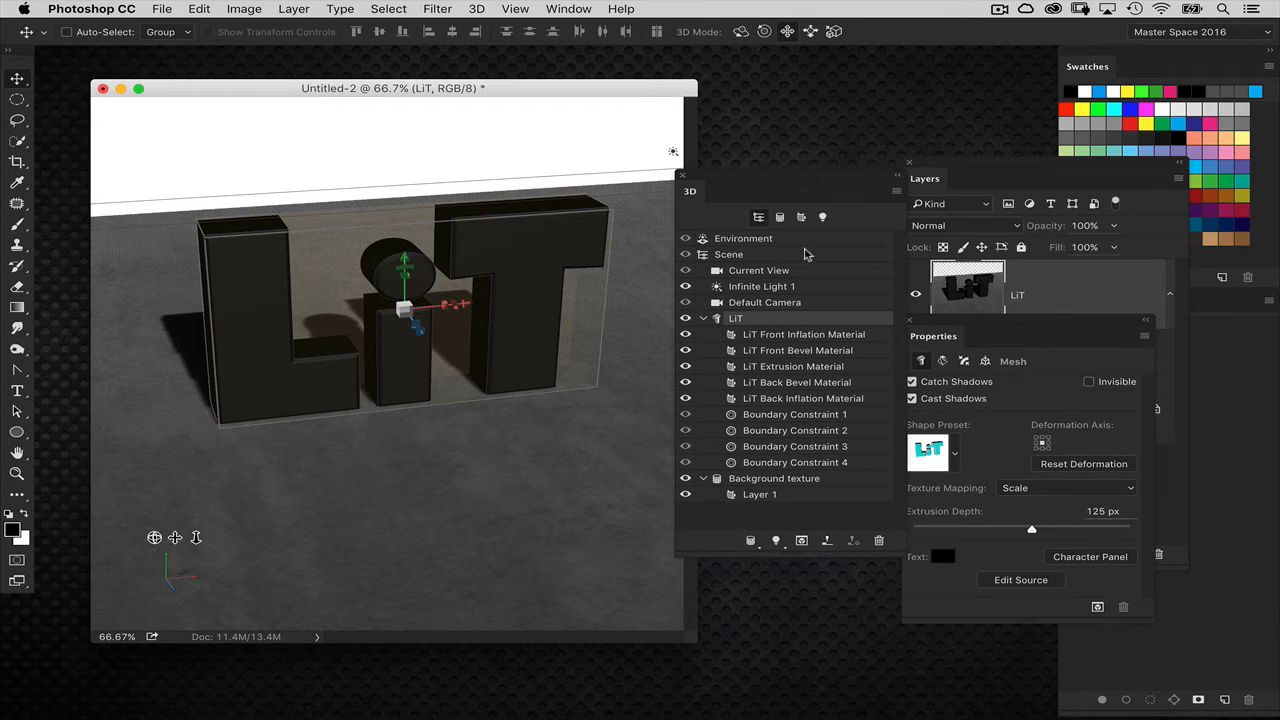
drag(785, 174, 749, 177)
drag(938, 319, 900, 257)
drag(931, 161, 957, 180)
drag(797, 178, 752, 183)
drag(910, 273, 891, 234)
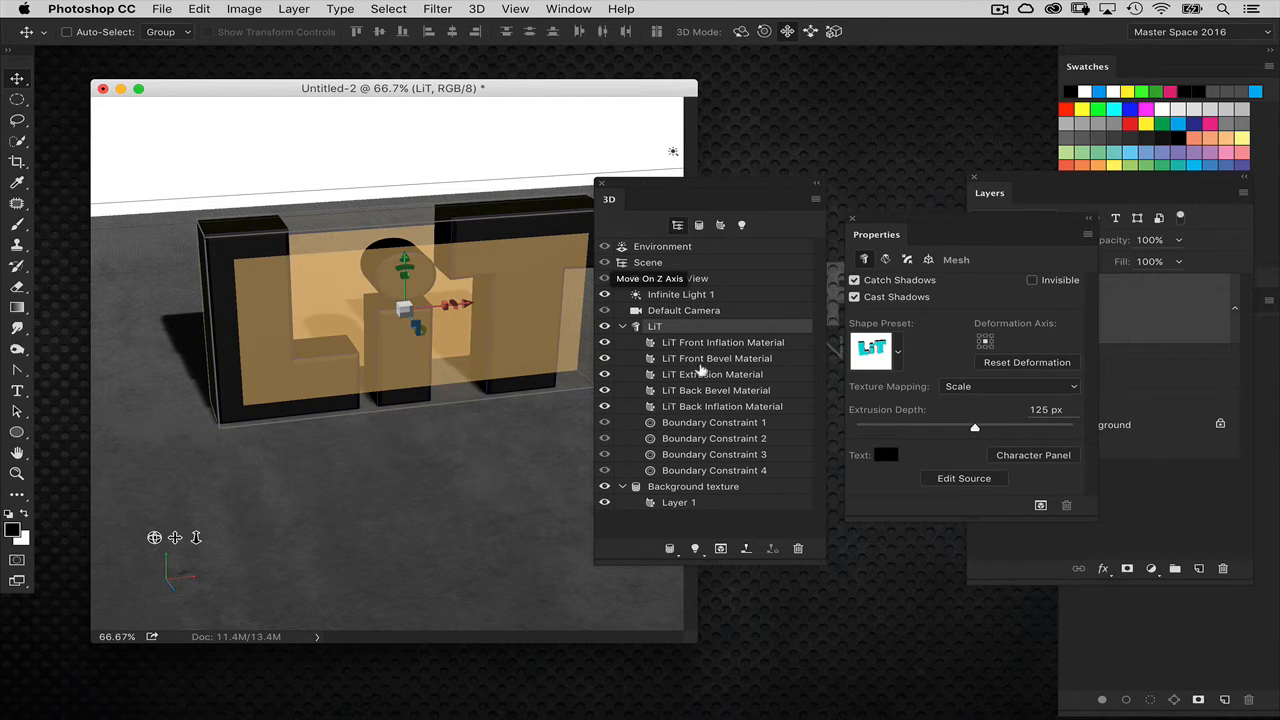
- Set the LiT Extrusion Material's shine and reflection to 54% each, and raise its roughness
click(701, 374)
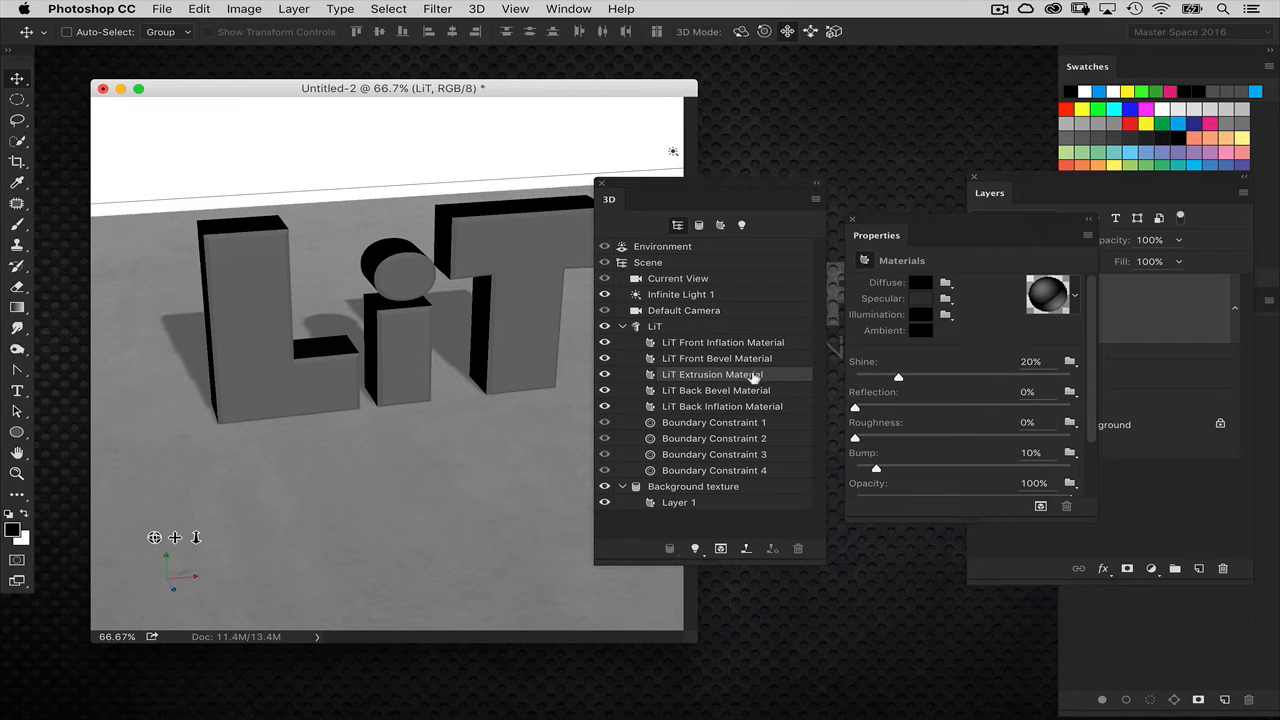
click(958, 408)
click(972, 376)
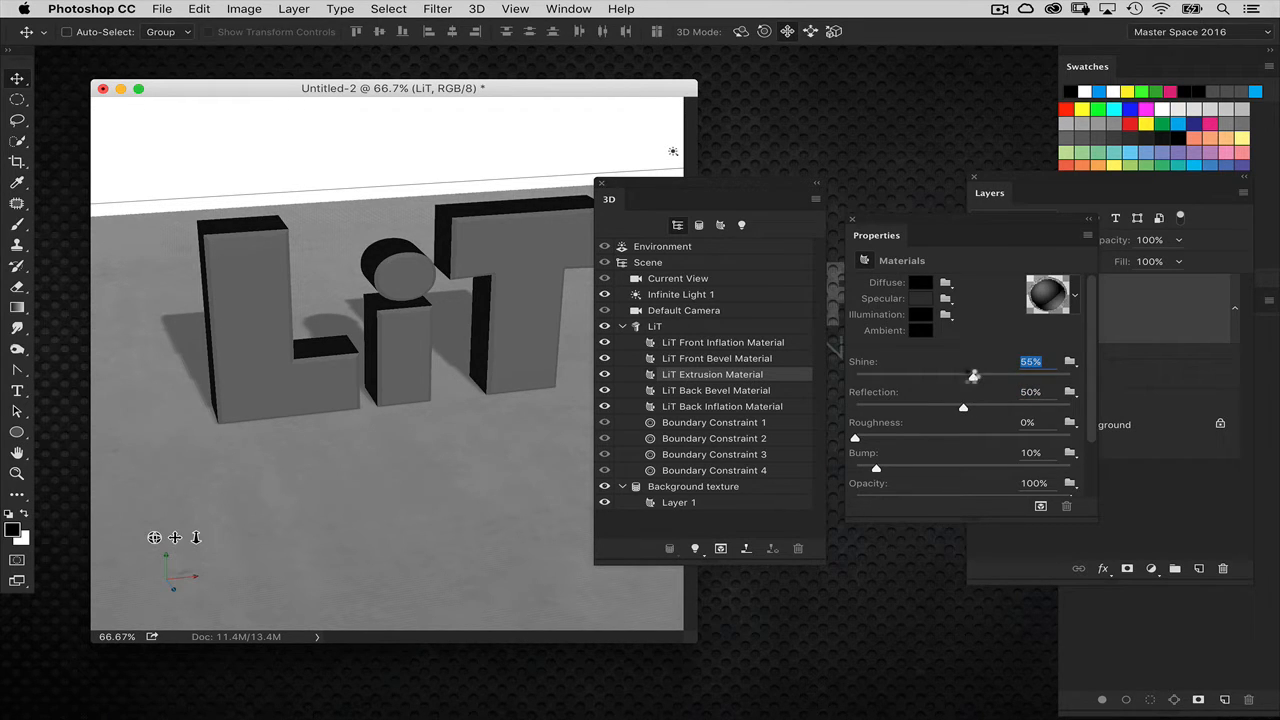
click(969, 407)
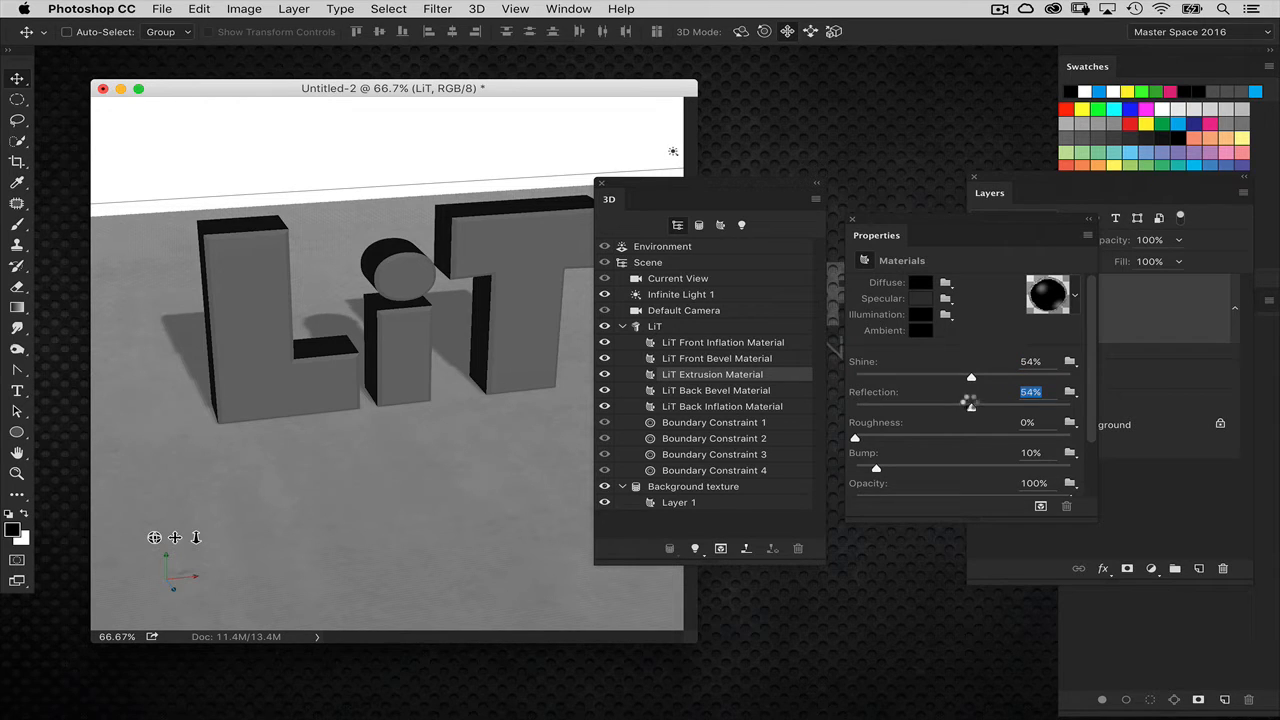
drag(866, 440, 915, 440)
- Create a new 1000 × 1000 pixel illumination texture for the LiT Front Inflation Material and open it for editing
click(707, 342)
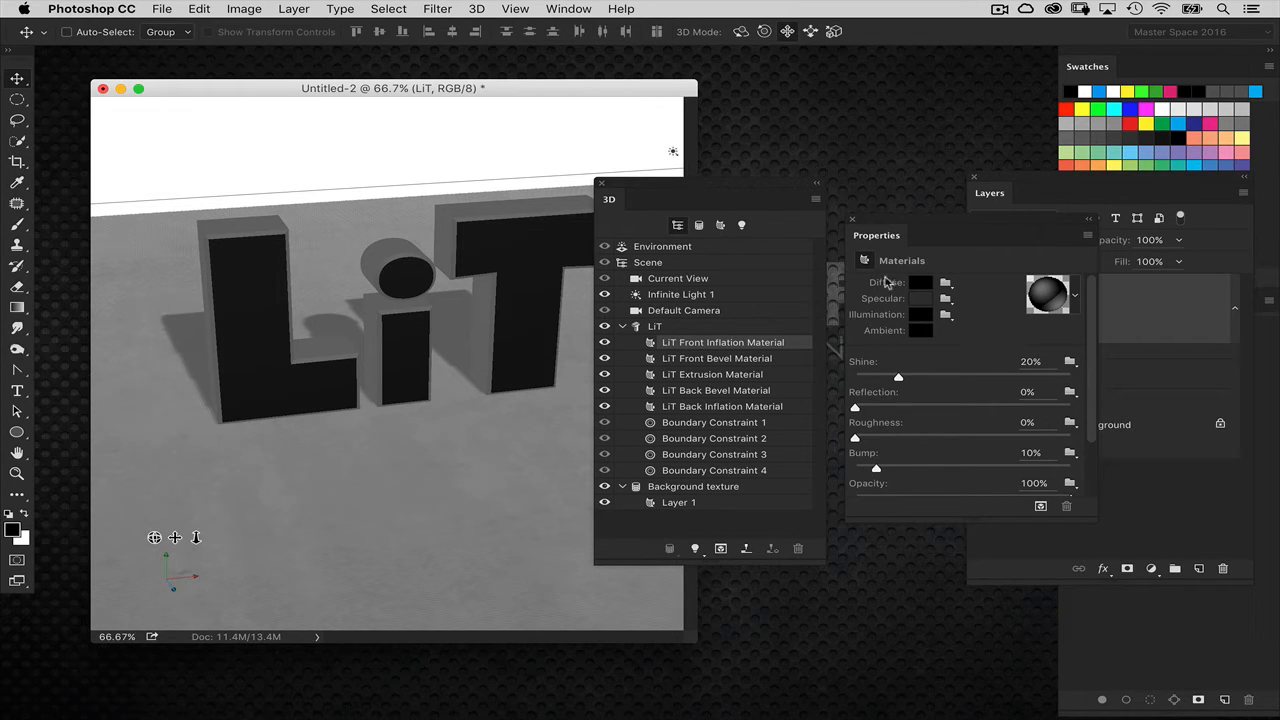
click(947, 315)
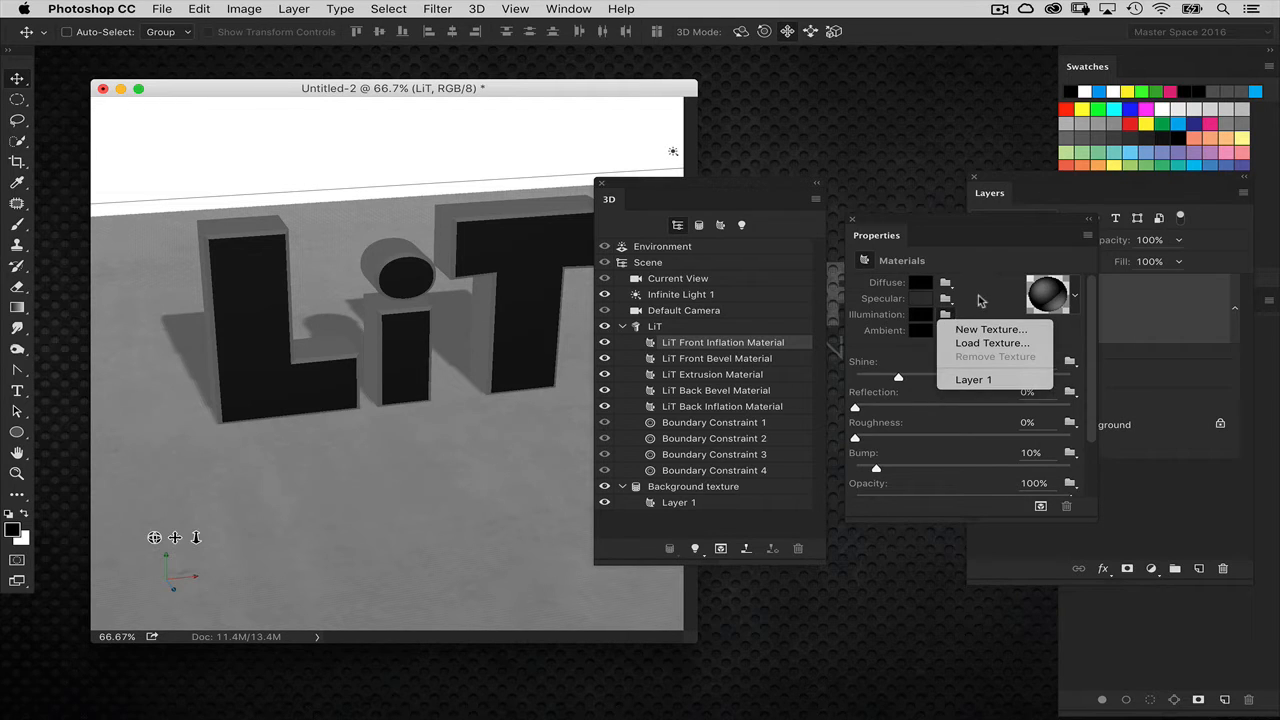
click(968, 308)
click(948, 315)
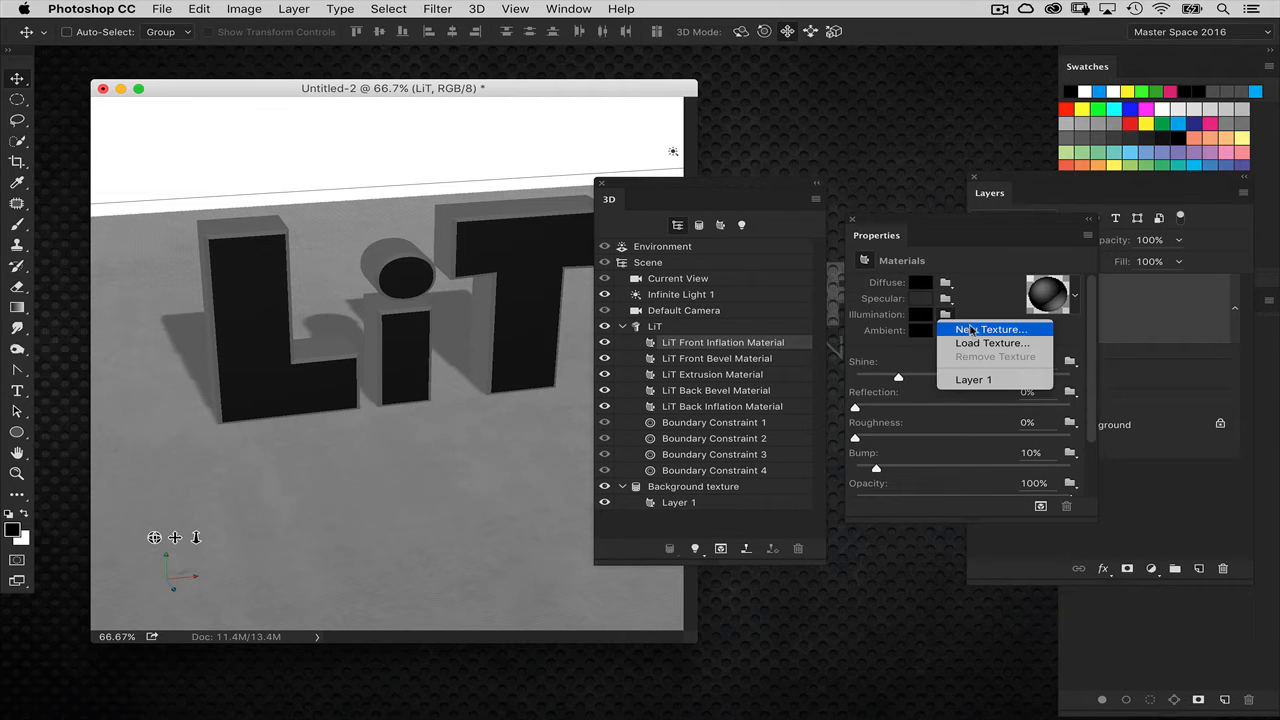
click(986, 330)
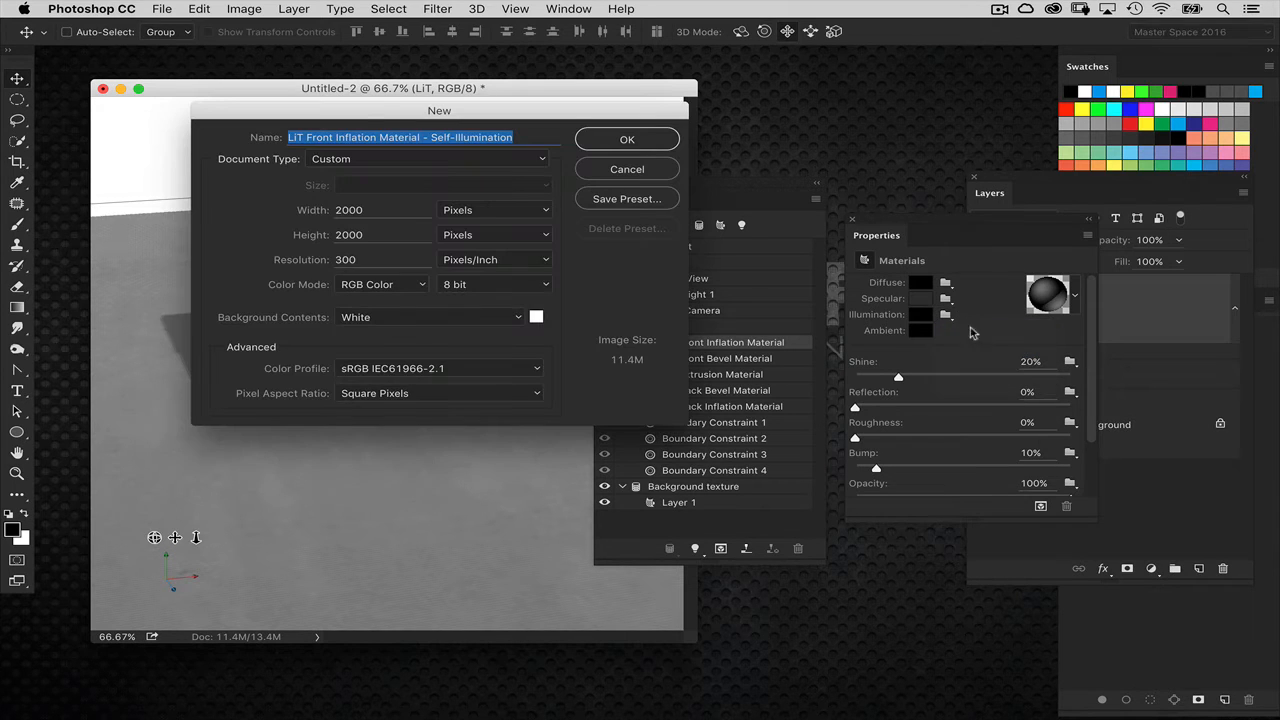
key(Tab)
text(1)
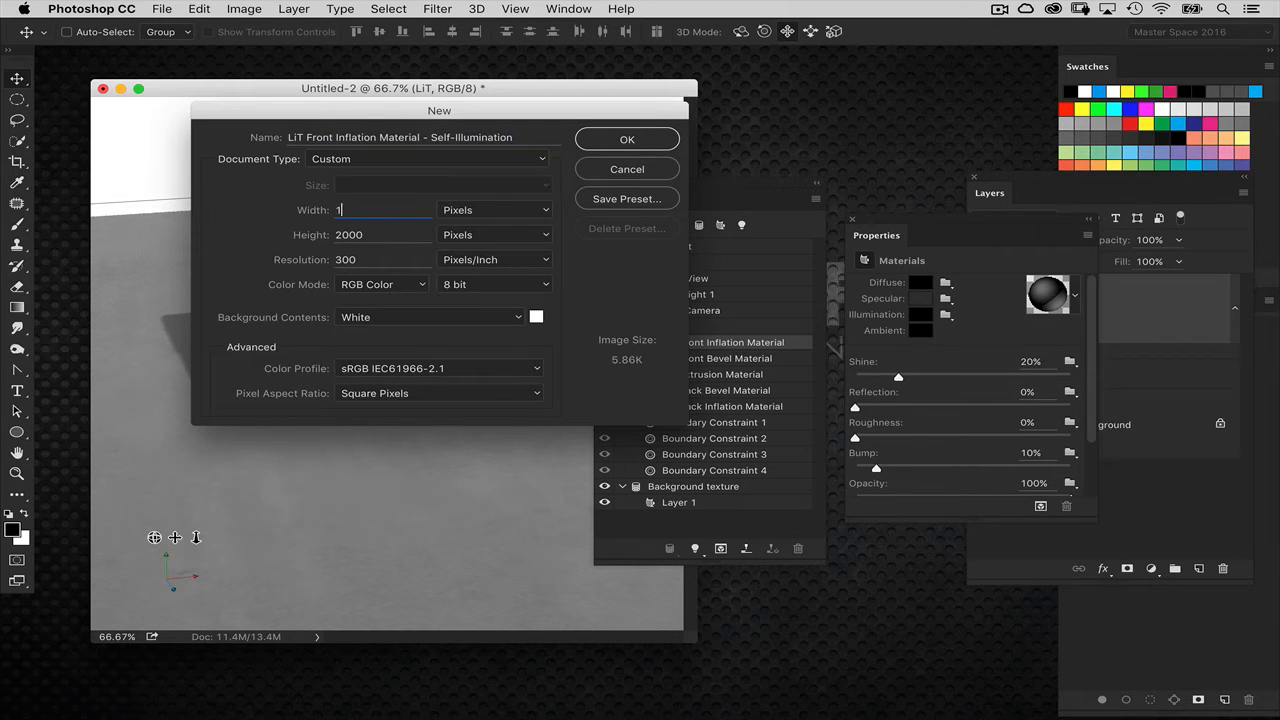
text(000)
key(Tab)
text(1000)
click(588, 140)
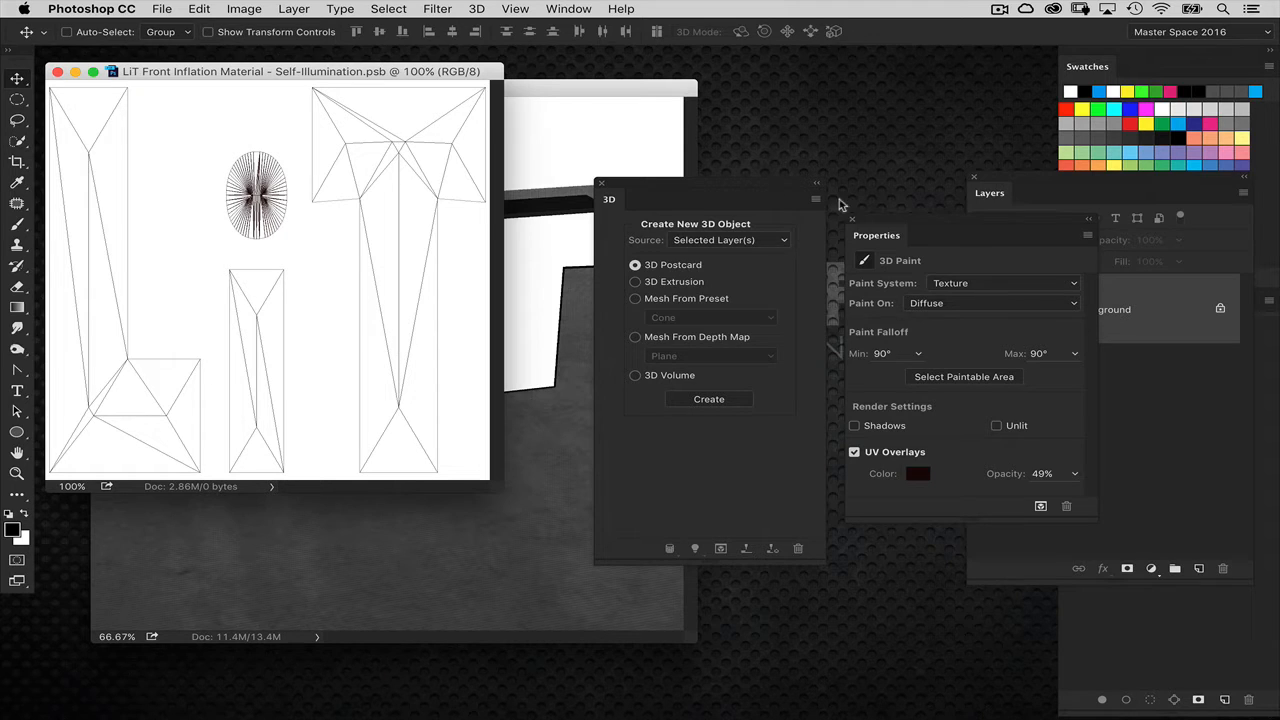
- Fill the front faces' self-illumination texture with the pinkish-red swatch color, and save and close it to update the scene
drag(1032, 186, 806, 249)
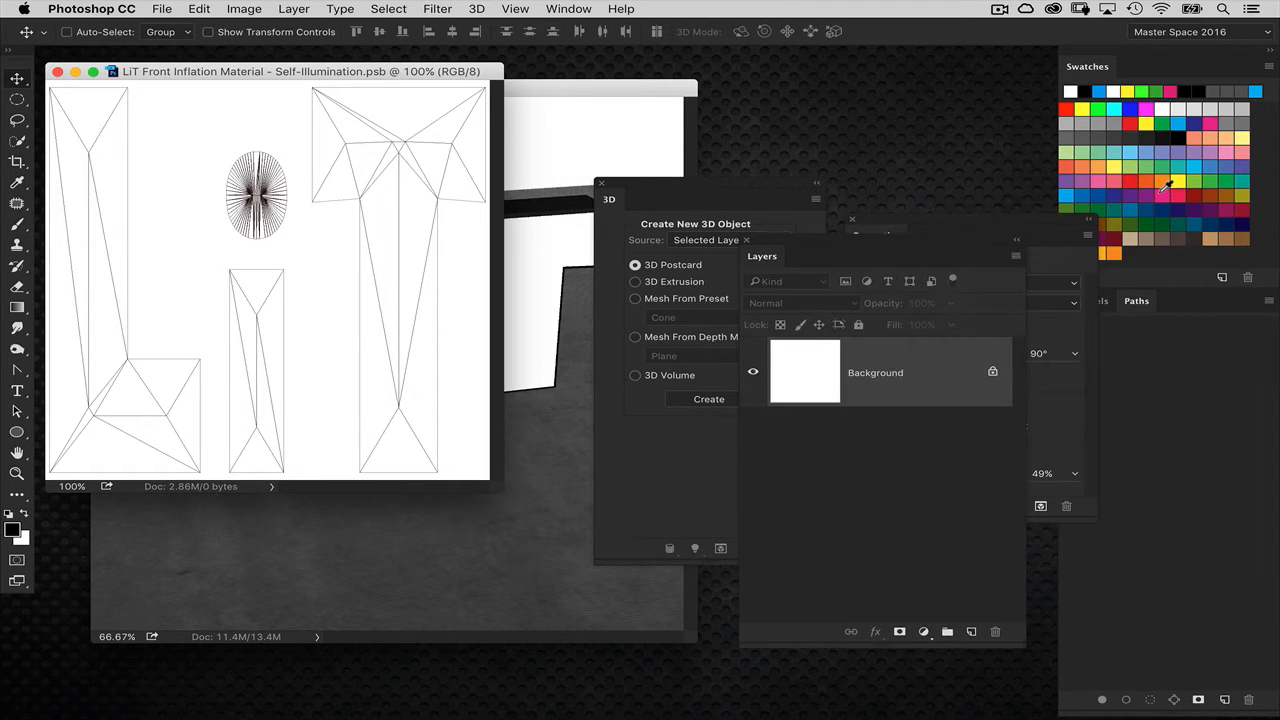
click(1163, 189)
click(1168, 188)
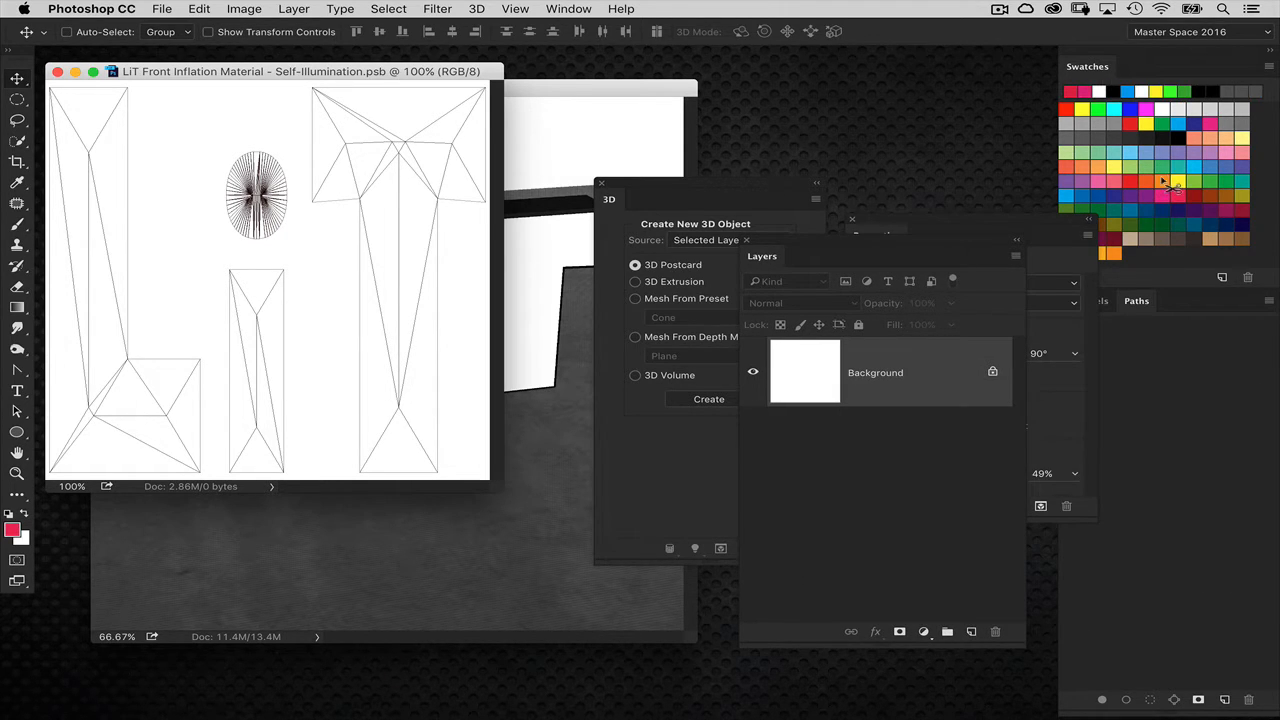
key(alt+BackSpace)
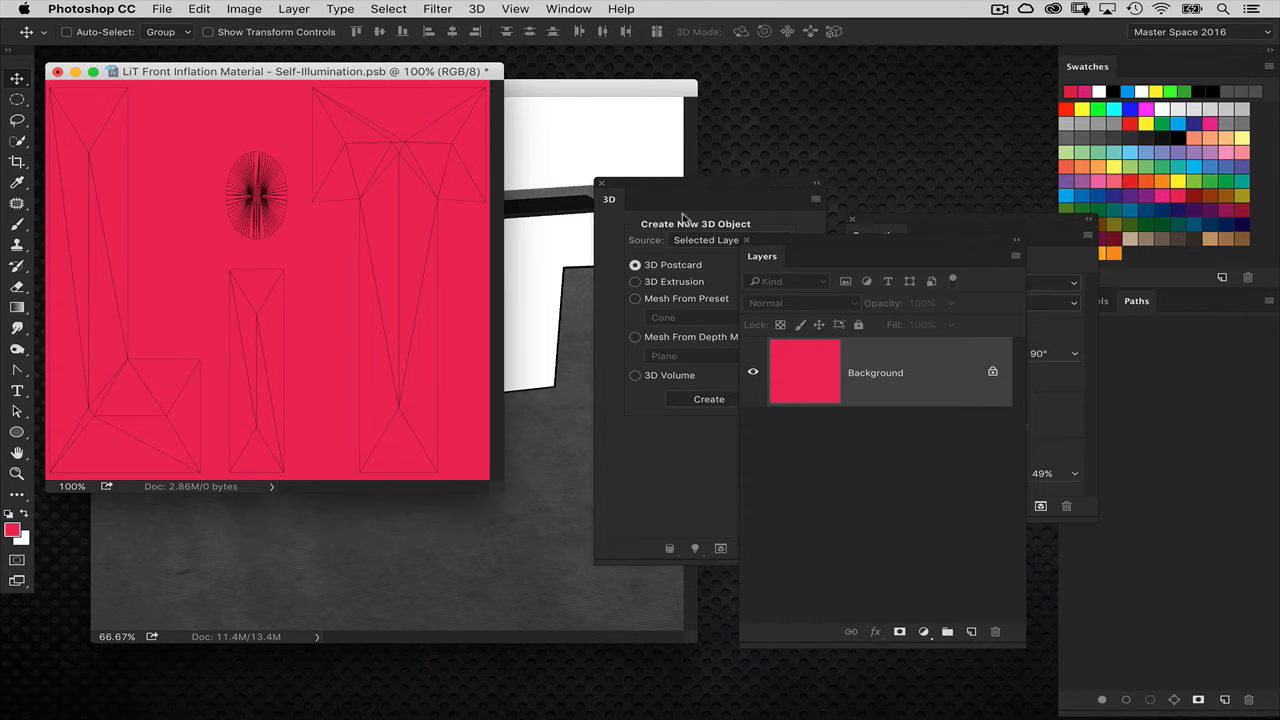
key(super+w)
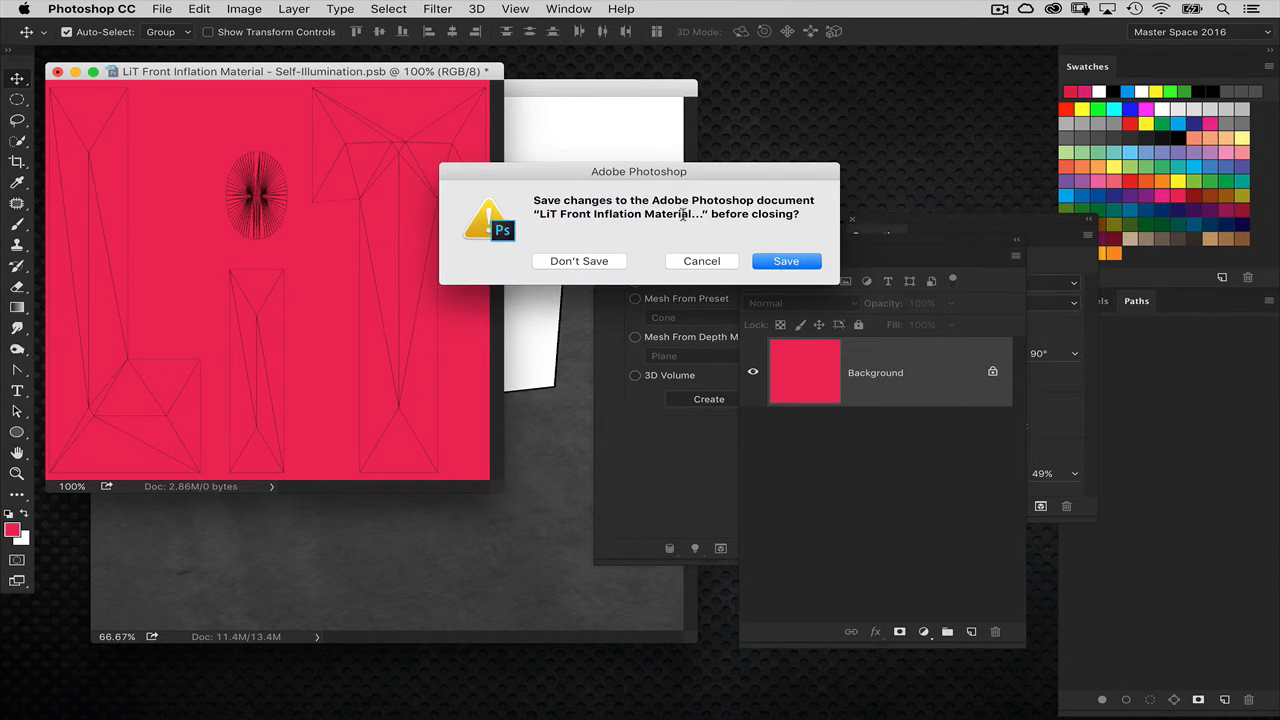
key(Return)
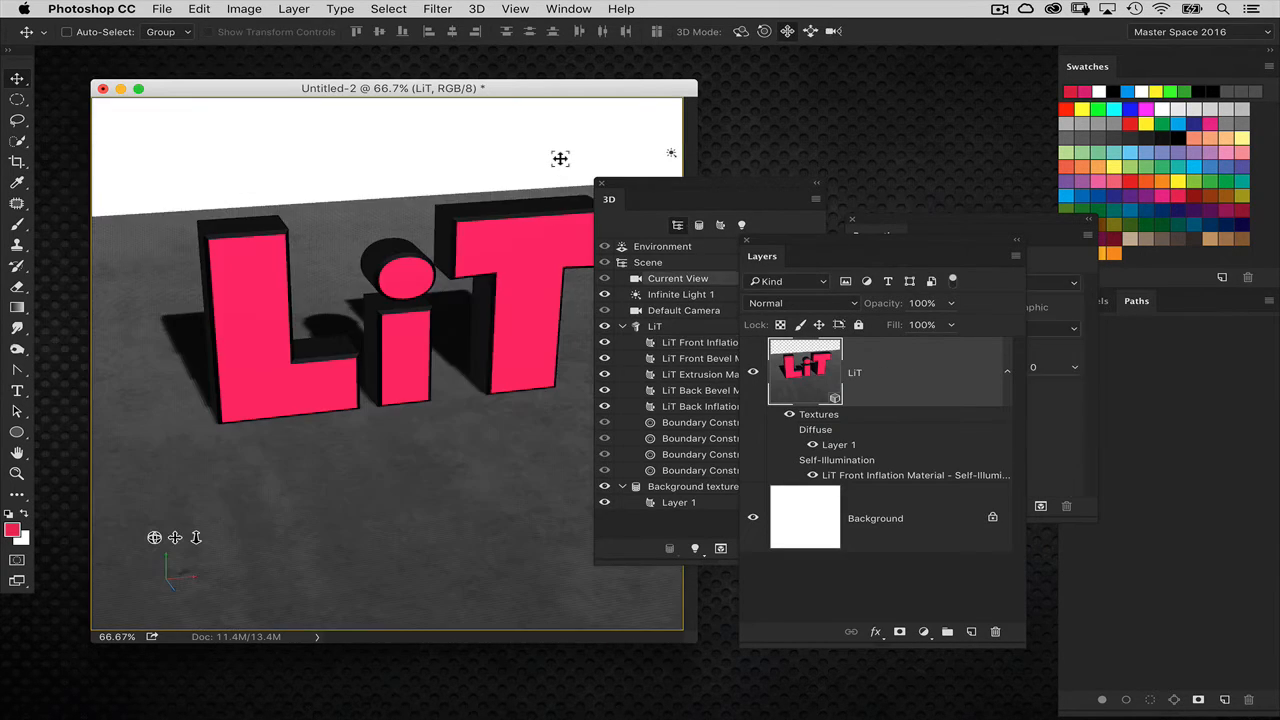
- Arrange the scene list and properties beside the artwork so the whole word and all the scene entries are visible
drag(672, 181, 744, 181)
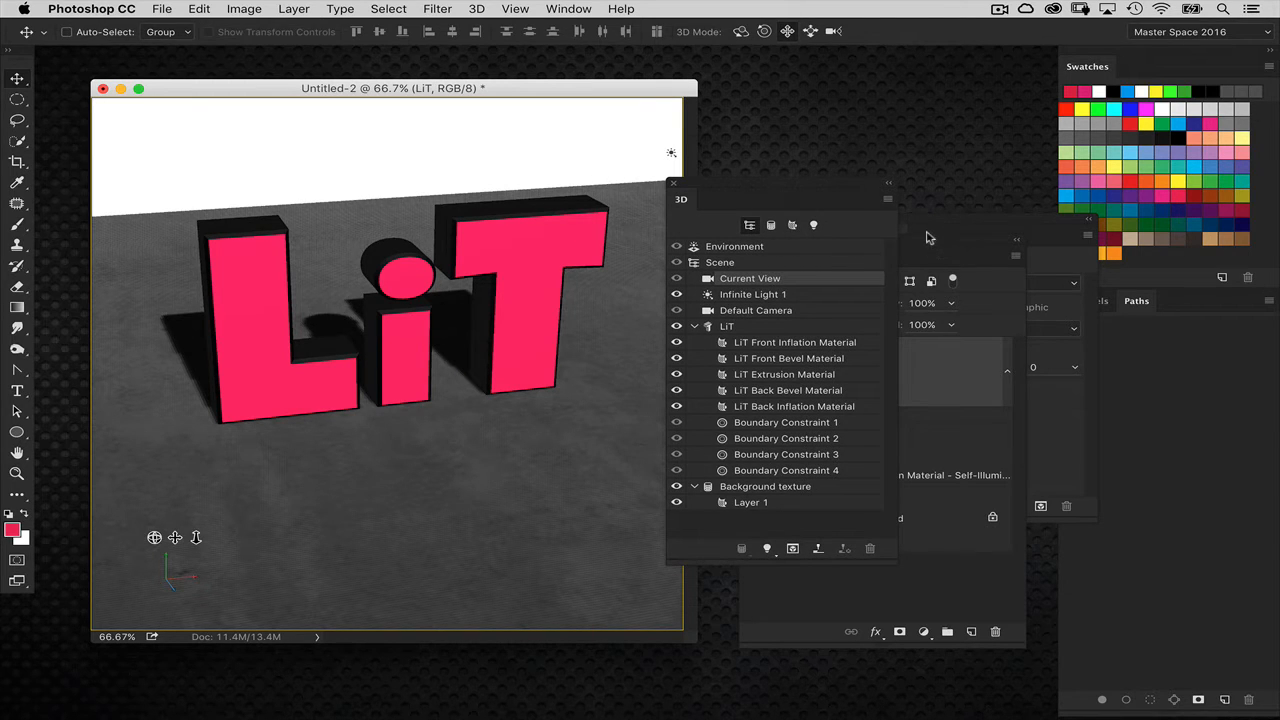
drag(941, 232, 974, 227)
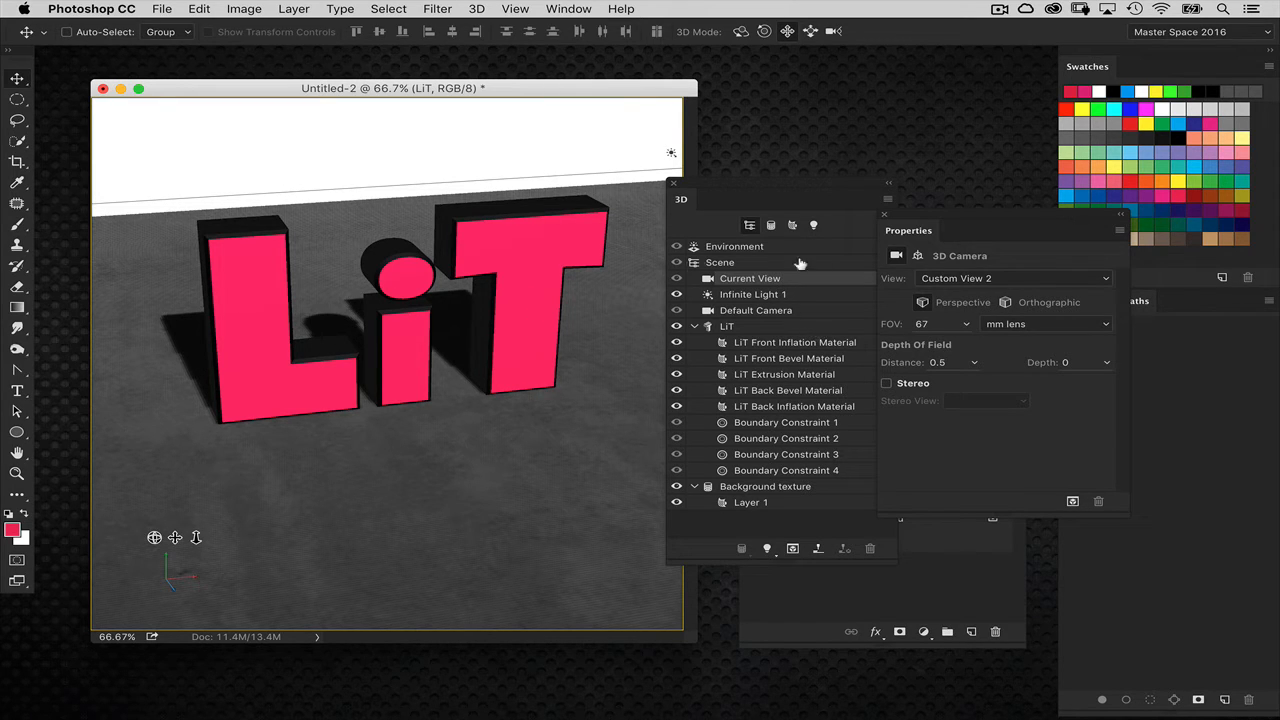
drag(910, 232, 948, 226)
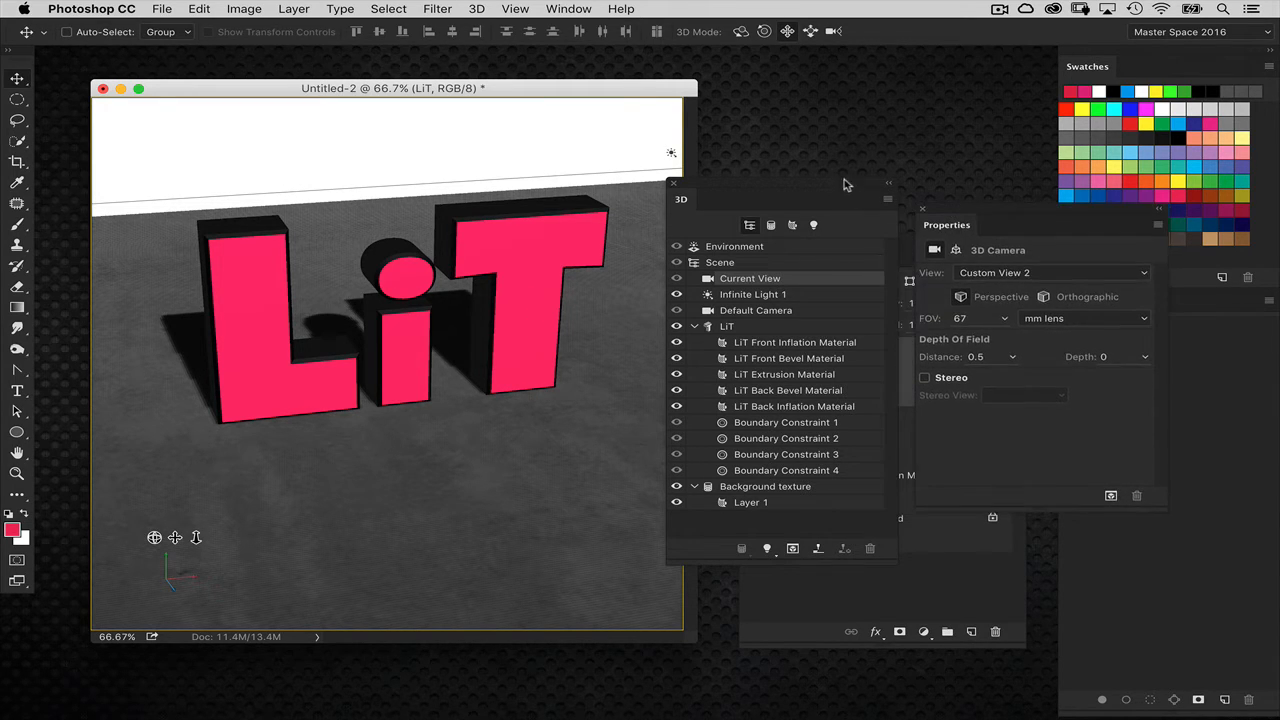
drag(845, 185, 820, 182)
drag(951, 209, 952, 200)
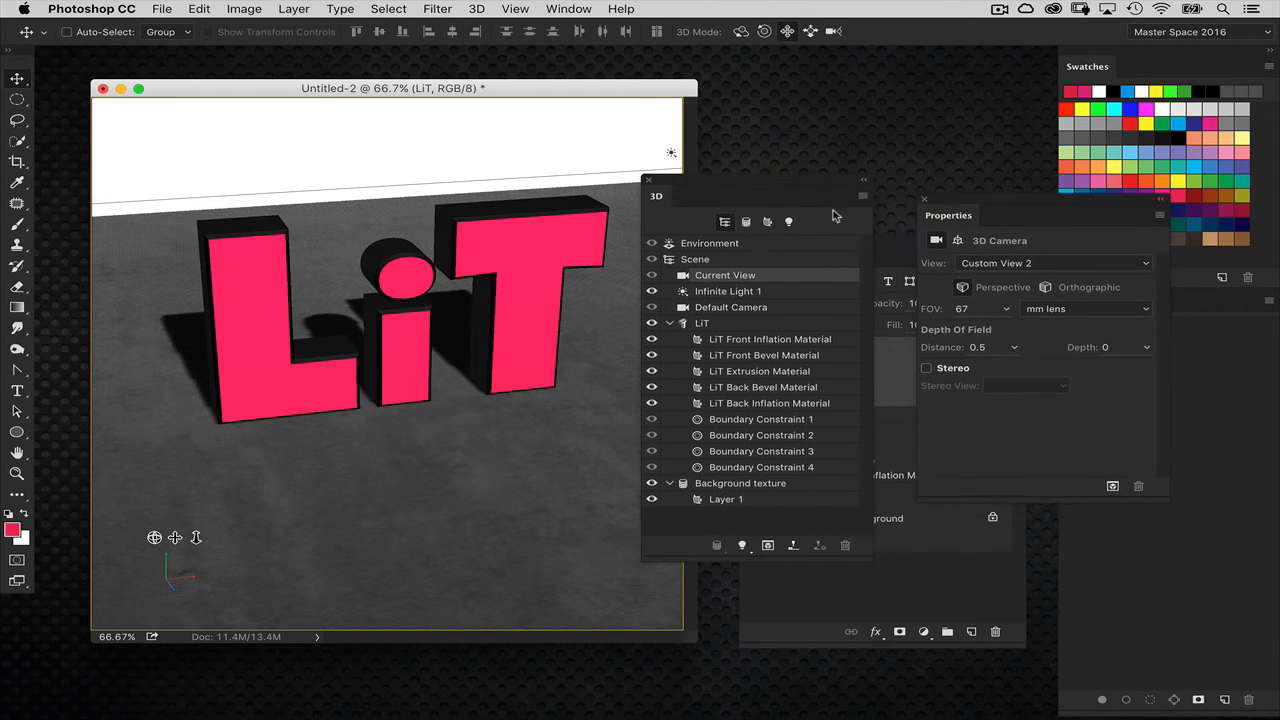
- Create a new 1000 × 1000 pixel image-based light texture for the scene's Environment
click(719, 246)
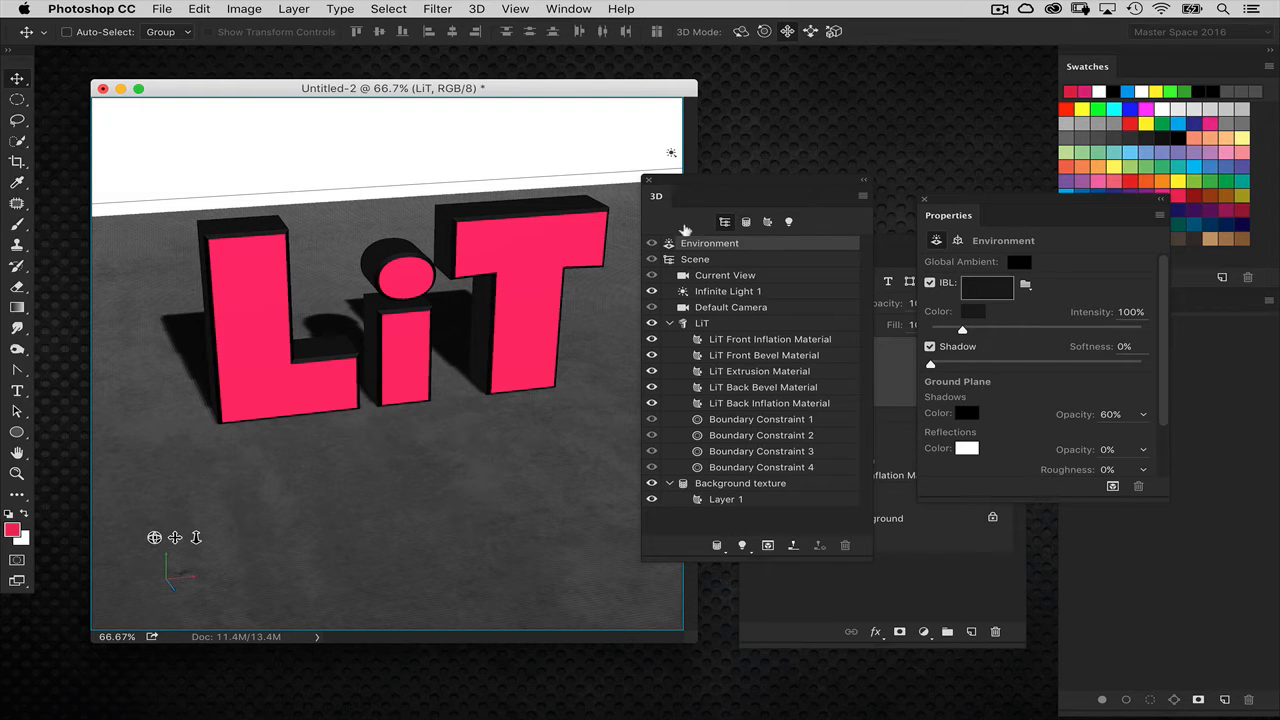
drag(958, 207, 948, 197)
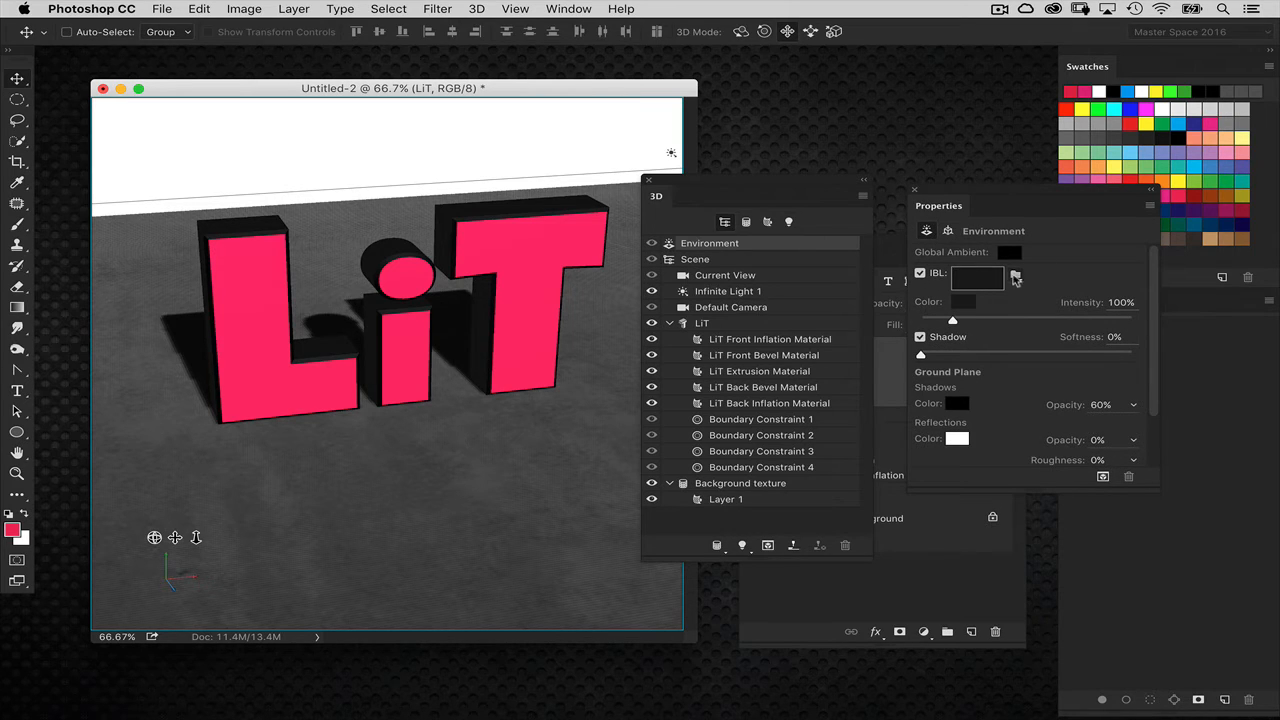
click(1015, 279)
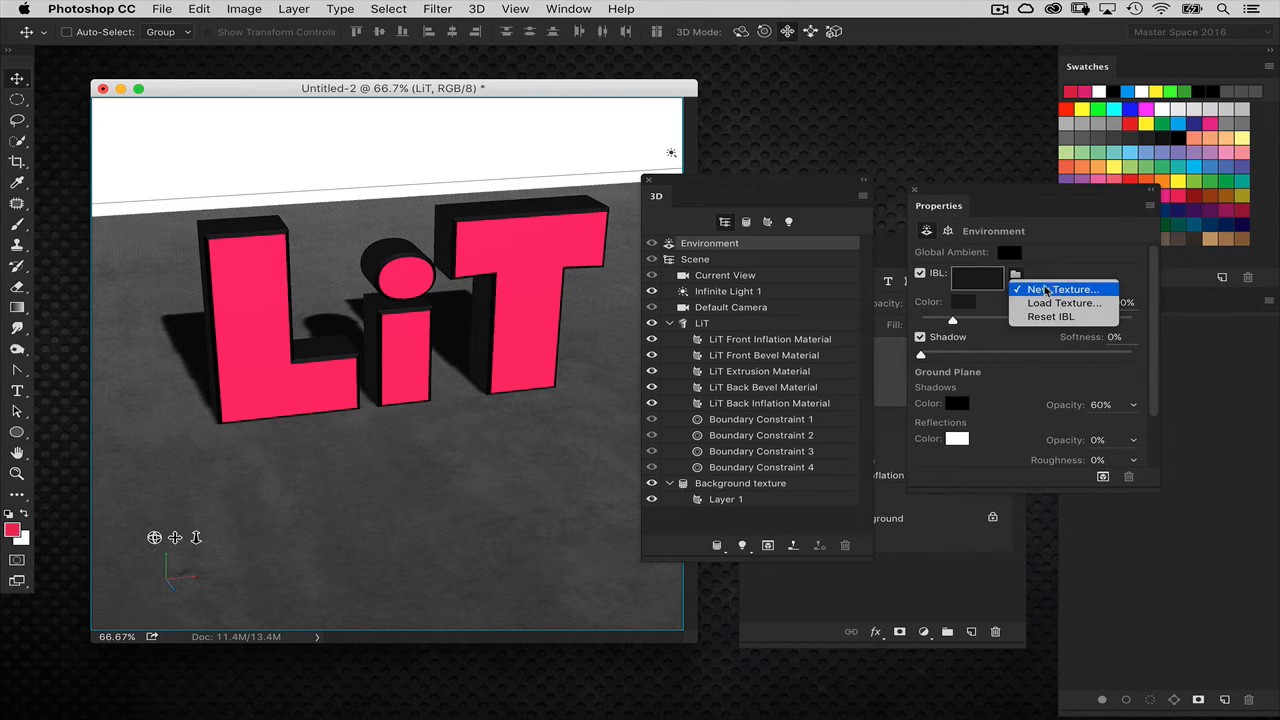
click(1054, 290)
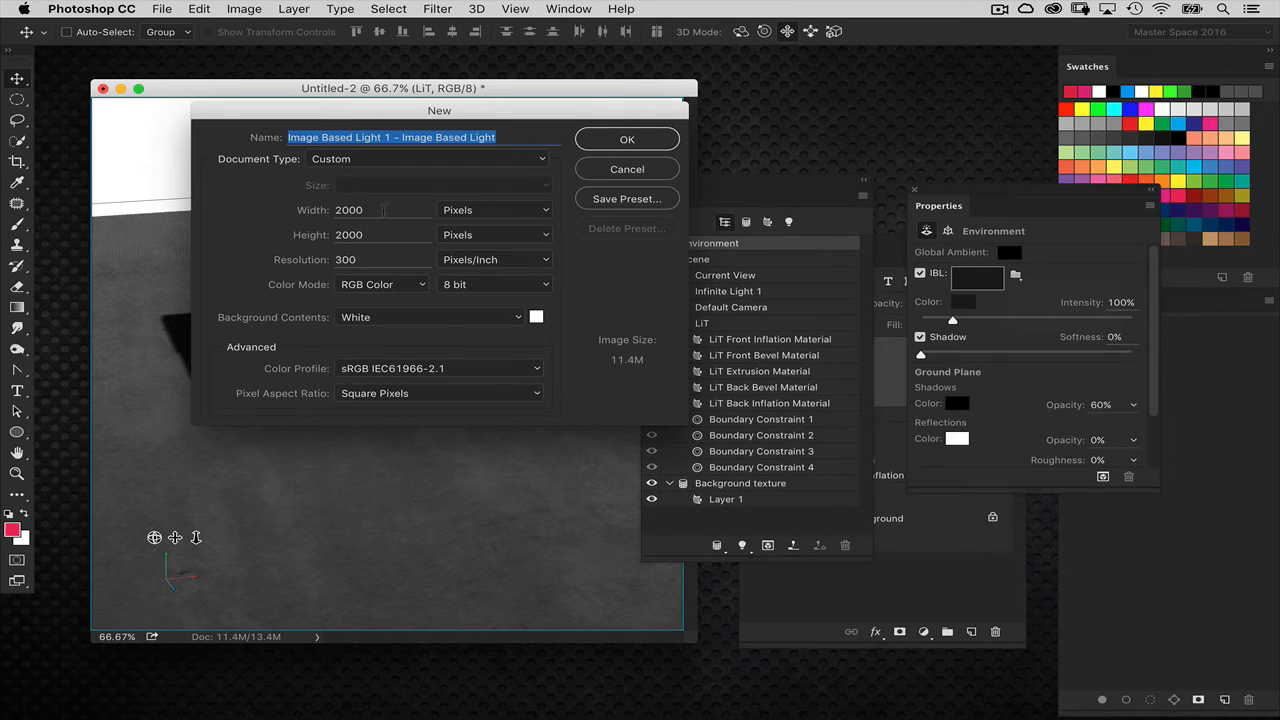
double_click(384, 210)
text(1000)
key(Tab)
text(10)
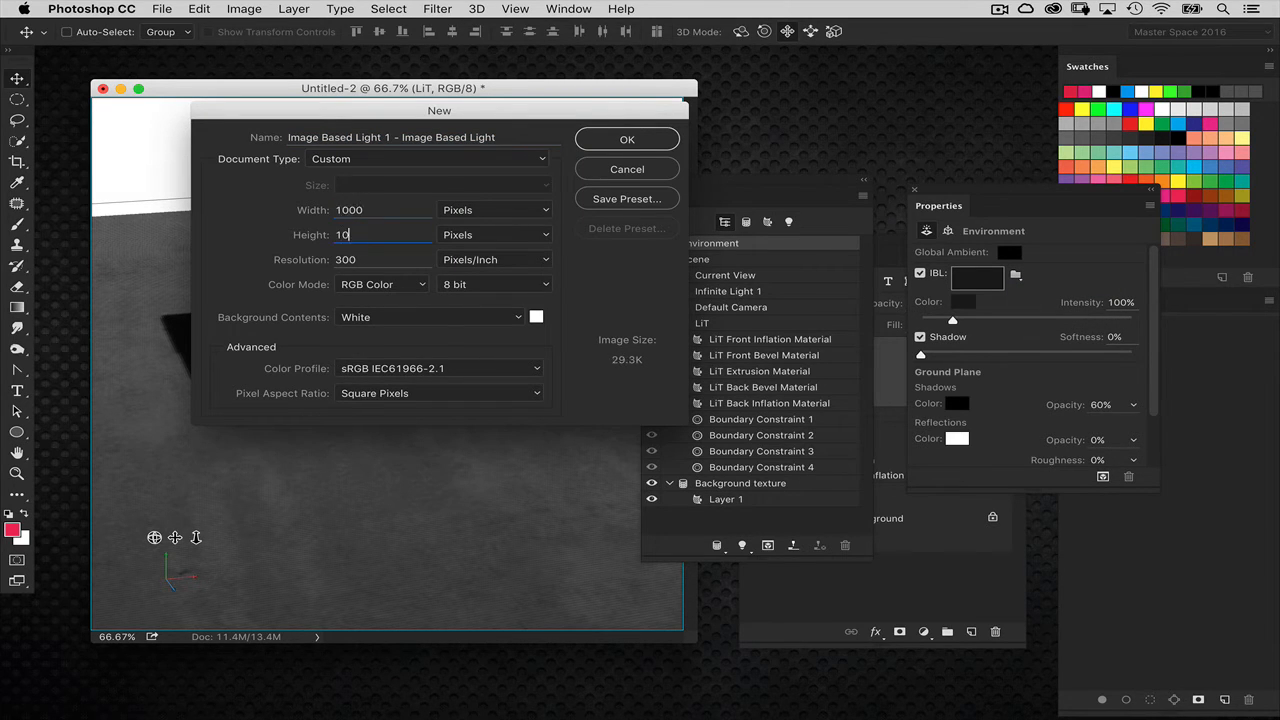
text(00)
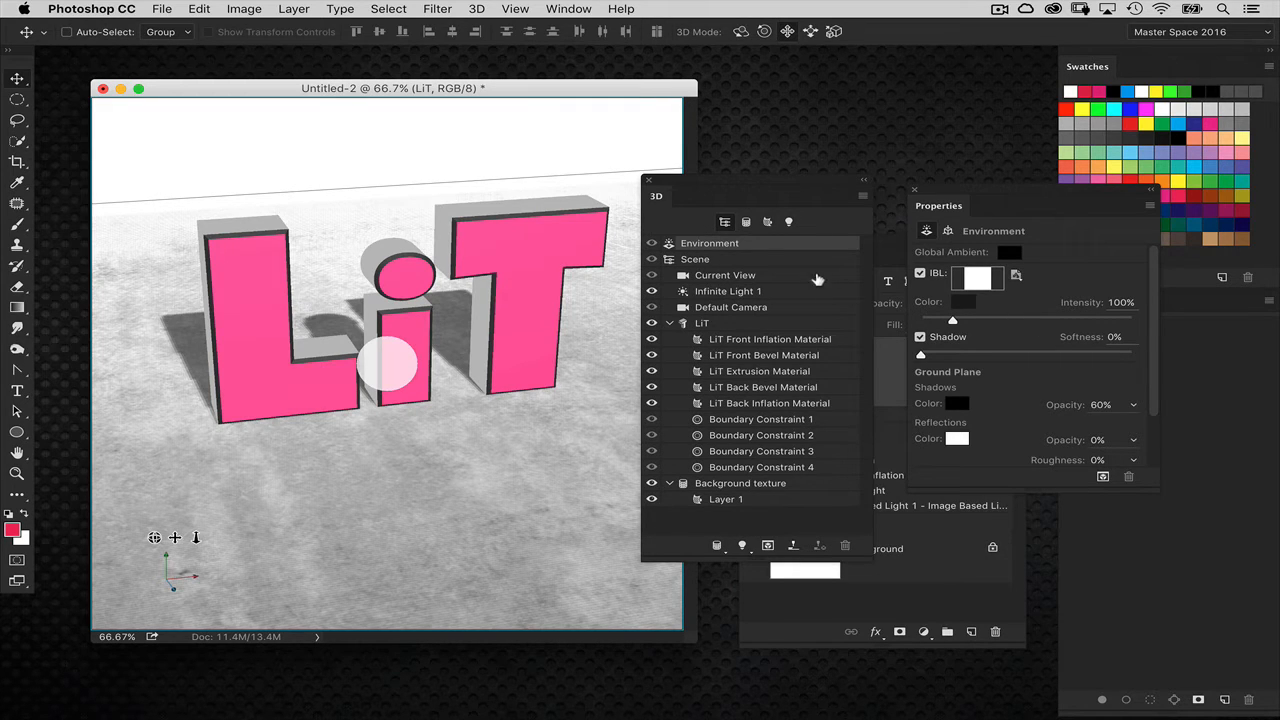
- Open the Environment's image-based light texture for editing and invert it to black
click(1016, 274)
click(1050, 290)
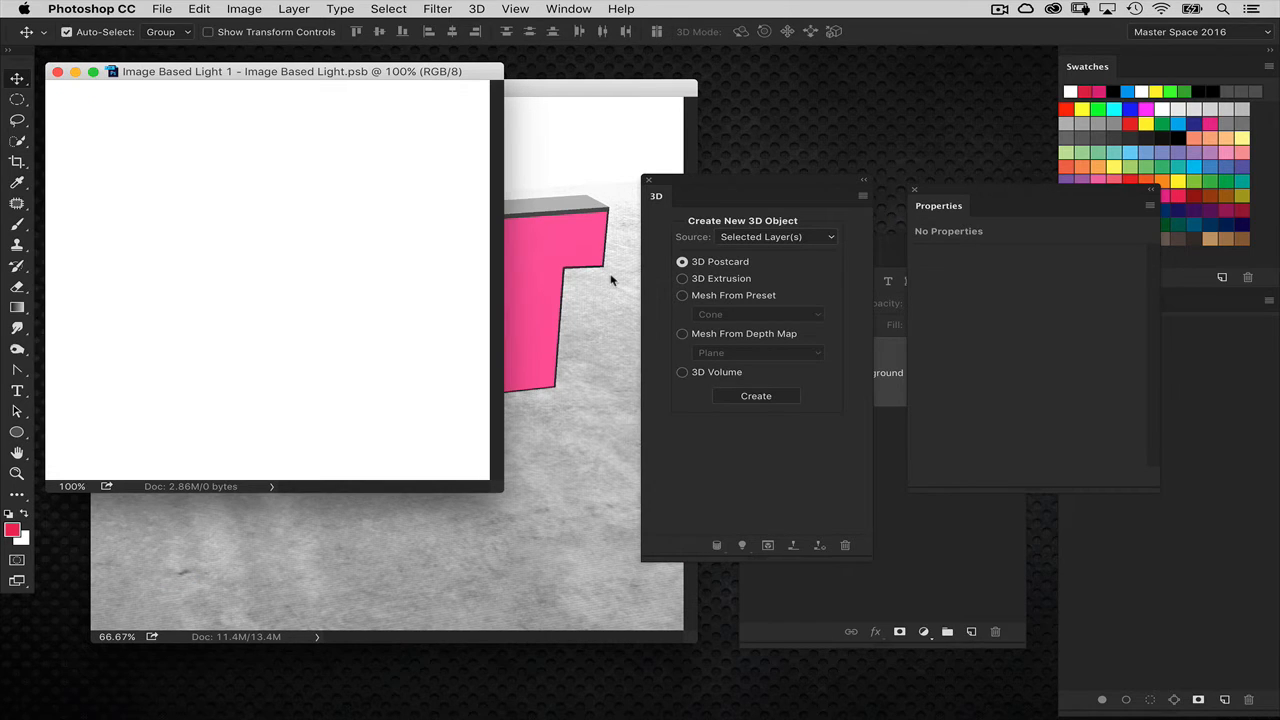
key(super+i)
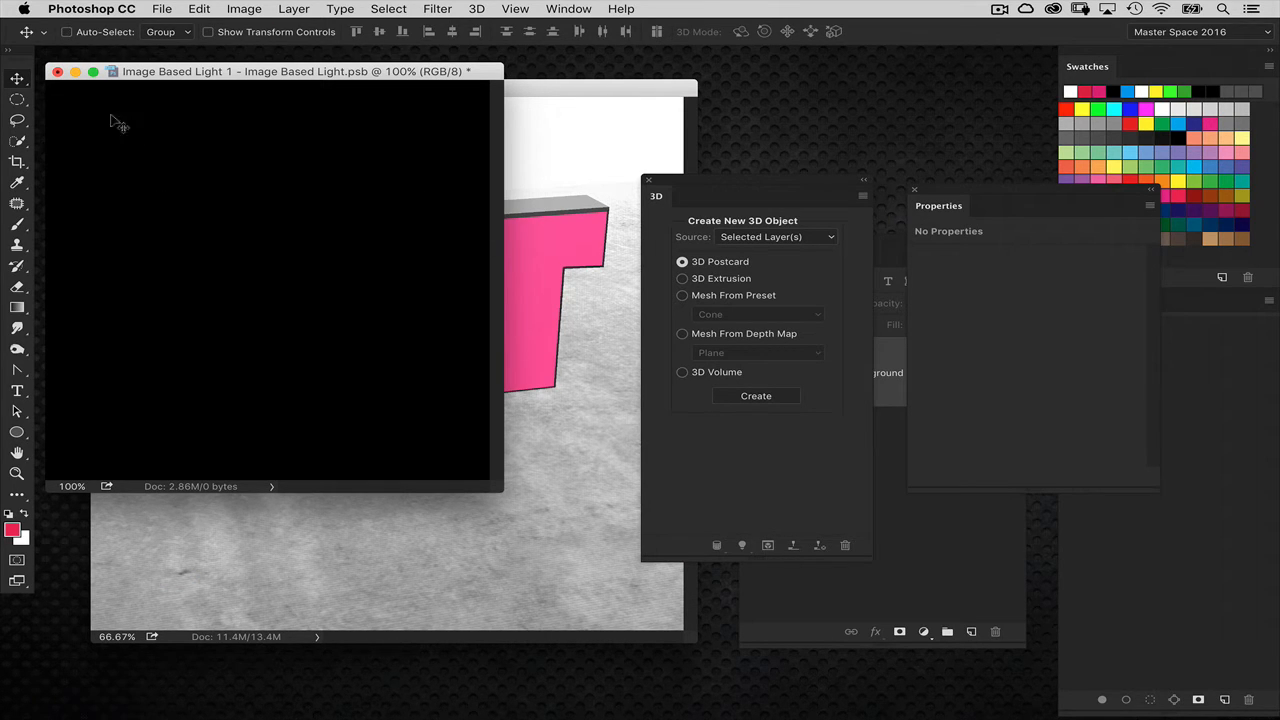
- Add a new layer above the black background and draw a large elliptical selection in the middle of the texture
drag(17, 99, 80, 113)
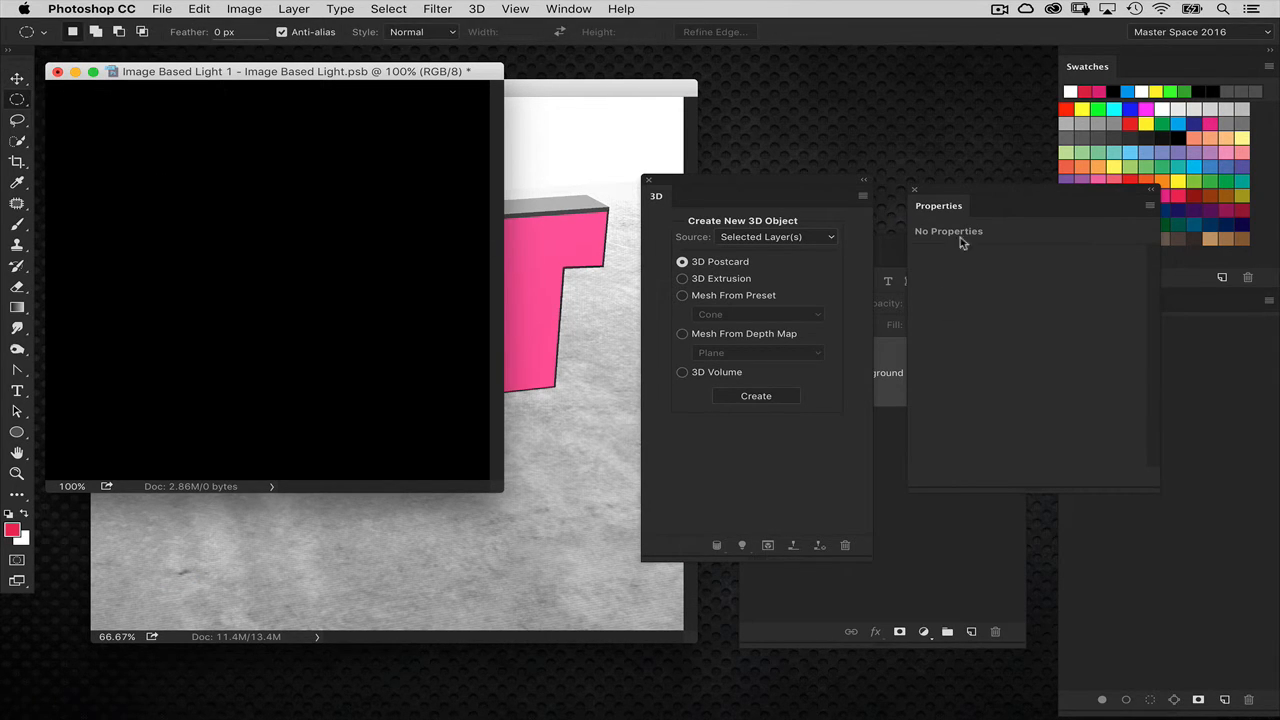
drag(967, 187, 1075, 421)
click(963, 437)
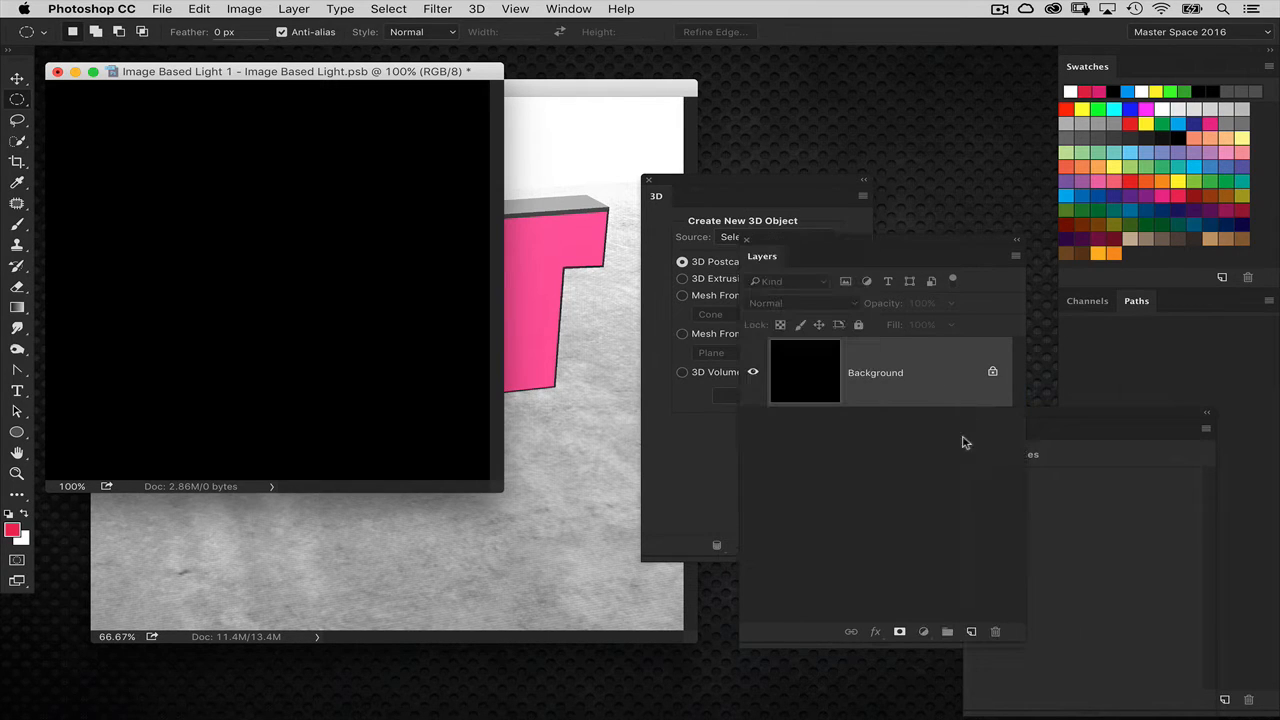
click(968, 626)
drag(165, 146, 414, 430)
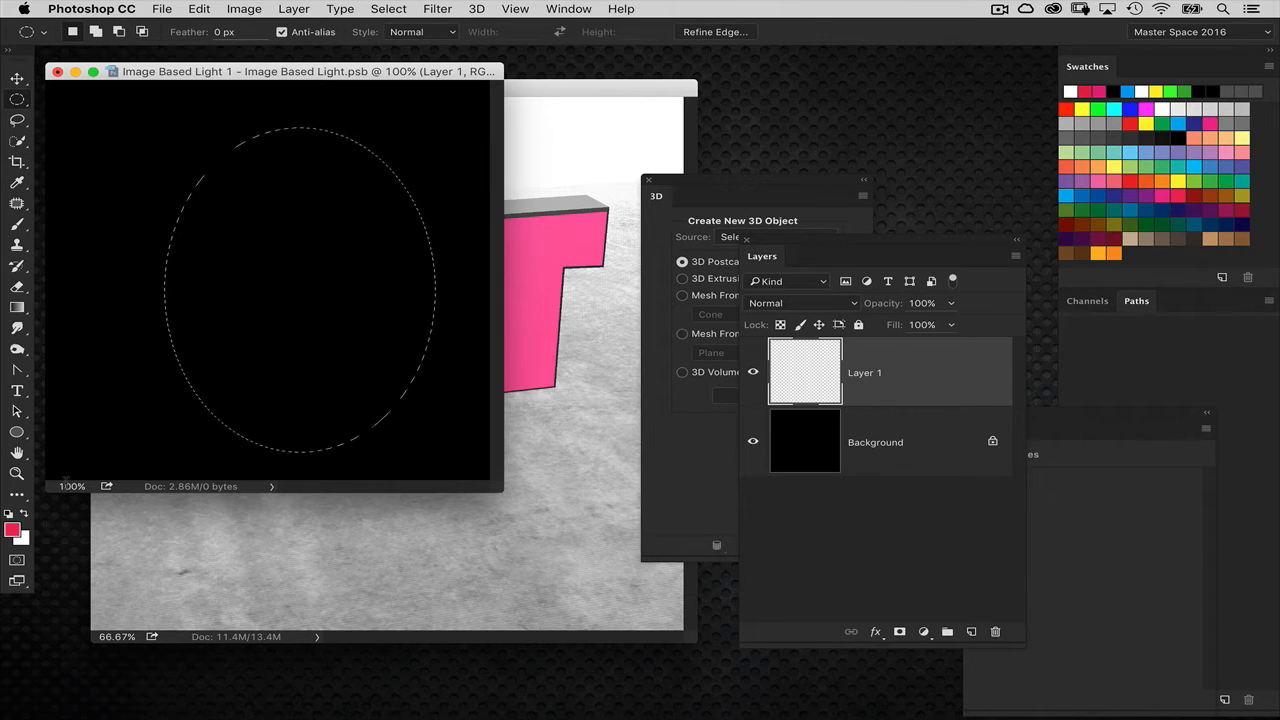
- Fill the ellipse with a white-to-transparent radial gradient at 85% layer opacity, and save and close the light texture
key(x)
click(18, 308)
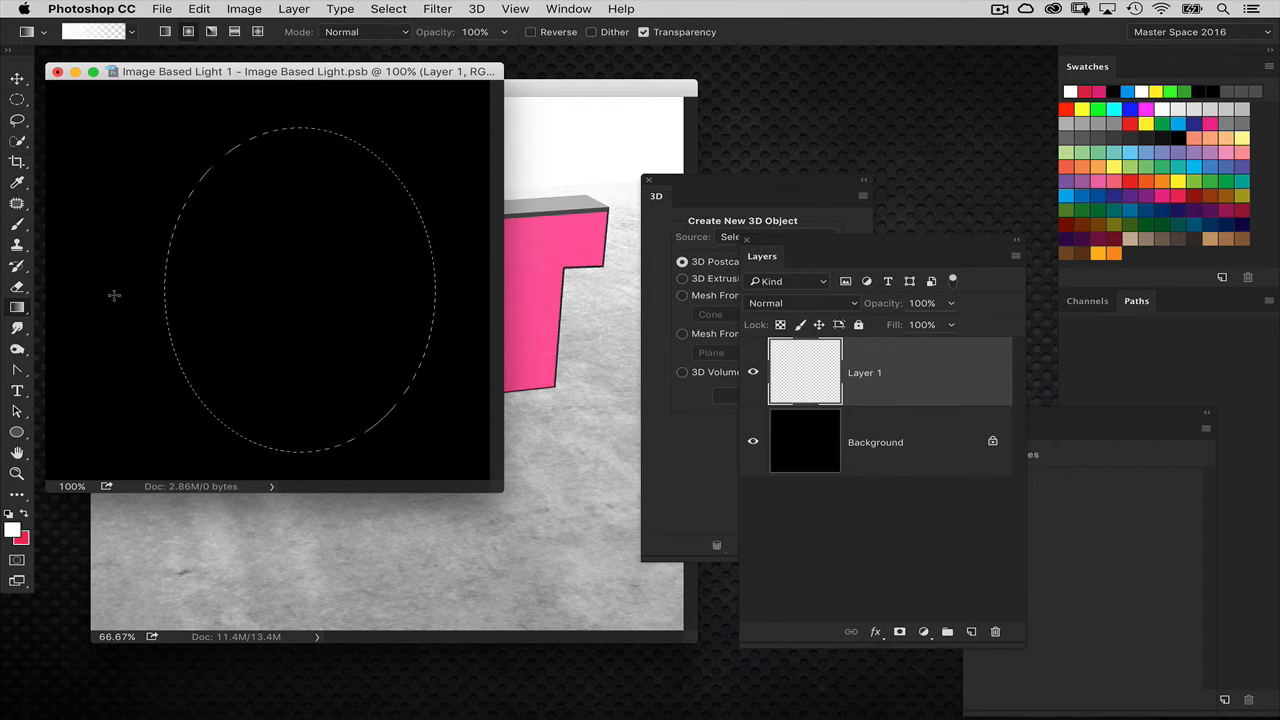
drag(155, 186, 330, 395)
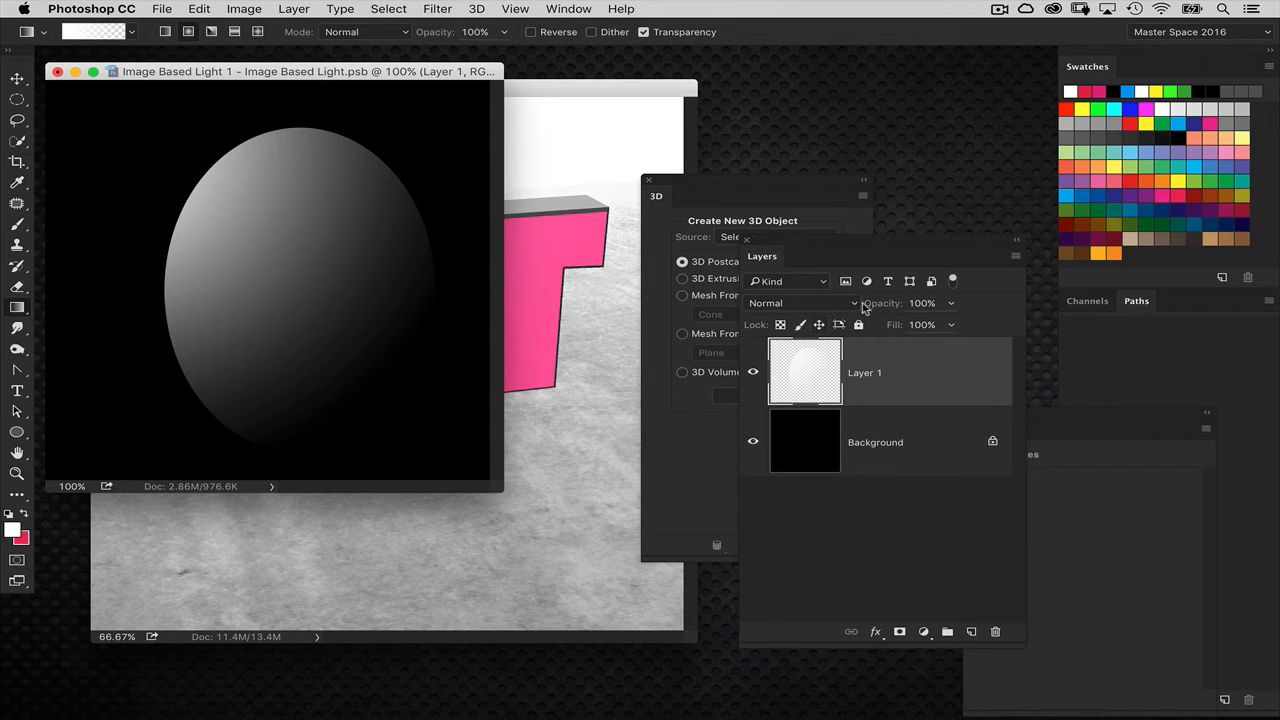
drag(881, 304, 866, 305)
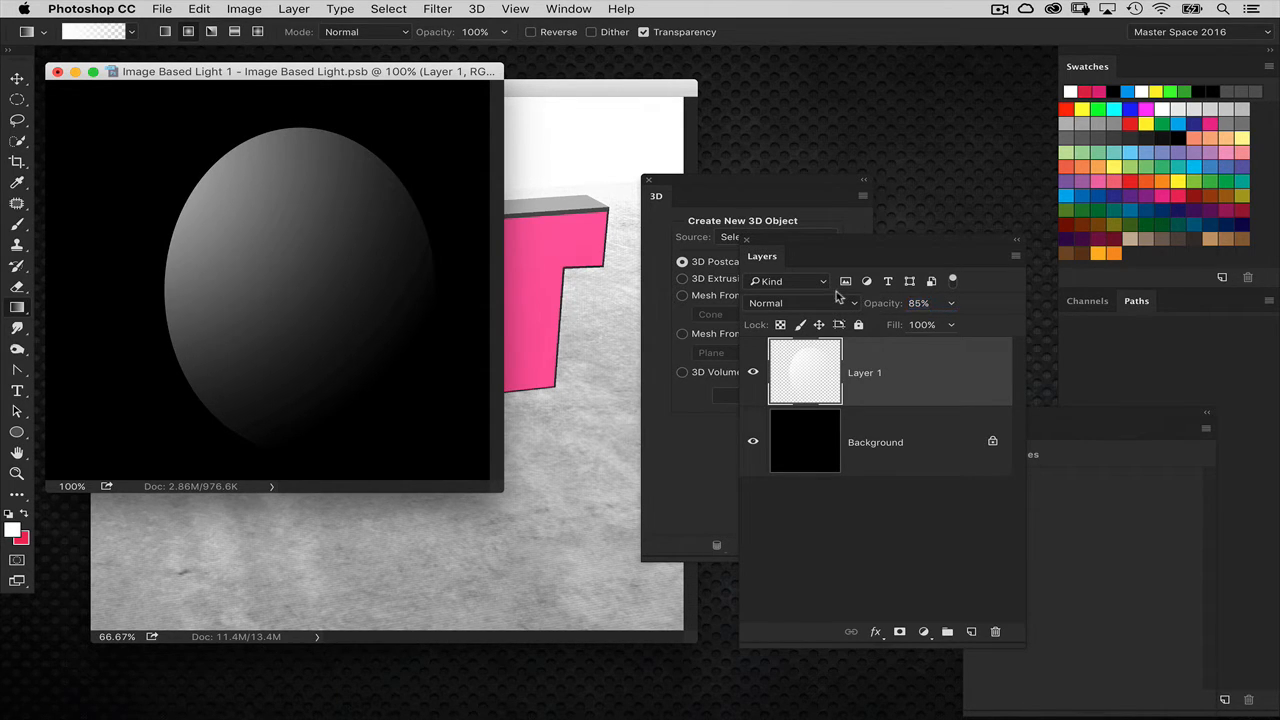
key(super+w)
key(Return)
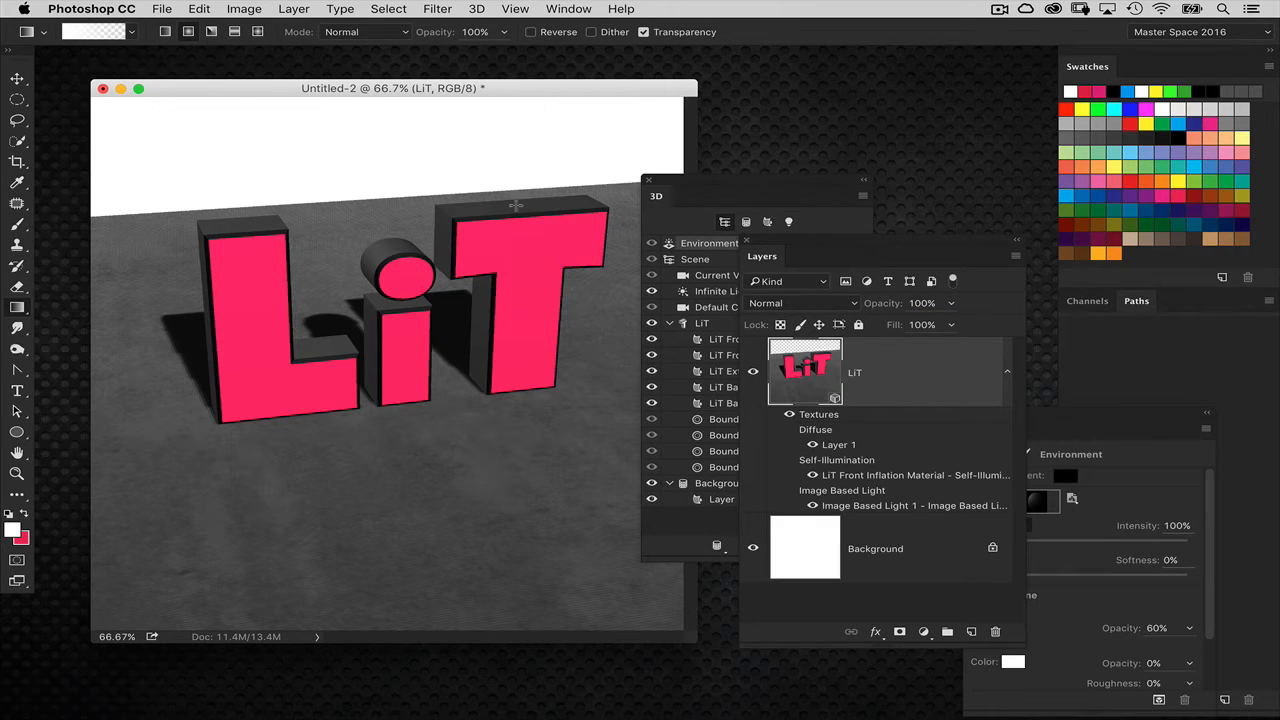
- Rotate the image-based light around the scene so its reflection falls on the side faces of the letters
click(17, 80)
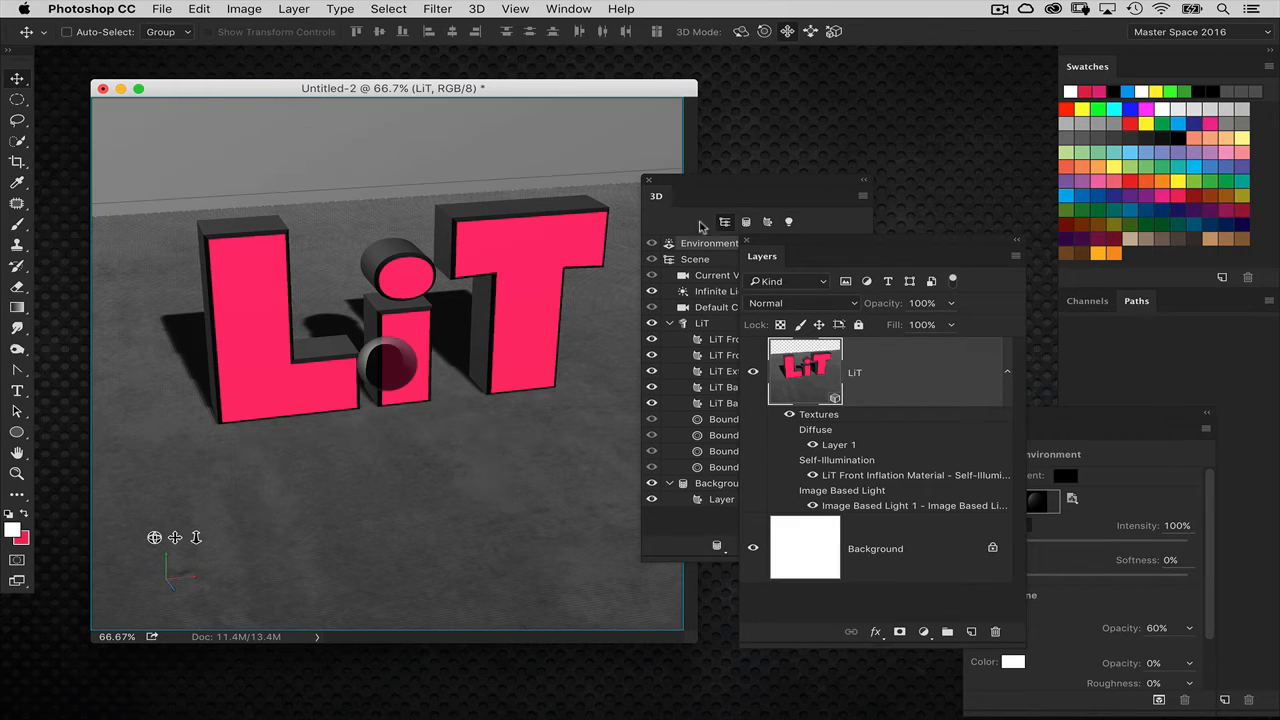
drag(776, 243, 870, 245)
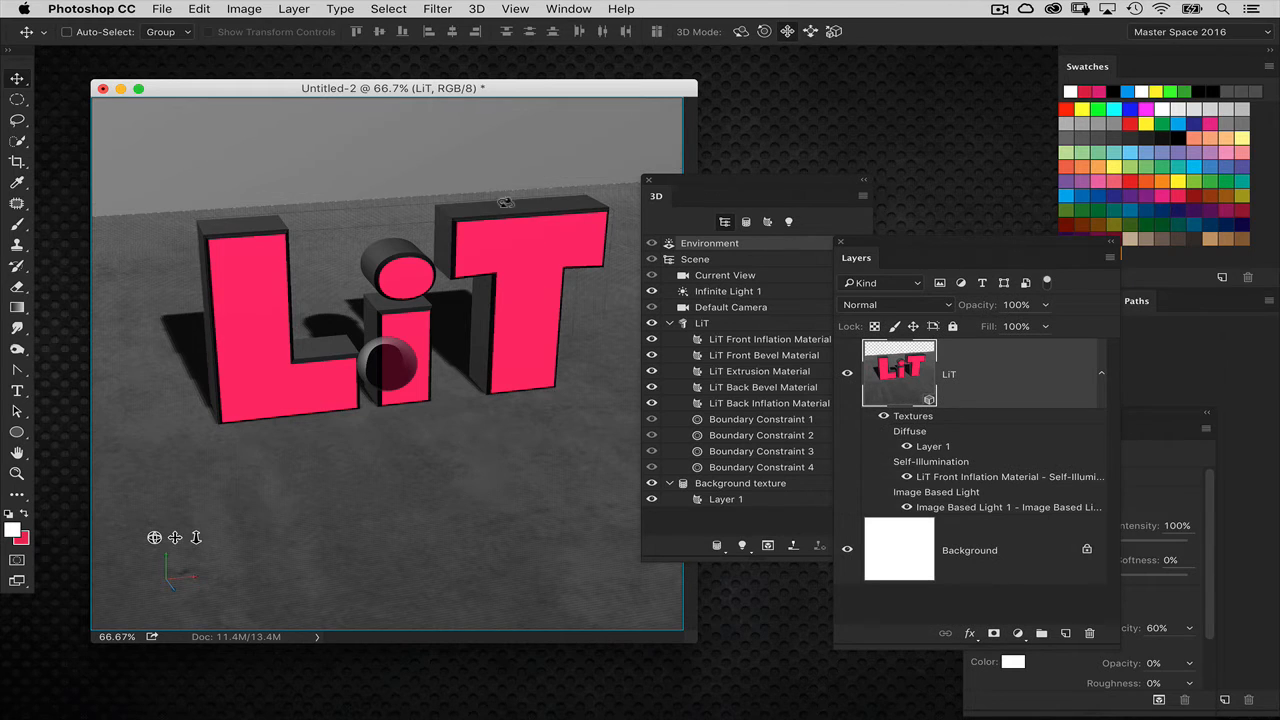
drag(485, 176, 442, 304)
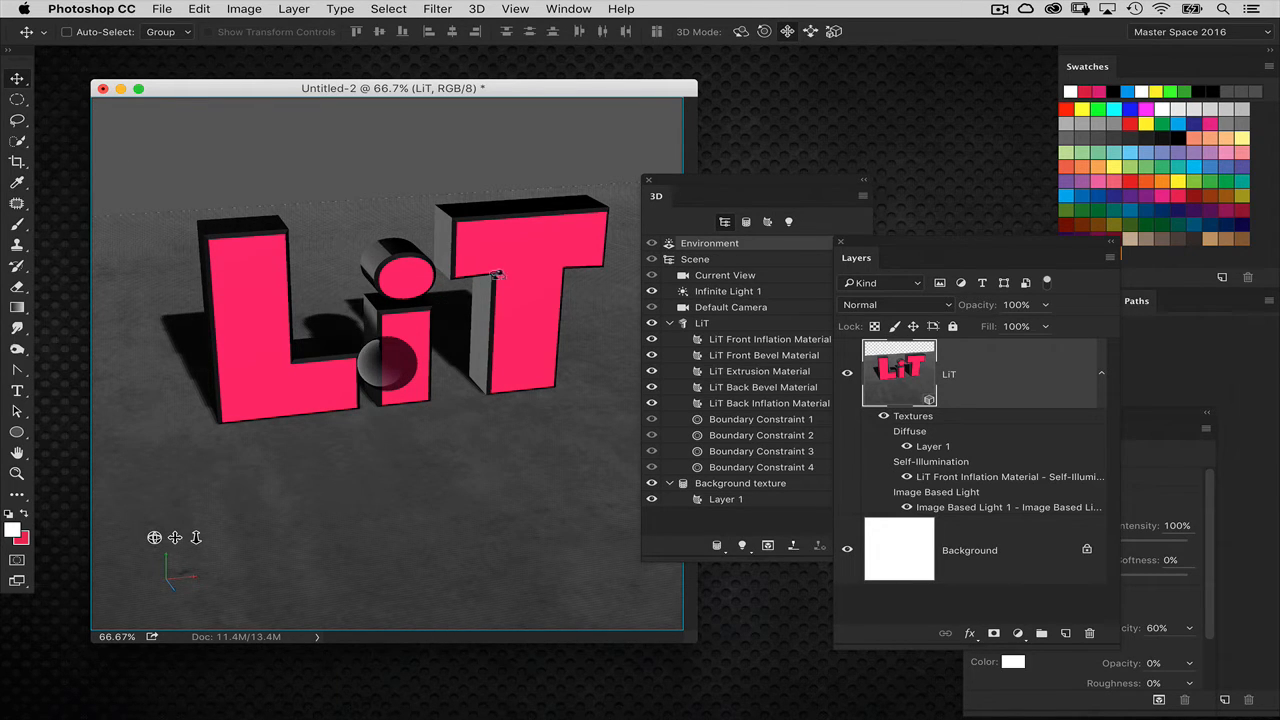
- Show only the lights in the scene list, and arrange the panels so the infinite light's properties are readable
drag(869, 243, 934, 253)
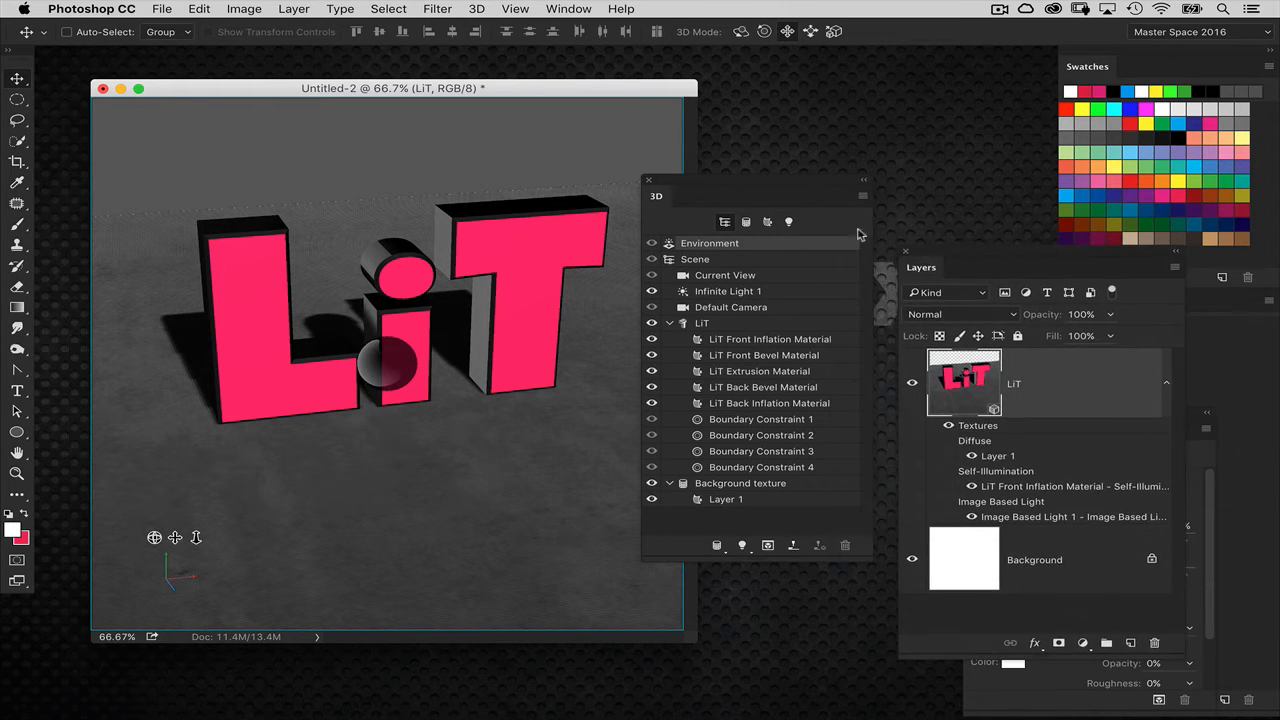
drag(801, 186, 788, 186)
click(775, 222)
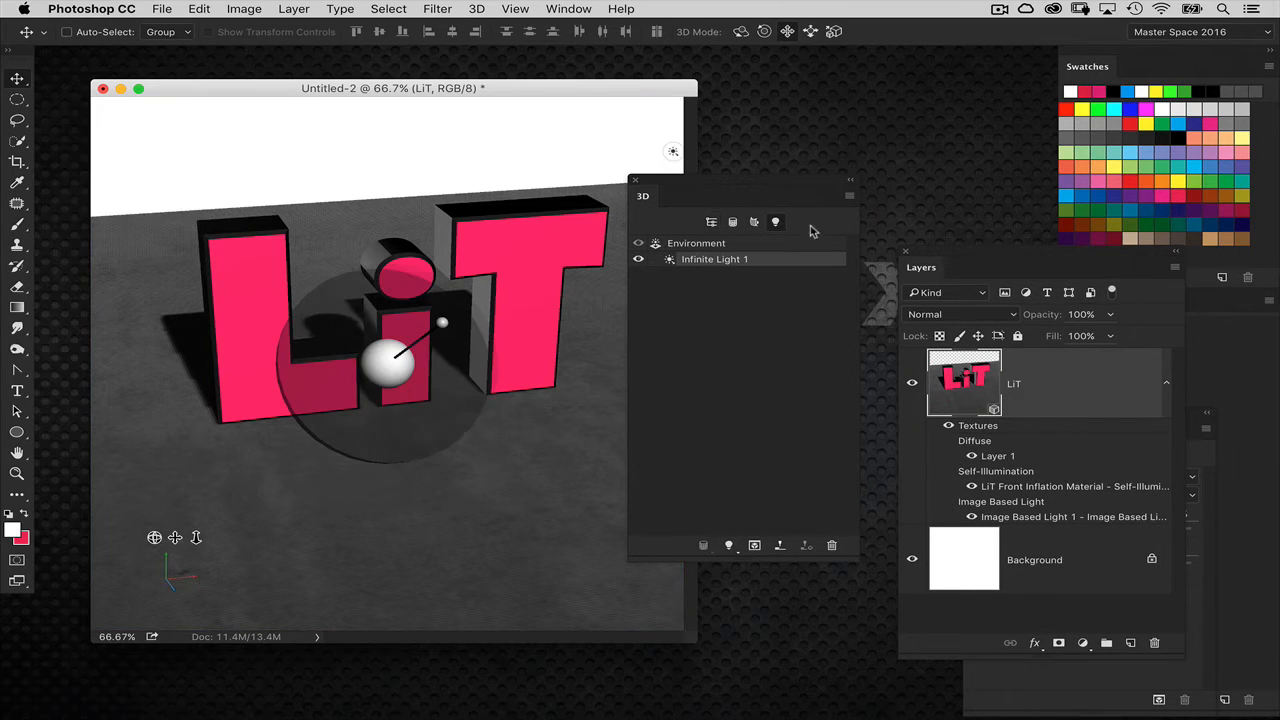
drag(939, 258, 789, 187)
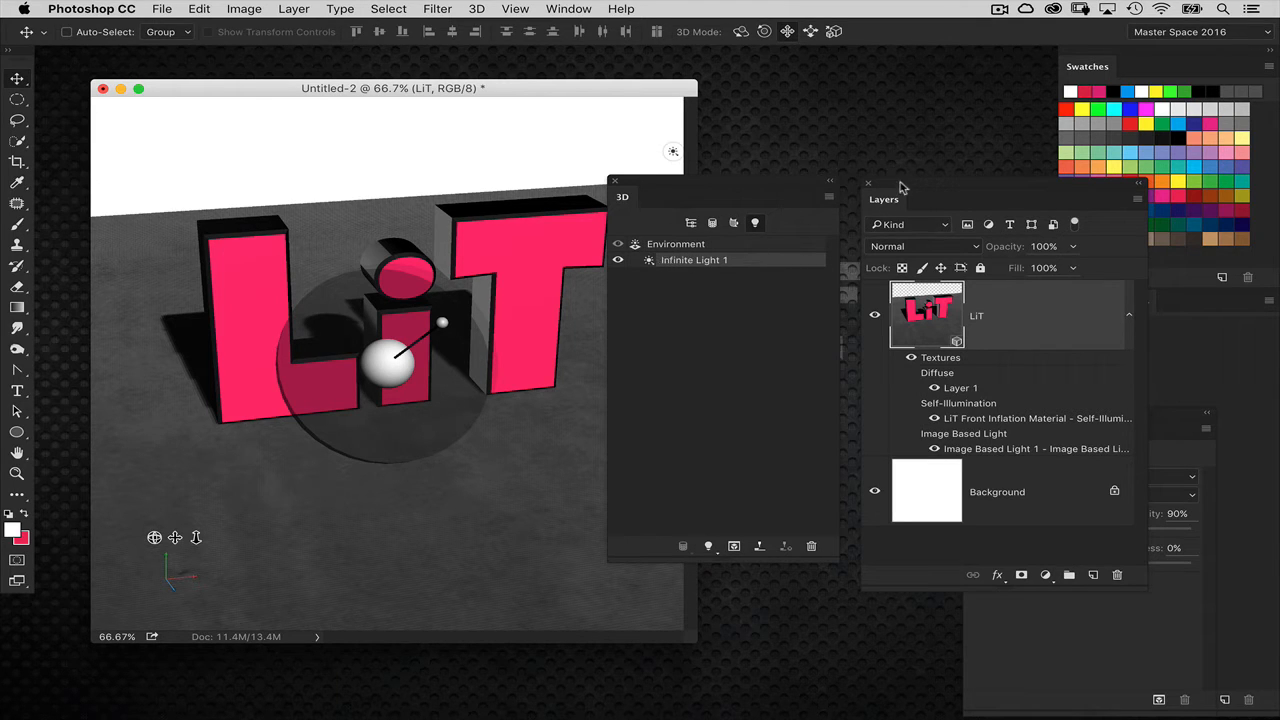
drag(810, 187, 741, 187)
drag(916, 190, 865, 200)
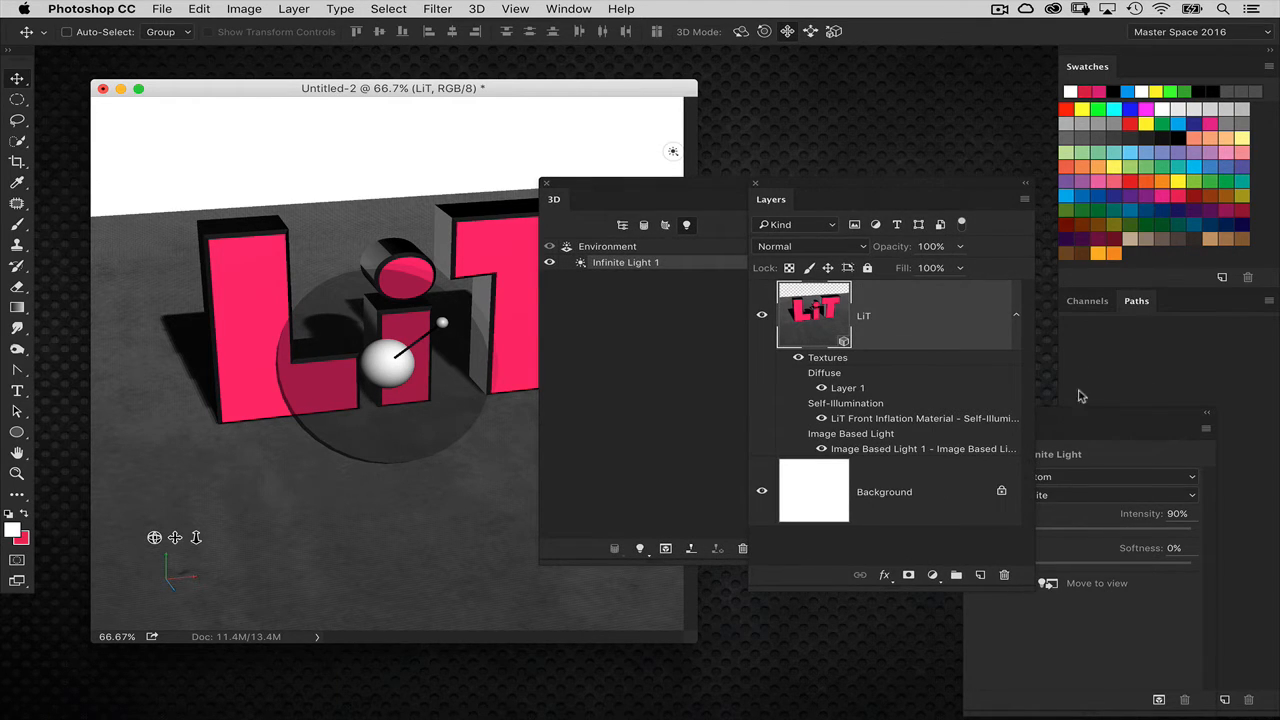
drag(1079, 418, 1043, 371)
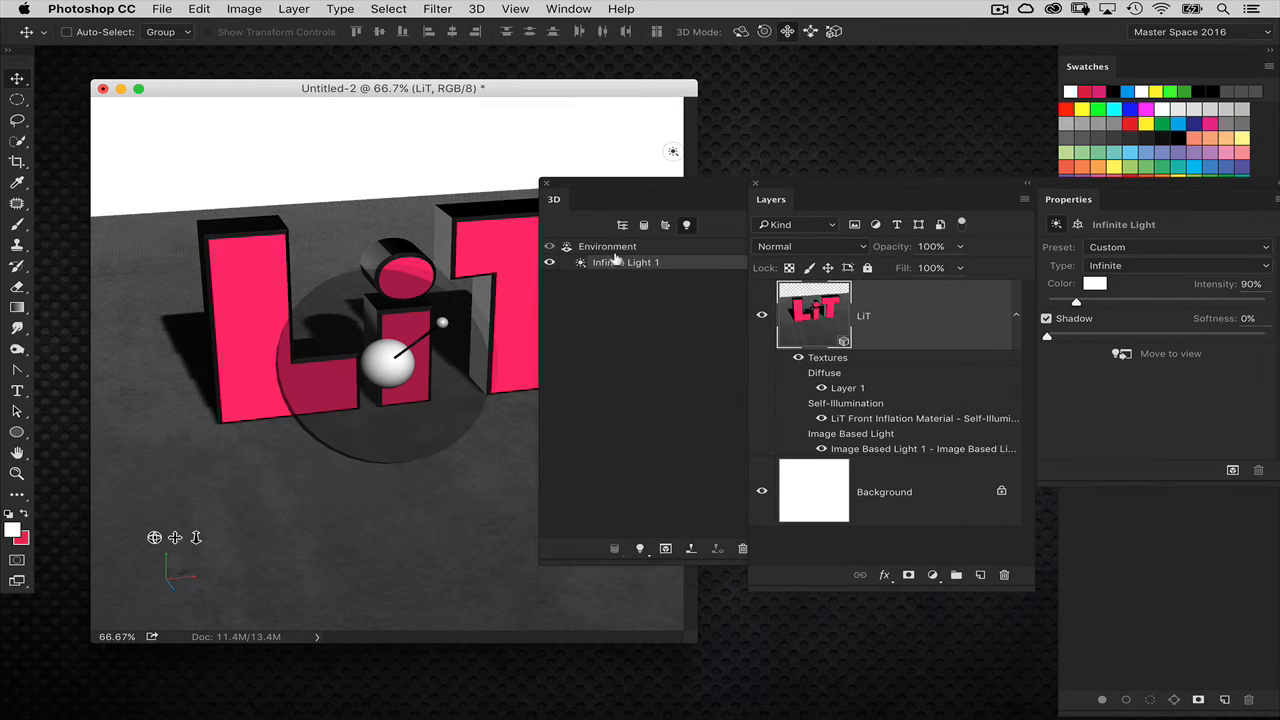
- Turn off Infinite Light 1 and invert the white Background layer to black
click(548, 262)
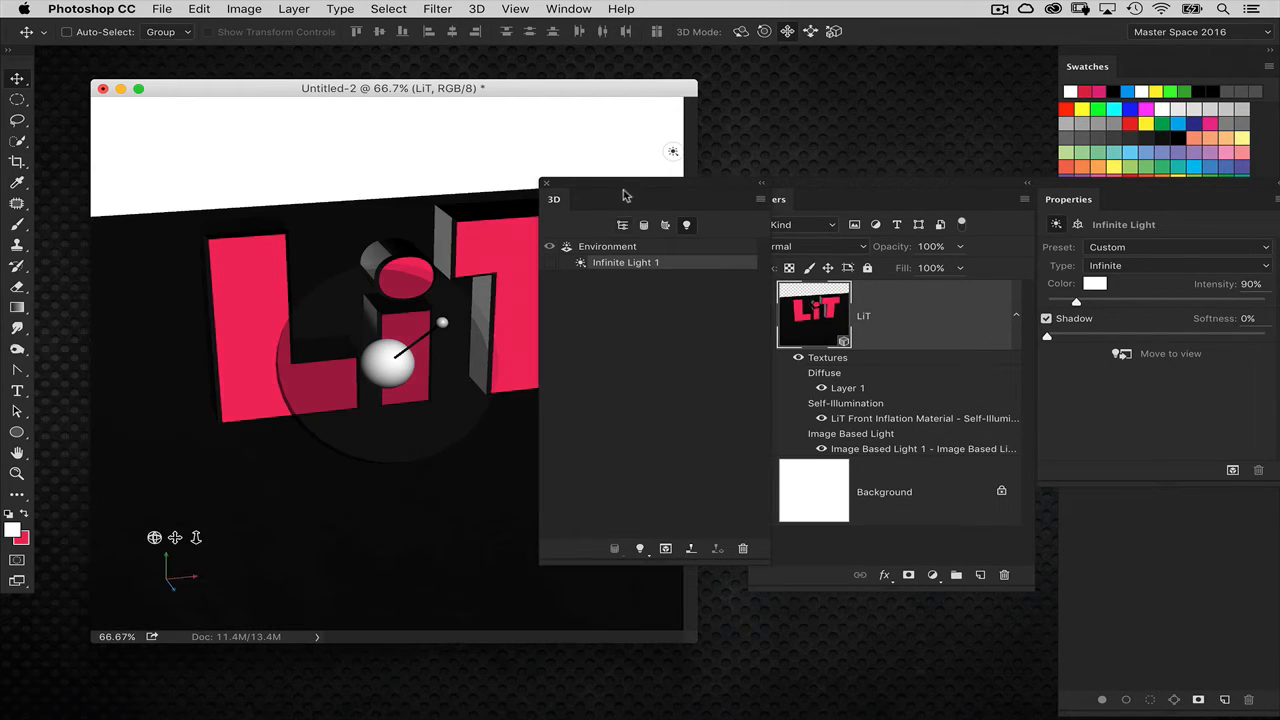
drag(624, 194, 897, 568)
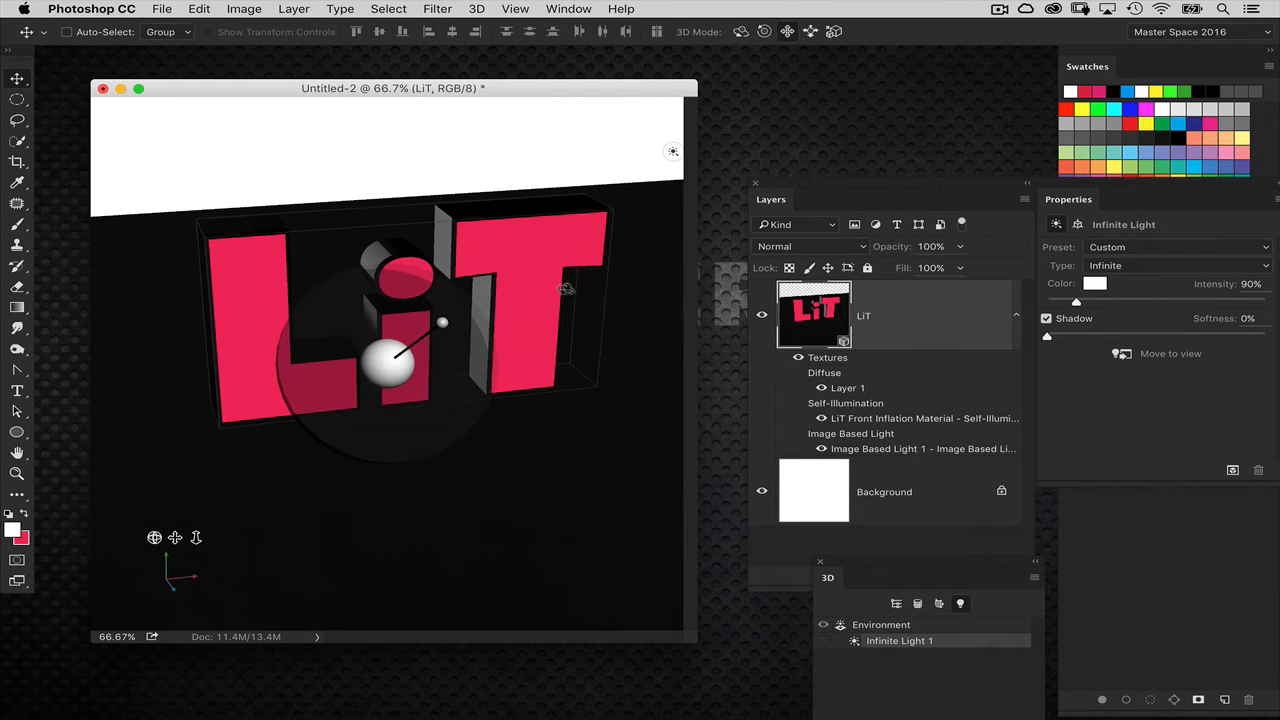
click(818, 478)
key(super+i)
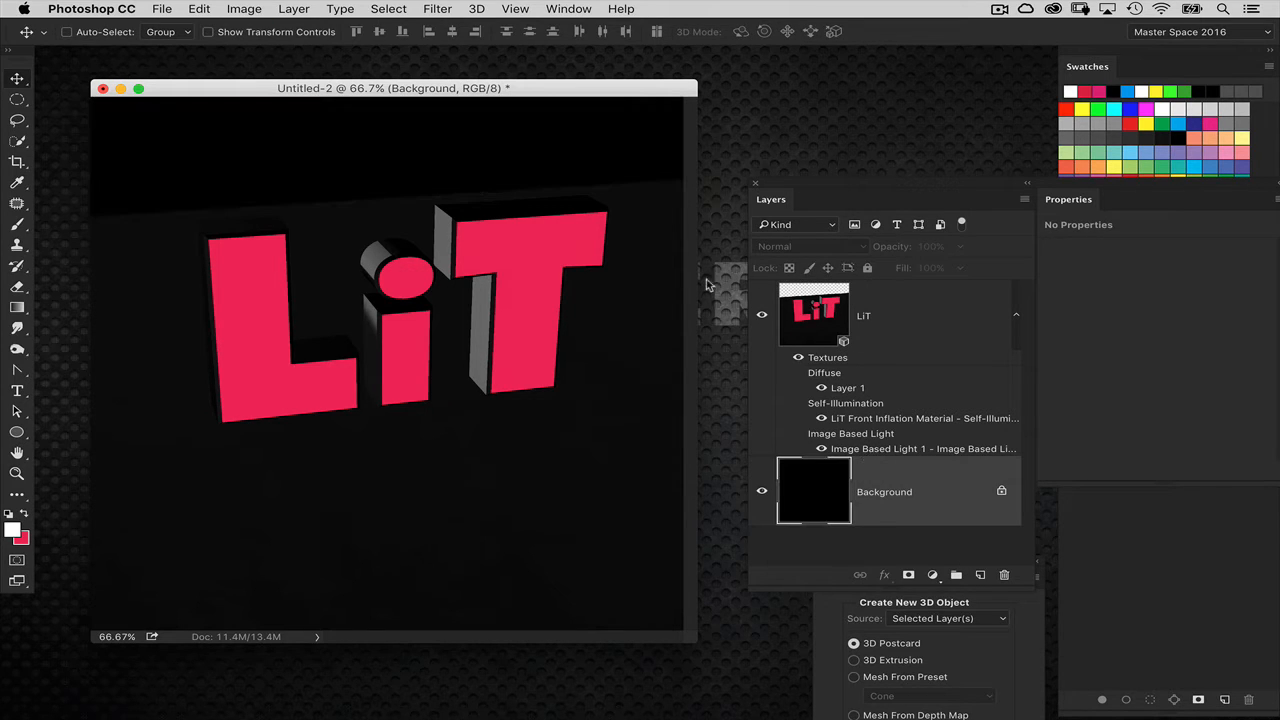
- Select the ground plane's Layer 1 material in the LiT layer's full scene list and set its shine to 63% and reflection to 65%
click(838, 314)
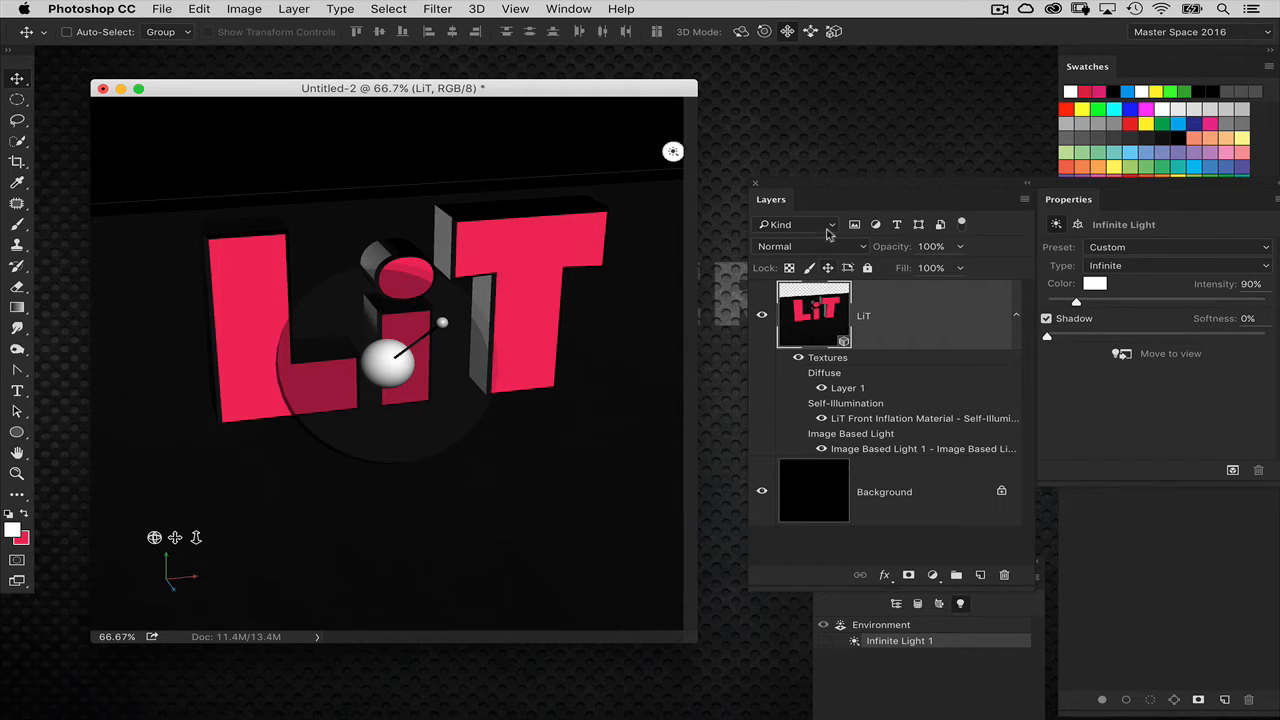
drag(900, 575, 560, 241)
click(568, 9)
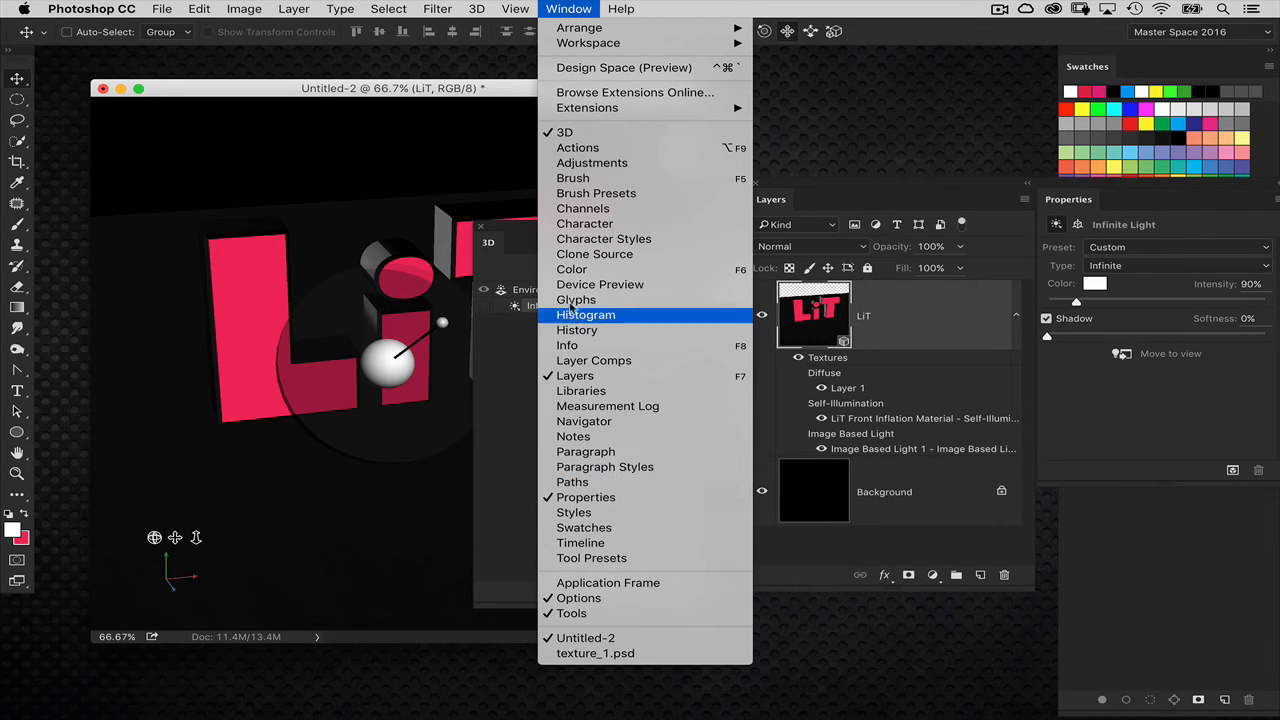
click(617, 483)
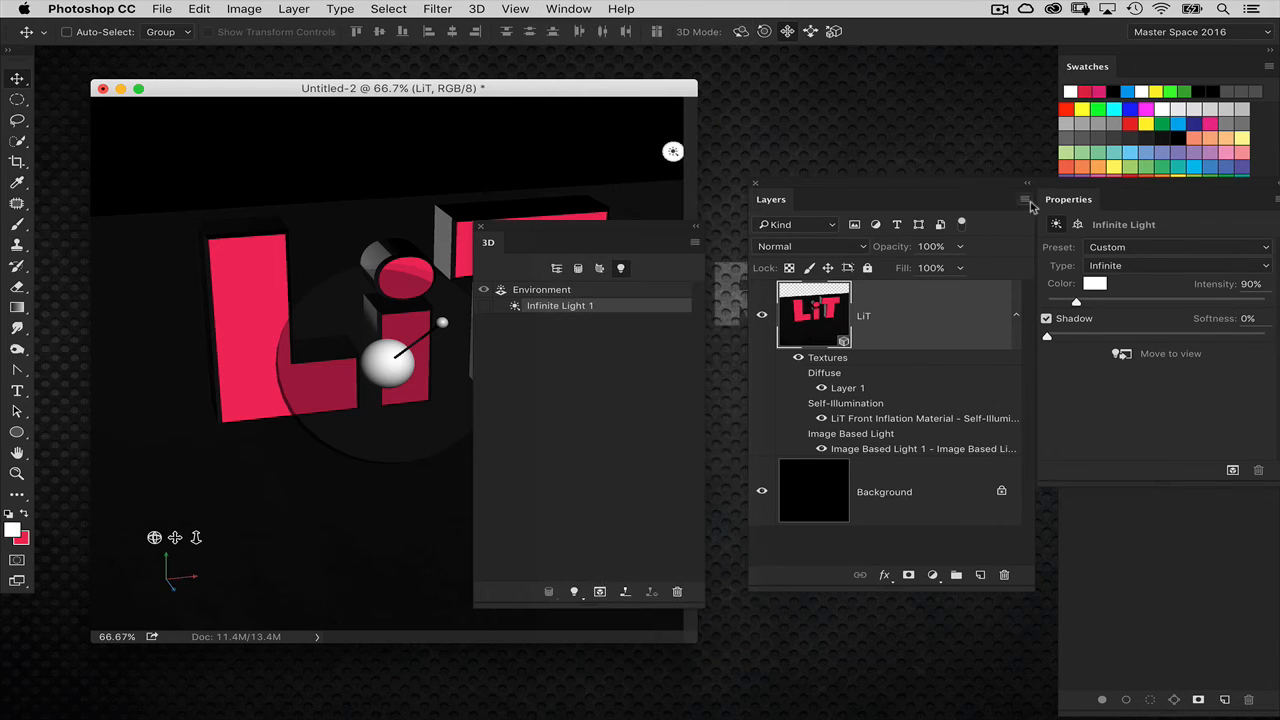
click(557, 268)
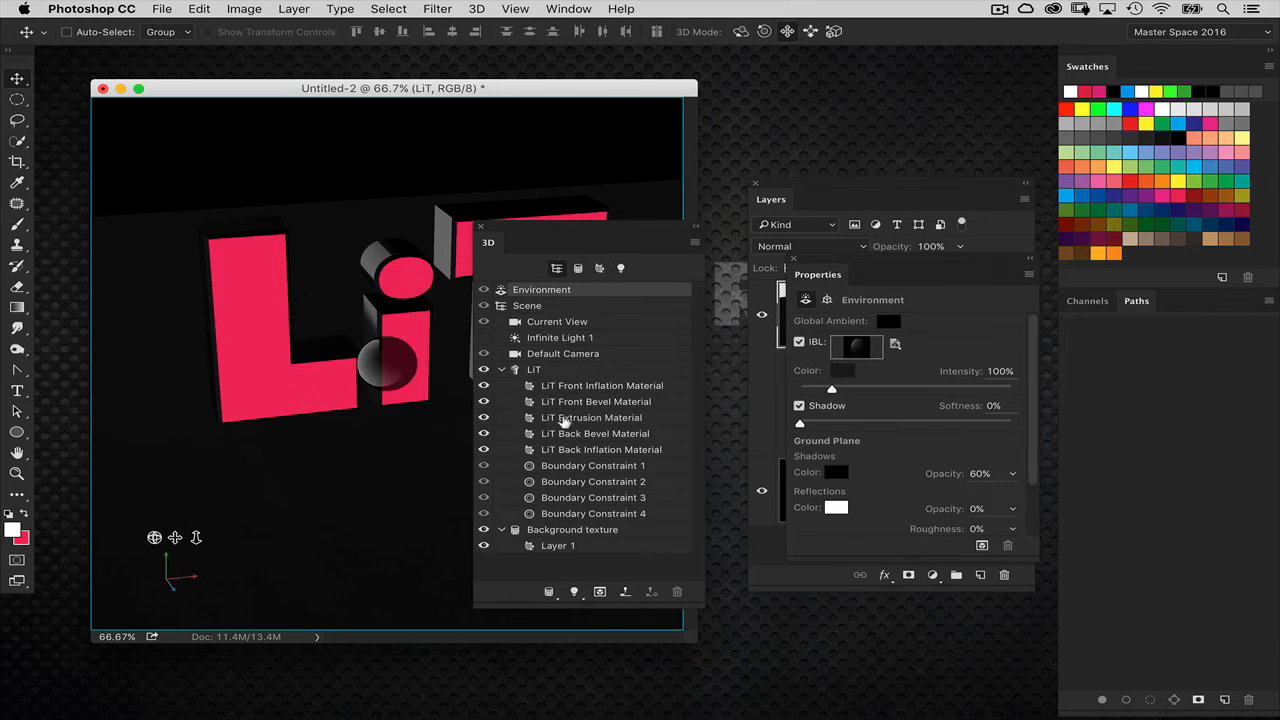
click(595, 546)
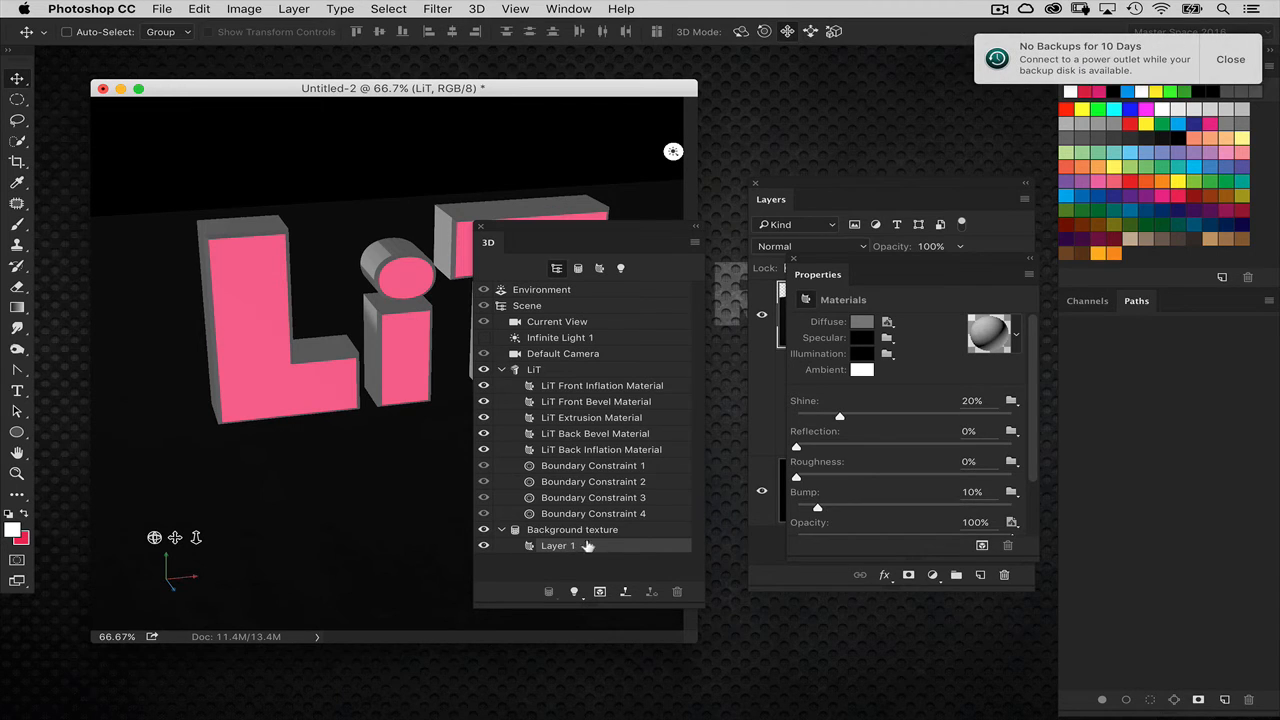
click(1226, 61)
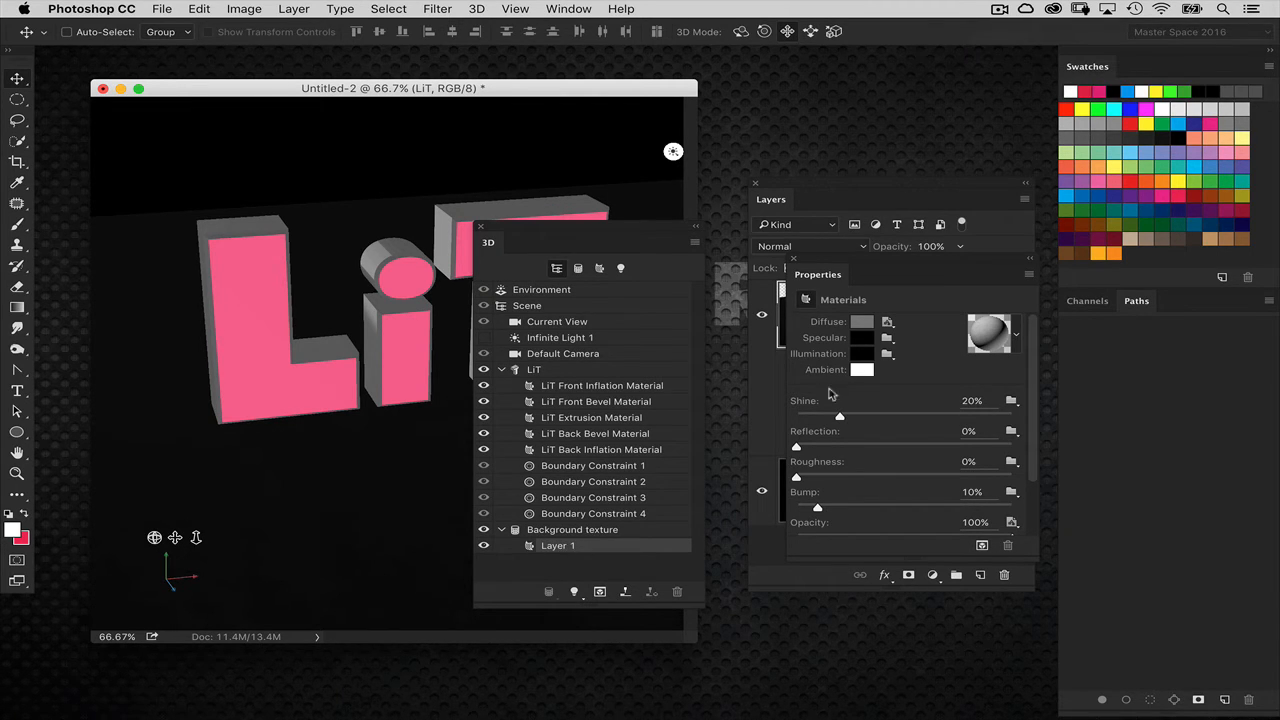
drag(842, 446, 932, 417)
drag(906, 446, 937, 446)
- Run a partial test render of the scene to check the ground's reflection
drag(670, 240, 818, 495)
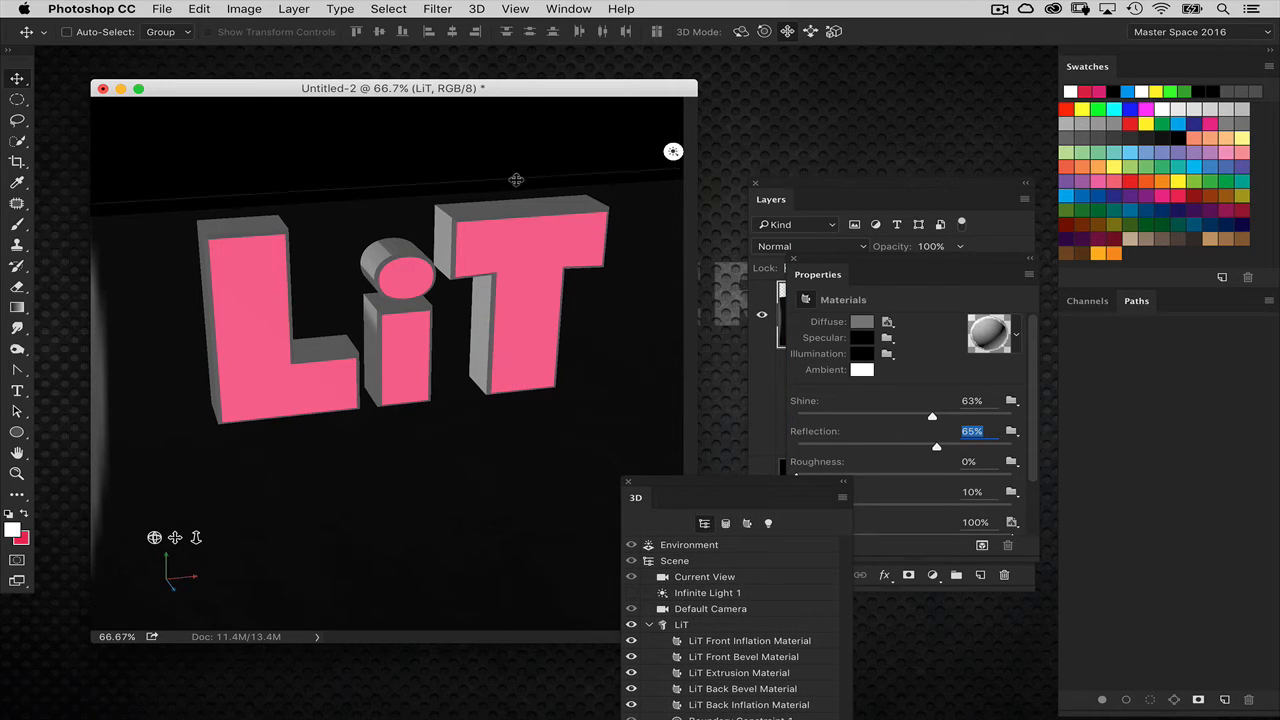
key(alt+shift+super+r)
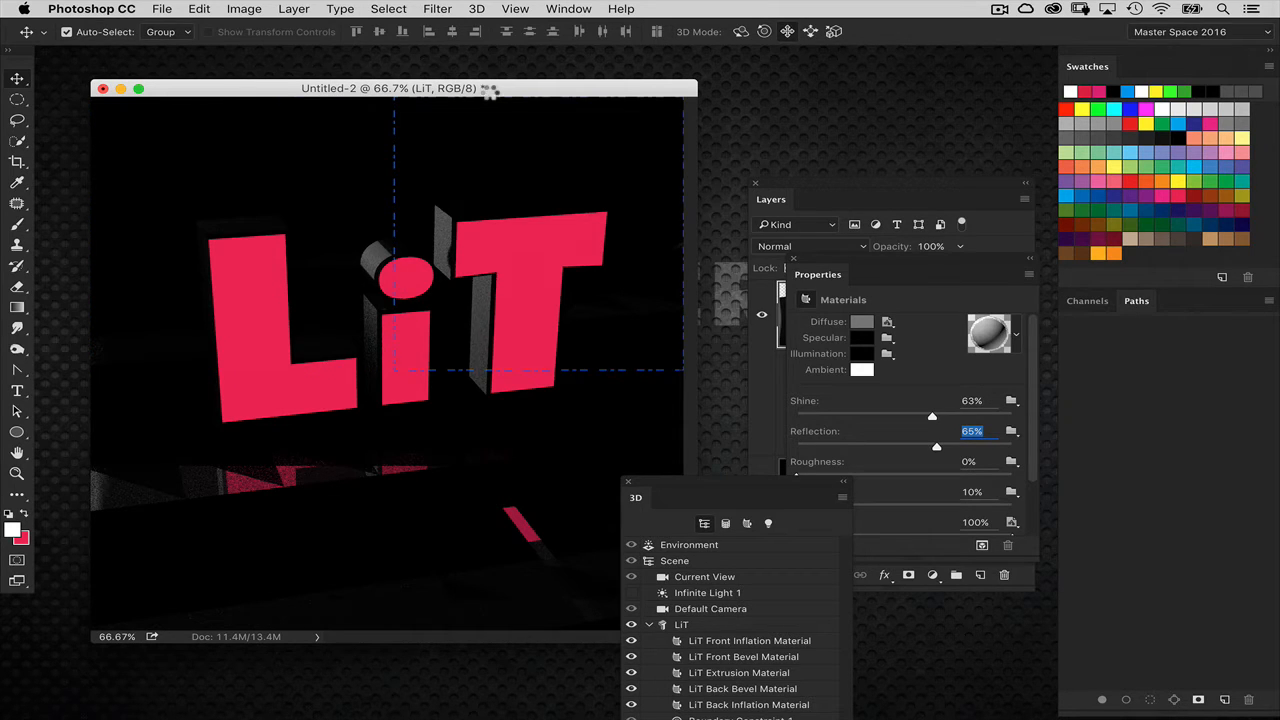
key(Escape)
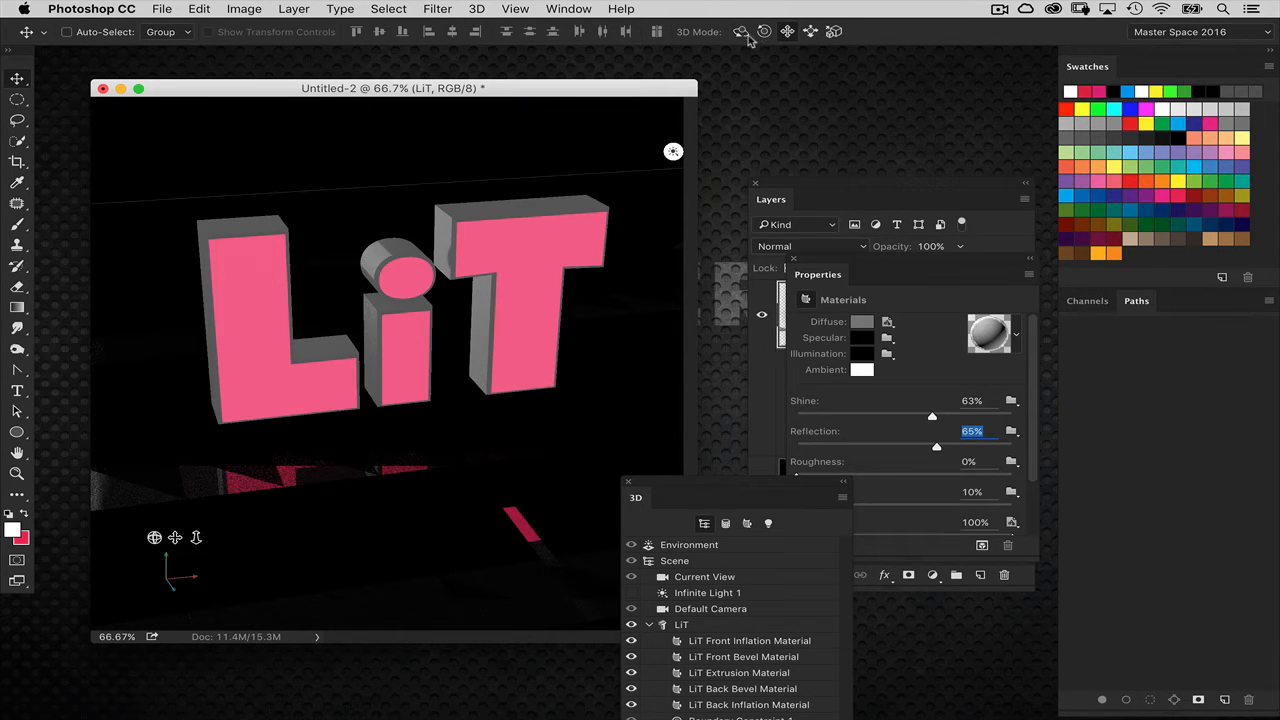
- Orbit the current camera view slightly to a lower angle on the letters, and run a partial test render
click(704, 577)
drag(607, 364, 606, 351)
key(alt+shift+super+r)
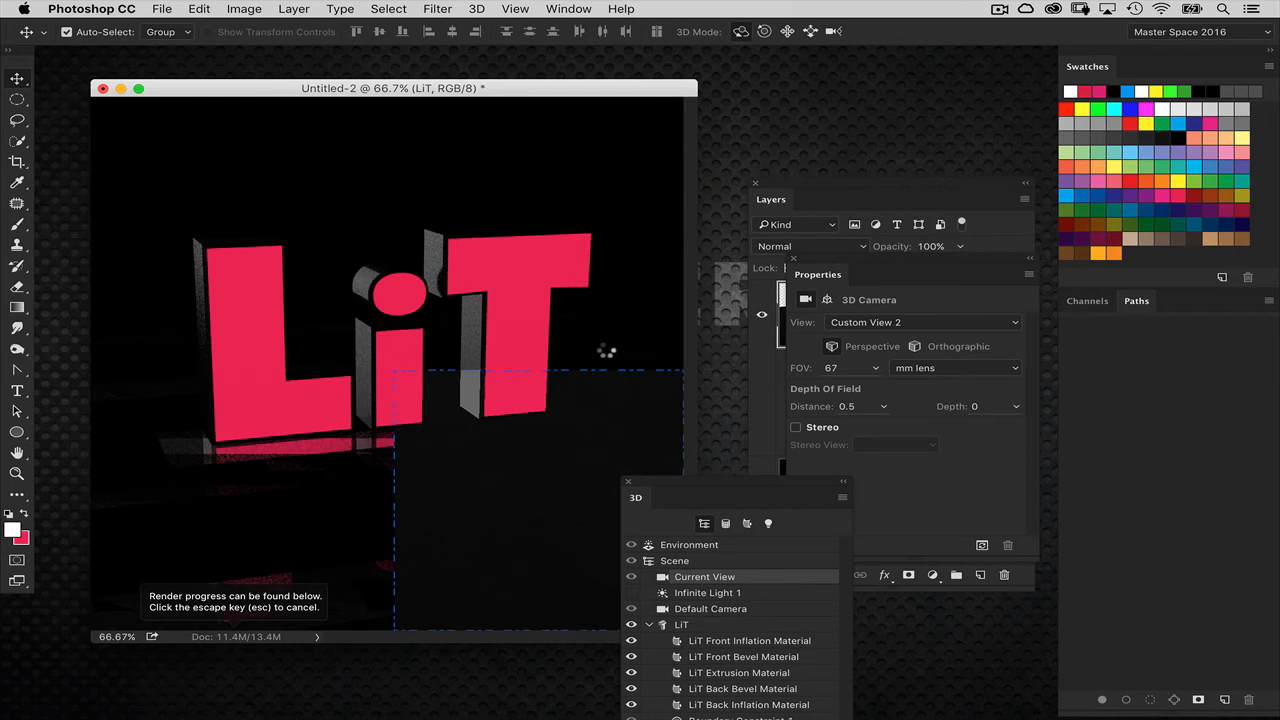
key(Escape)
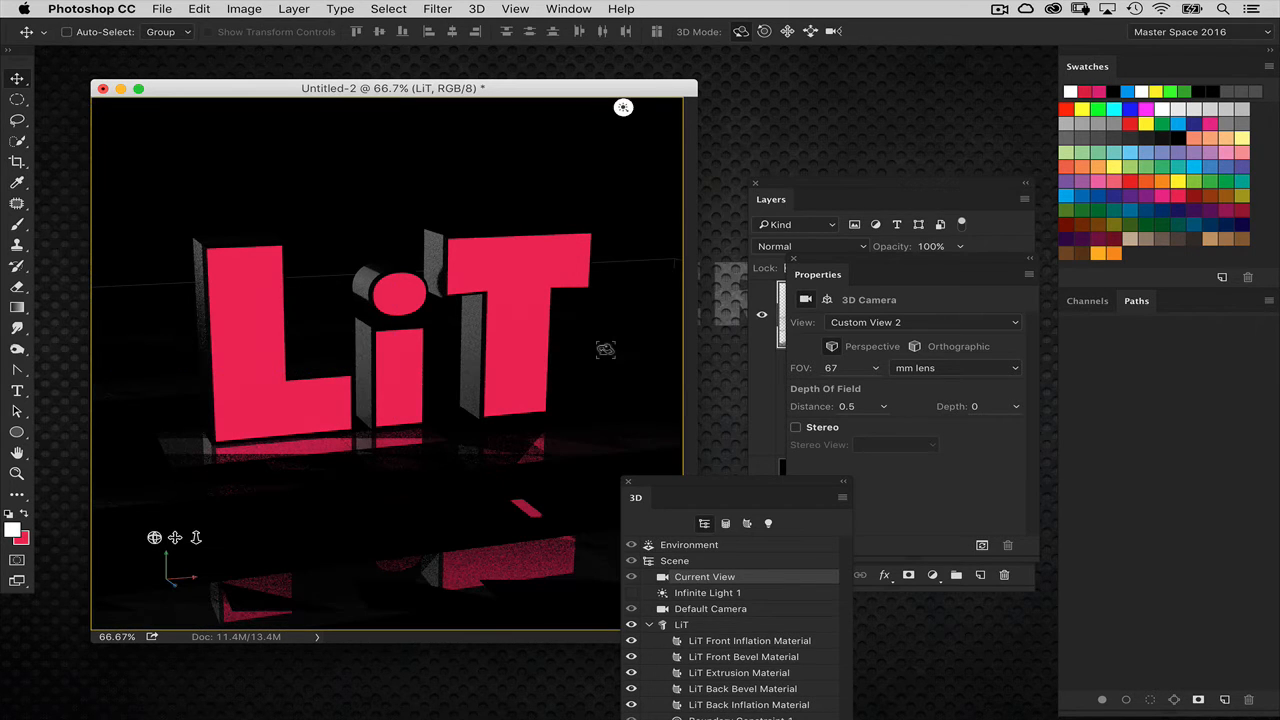
- Set the environment's ground plane shadow opacity to 0%
drag(693, 483, 597, 232)
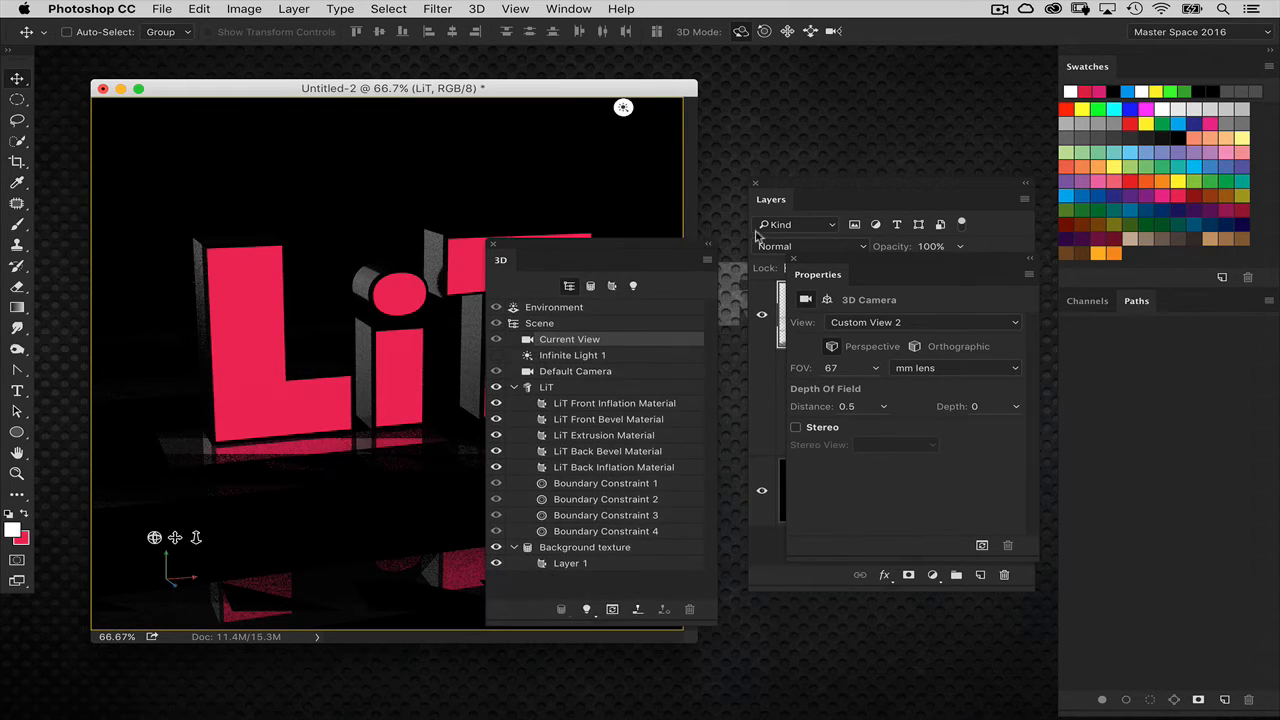
click(577, 309)
drag(802, 193, 838, 213)
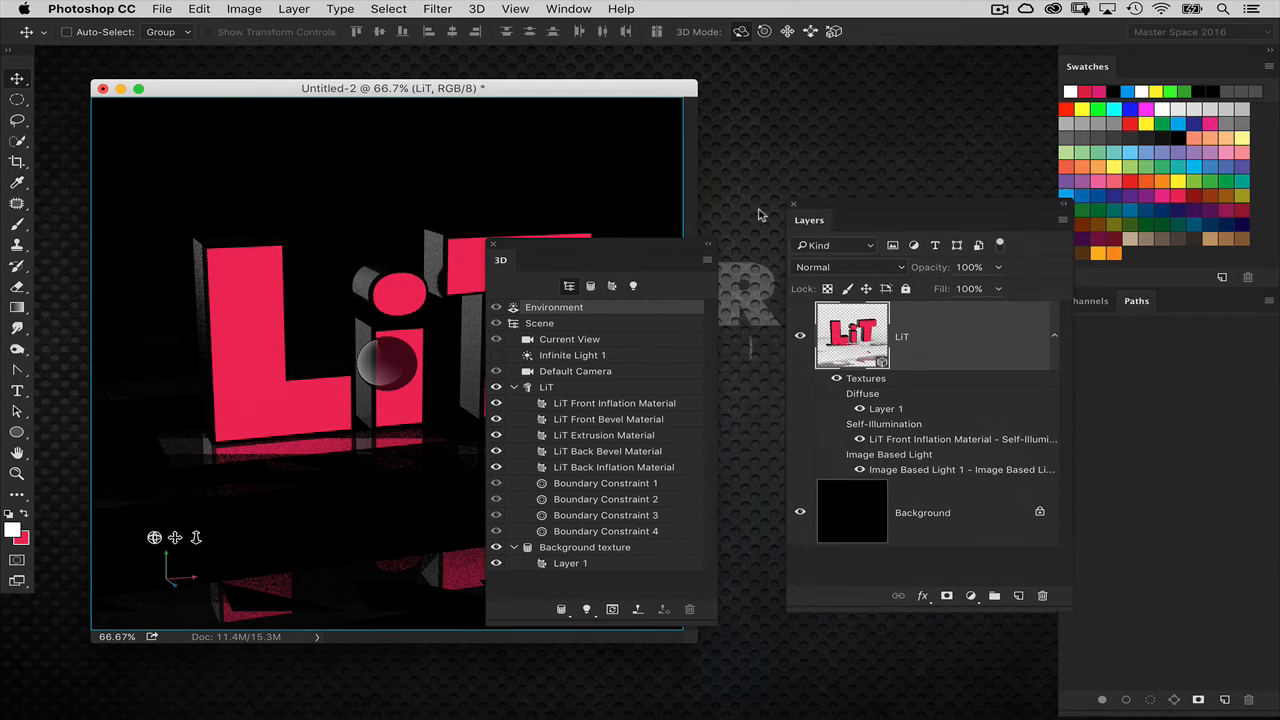
drag(644, 243, 624, 210)
drag(801, 205, 808, 525)
drag(808, 261, 801, 162)
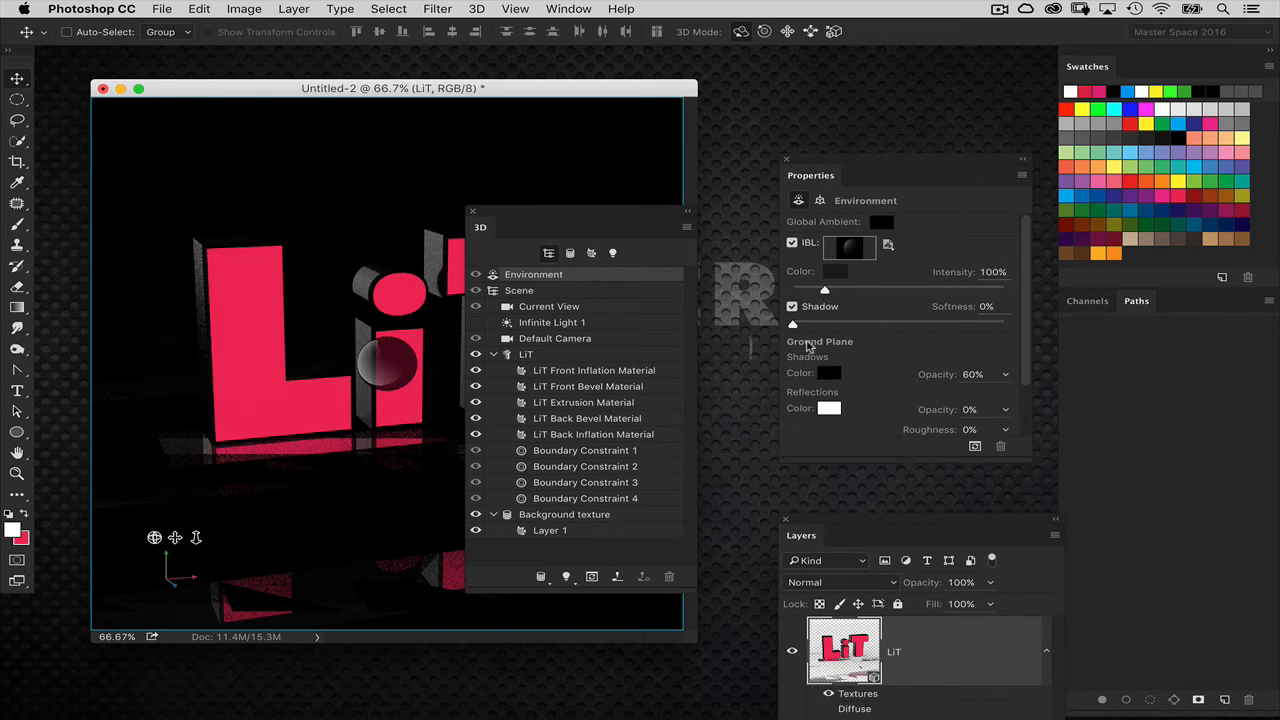
click(984, 374)
text(0)
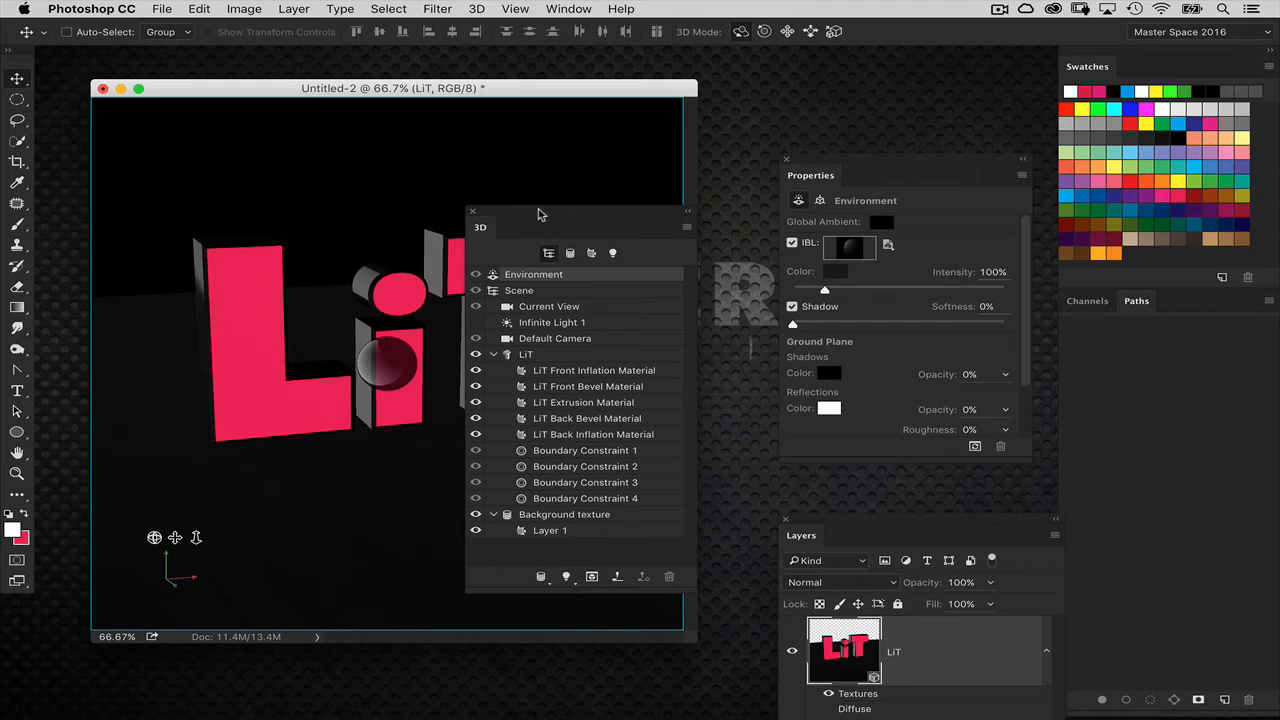
- Run a partial test render to check the scene without ground plane shadows
drag(538, 214, 730, 328)
key(super+alt+shift+r)
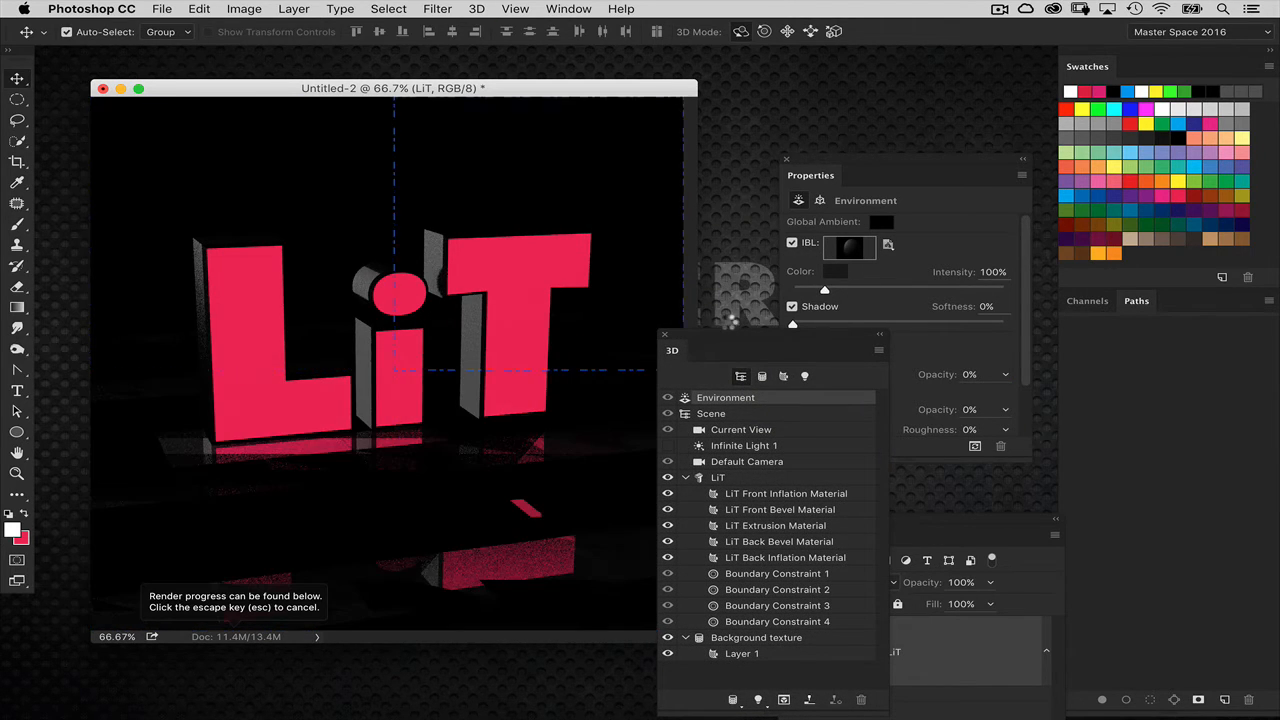
key(Escape)
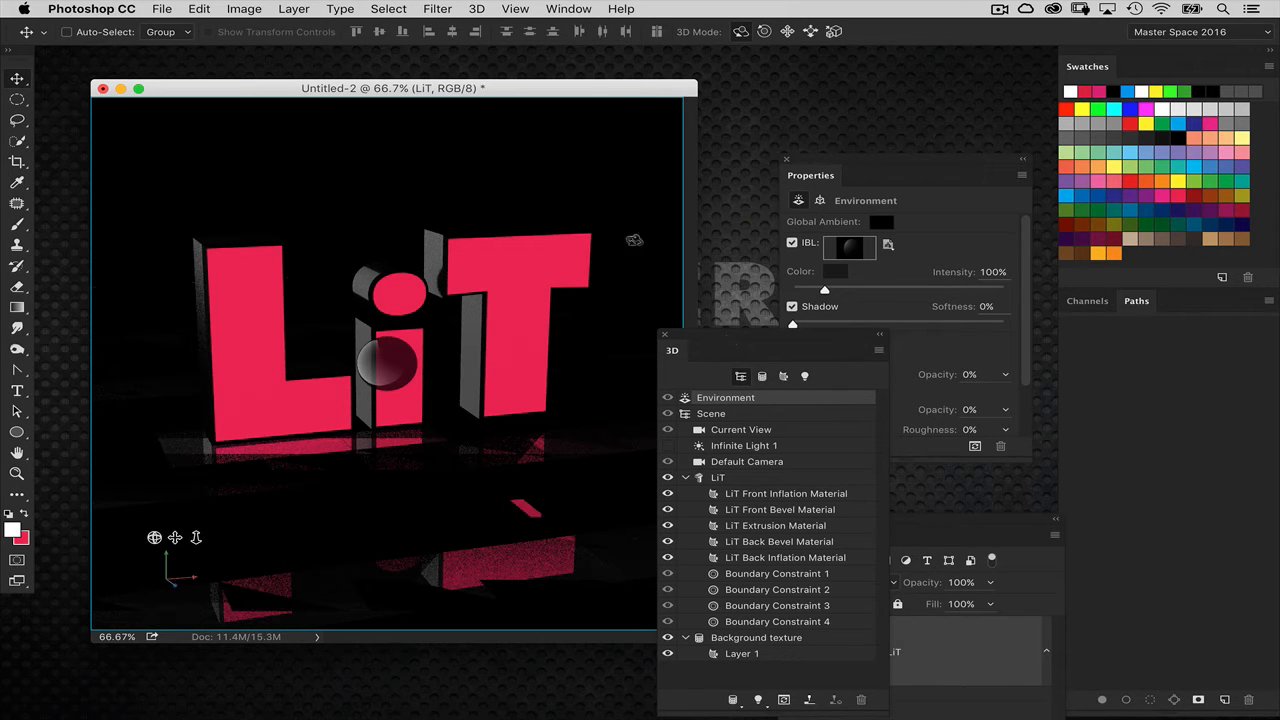
- Create a new 2000 × 2000 pixel bump texture with a white background for the ground's Layer 1 material
drag(703, 327, 559, 188)
click(652, 310)
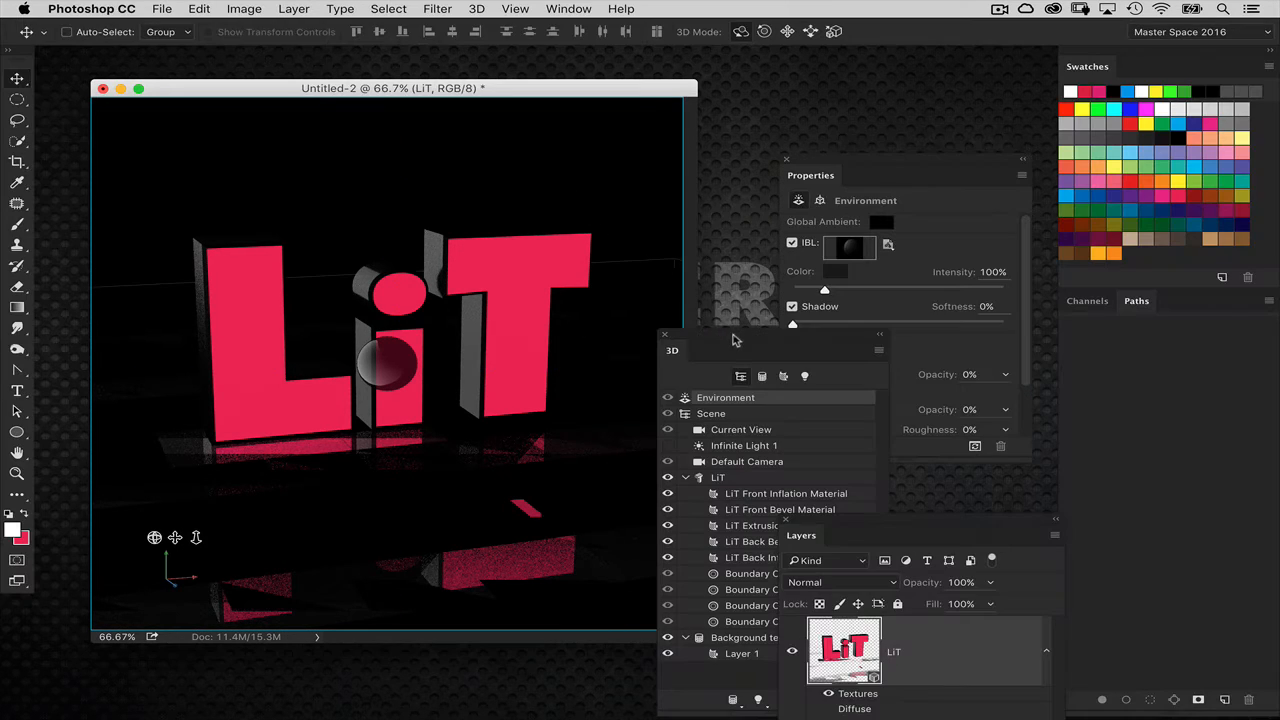
drag(734, 337, 563, 192)
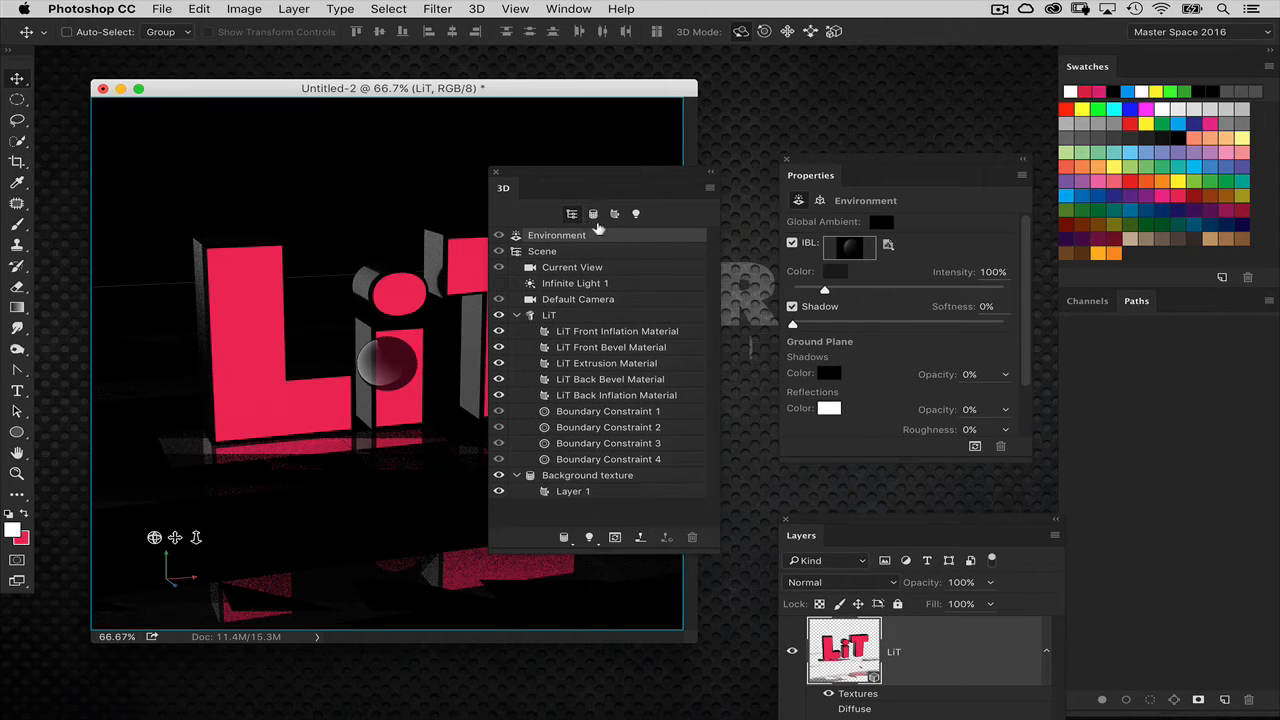
click(618, 492)
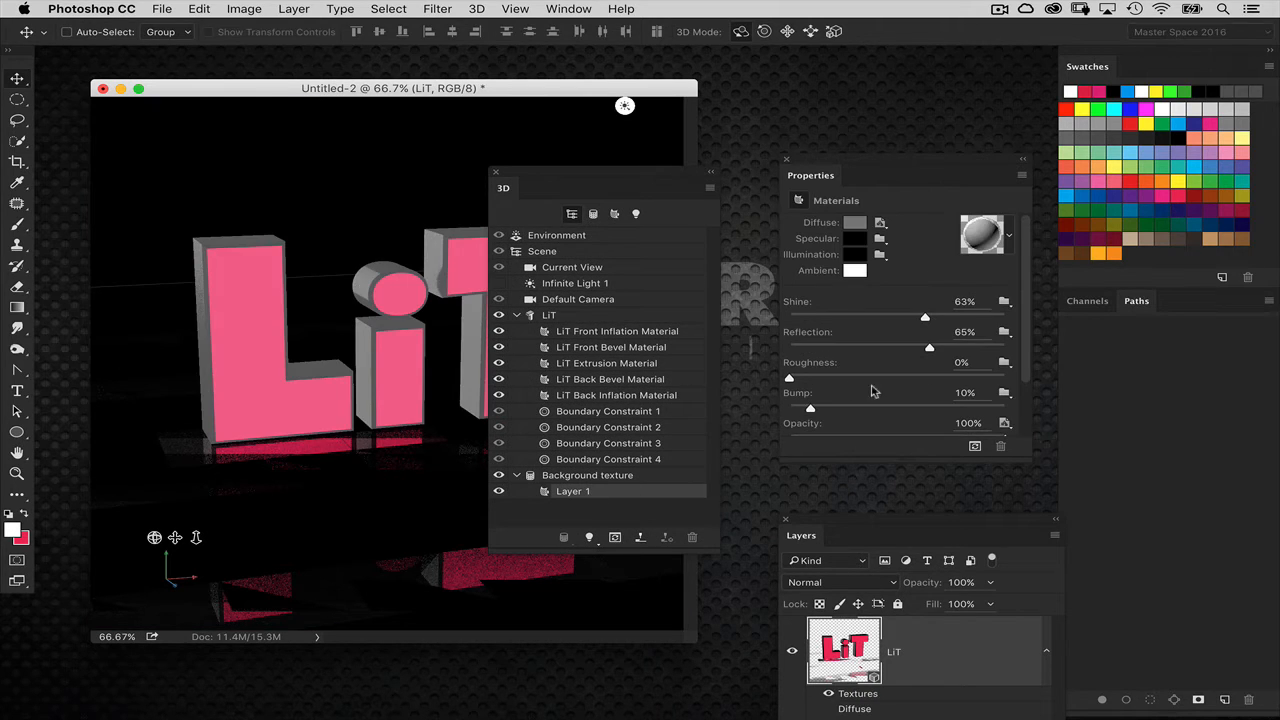
drag(1028, 457, 1030, 523)
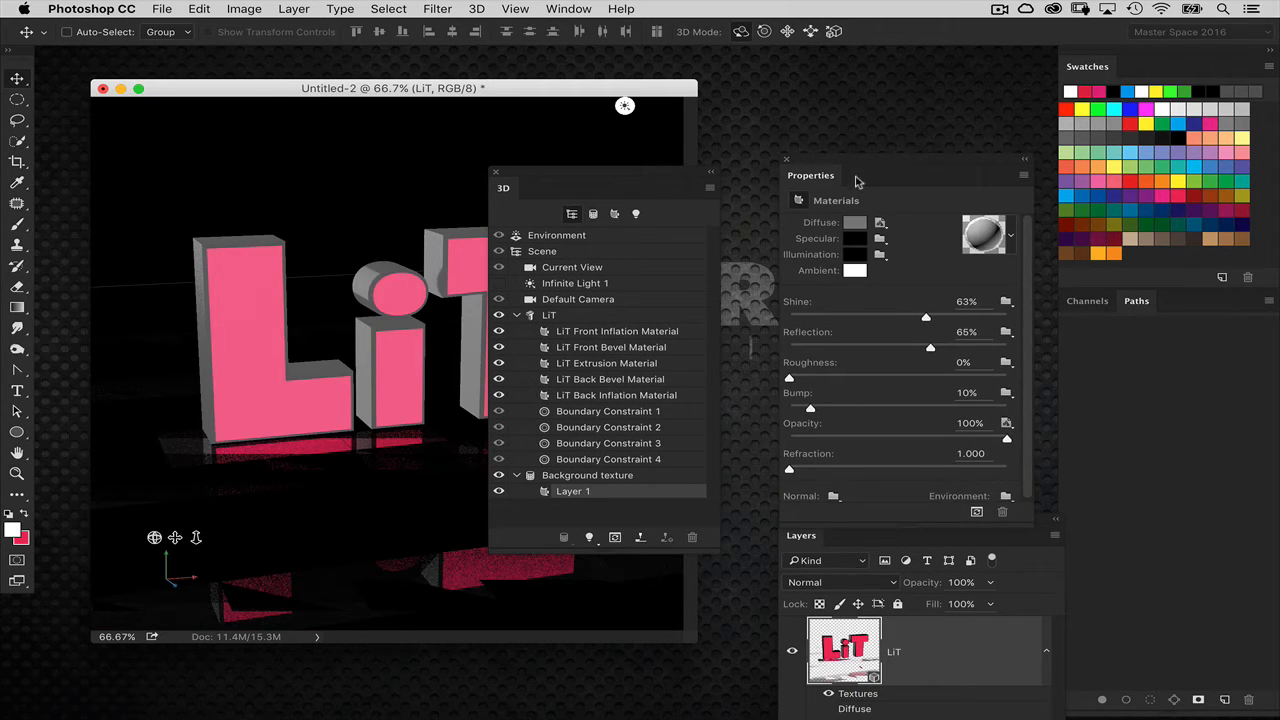
drag(861, 163, 827, 113)
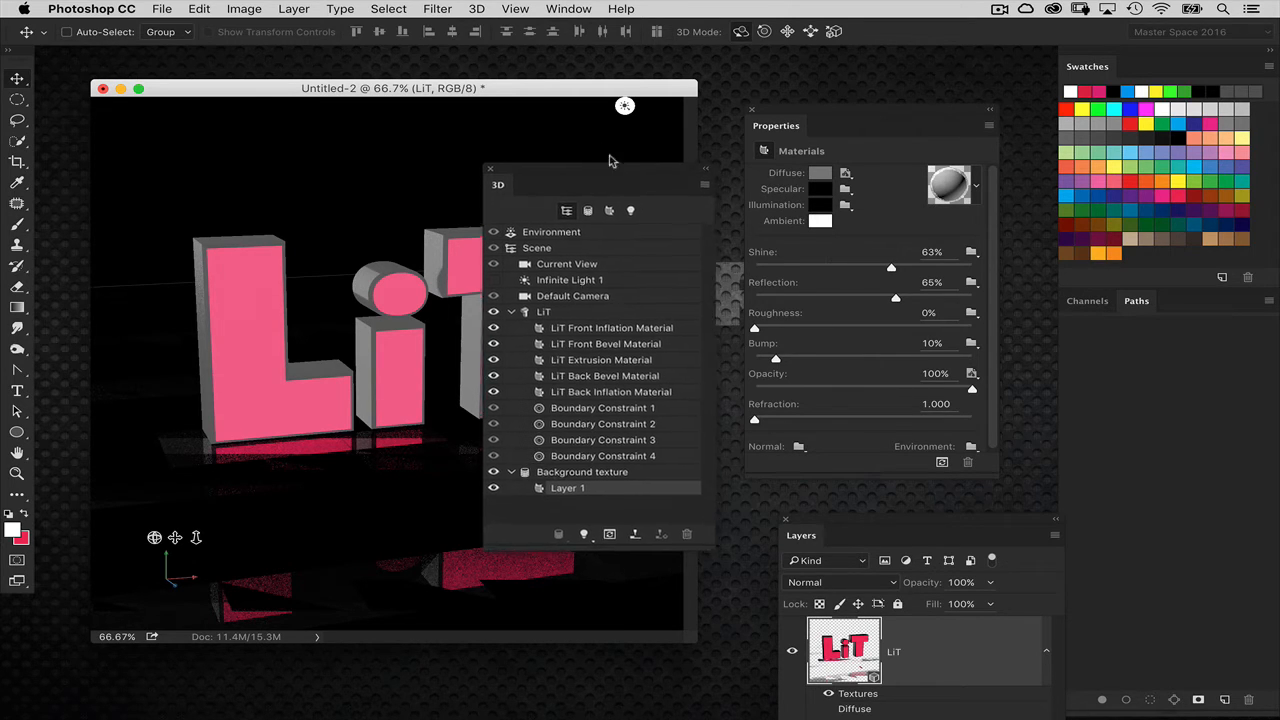
drag(630, 182, 595, 150)
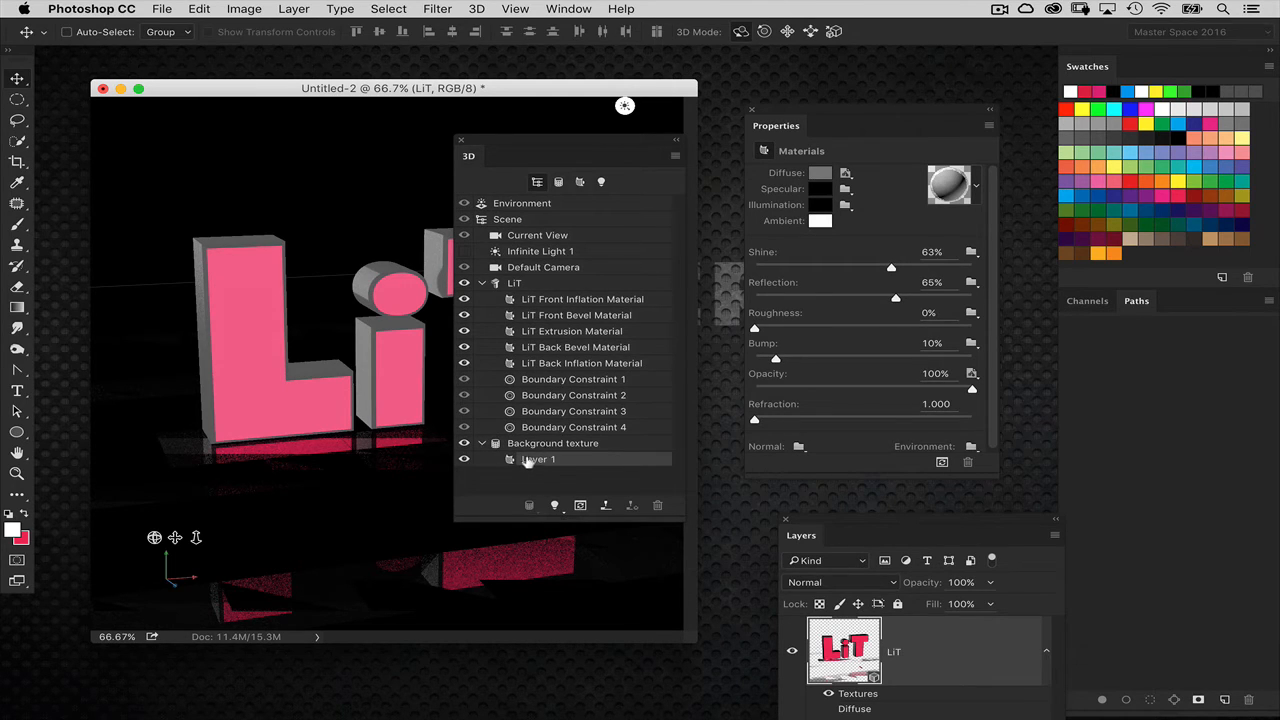
click(973, 345)
click(1012, 360)
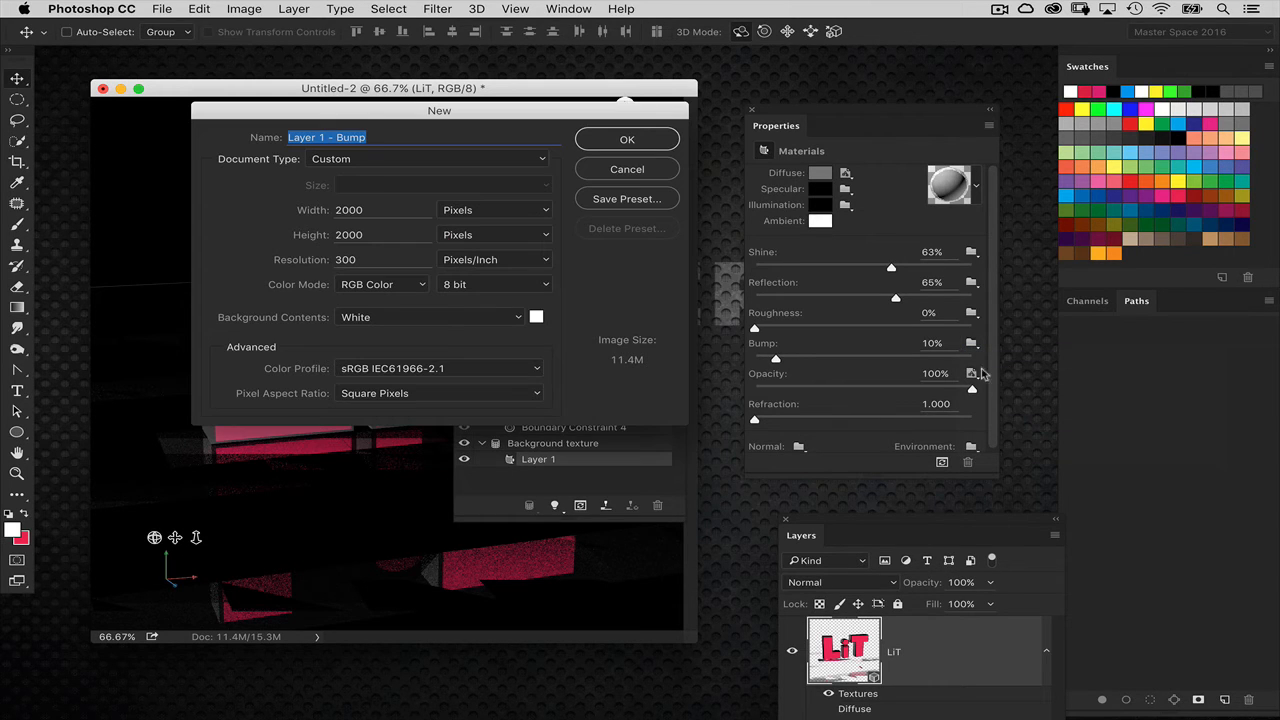
click(636, 145)
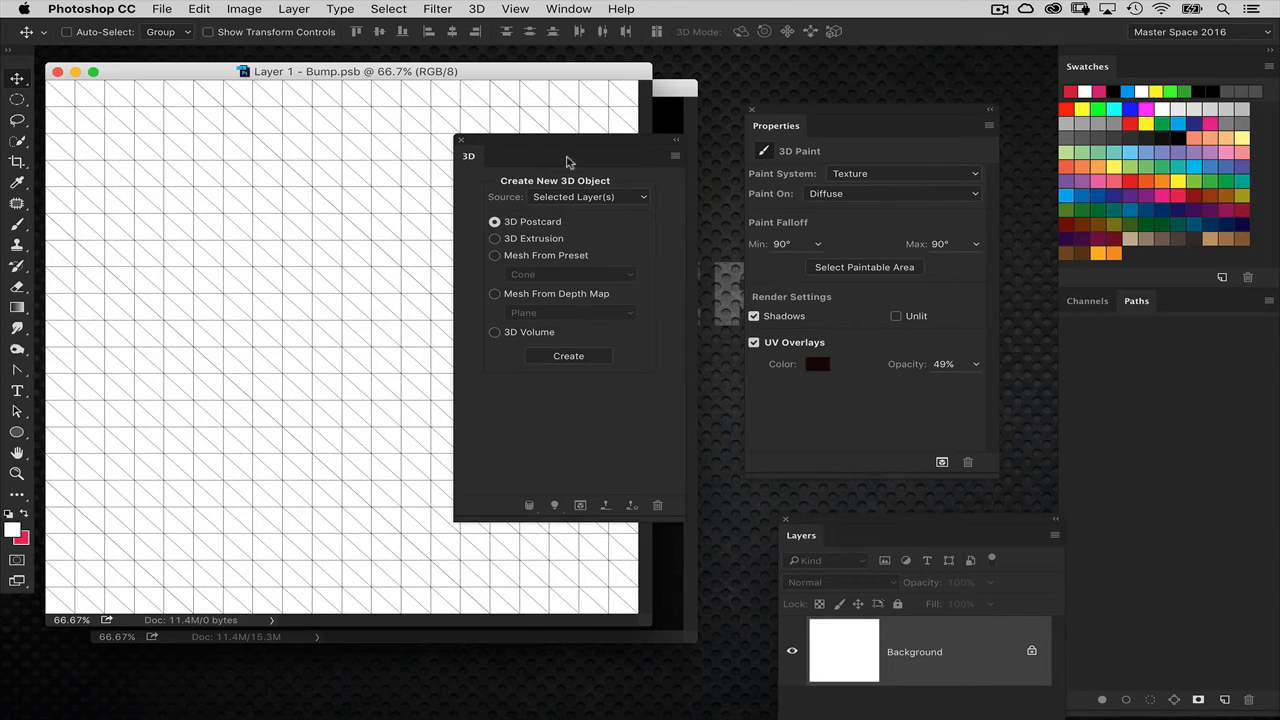
- Copy the concrete texture from texture_1.psd into the bump texture document, and save and close the bump texture
drag(565, 147, 674, 259)
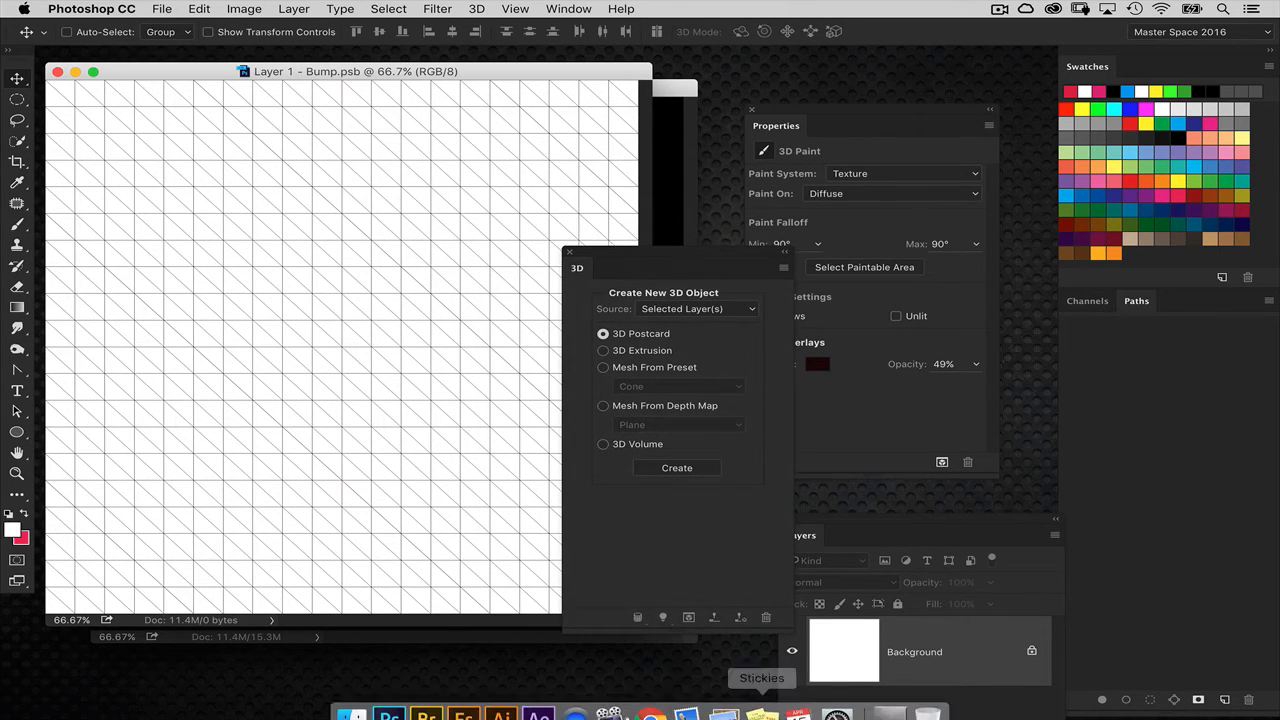
click(899, 704)
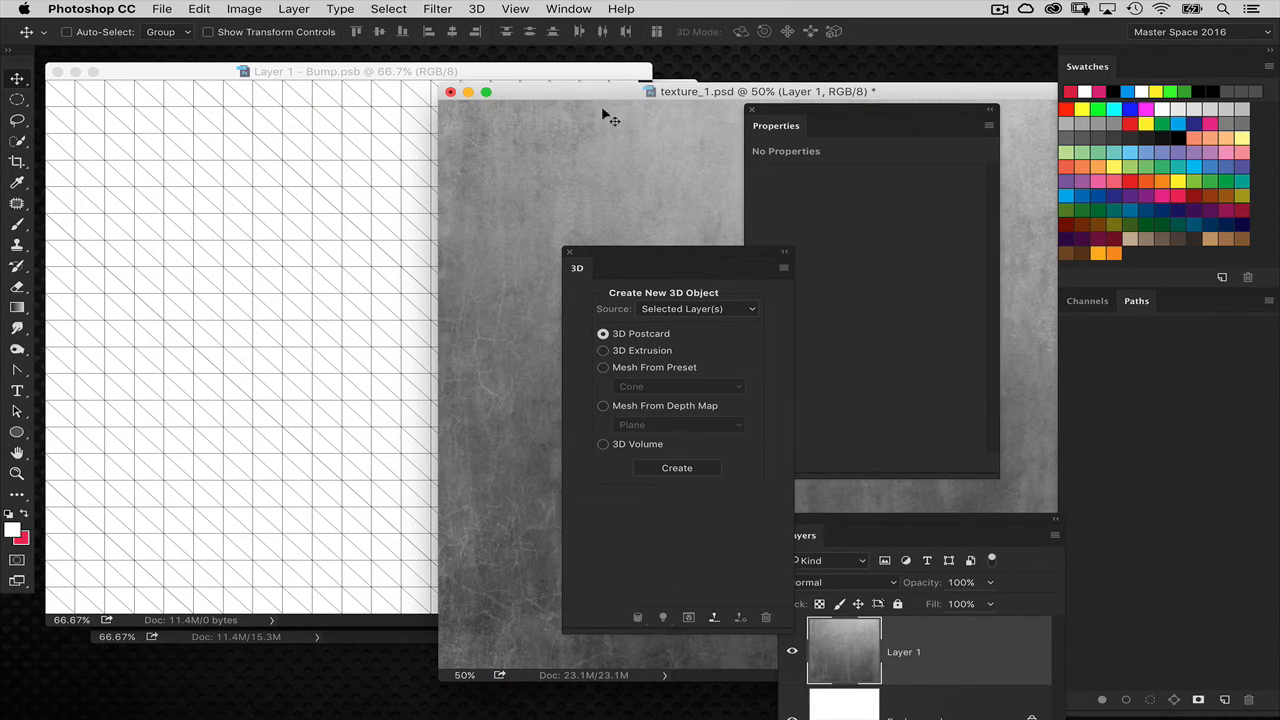
drag(626, 97, 685, 96)
drag(578, 170, 430, 200)
click(675, 150)
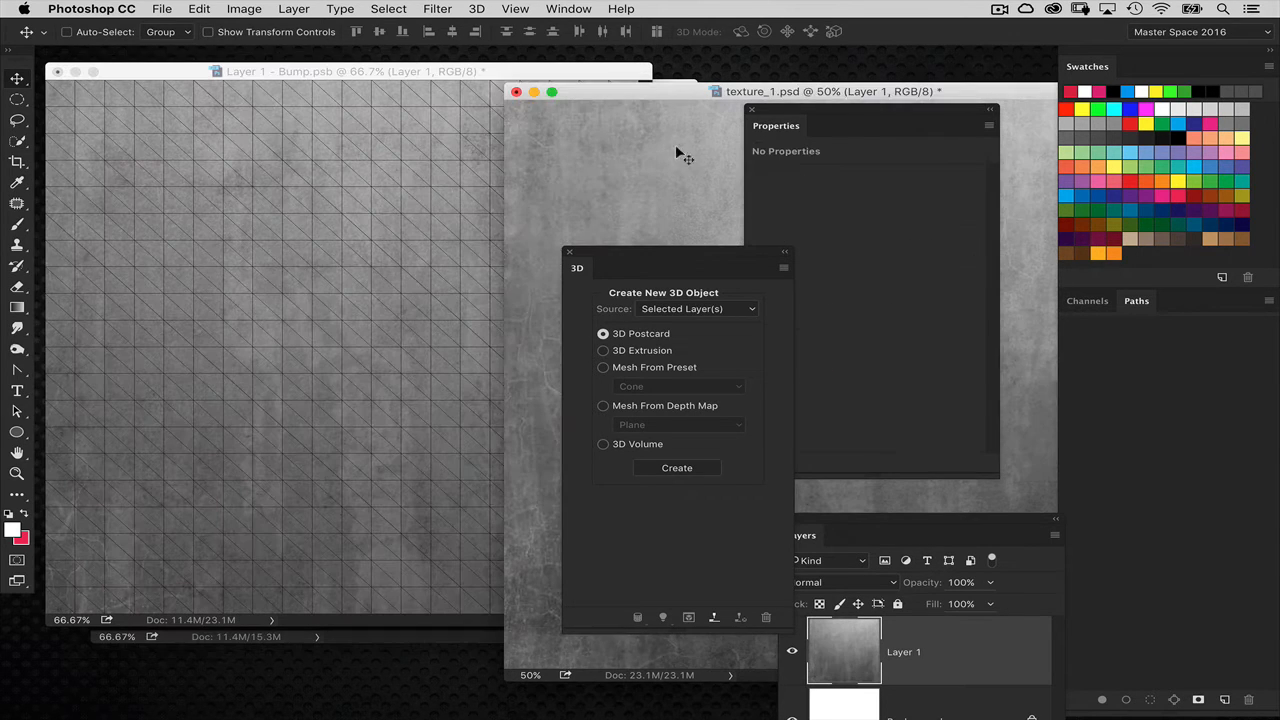
click(534, 92)
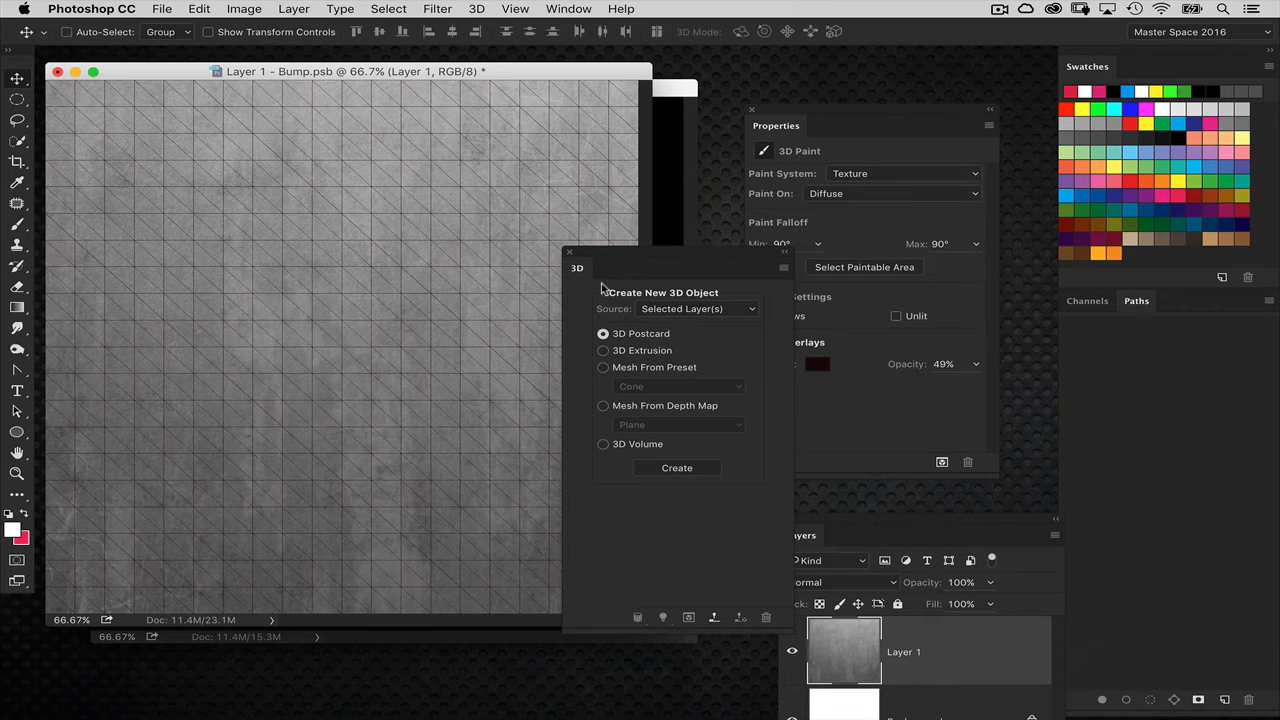
key(super+w)
key(Return)
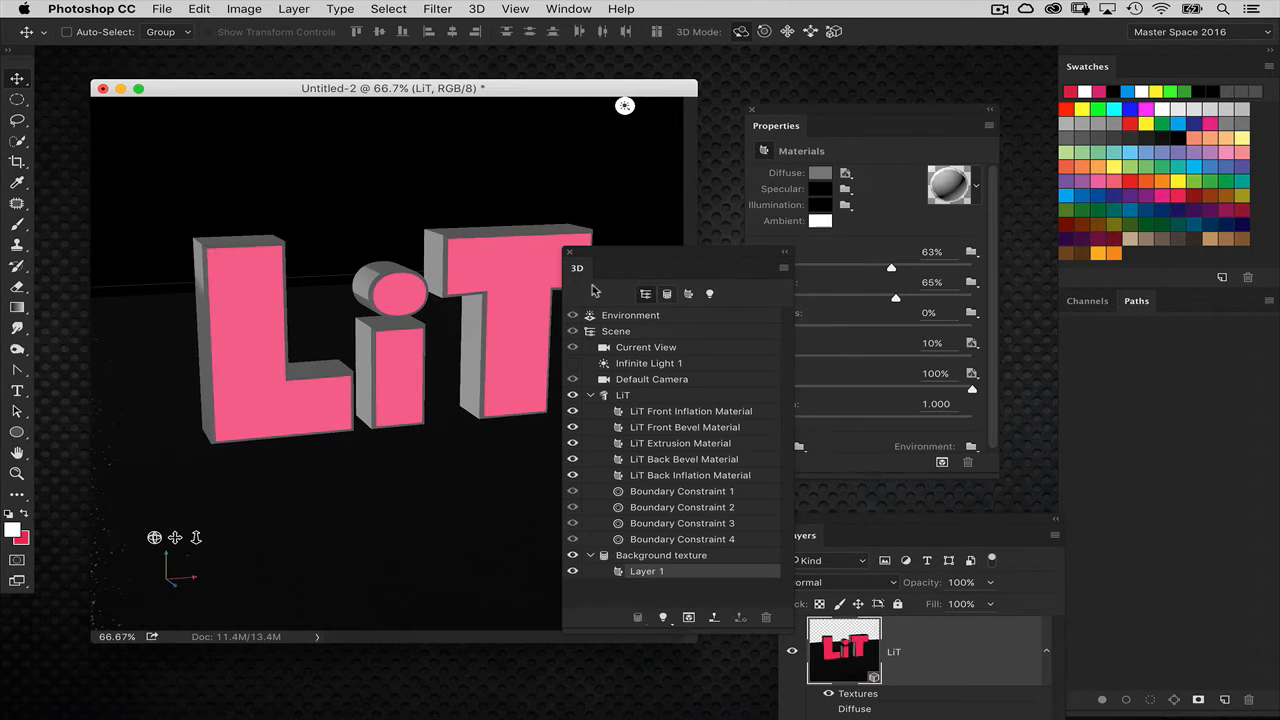
- Run a partial test render to check the bumpy reflections of the letters on the ground
drag(658, 256, 738, 248)
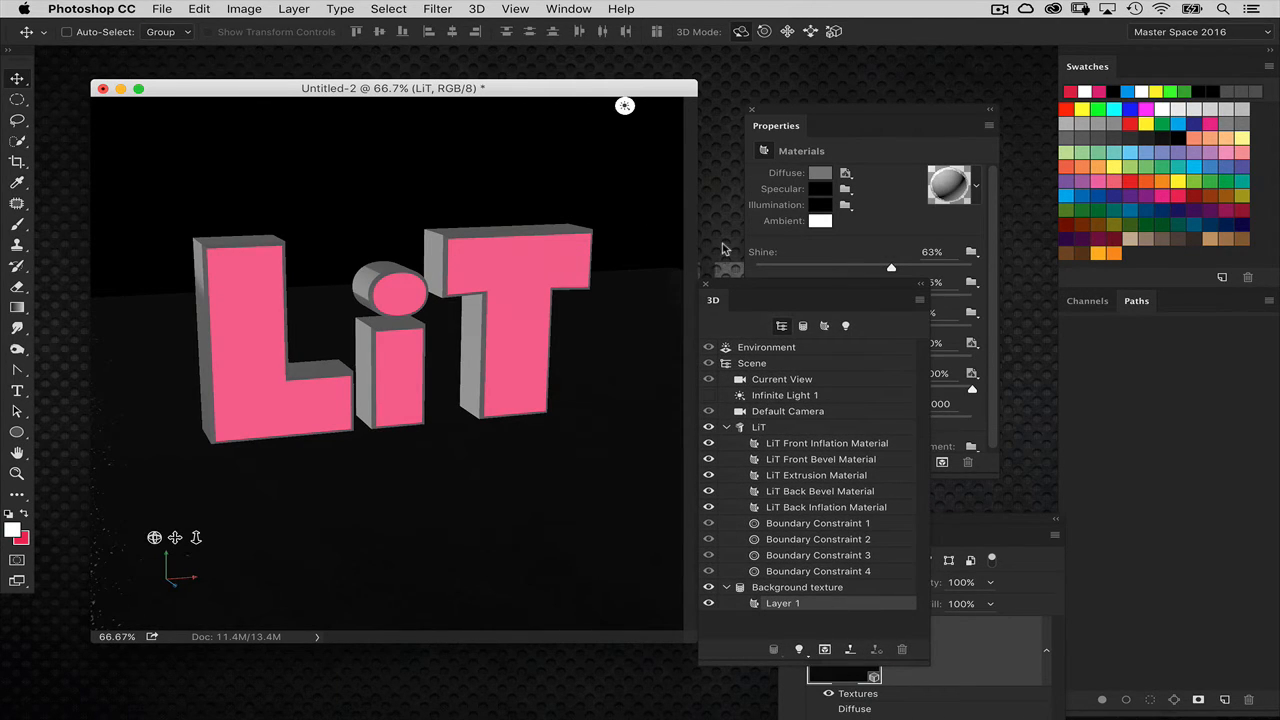
key(super+alt+shift+r)
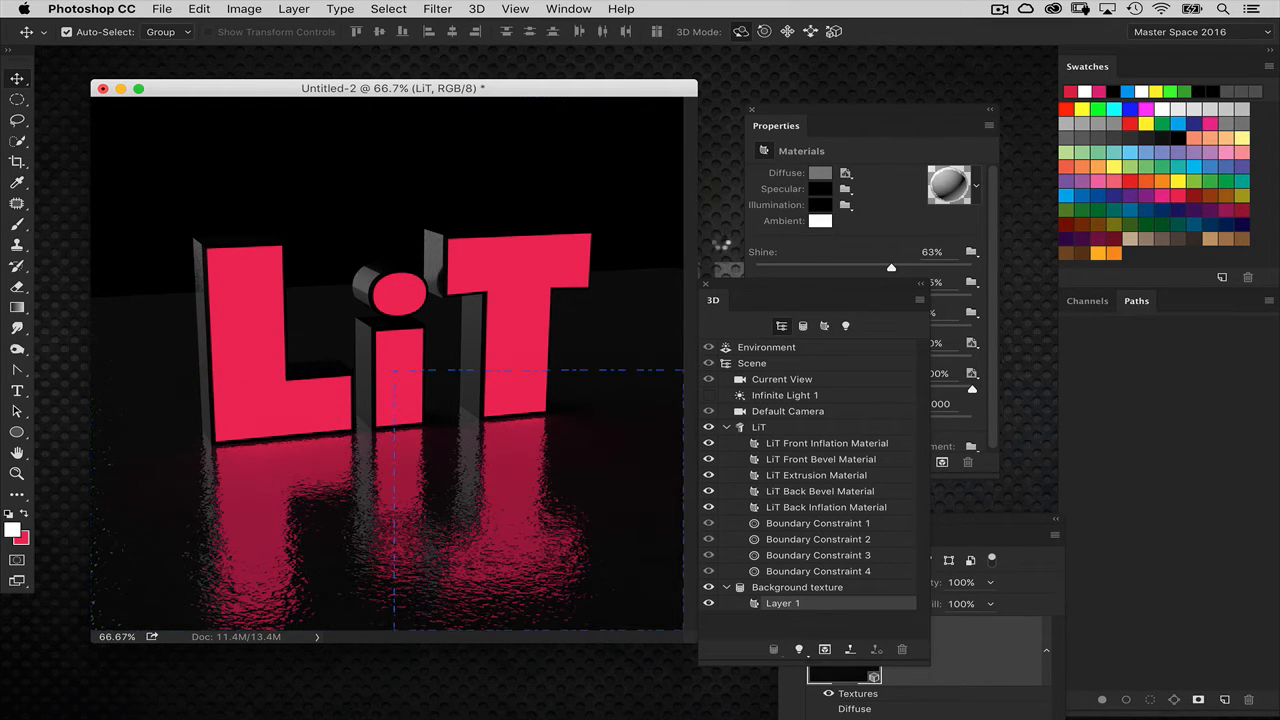
key(Escape)
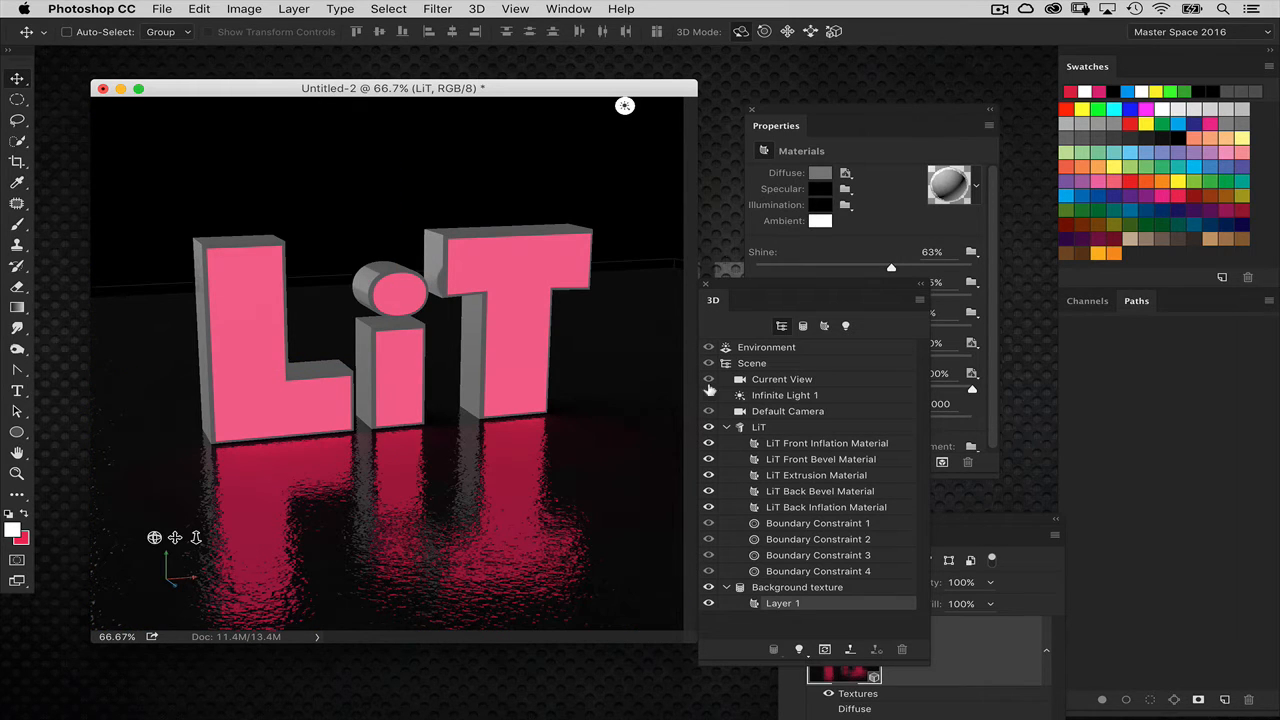
- Set the Current View camera's field of view to a 25 mm lens
click(784, 379)
drag(798, 285, 521, 212)
drag(802, 111, 840, 145)
drag(603, 205, 660, 163)
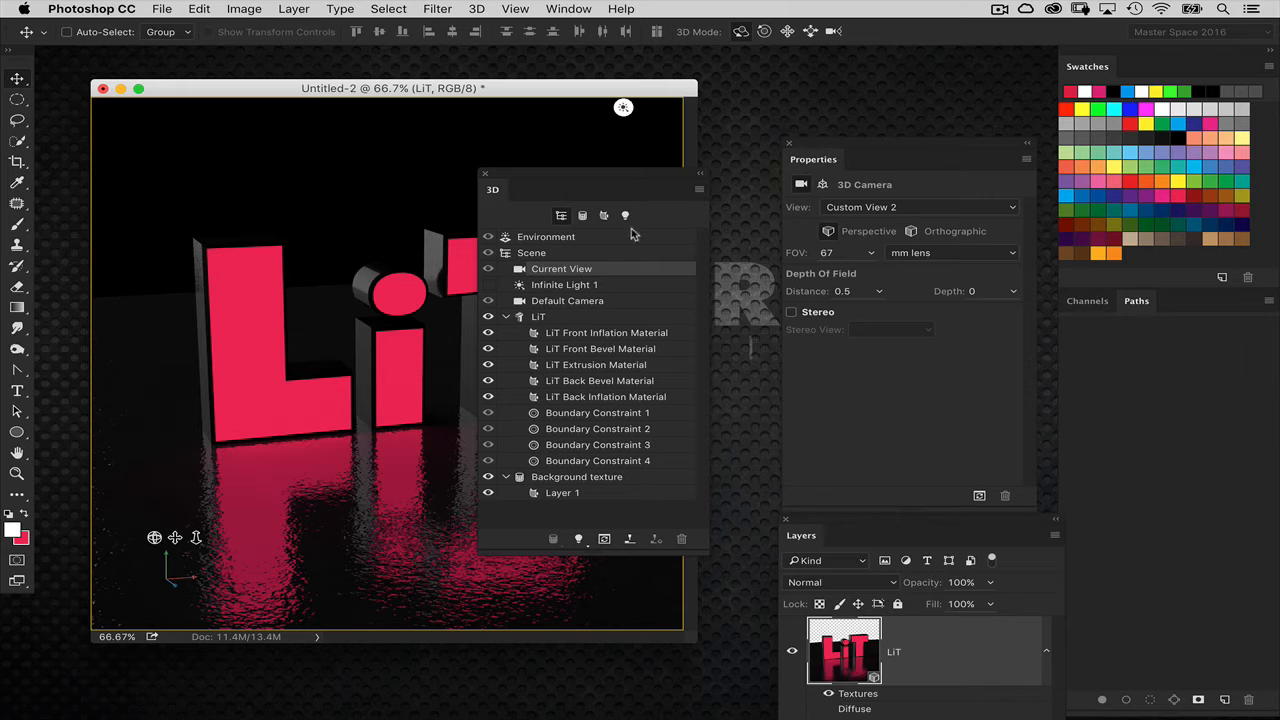
drag(693, 165, 719, 146)
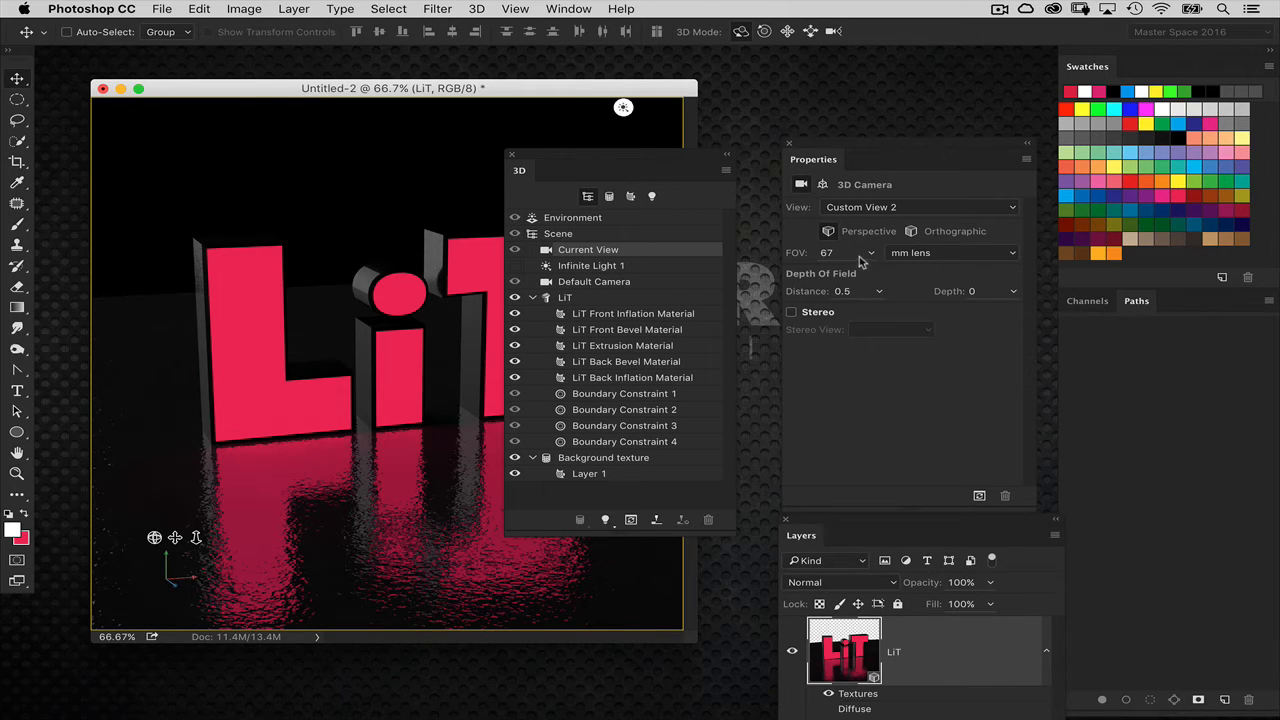
click(794, 255)
text(25)
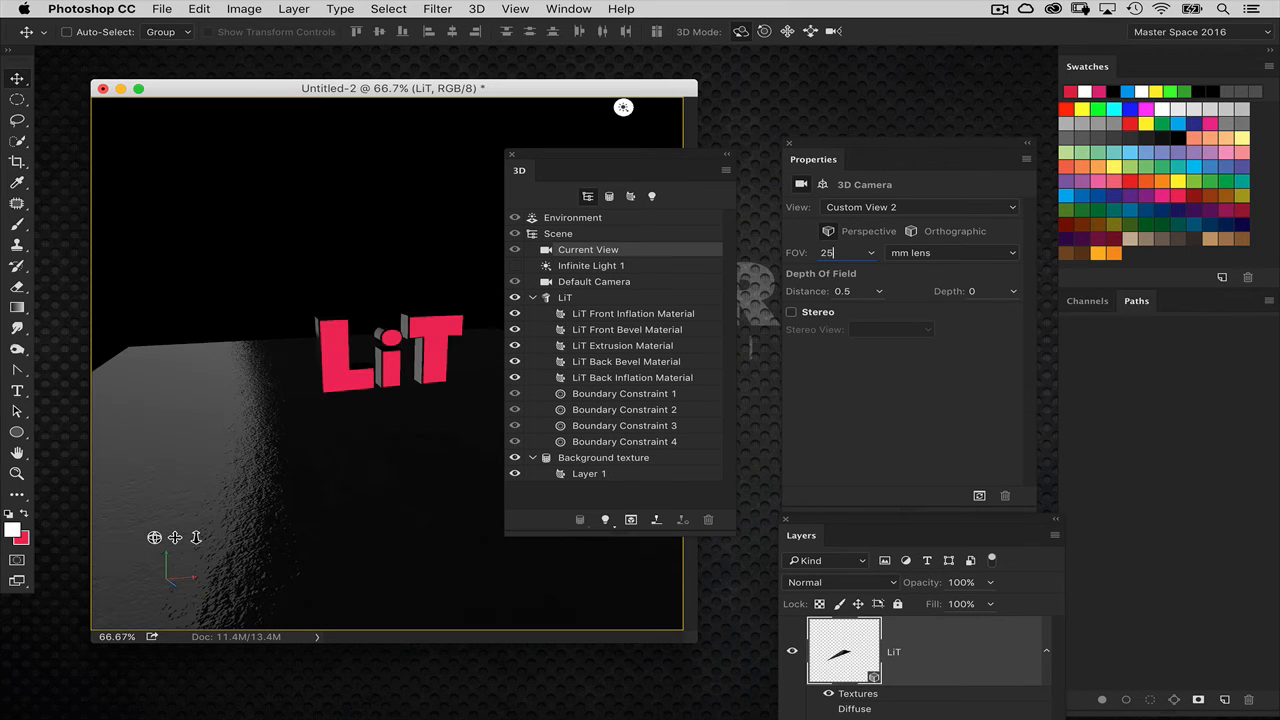
- Bring the camera closer to the letters, orbit and pan it to a higher, dramatic angle, and run a test render
drag(618, 157, 753, 287)
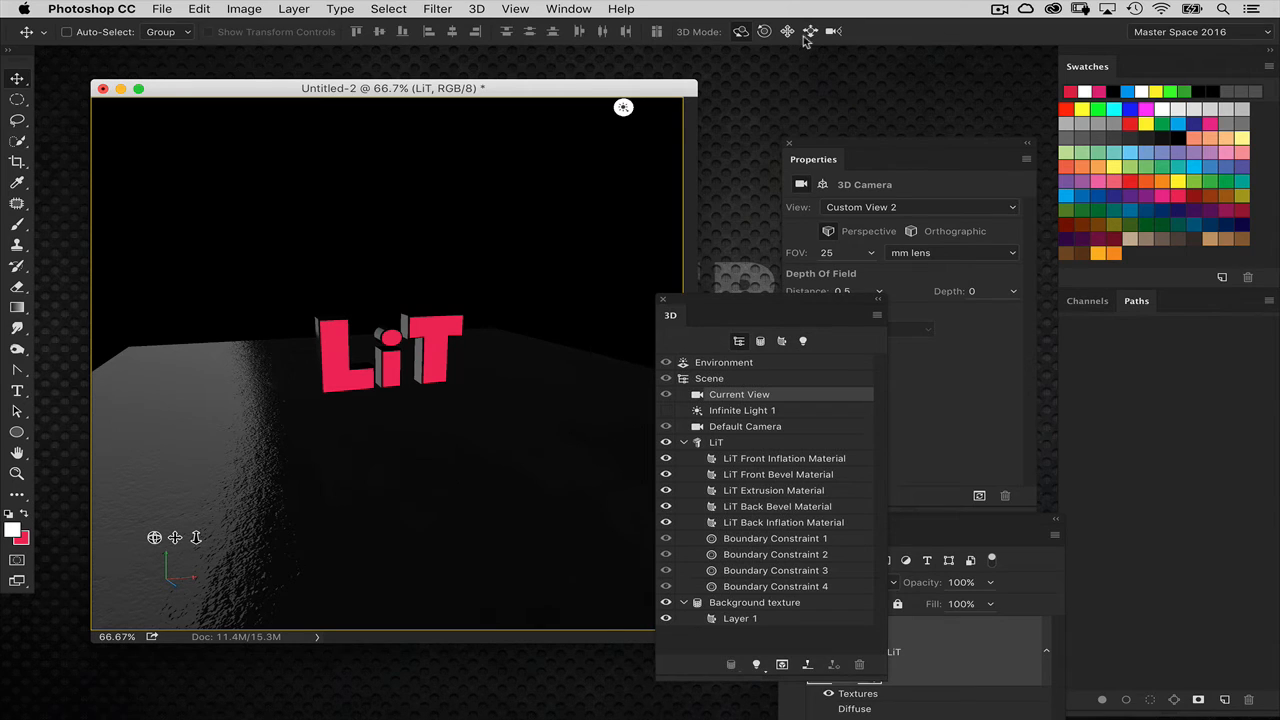
click(810, 31)
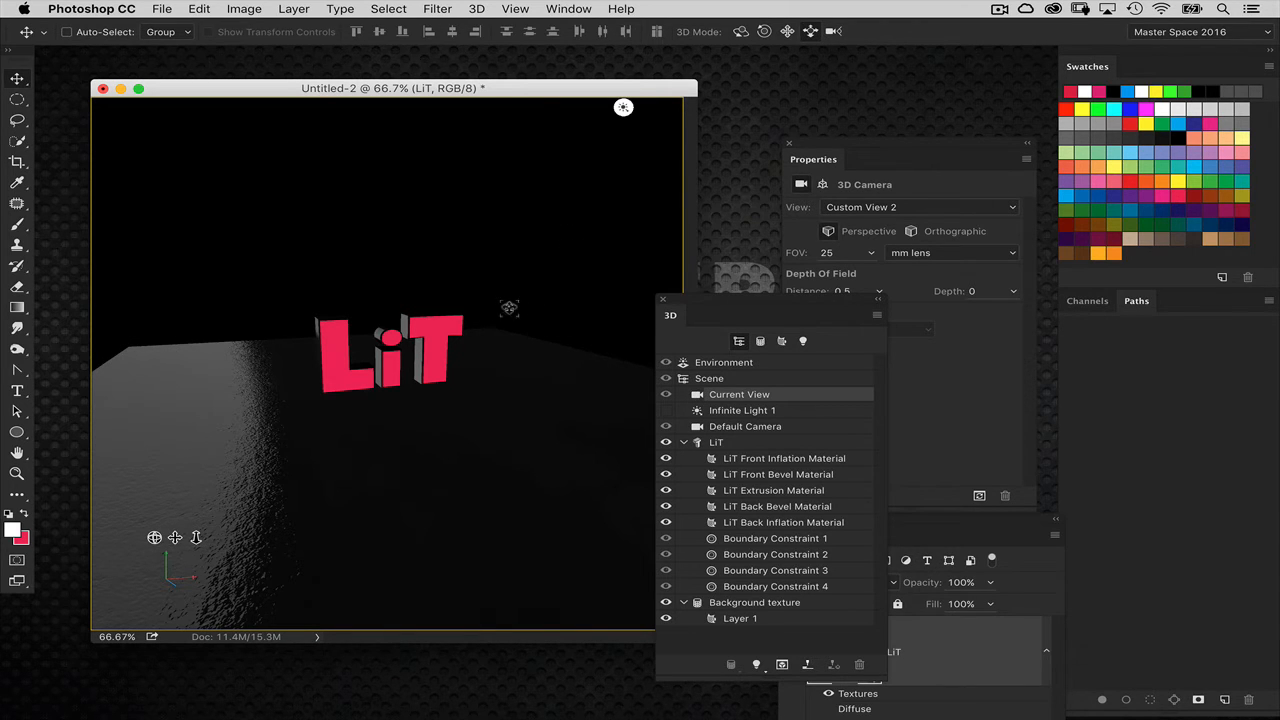
drag(526, 325, 545, 470)
click(739, 33)
drag(586, 223, 595, 254)
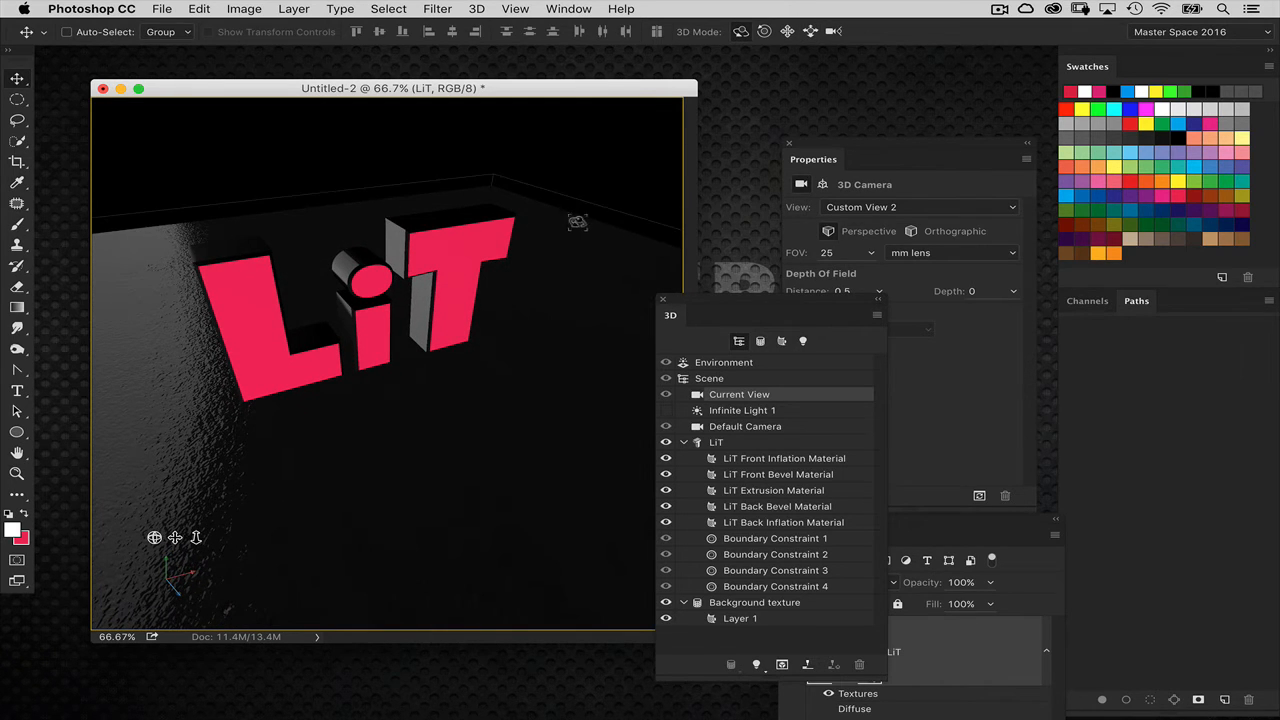
click(786, 35)
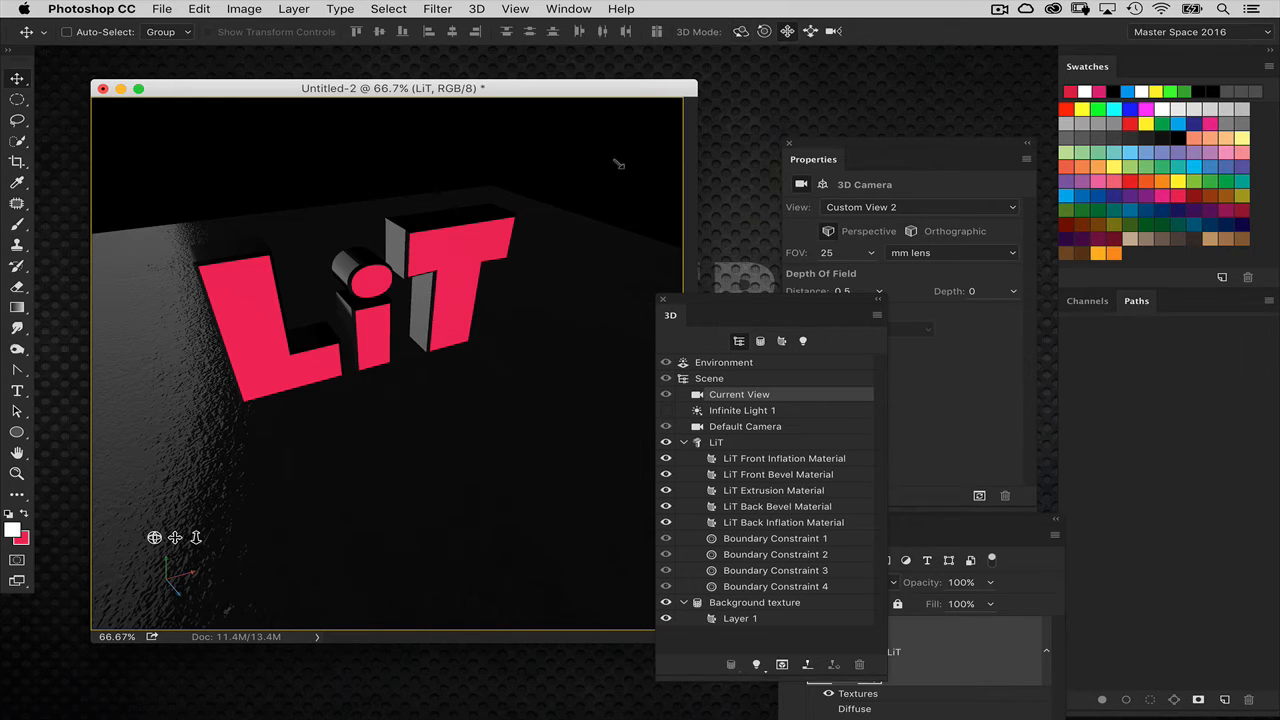
drag(618, 158, 622, 165)
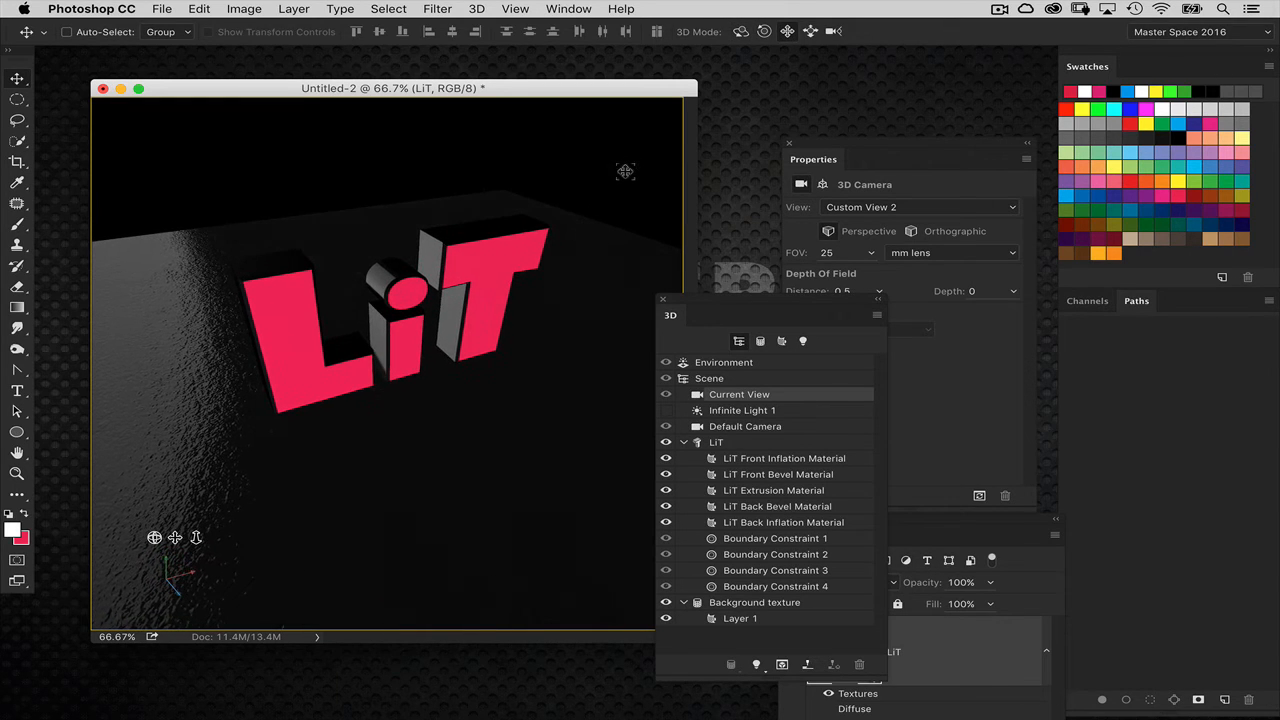
key(alt+shift+super+r)
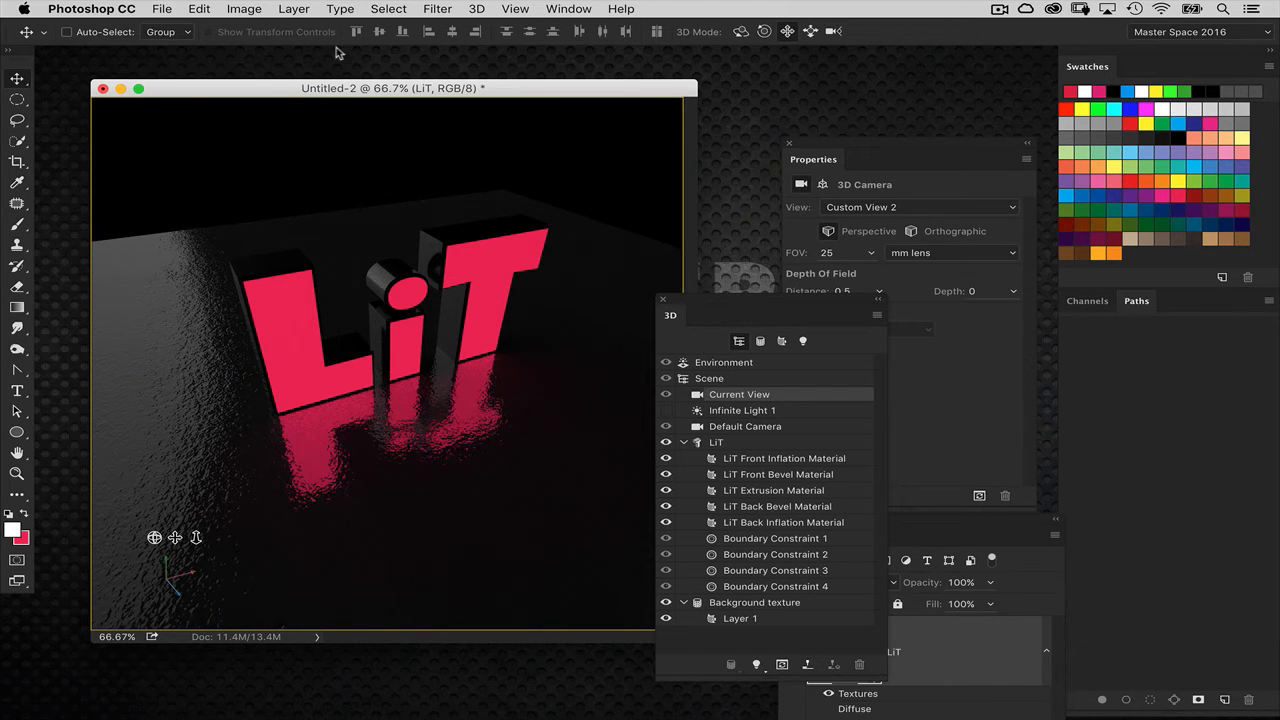
- Save the document to the Desktop in Photoshop format as lit_text.psd
drag(283, 92, 265, 88)
click(161, 8)
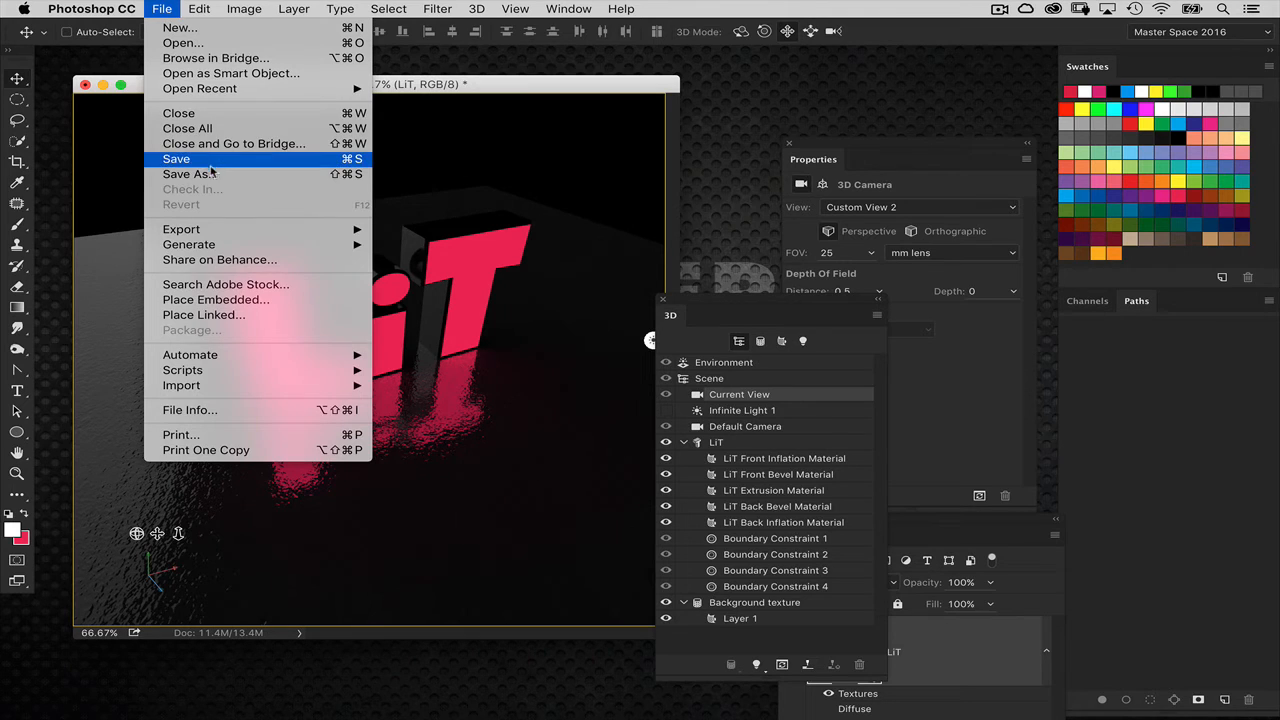
click(300, 174)
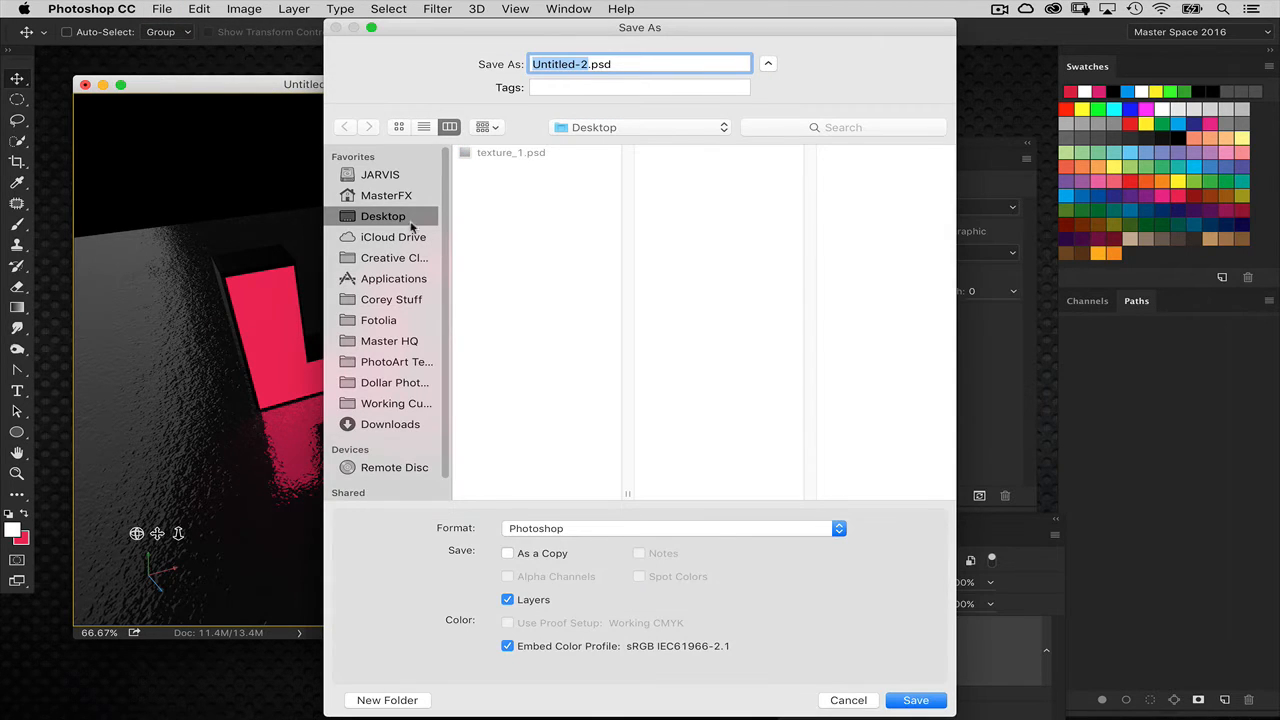
text(save_1)
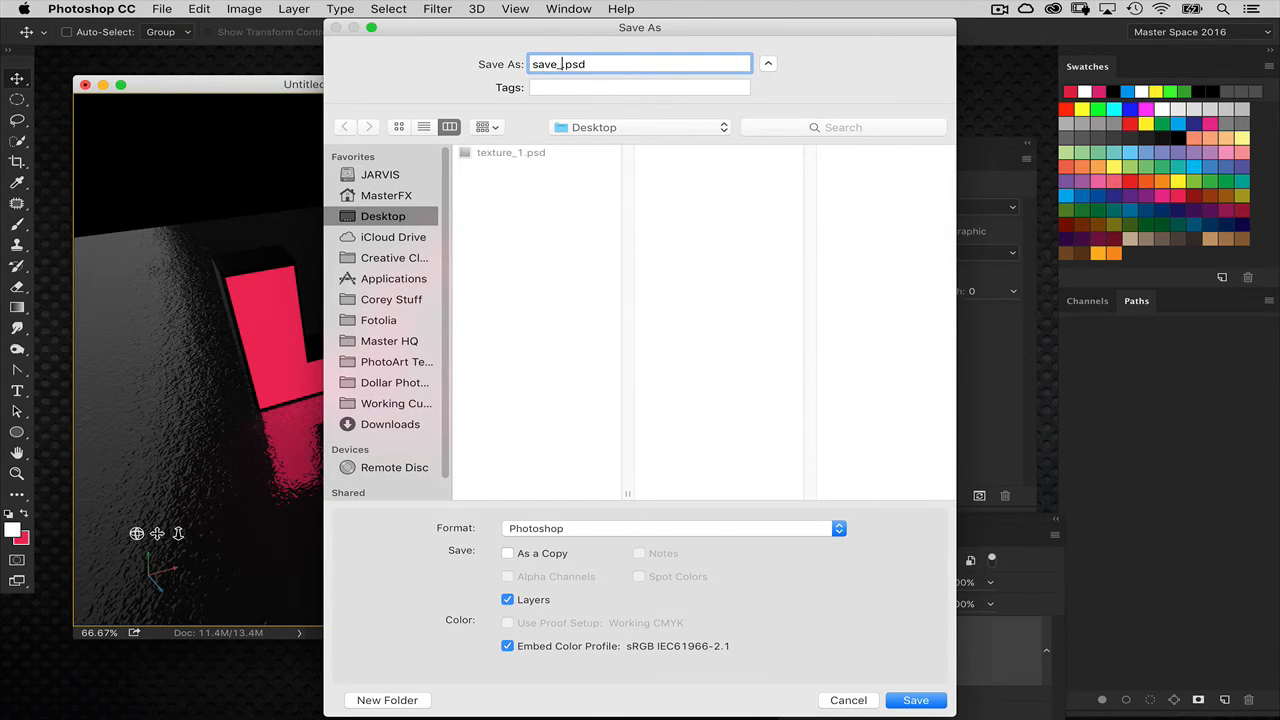
key(BackSpace)
key(BackSpace)
key(BackSpace)
key(BackSpace)
key(BackSpace)
text(lit_text)
key(Return)
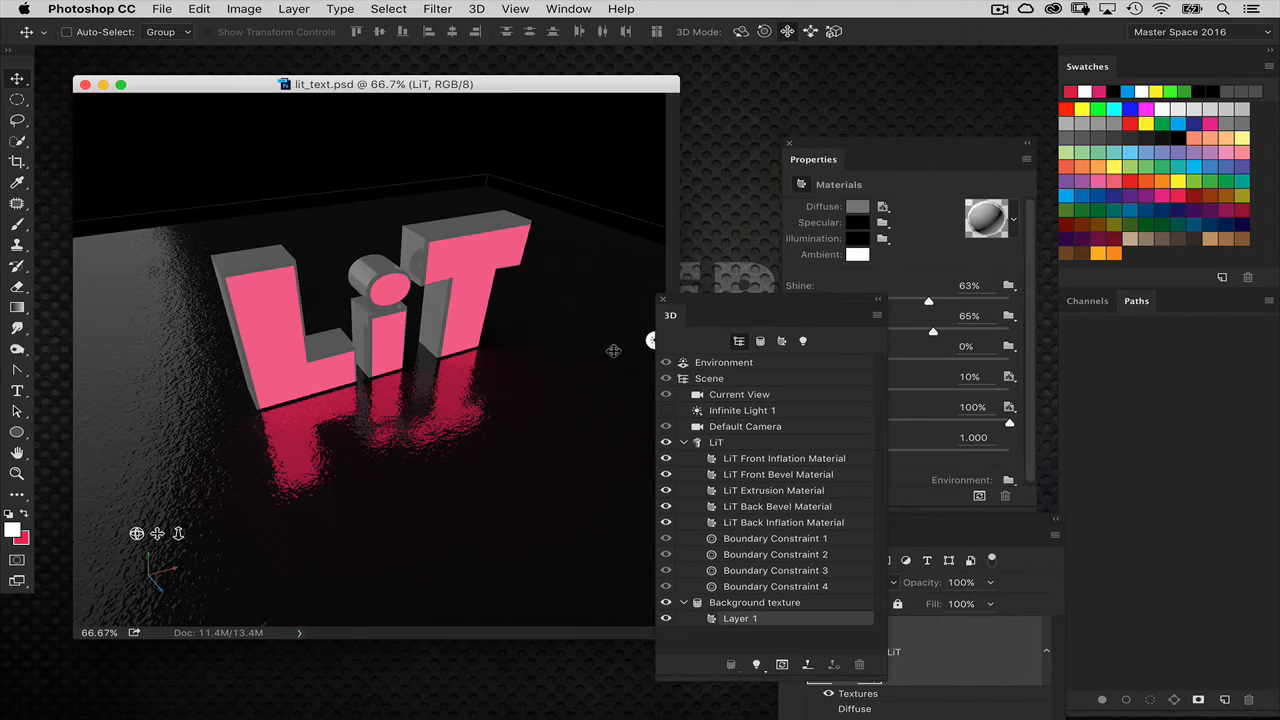
- Scale up the Background texture ground plane uniformly and move it back beneath the letters
drag(690, 308, 750, 217)
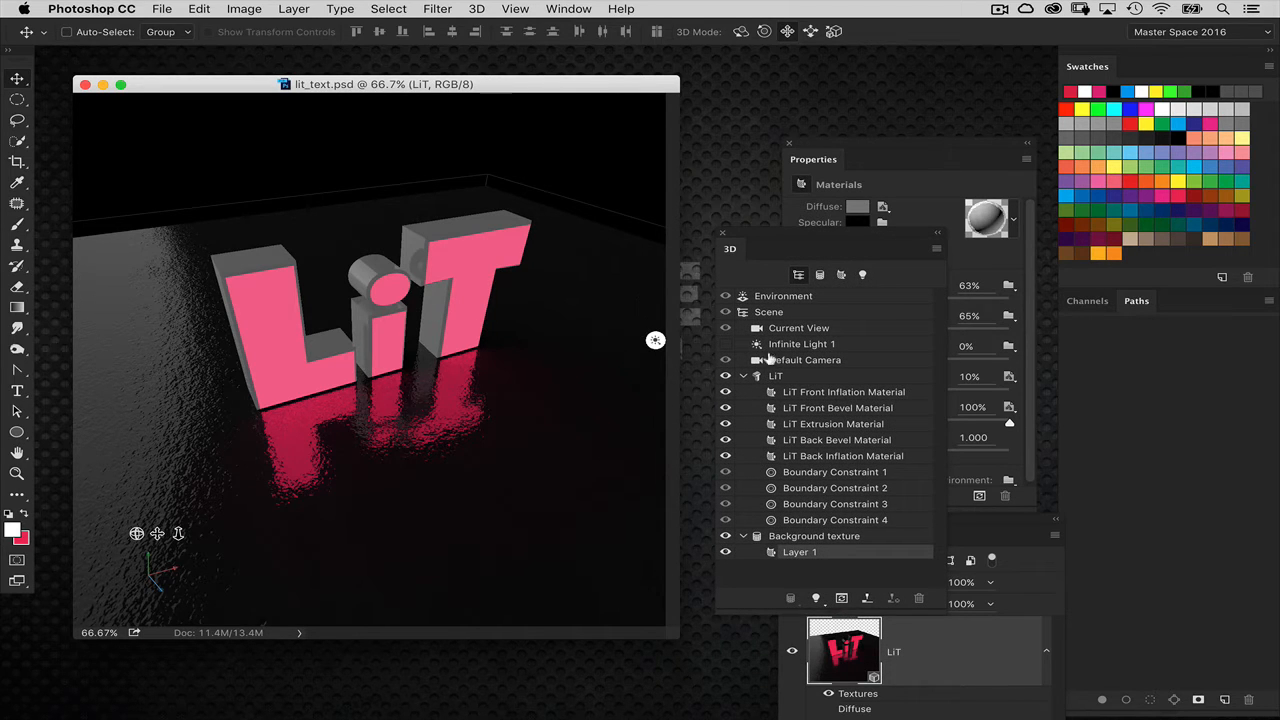
click(798, 537)
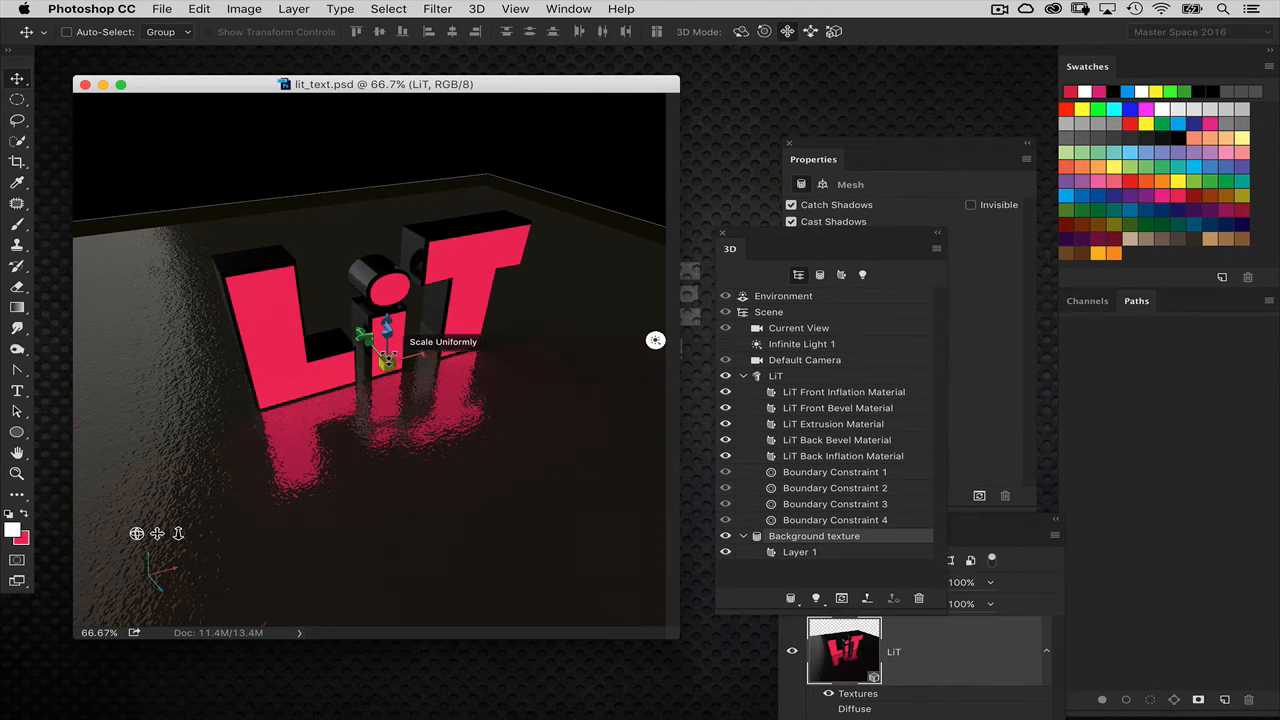
drag(386, 362, 591, 201)
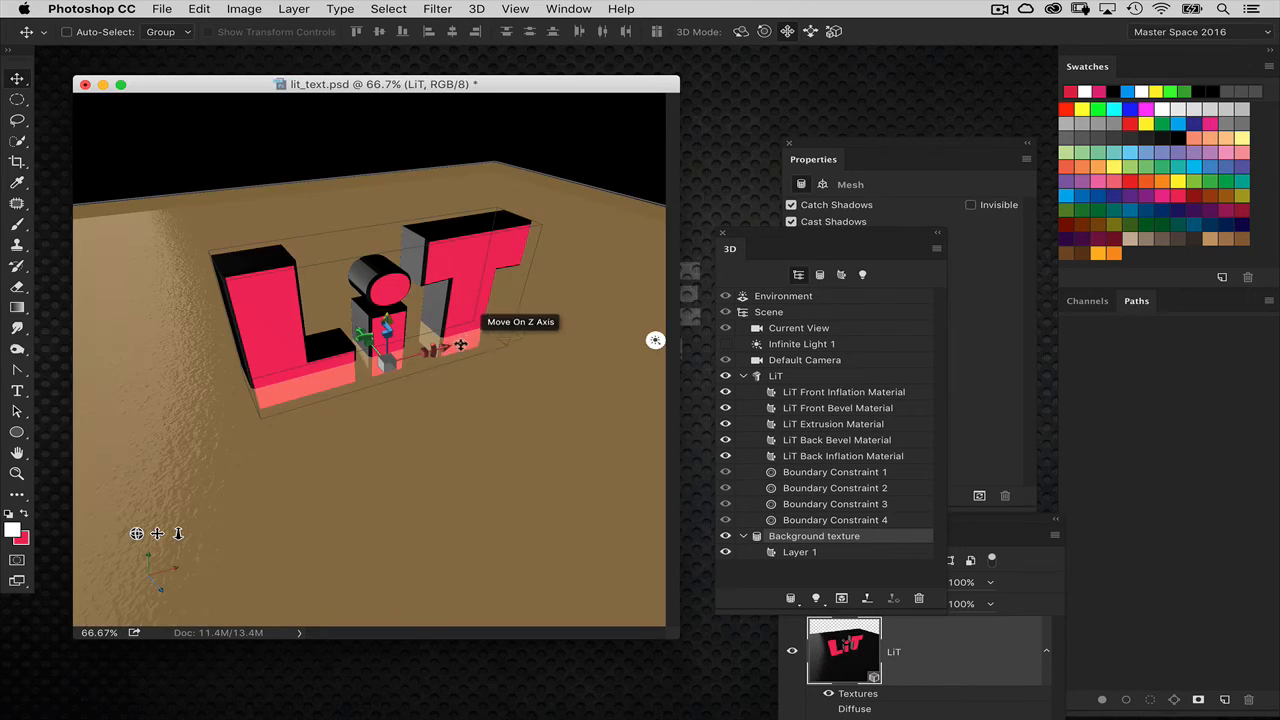
drag(438, 347, 431, 289)
- Select the LiT mesh and arrange the 3D and Properties panels side by side, clear of the document
drag(718, 240, 636, 290)
click(645, 176)
click(616, 477)
drag(829, 152, 922, 152)
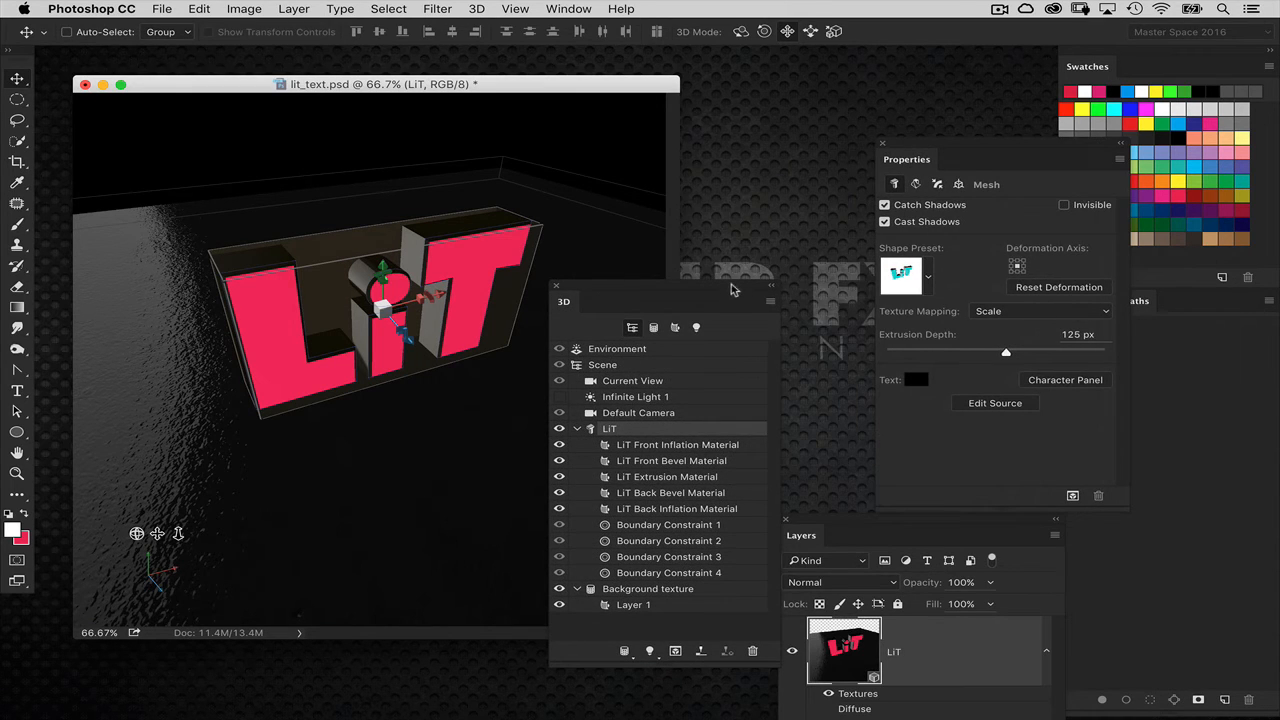
drag(731, 289, 787, 226)
drag(905, 152, 933, 152)
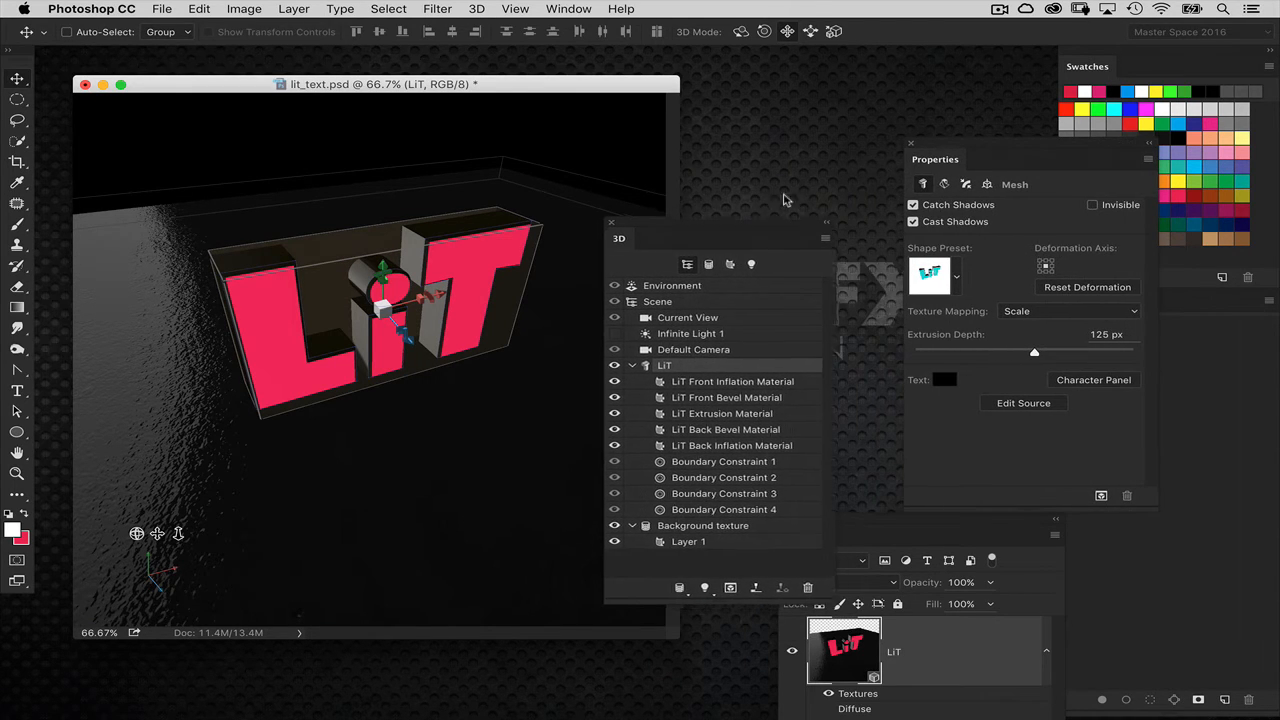
drag(785, 238, 831, 163)
drag(938, 158, 982, 172)
drag(800, 160, 838, 143)
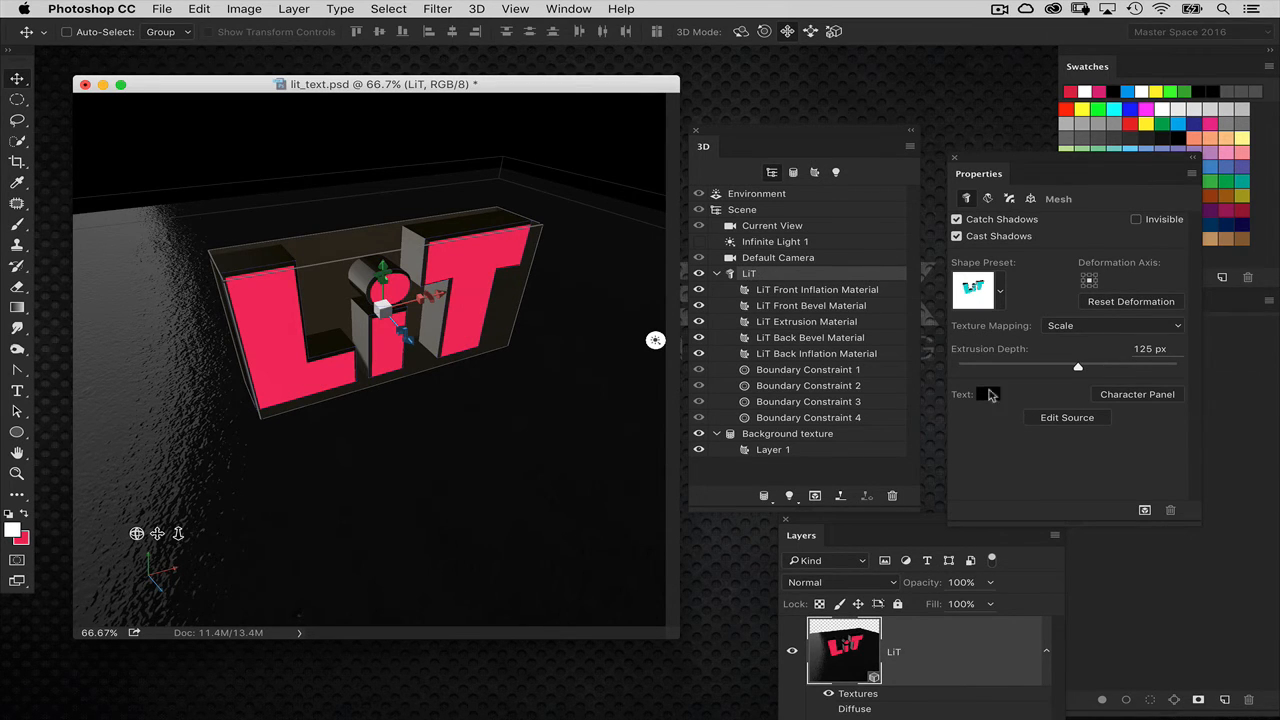
- Open the LiT mesh's editable source text for inspection and close it, discarding the type edits
click(1052, 423)
click(360, 304)
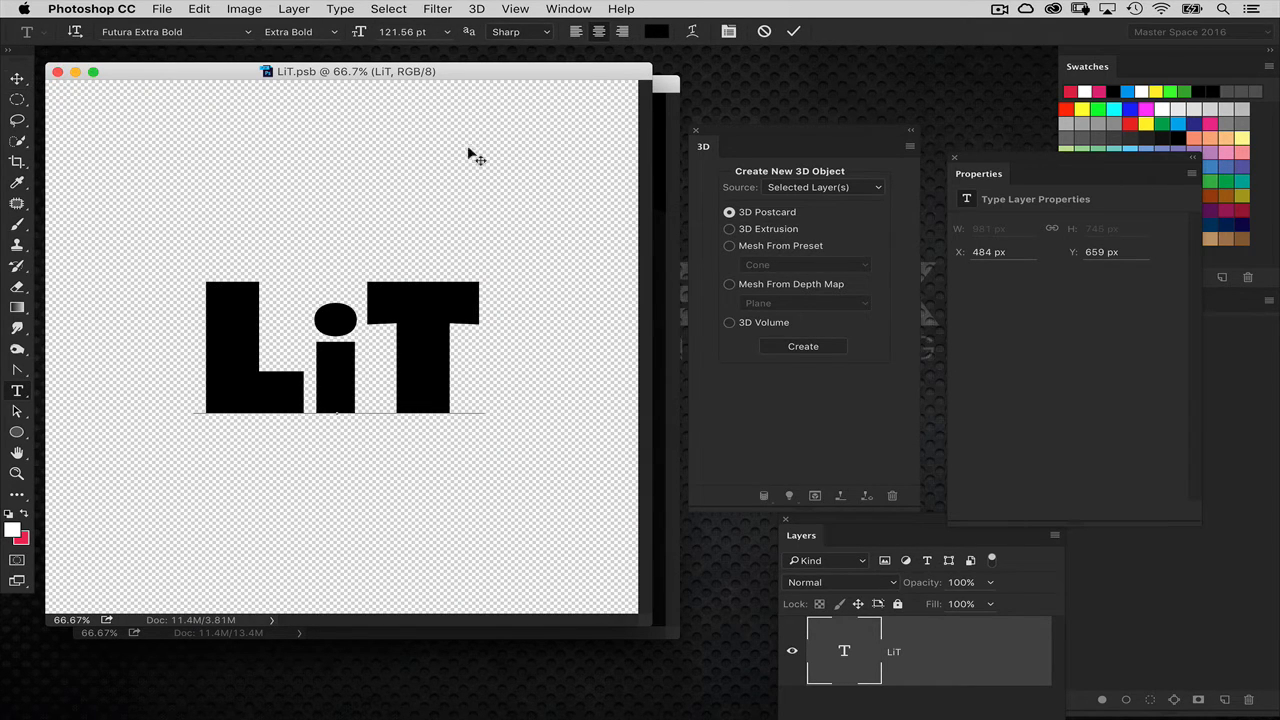
drag(134, 73, 205, 102)
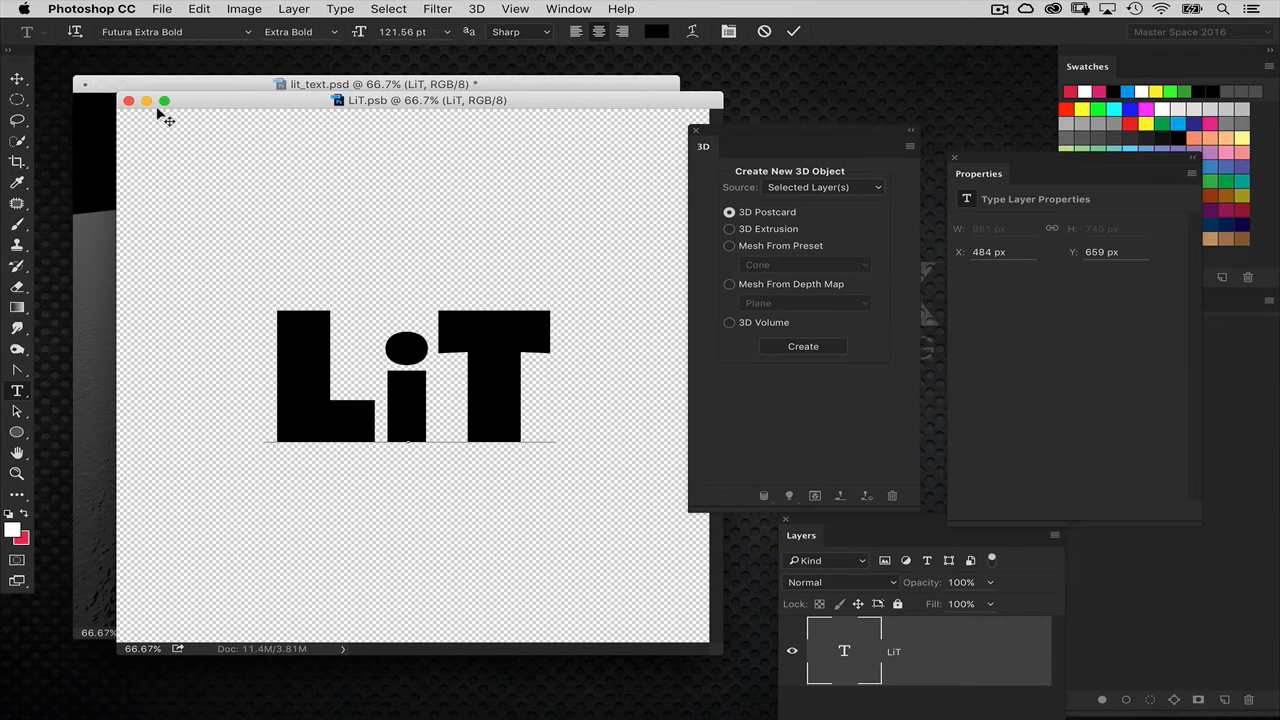
key(super+w)
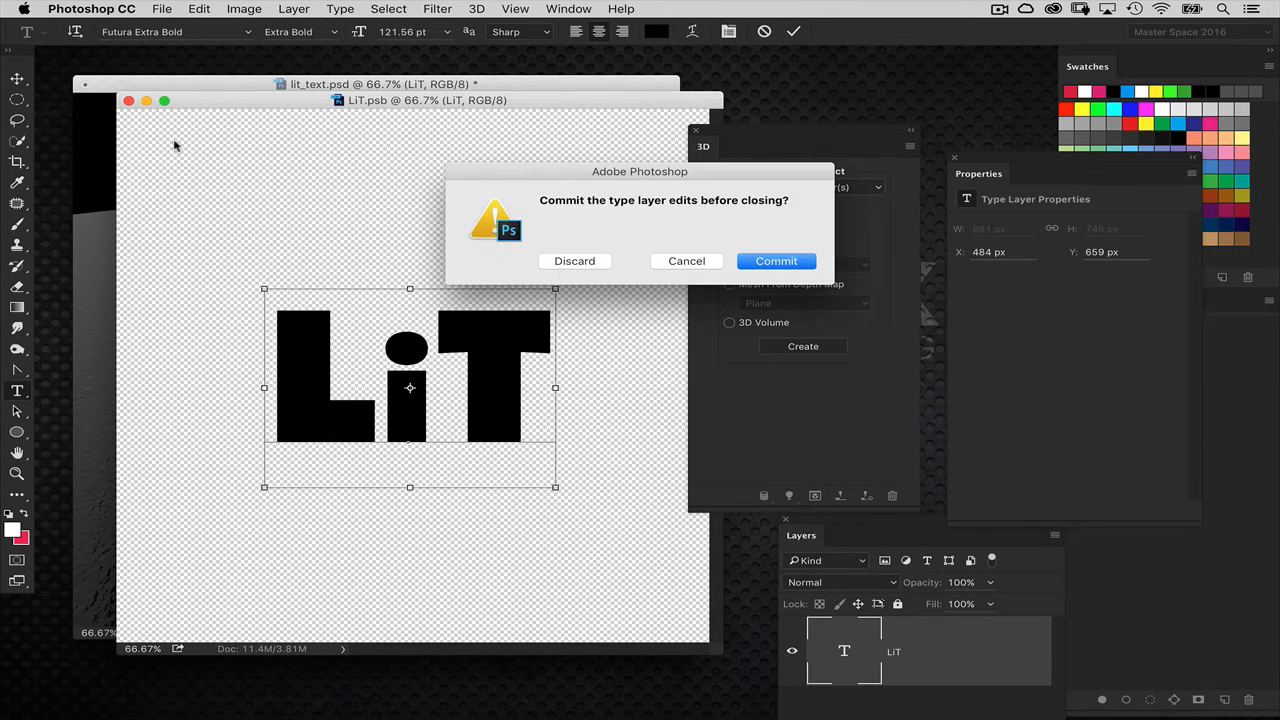
click(556, 261)
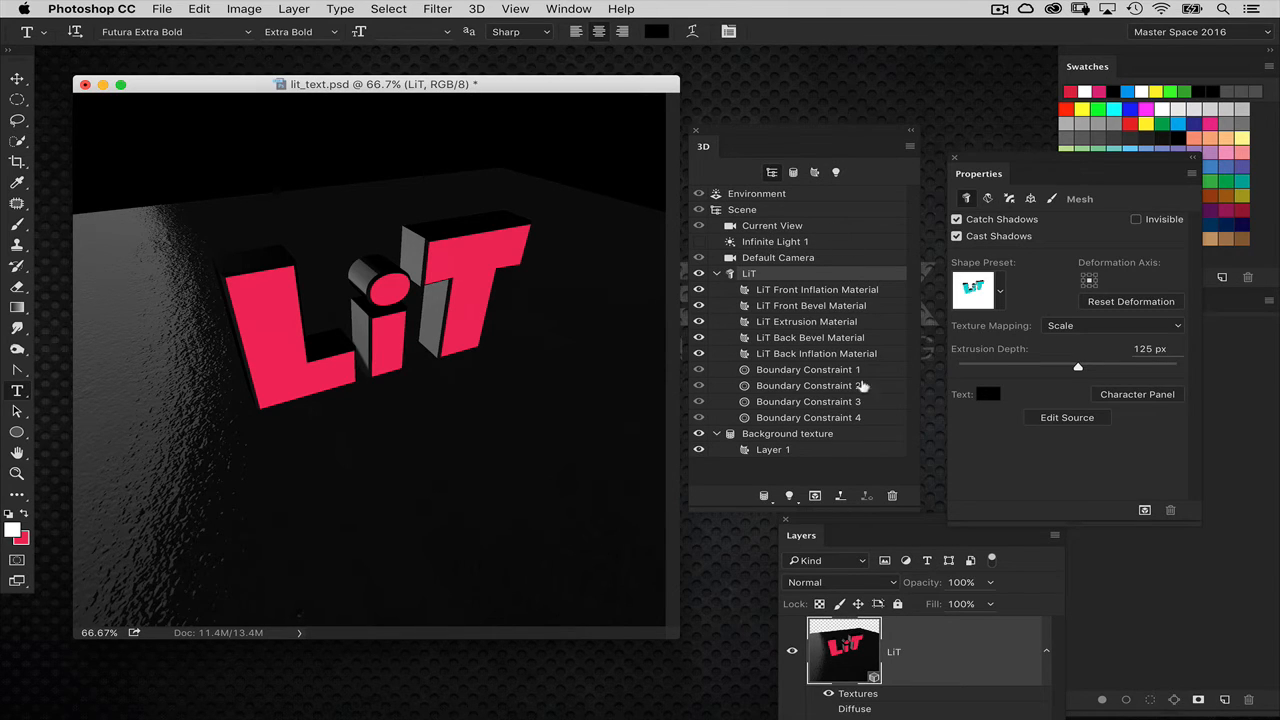
- Split the LiT extrusion into separate letter meshes
drag(831, 521, 778, 540)
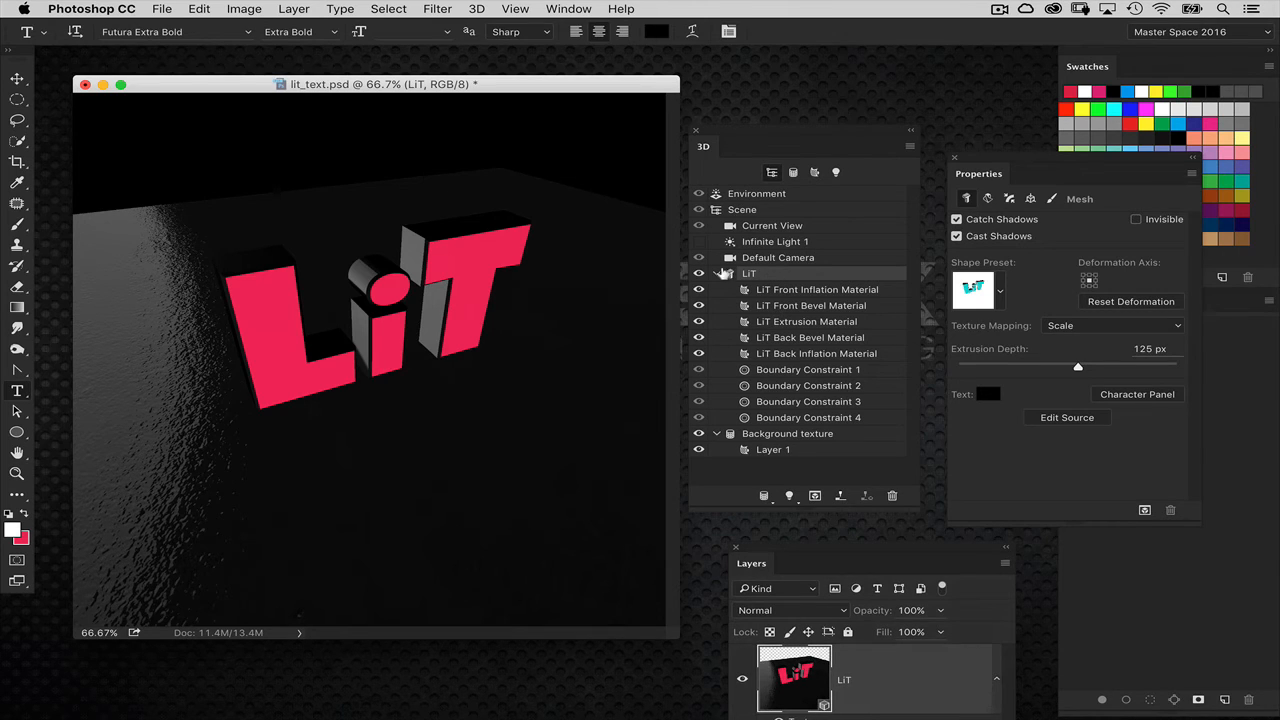
click(478, 9)
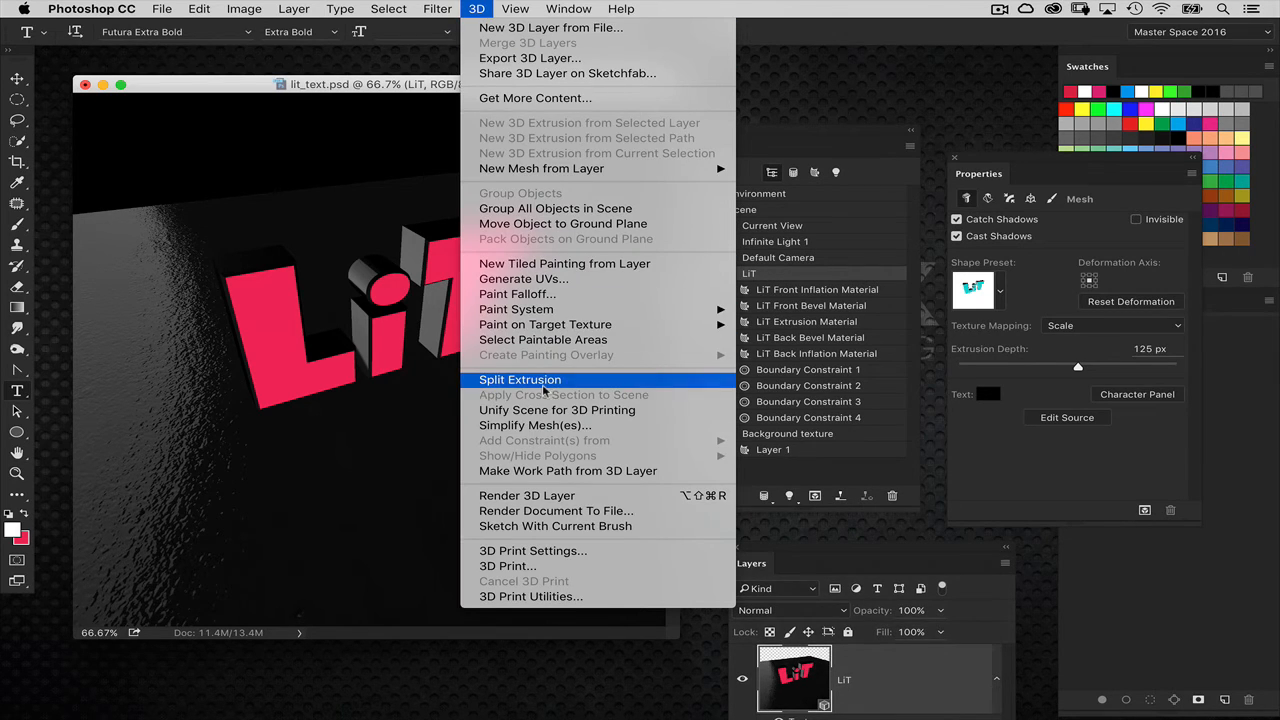
click(584, 384)
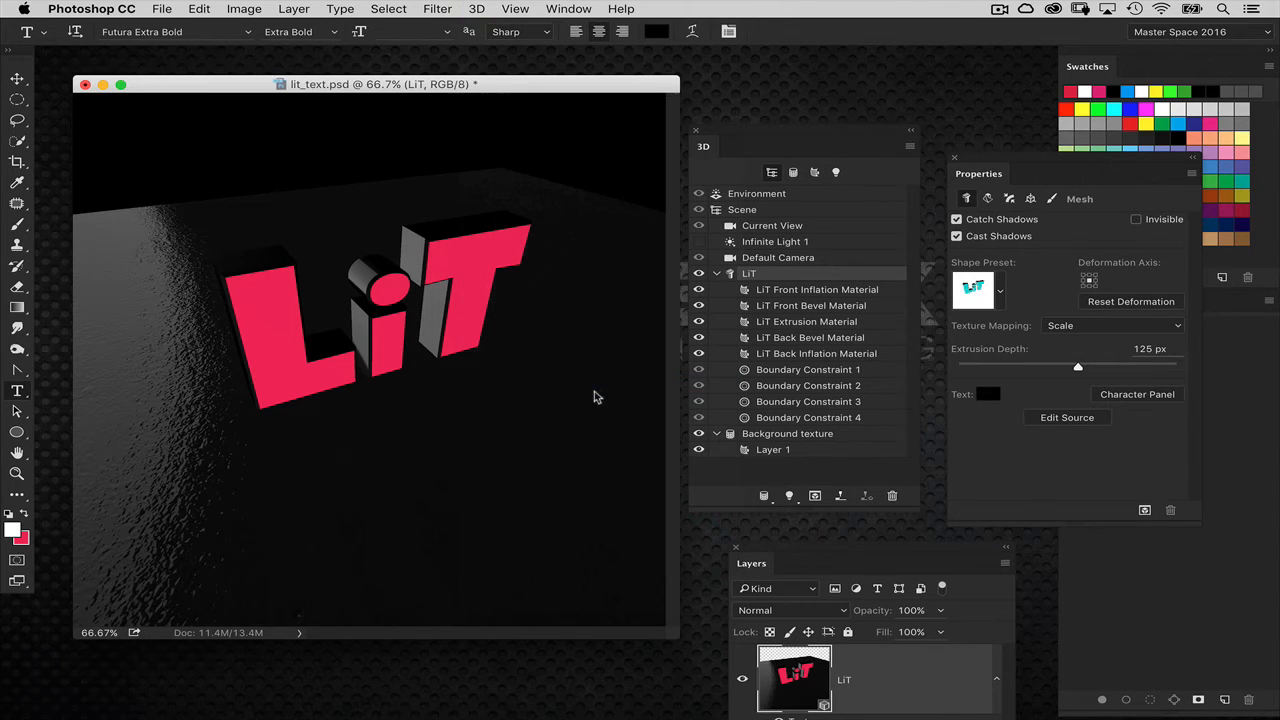
click(456, 265)
click(18, 80)
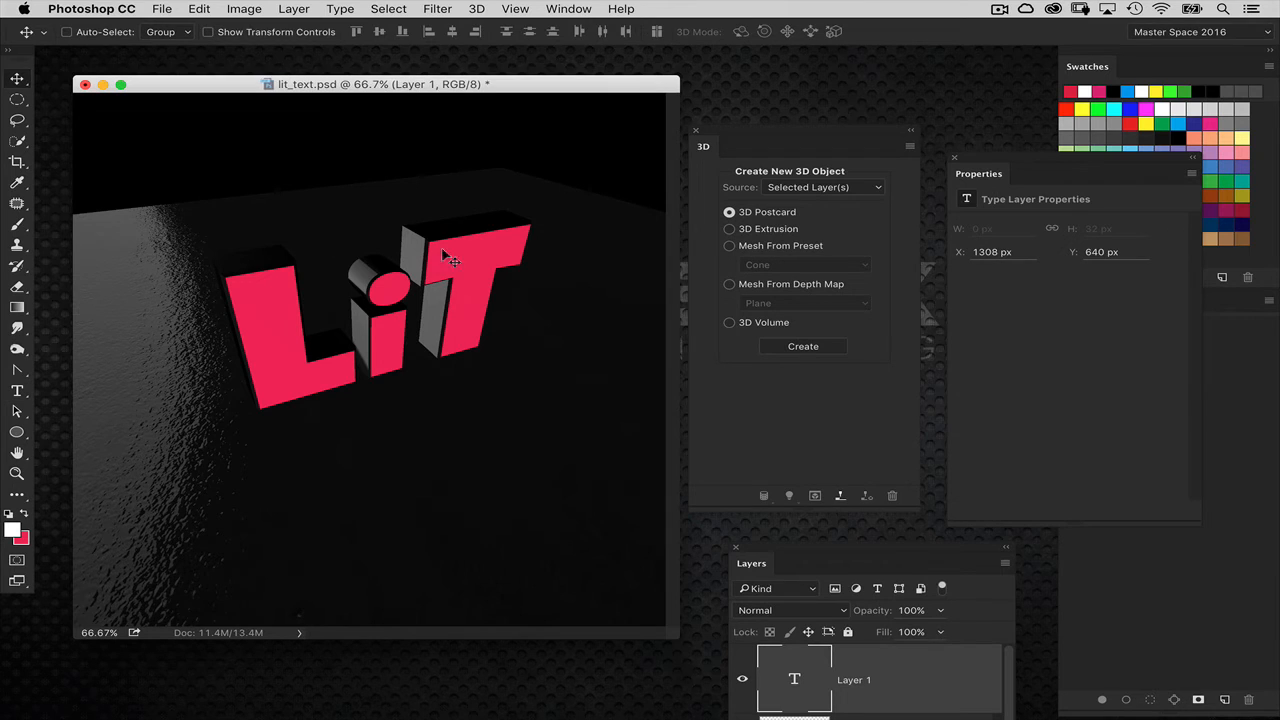
drag(790, 547, 817, 205)
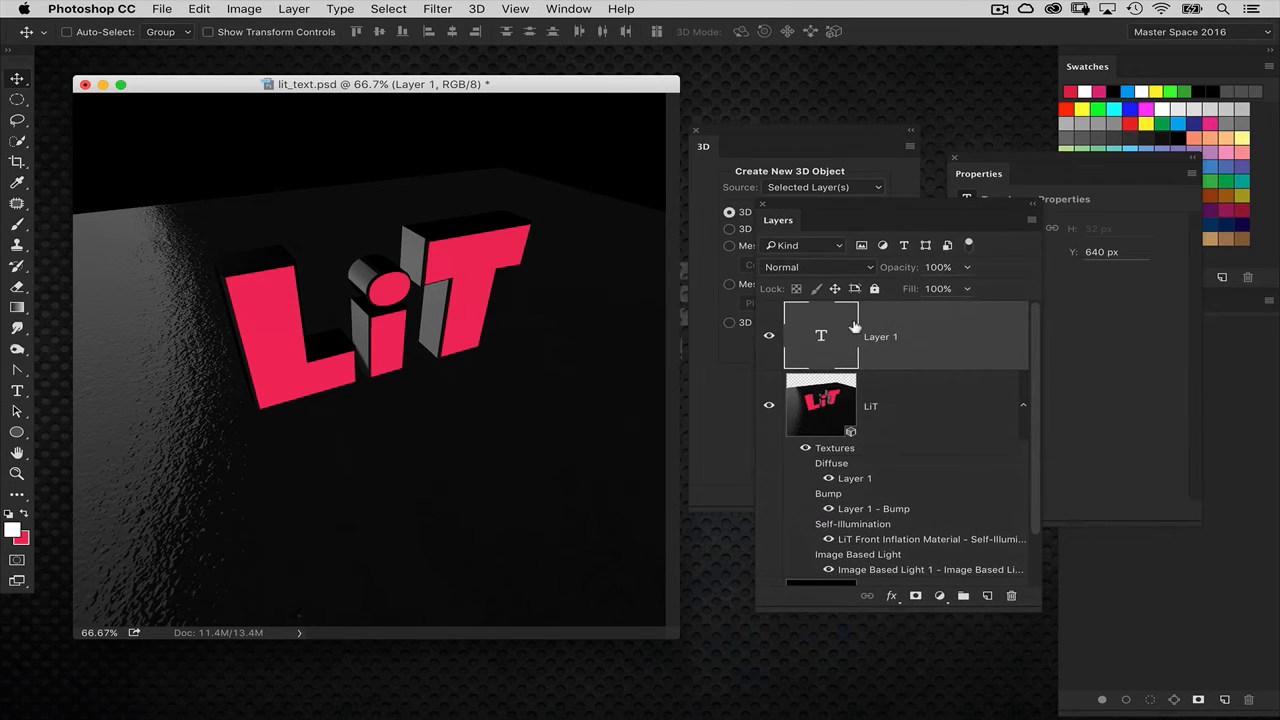
drag(858, 330, 922, 521)
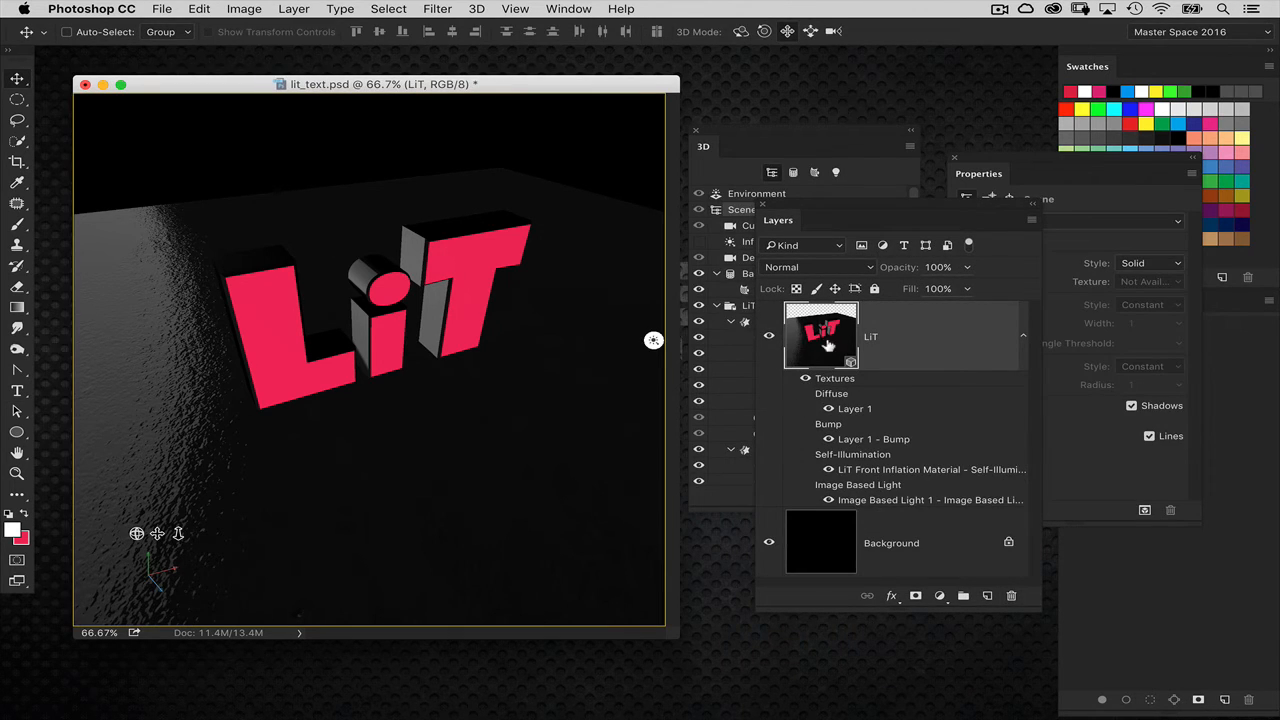
drag(822, 217, 894, 422)
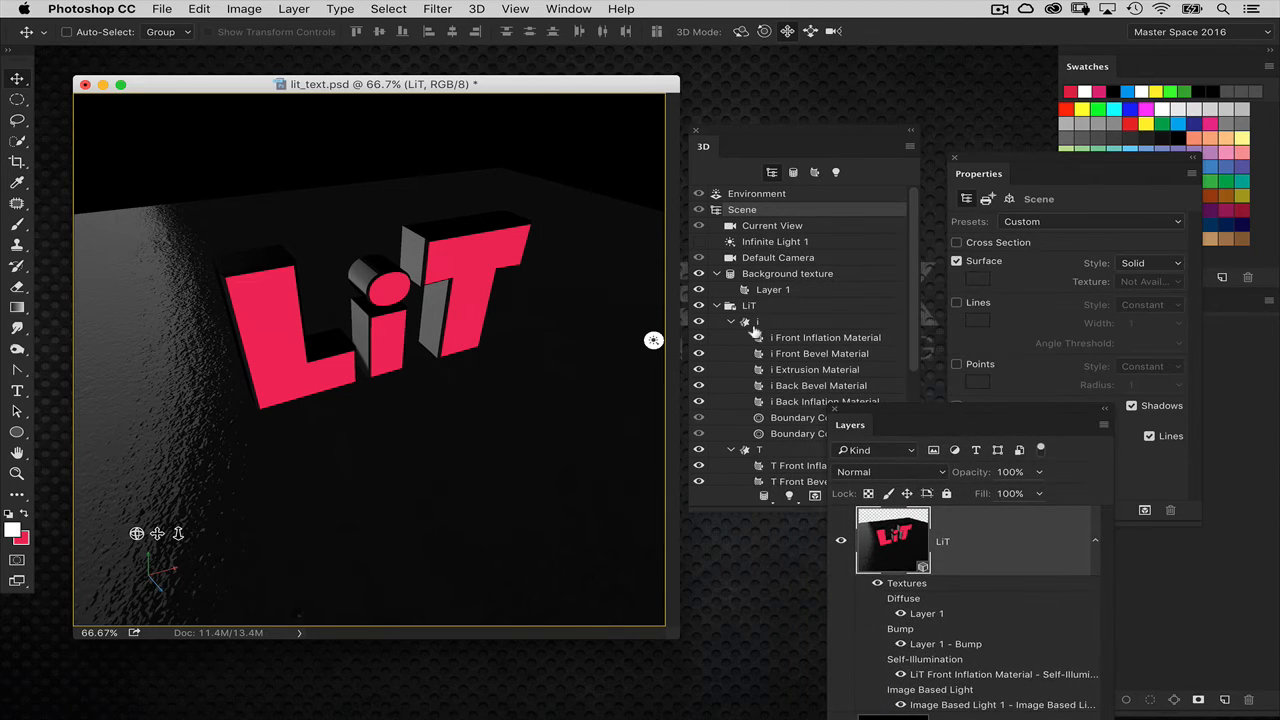
- Rotate the letter T around its Y axis and move it along its X axis away from the i
click(474, 254)
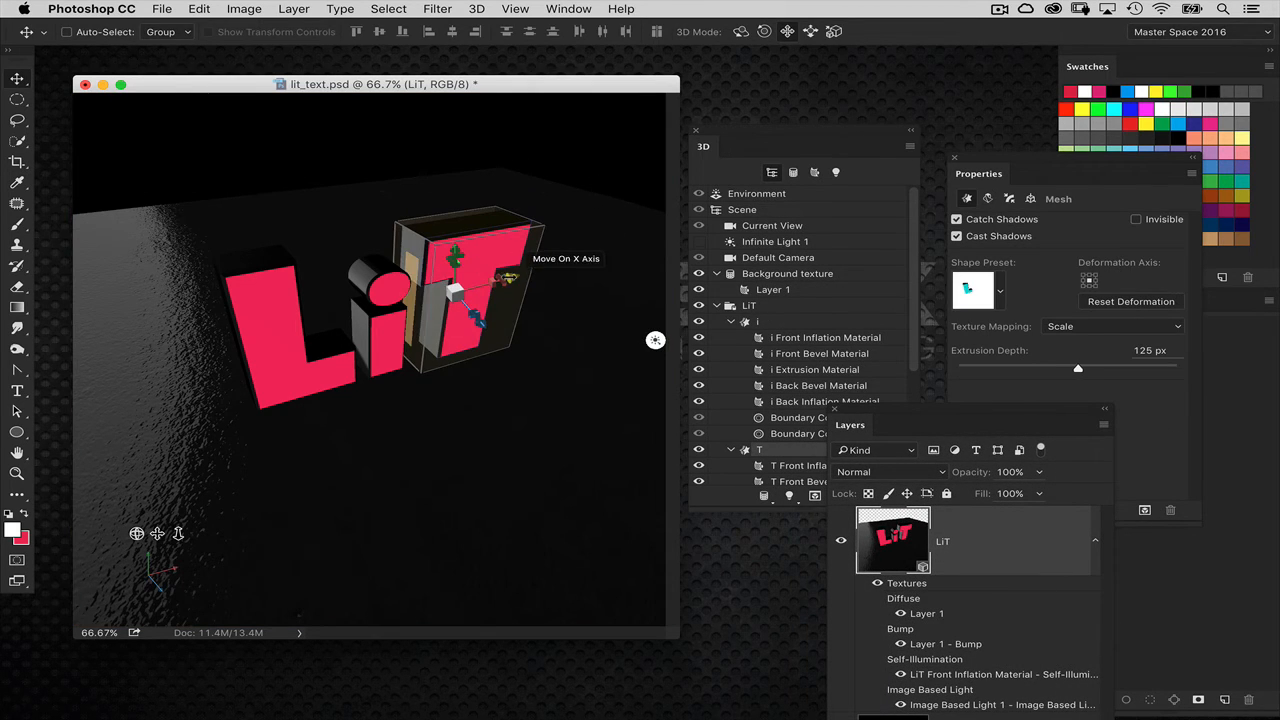
drag(508, 289, 507, 315)
click(516, 296)
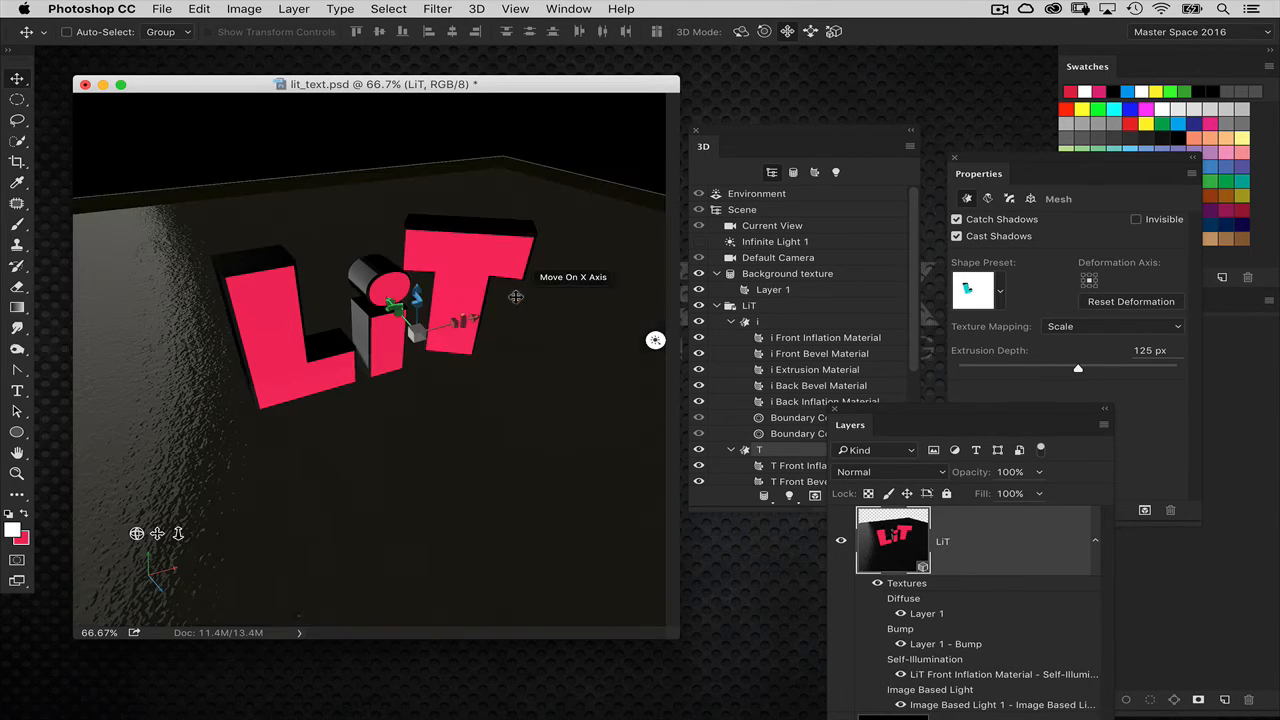
click(505, 258)
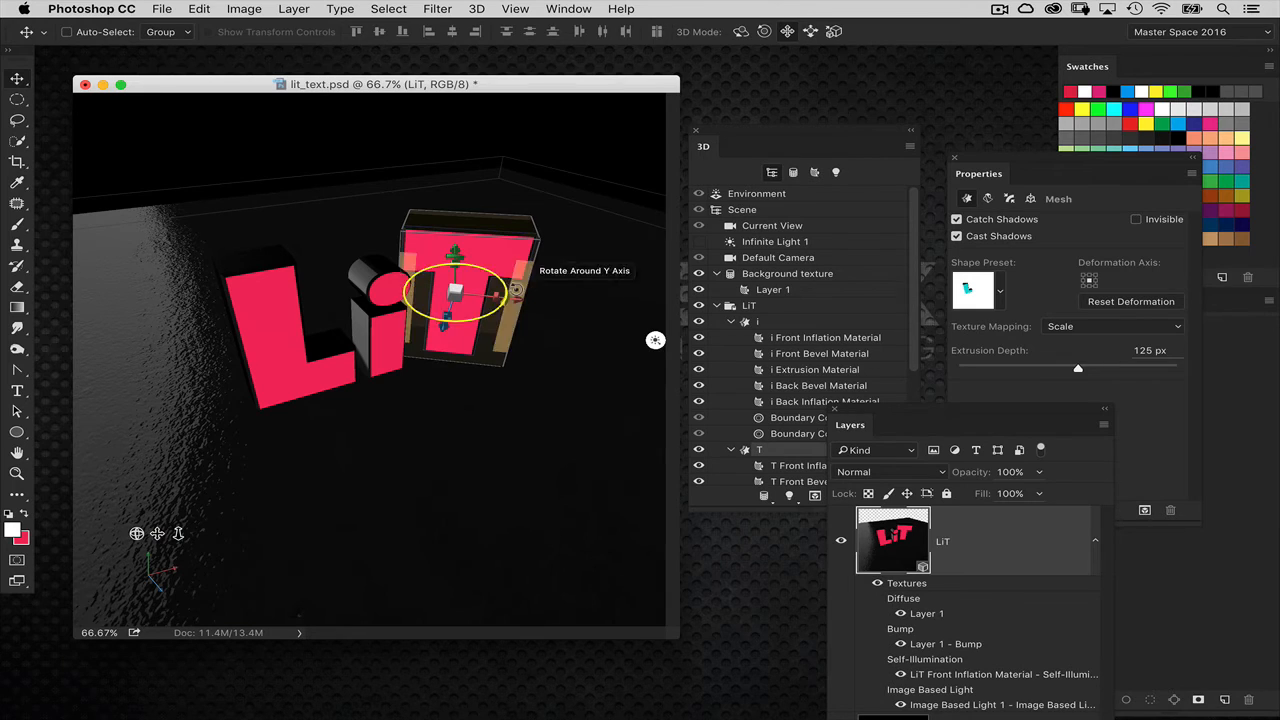
mouse_move(516, 296)
mouse_down()
mouse_move(549, 300)
mouse_move(470, 298)
mouse_move(536, 298)
mouse_up()
- Rotate the letter L to face a different direction and shift it slightly away from the i
click(292, 342)
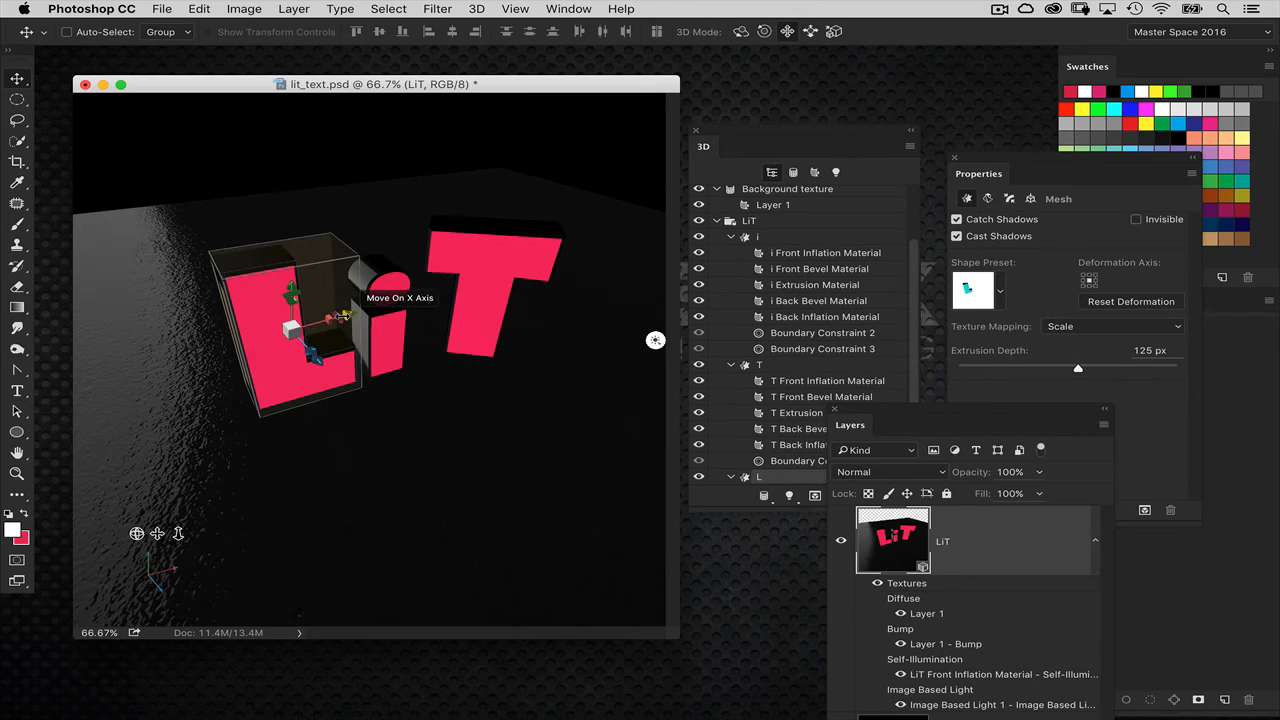
mouse_move(342, 322)
mouse_down()
mouse_move(336, 344)
mouse_move(344, 325)
mouse_up()
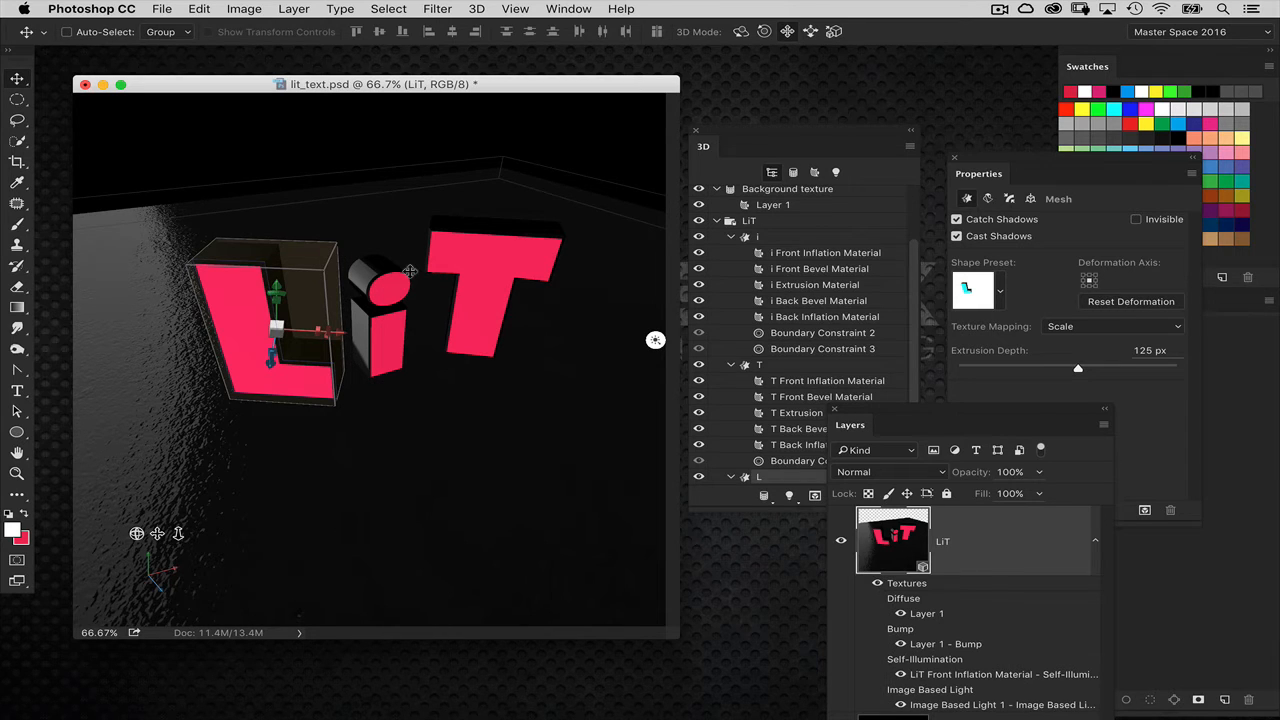
- Select the L's front inflation material and arrange the floating windows so the material list and its settings are accessible
click(539, 169)
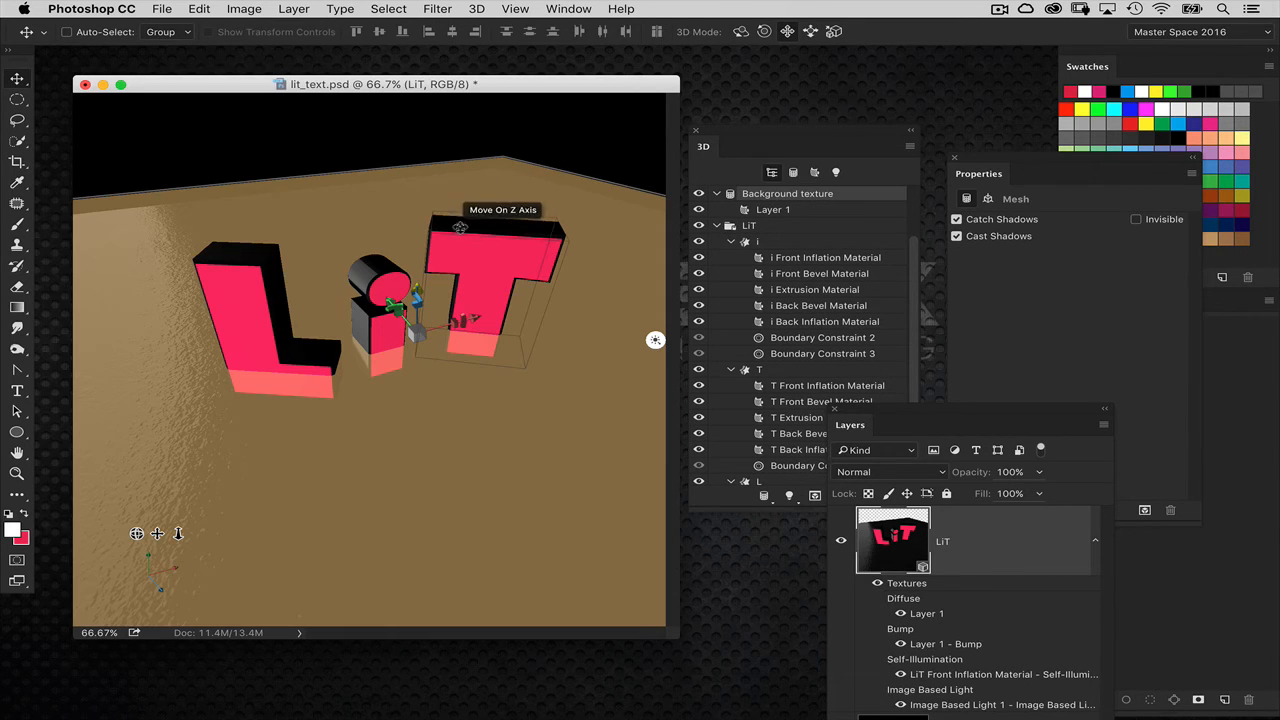
click(259, 296)
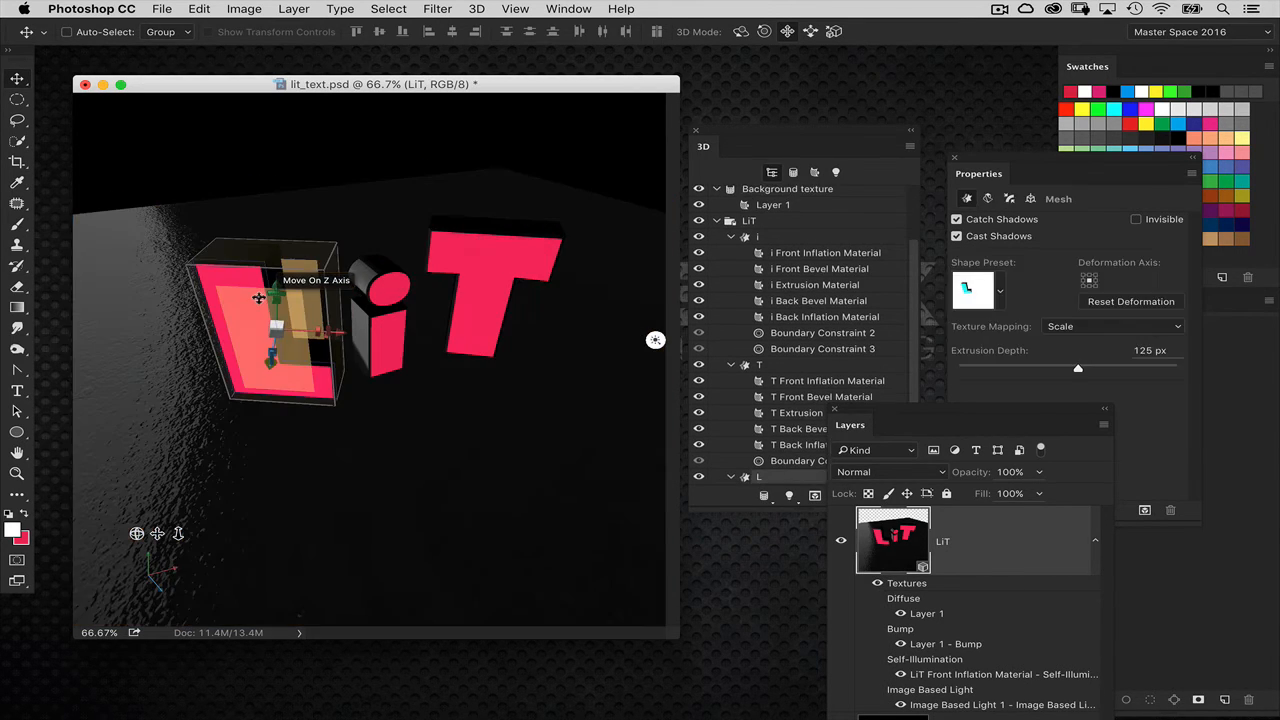
drag(889, 412, 959, 443)
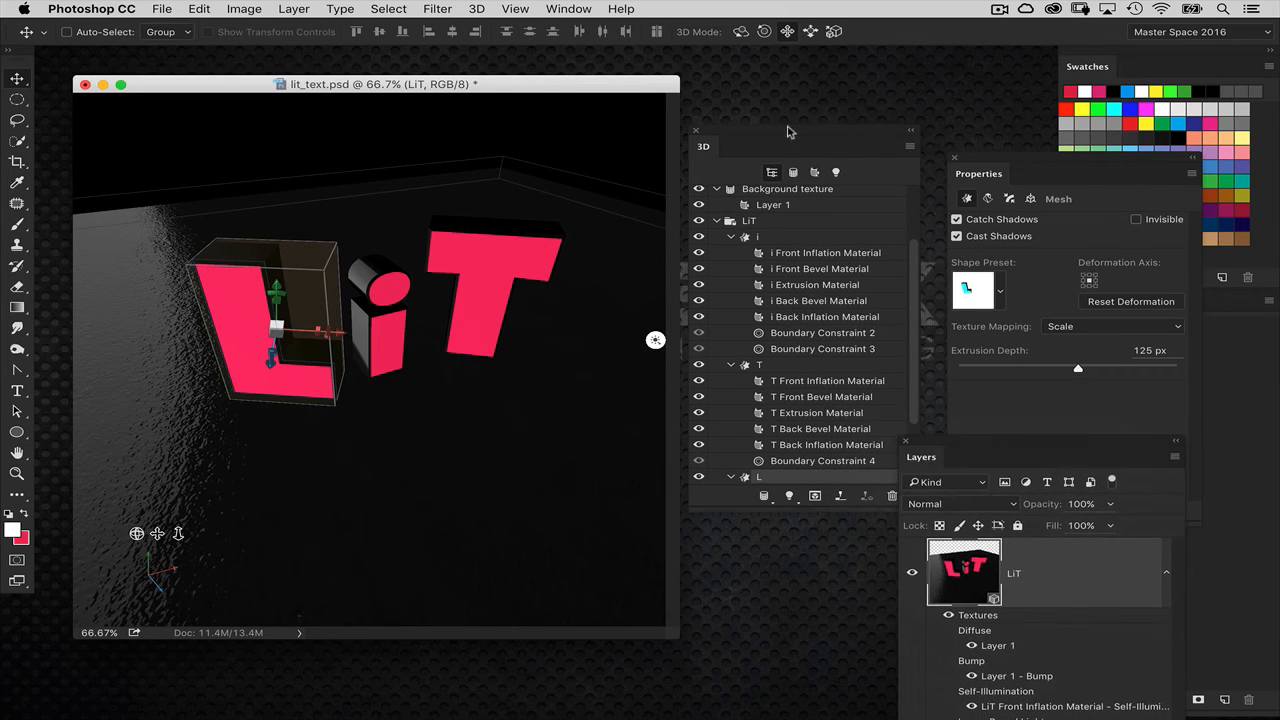
drag(785, 147, 751, 117)
drag(881, 380, 868, 420)
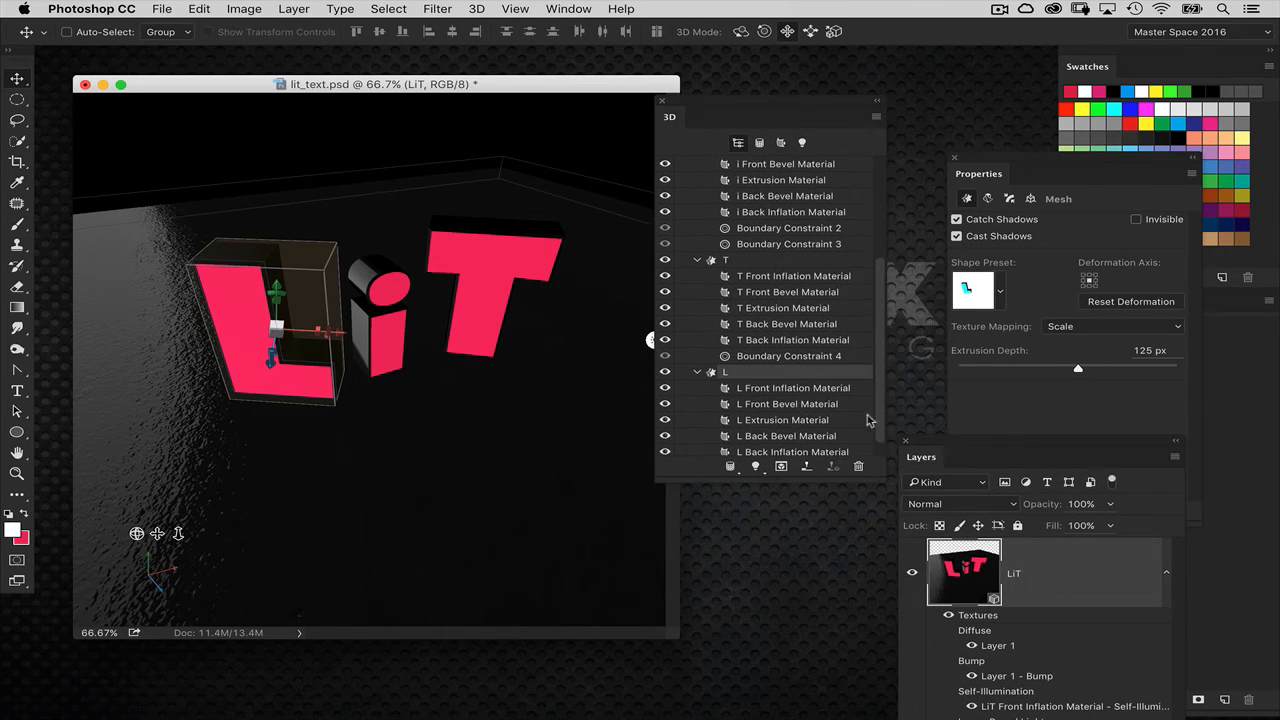
click(798, 388)
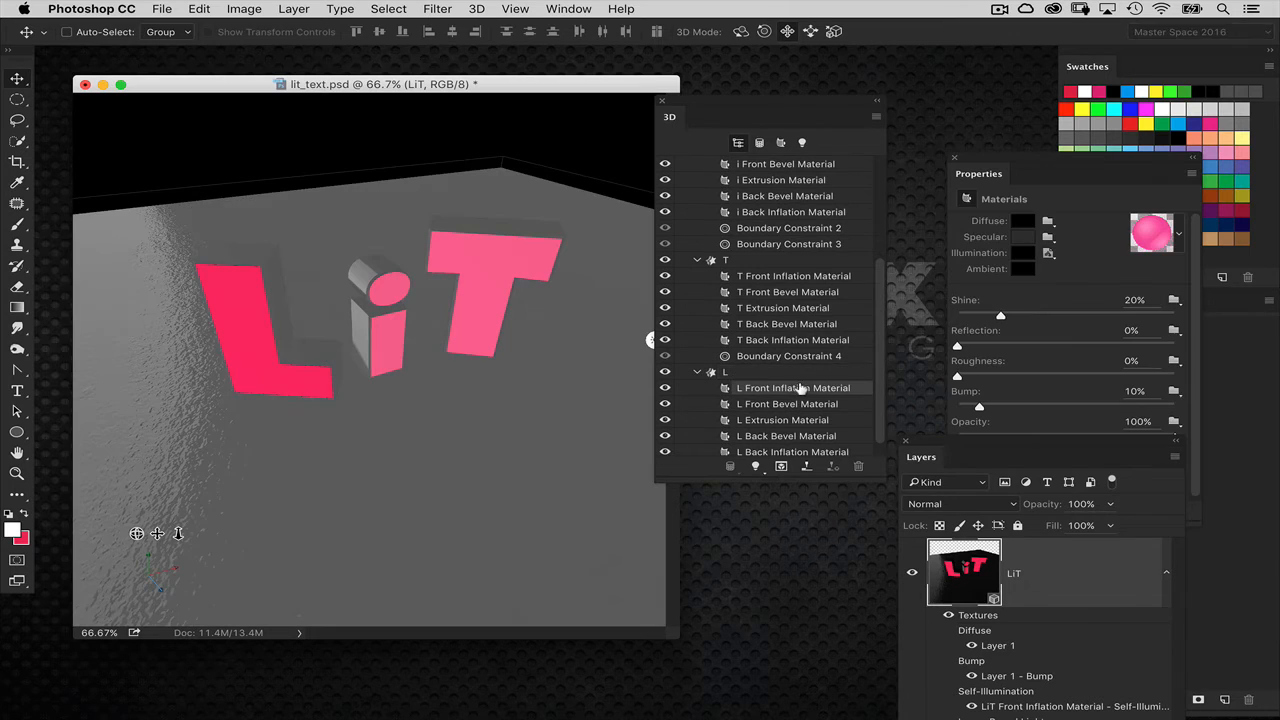
click(1021, 170)
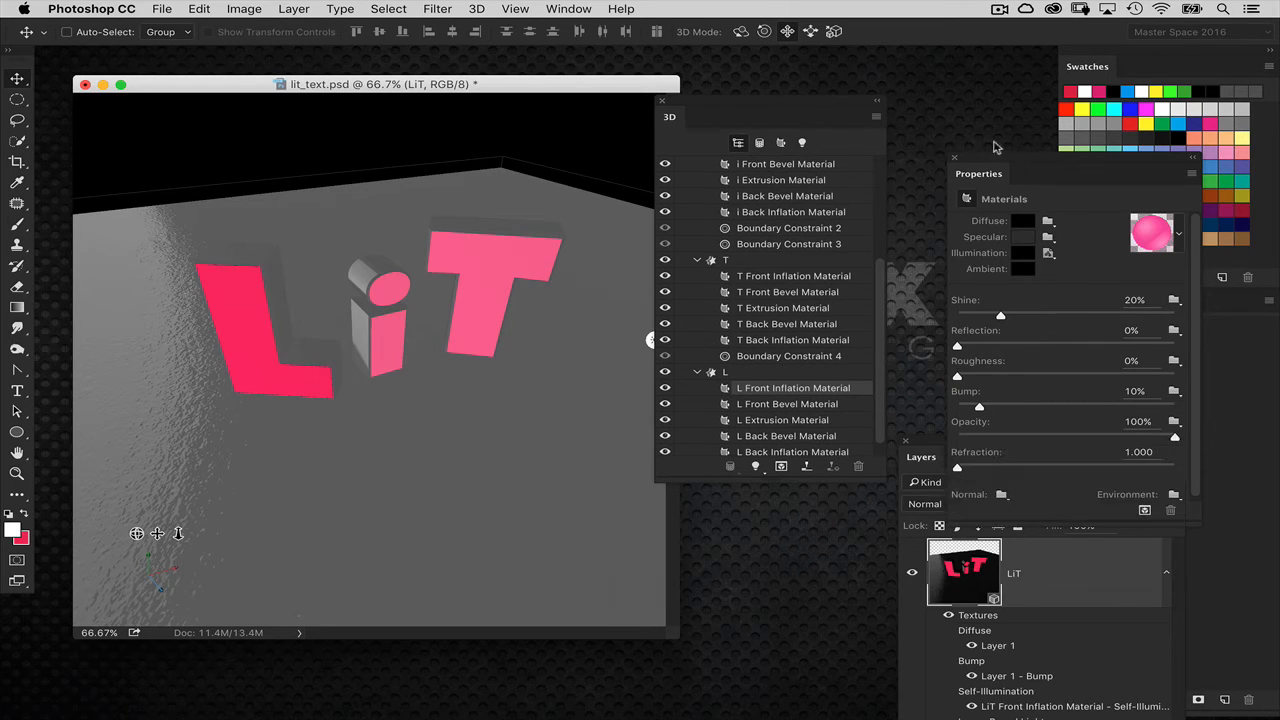
drag(999, 157, 965, 133)
- Try filling the letters' shared self-illumination texture with yellow, save it back to the scene, and undo the recolouring
click(1014, 229)
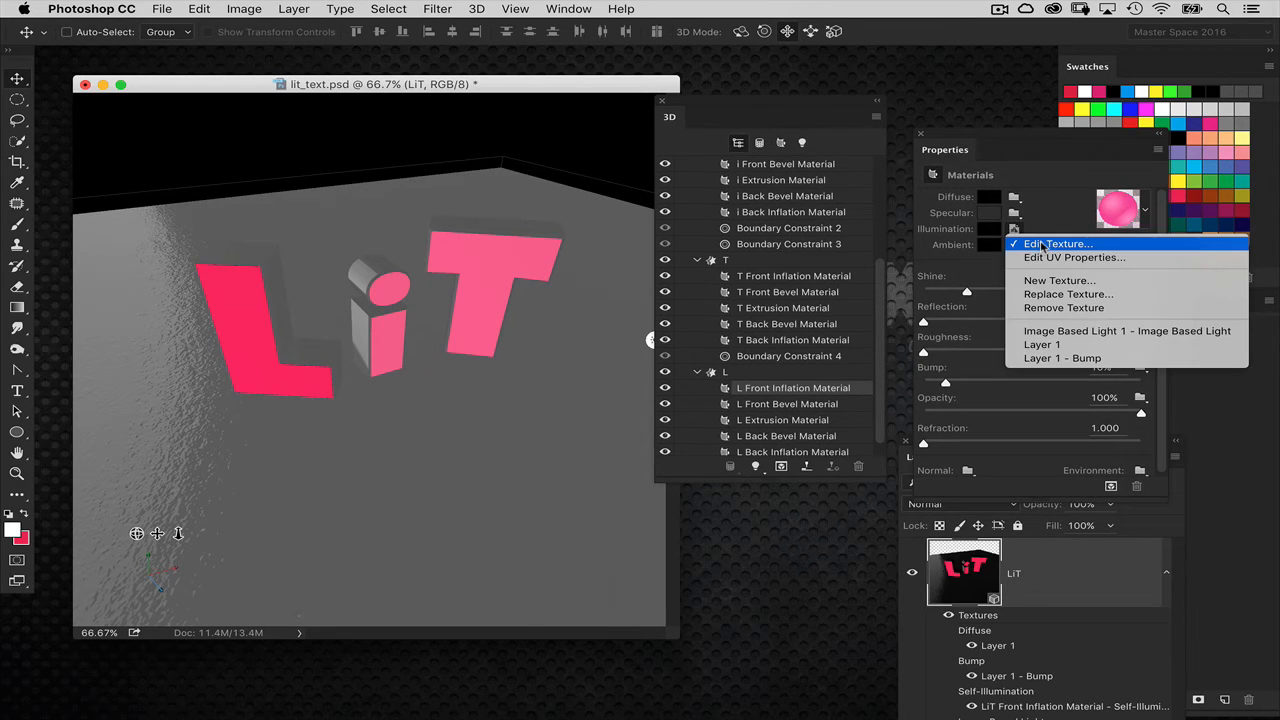
click(1043, 244)
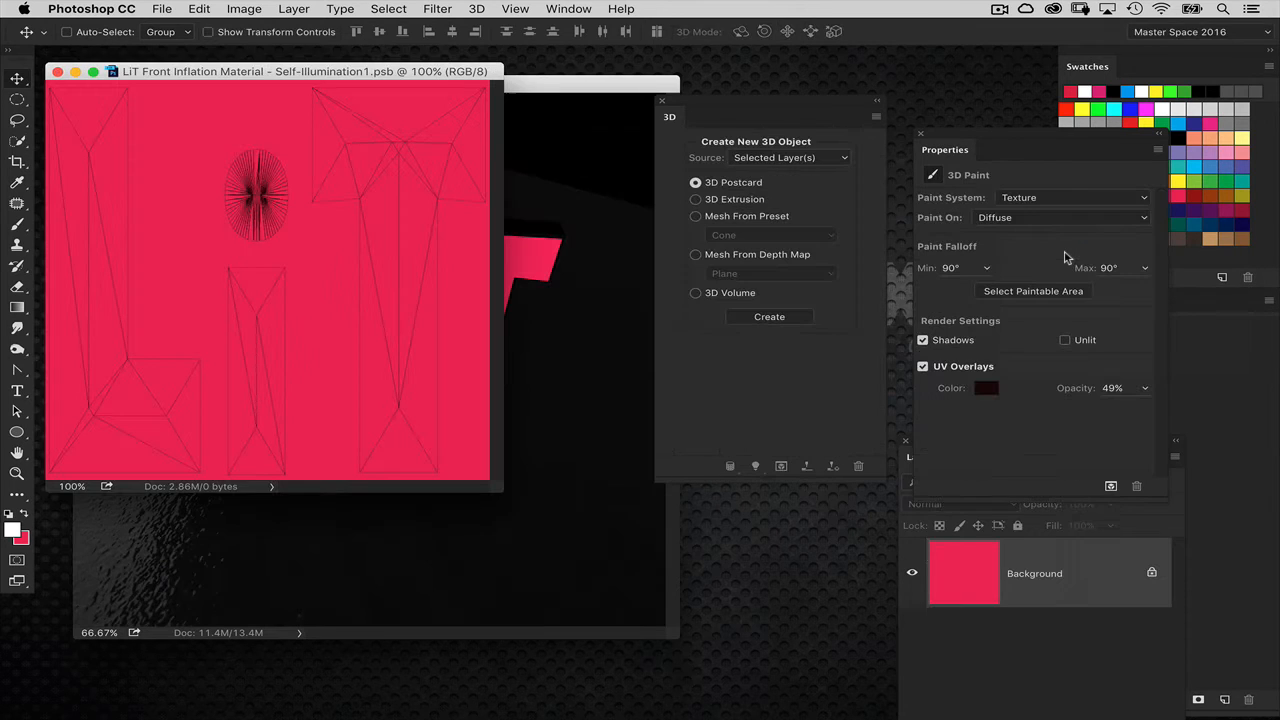
drag(1088, 149, 978, 187)
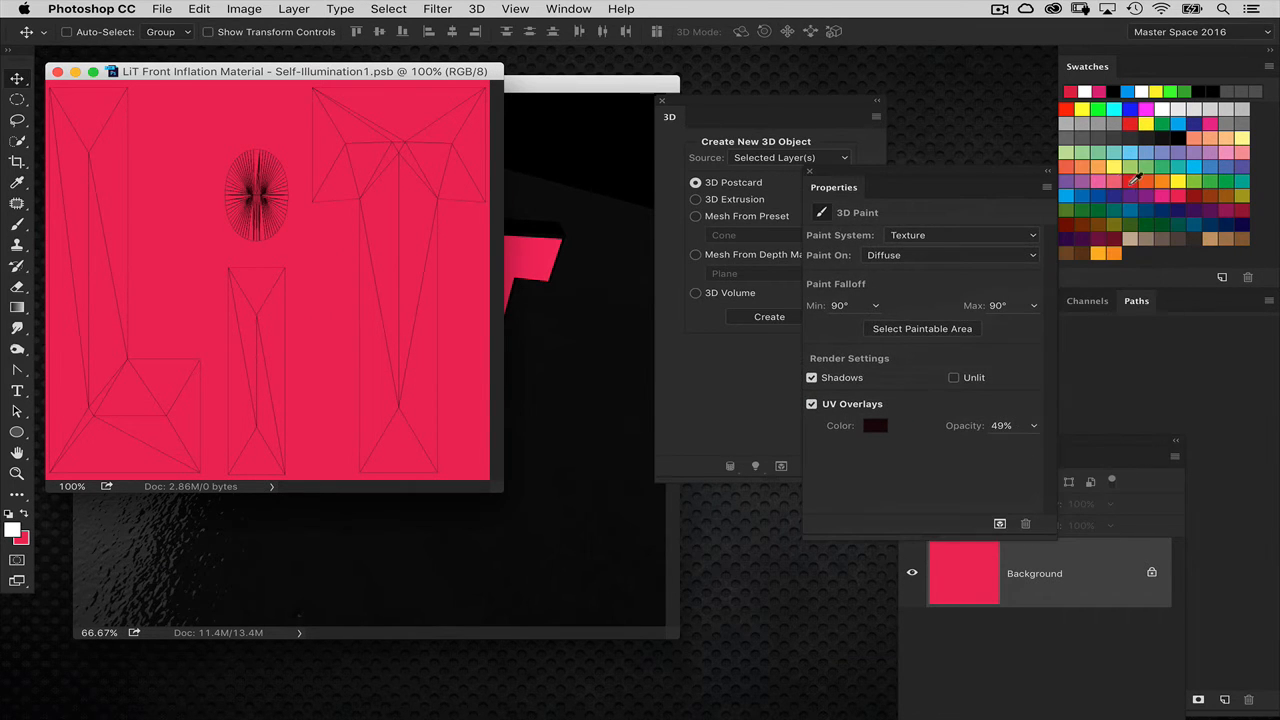
click(1174, 181)
key(alt+BackSpace)
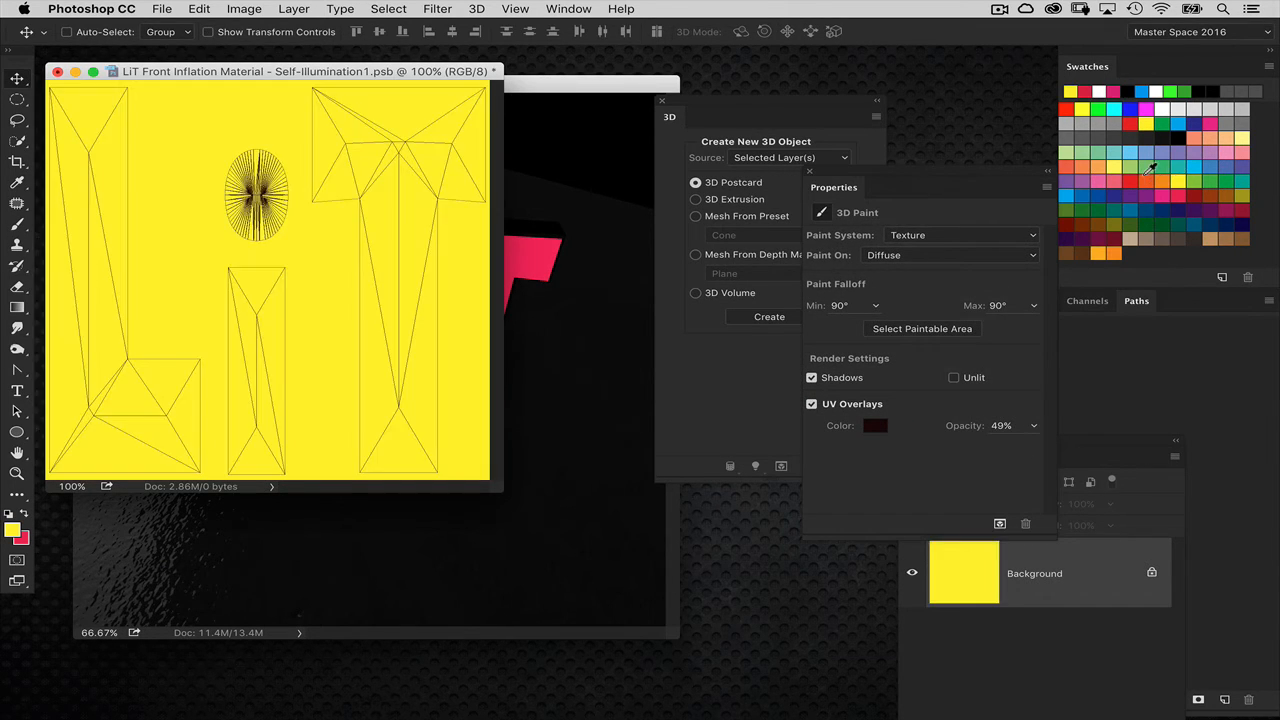
key(super+w)
key(Return)
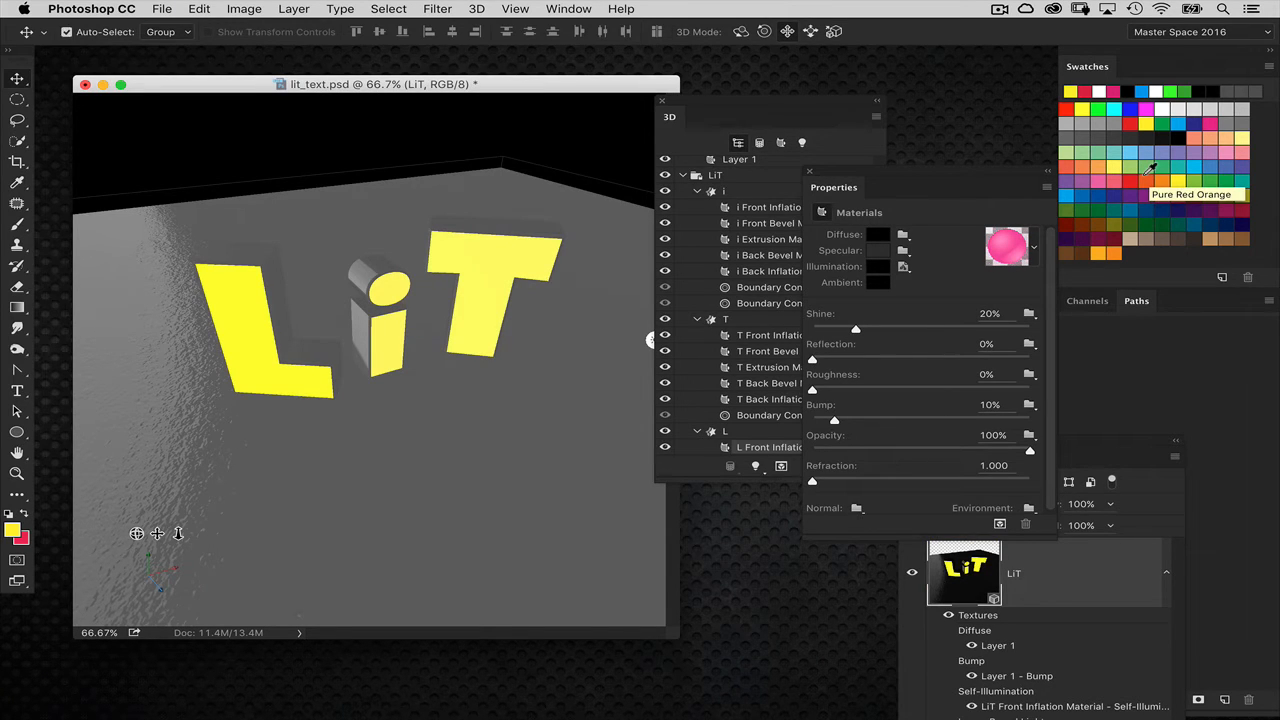
key(super+z)
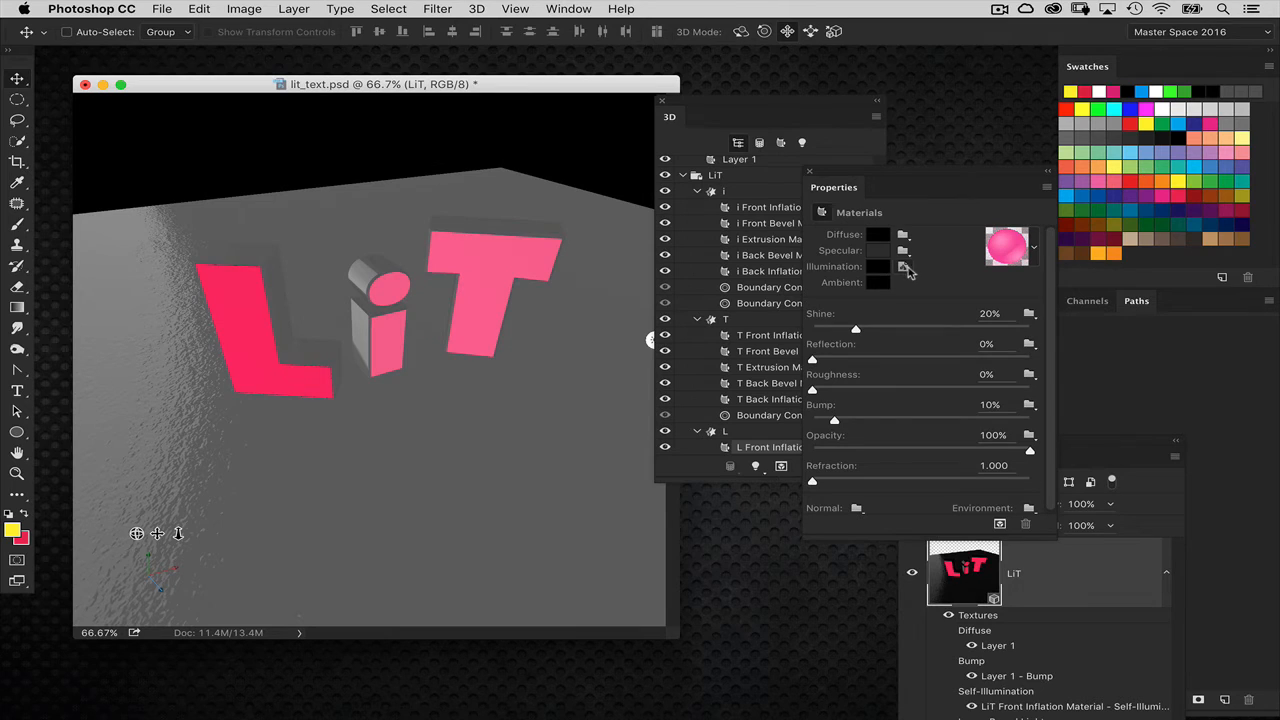
- Create a new 1000 by 1000 pixel self-illumination texture for the L's front inflation material
click(903, 267)
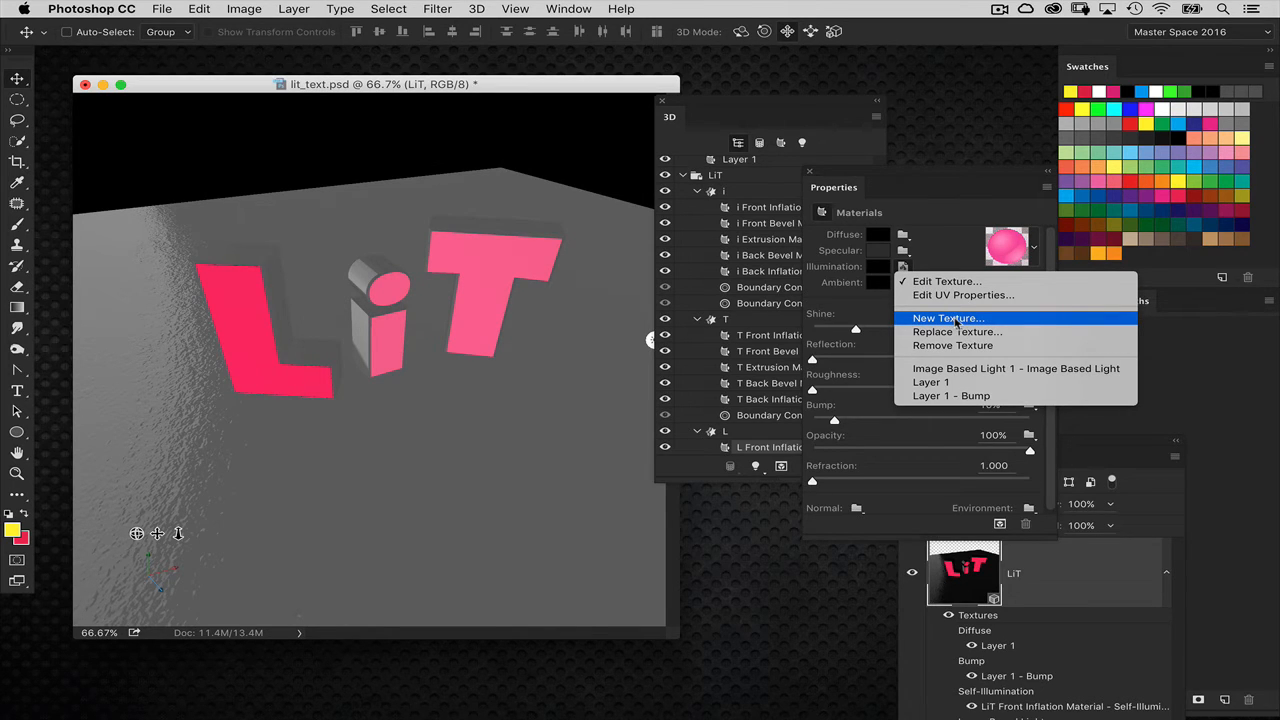
click(950, 318)
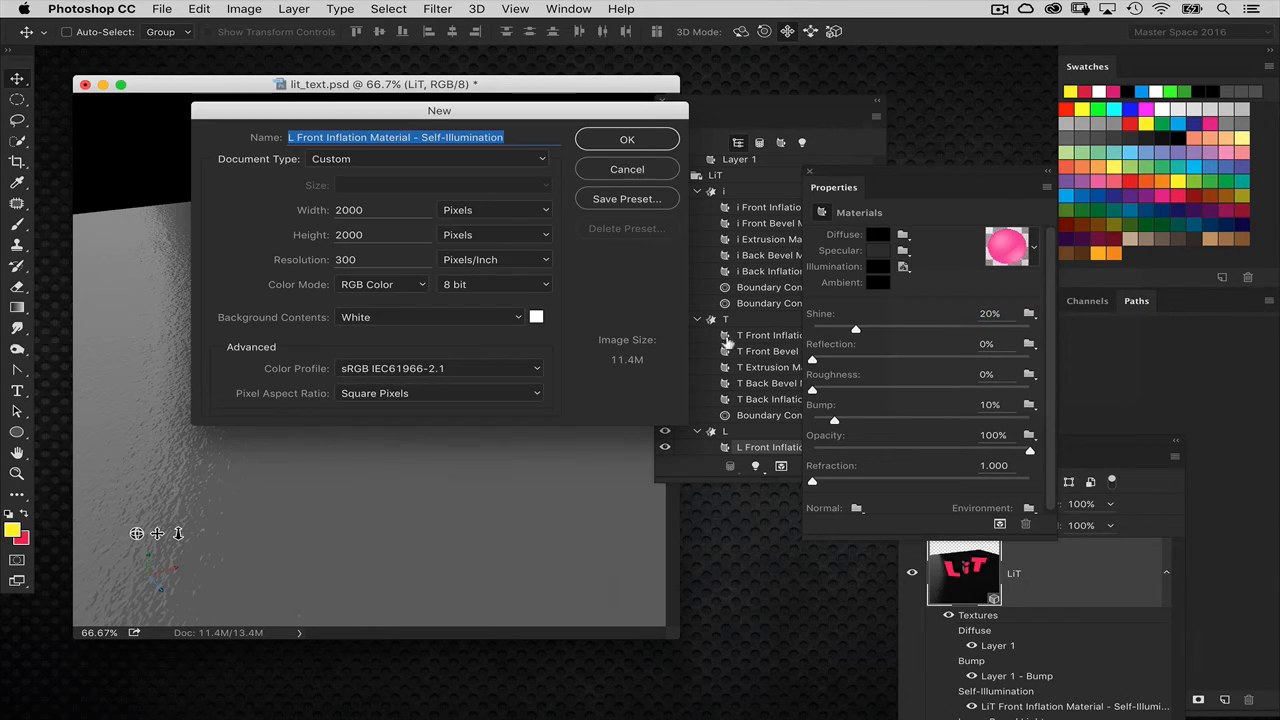
key(Tab)
text(1000)
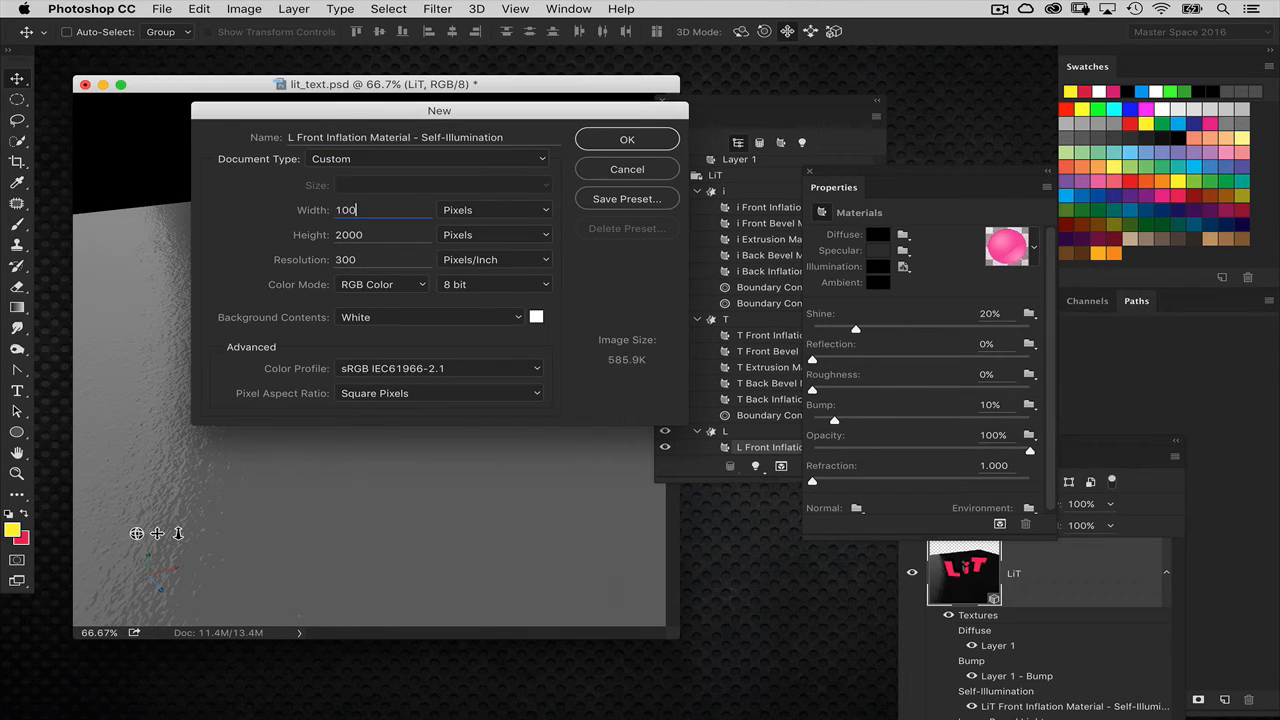
key(Tab)
text(1000)
key(Return)
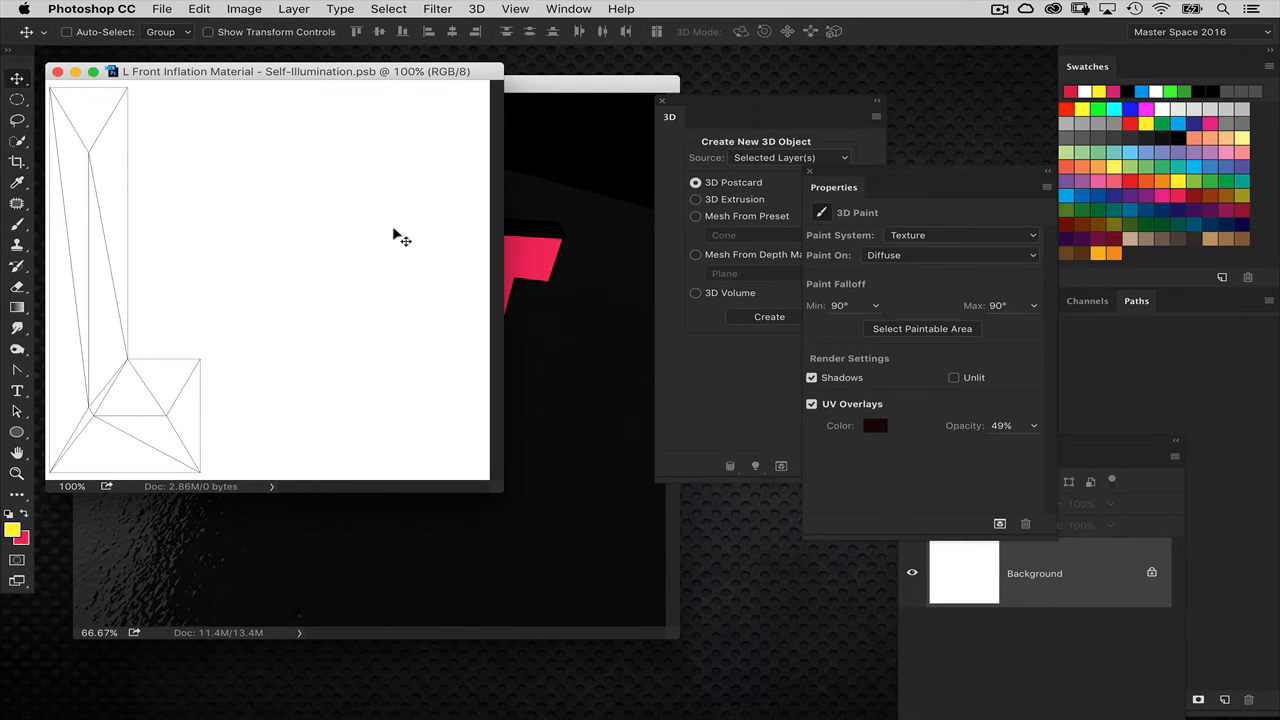
- Fill the L's new self-illumination texture with yellow, then save and close it
key(alt+BackSpace)
key(super+w)
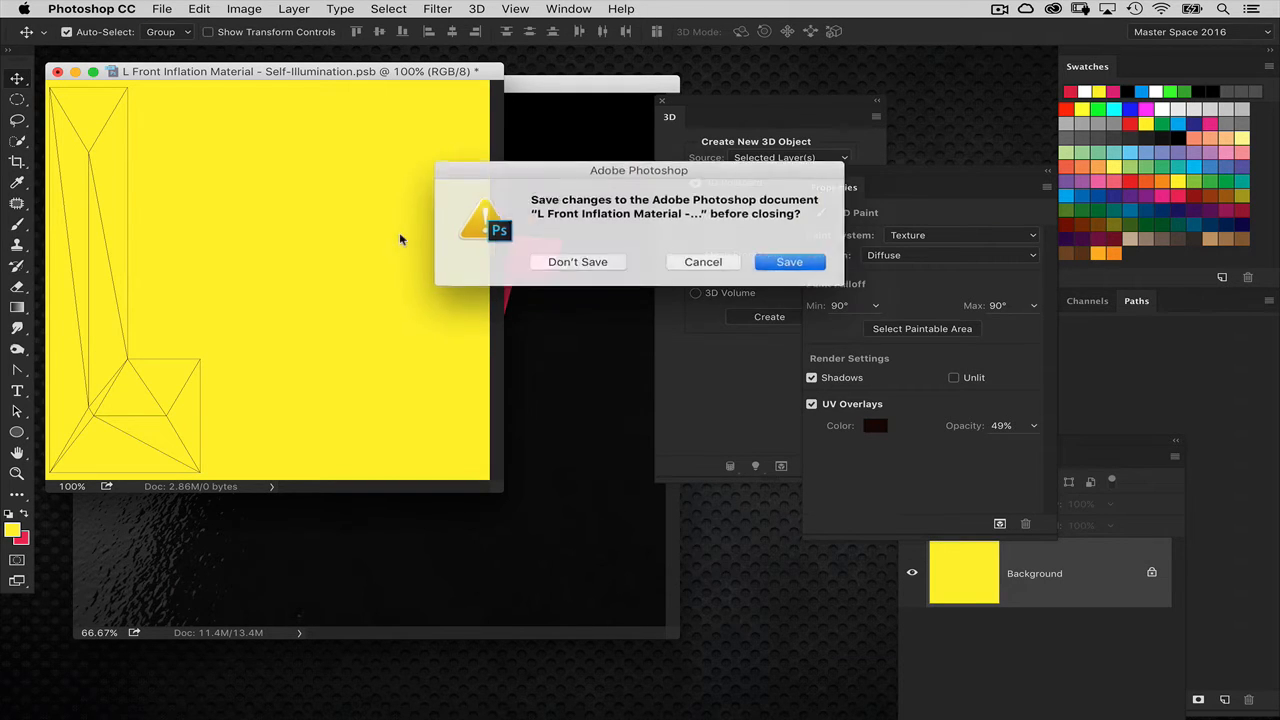
key(Return)
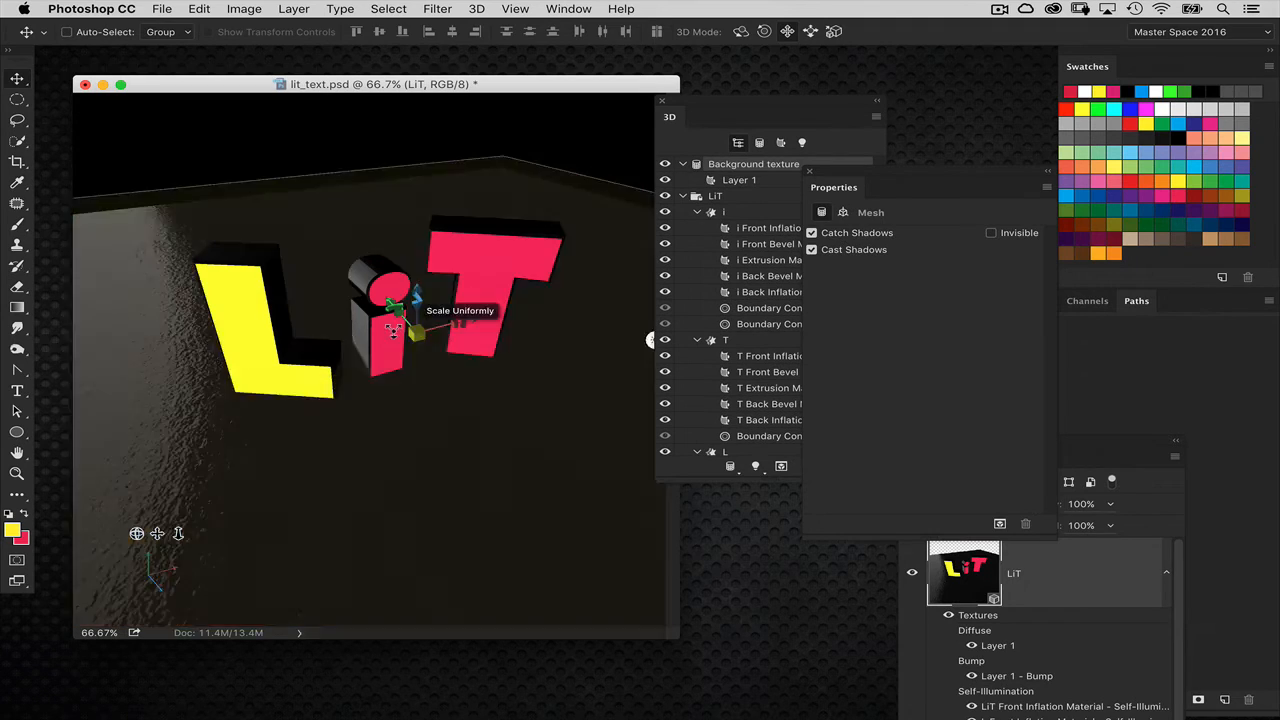
- Select the letter i mesh and reposition the floating 3D object list beside the artwork
click(380, 318)
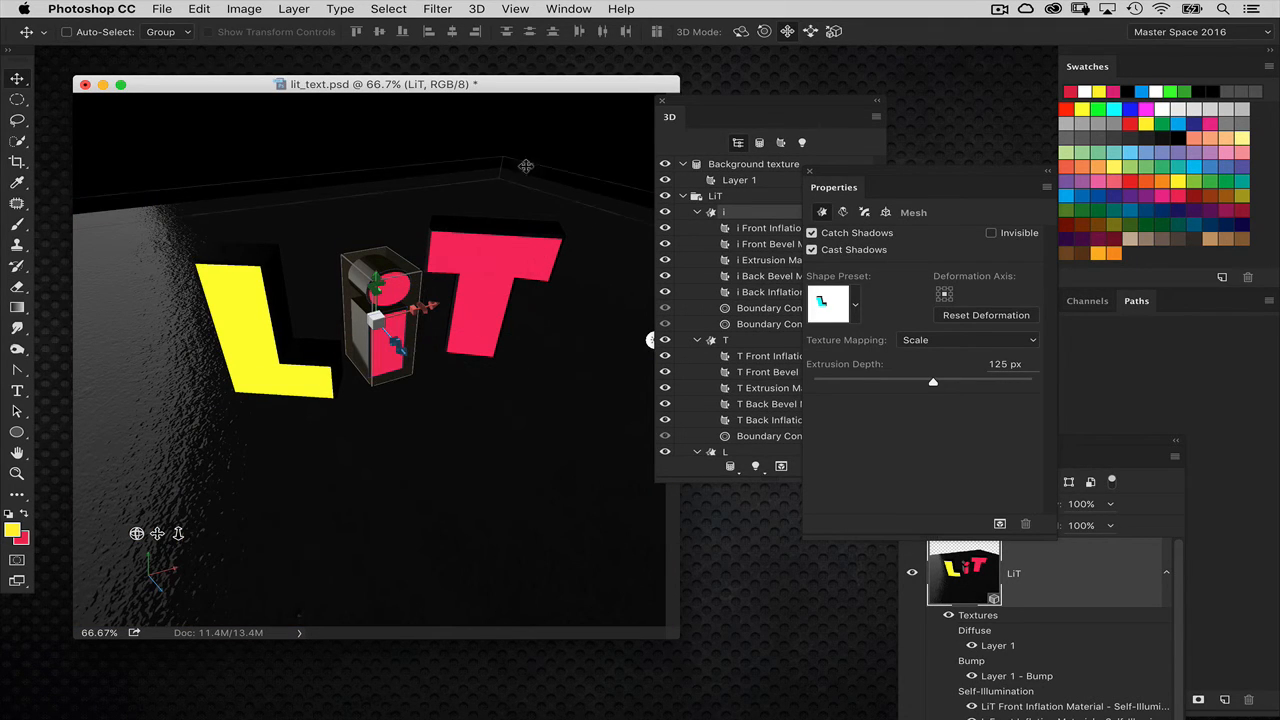
drag(710, 104, 702, 108)
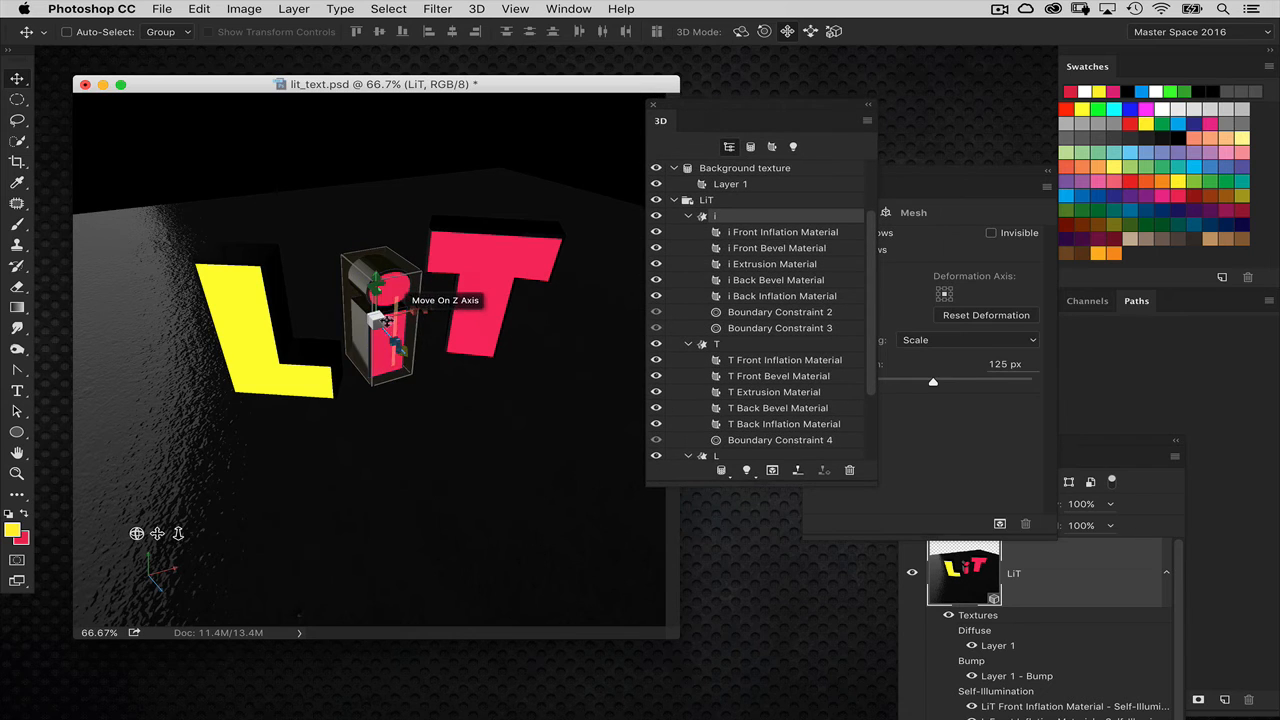
drag(693, 106, 701, 134)
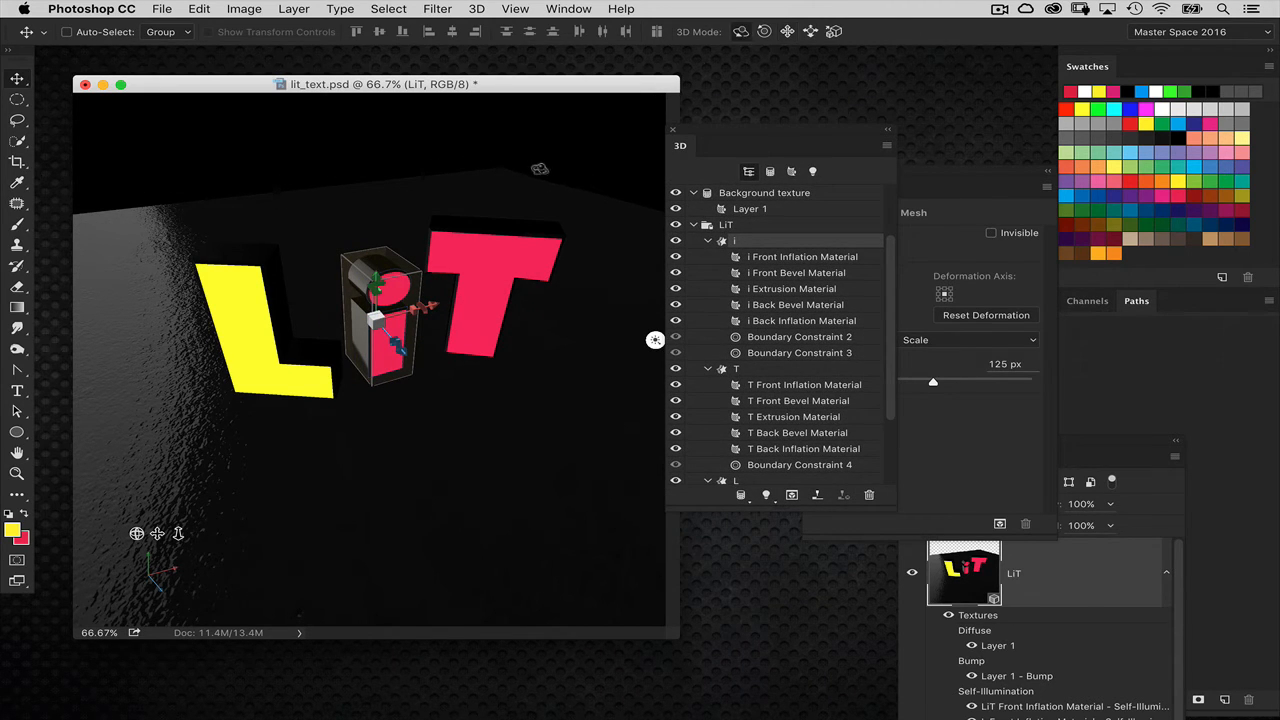
- Try rotating the whole letter i, dot and stem together, and undo the rotation
drag(540, 168, 398, 189)
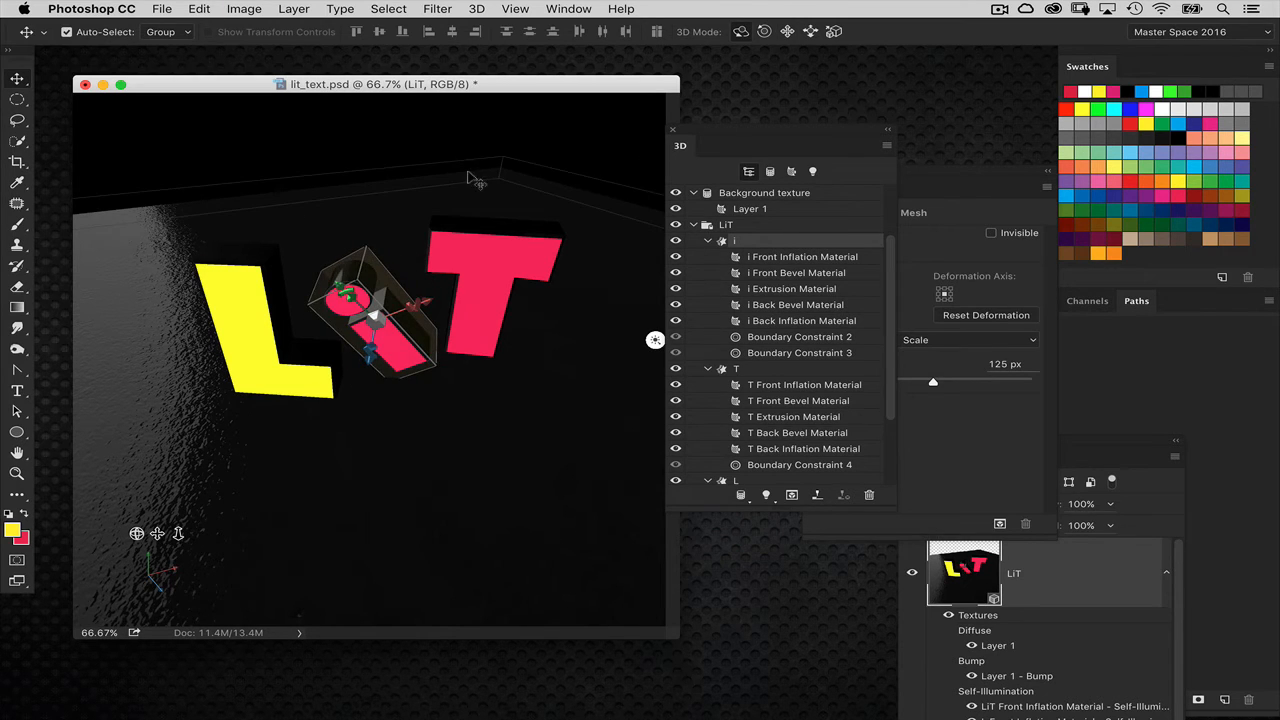
key(super+z)
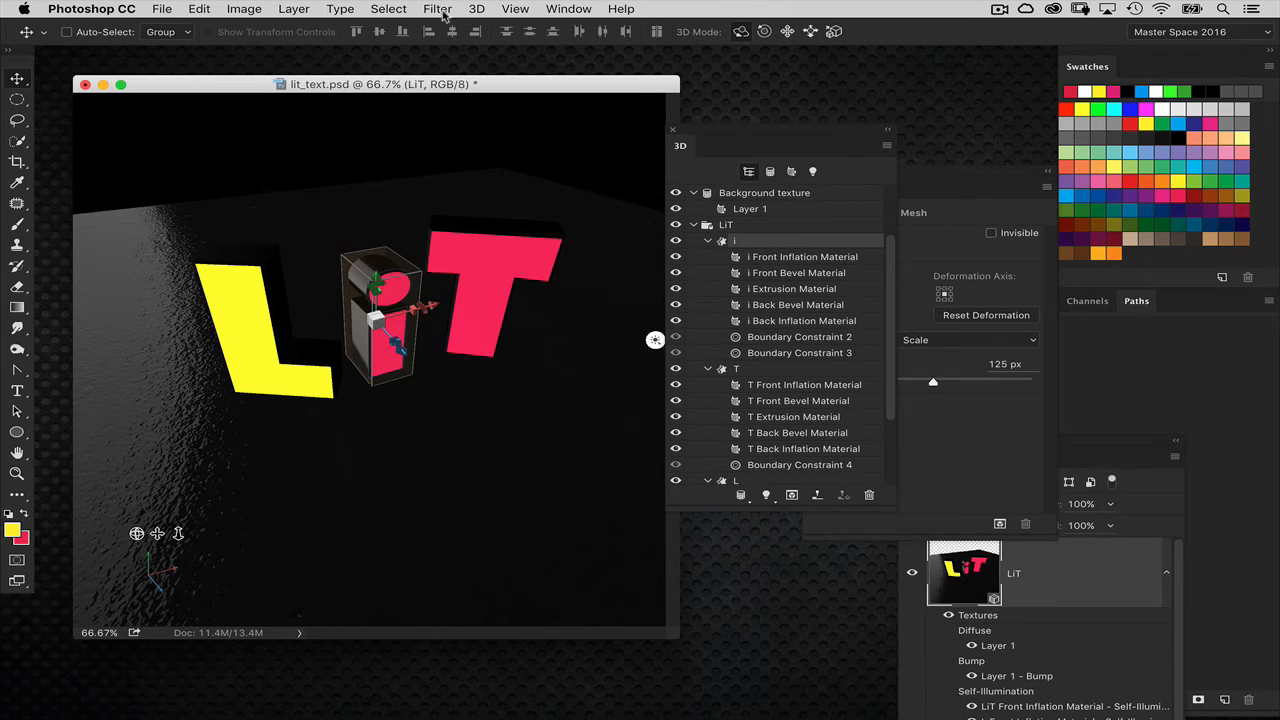
- Split the letter i's extrusion into separate dot and stem meshes and select the dot's front inflation material
click(477, 9)
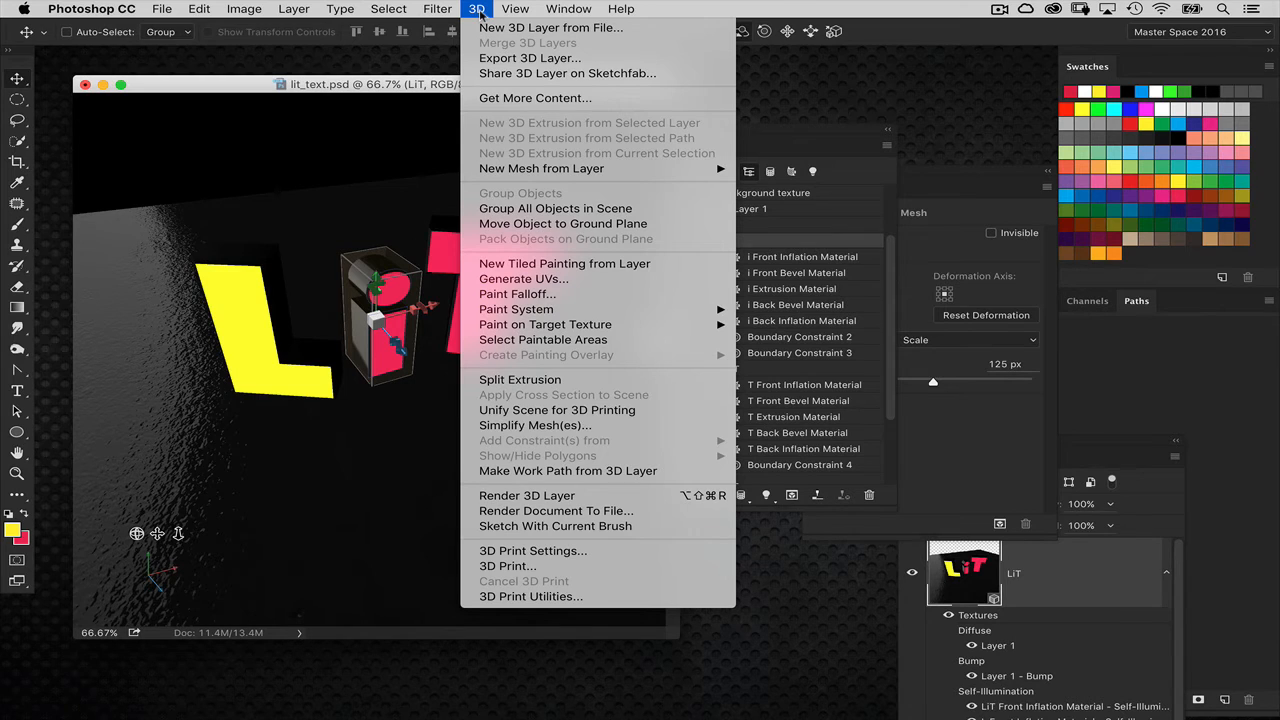
click(566, 380)
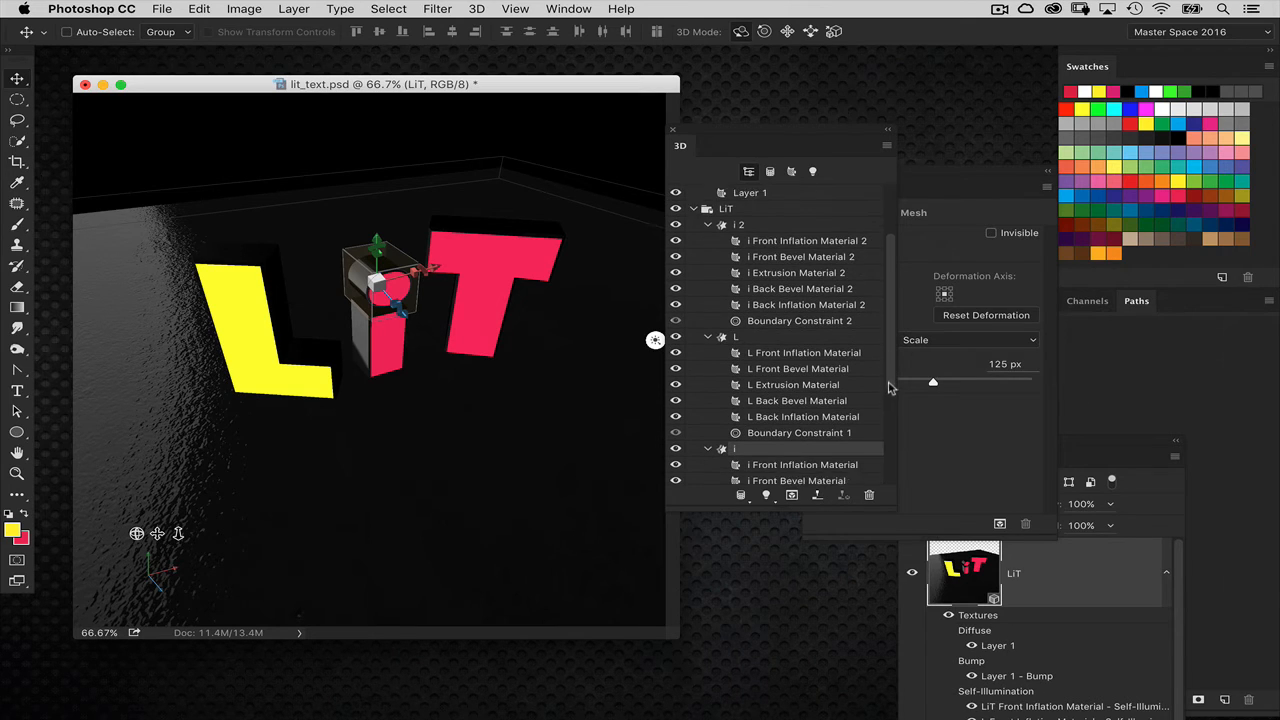
scroll(881, 420, down, 3)
scroll(881, 415, down, 1)
click(775, 385)
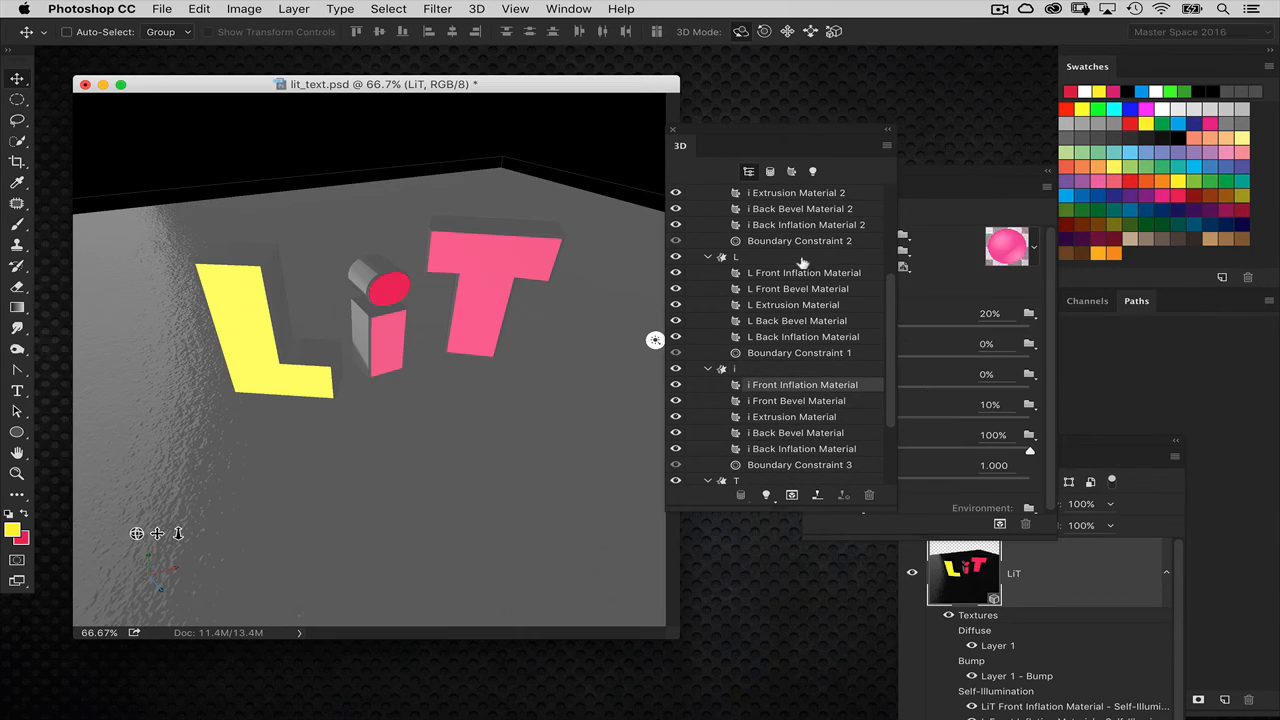
drag(802, 131, 681, 142)
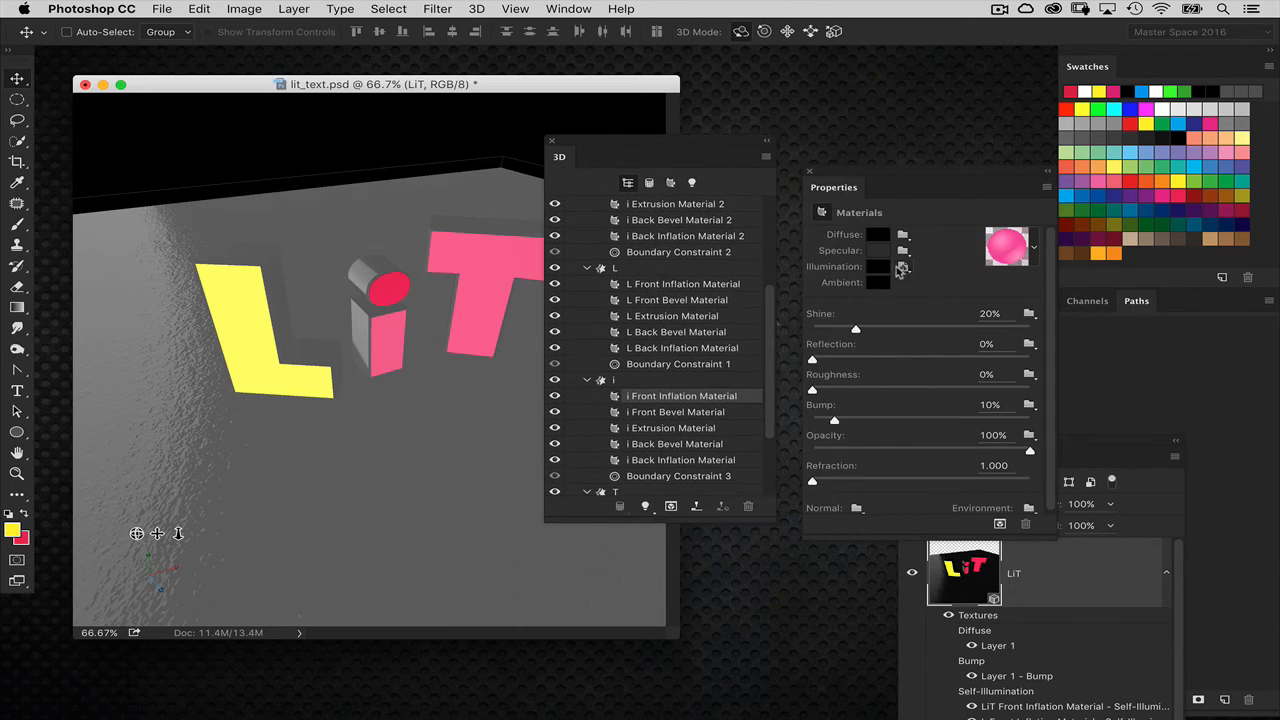
click(900, 268)
click(910, 284)
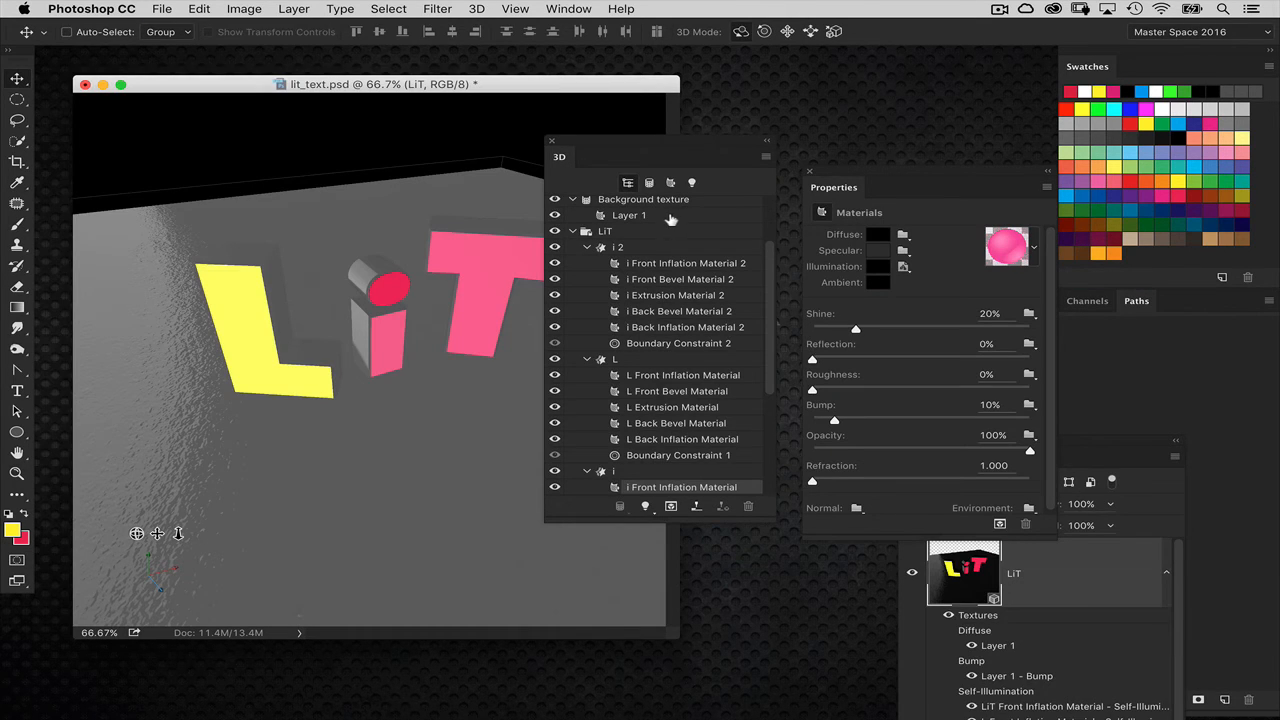
key(super+w)
- Create a new 1000 by 1000 pixel self-illumination texture for the i dot's front inflation material
click(905, 268)
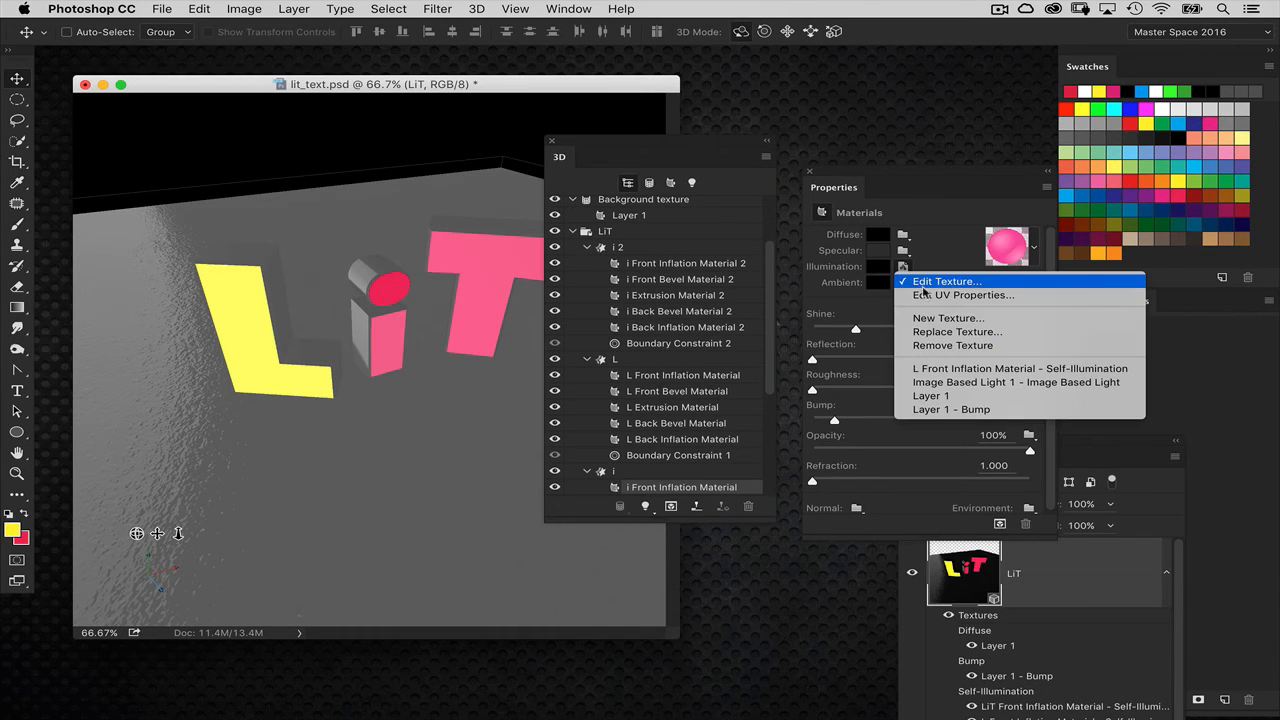
click(940, 318)
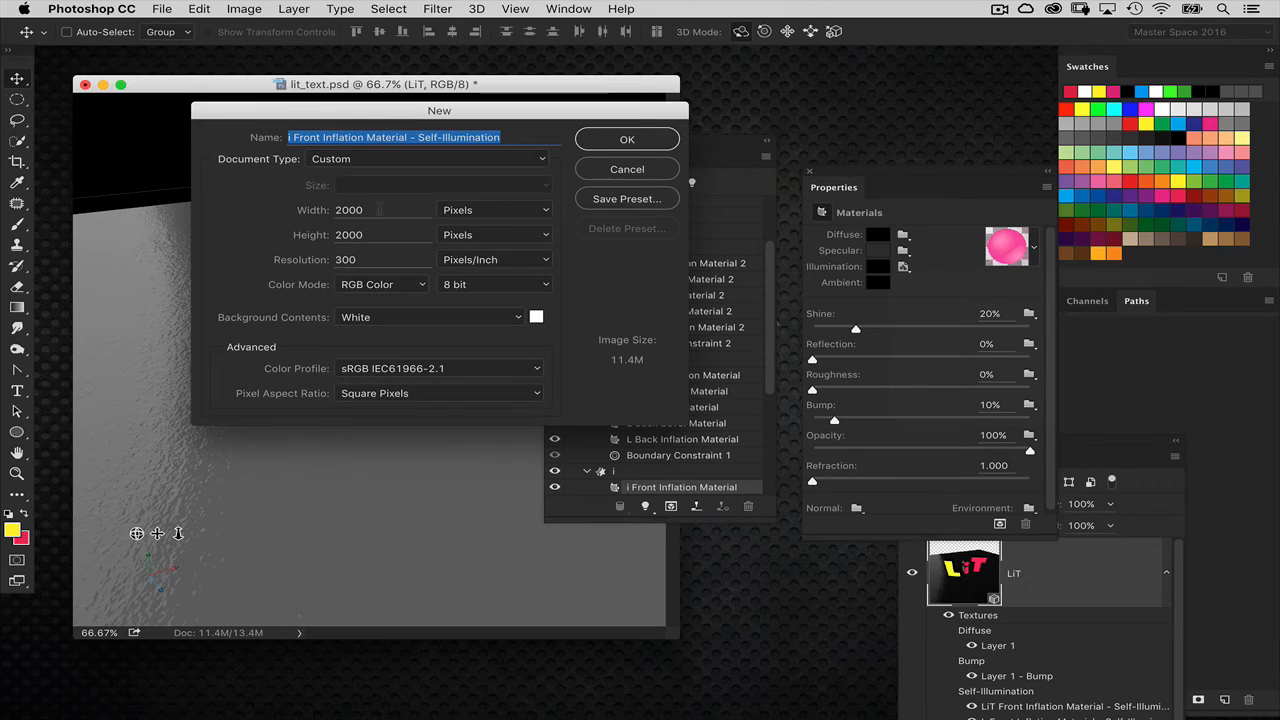
key(Tab)
text(100)
key(Tab)
text(1000)
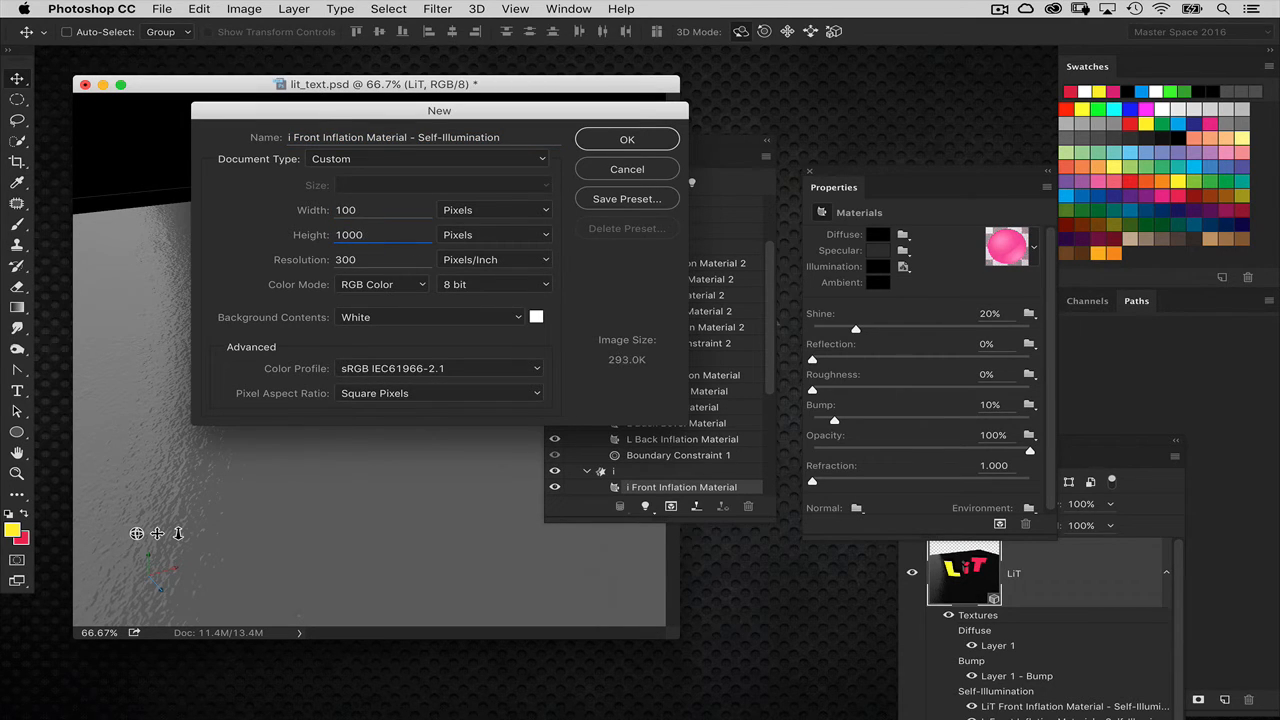
click(393, 212)
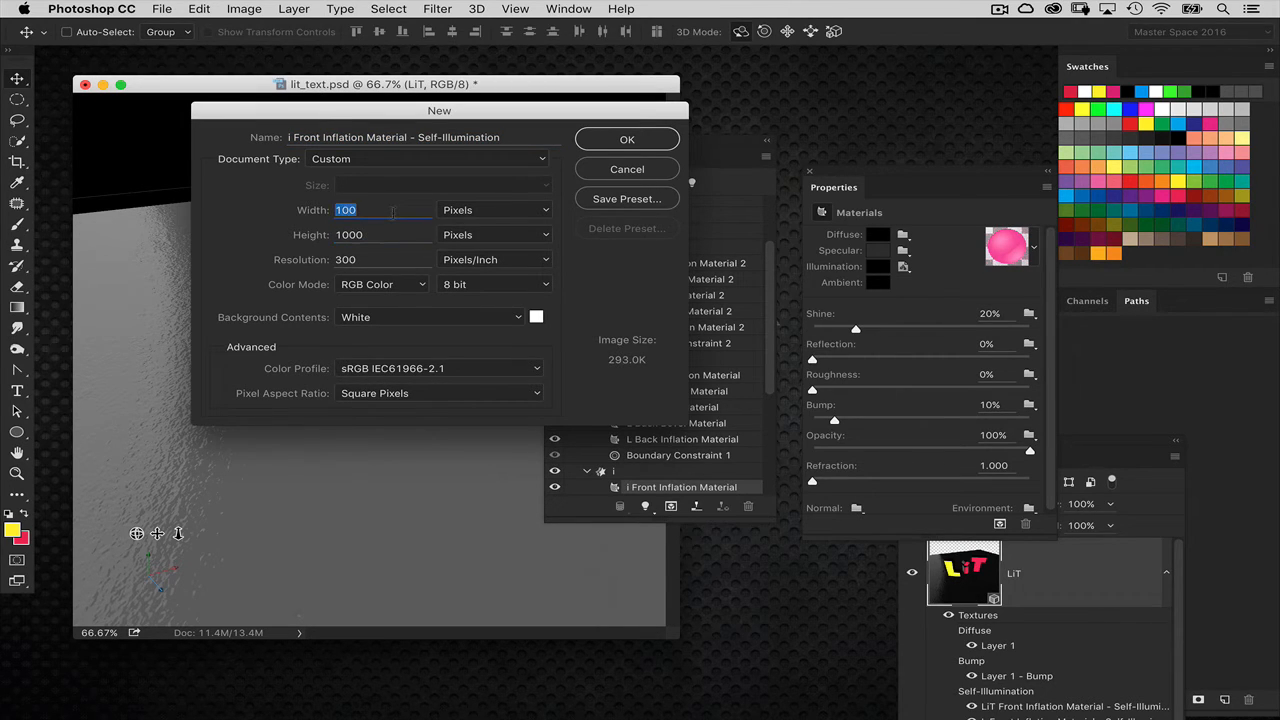
click(393, 212)
text(0)
key(Return)
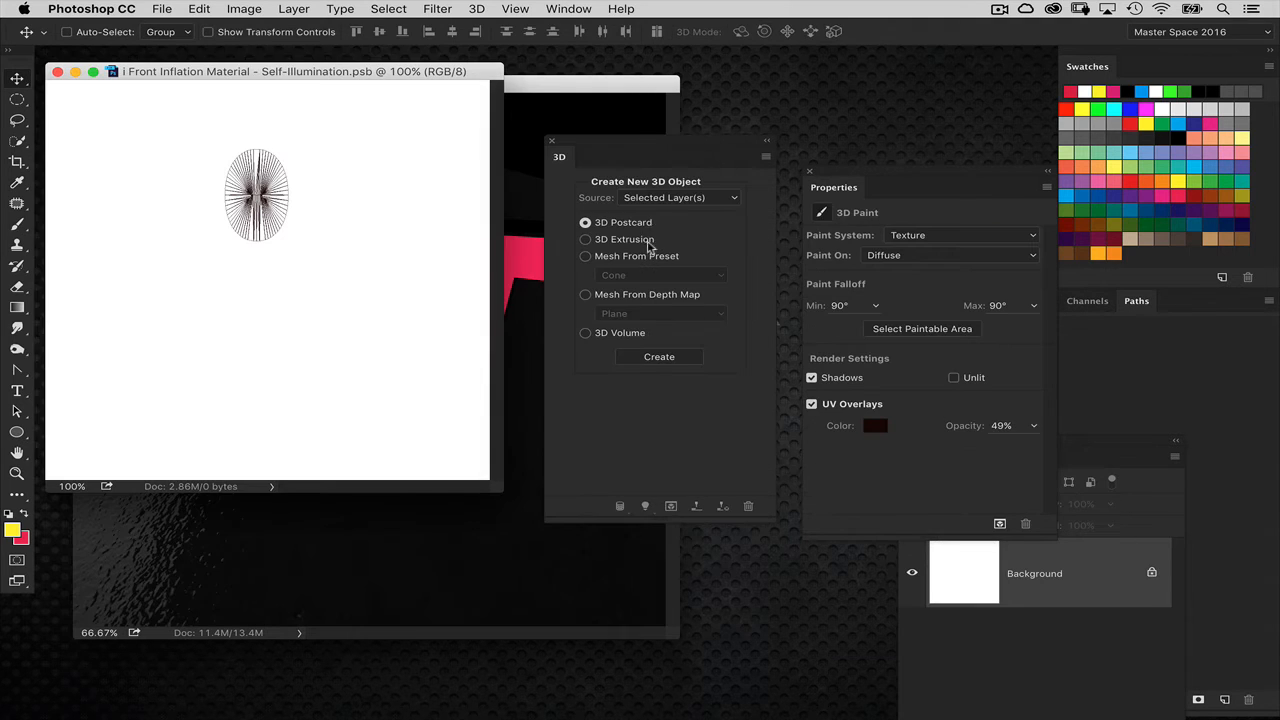
- Fill the i dot's new self-illumination texture with bright blue, then save and close it
click(1077, 195)
key(alt+BackSpace)
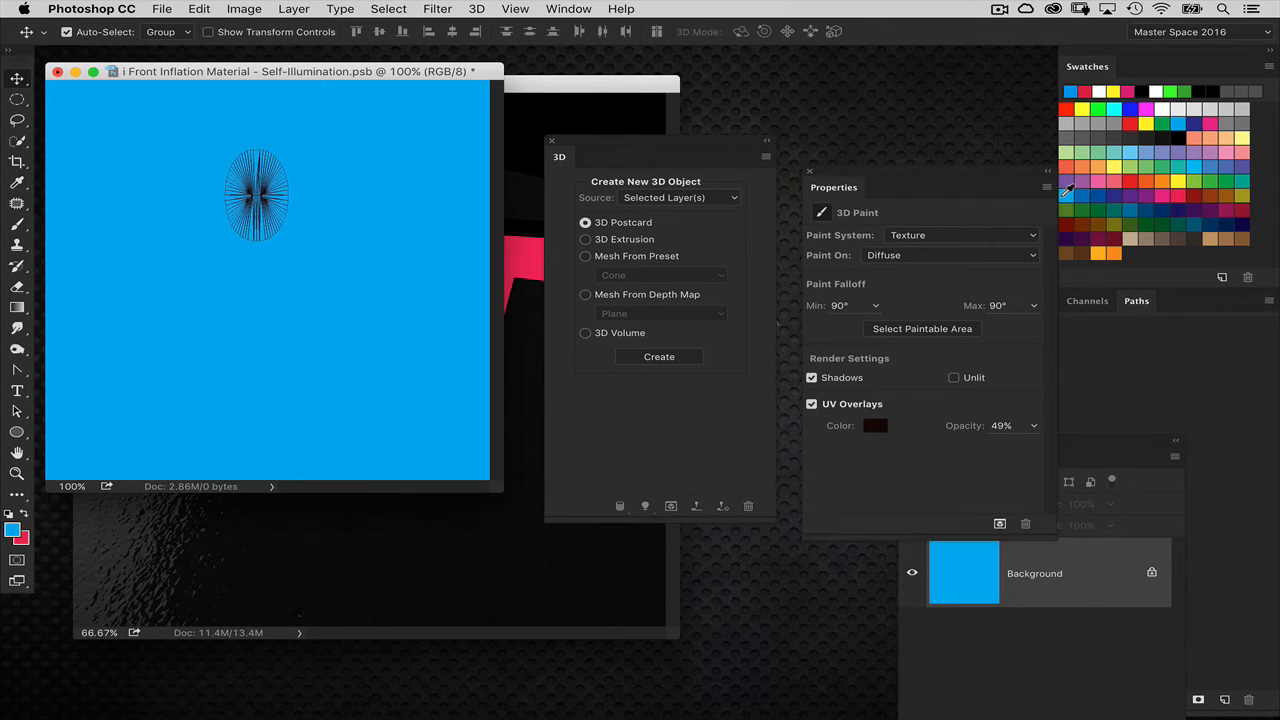
key(super+w)
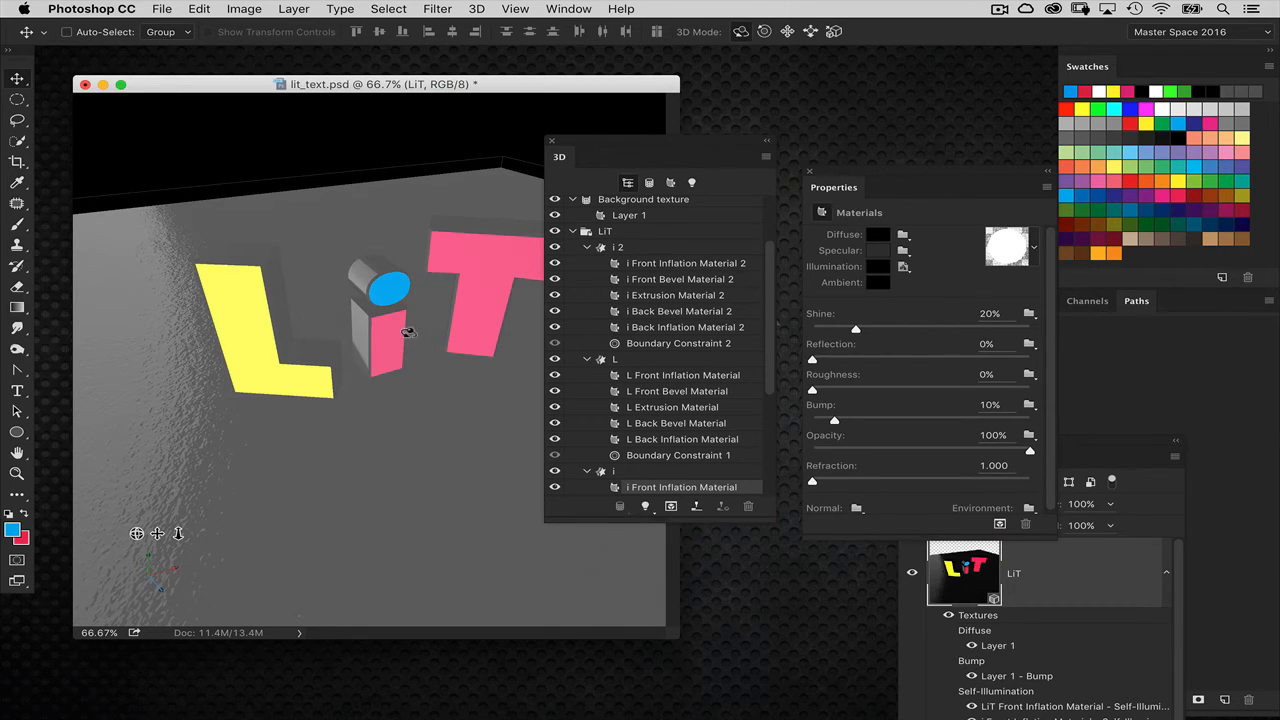
- Create a new 1000 by 1000 pixel self-illumination texture for the i stem's front inflation material
click(402, 332)
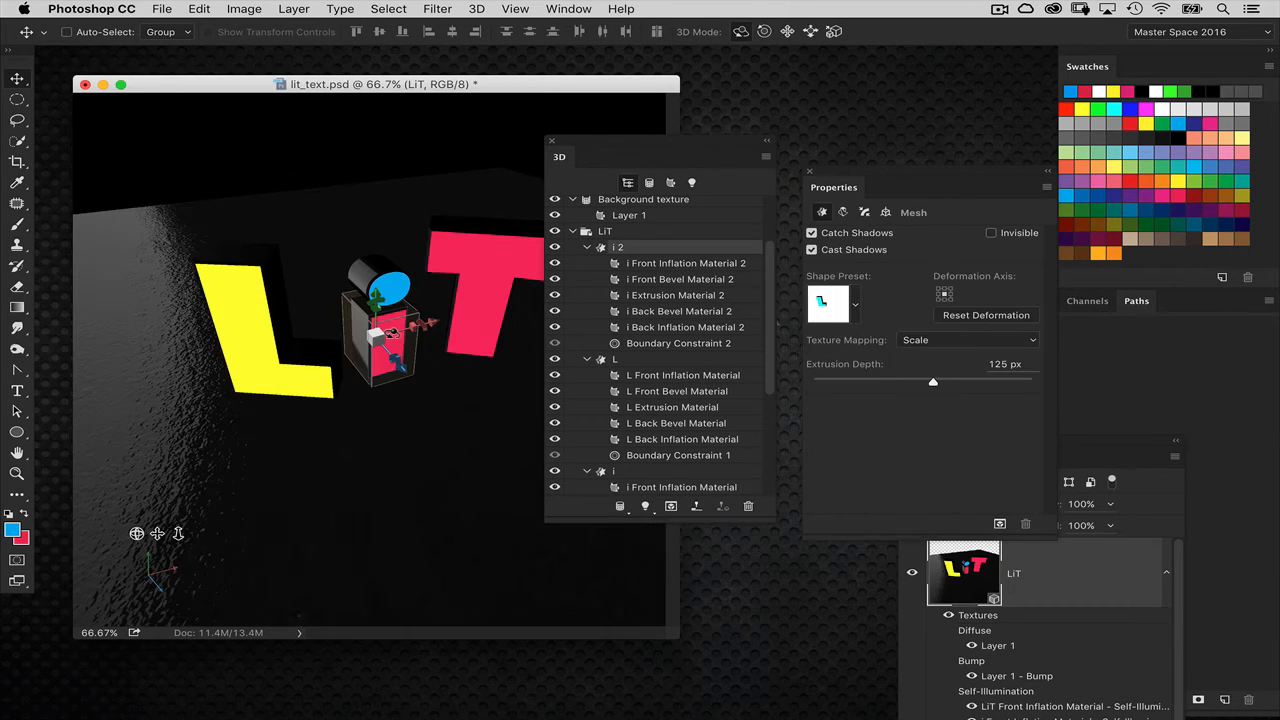
click(676, 264)
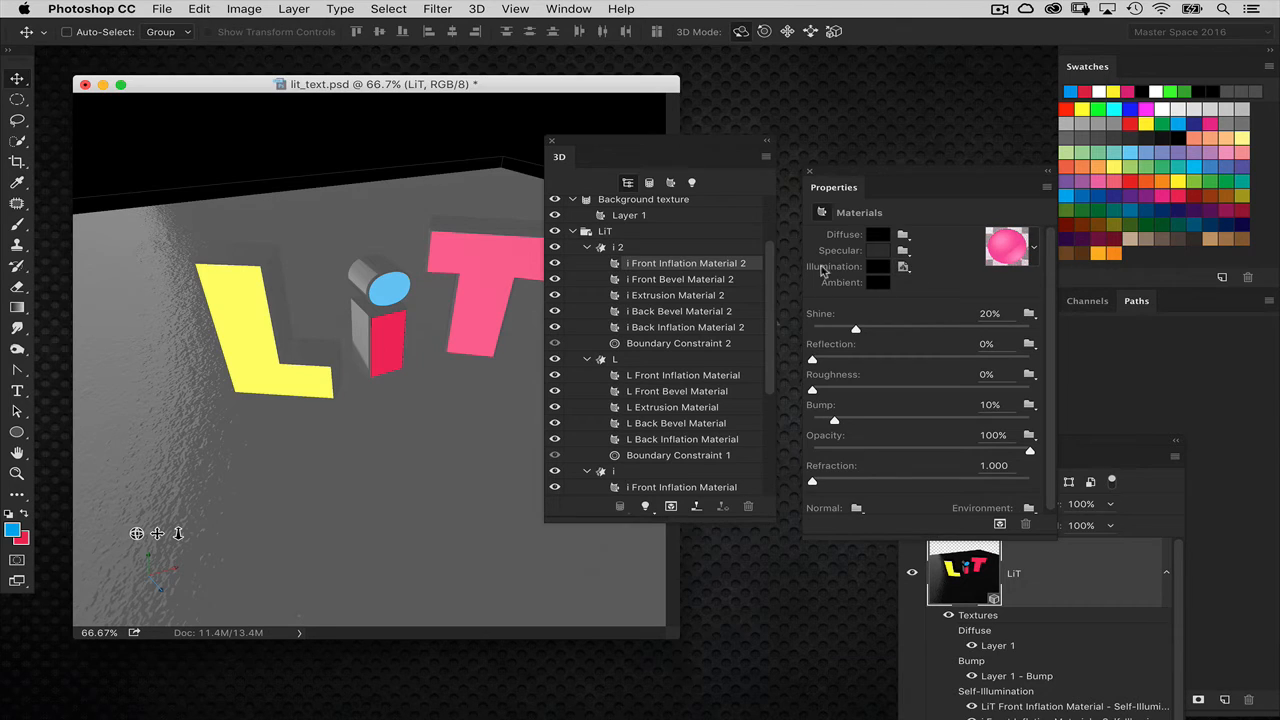
click(903, 267)
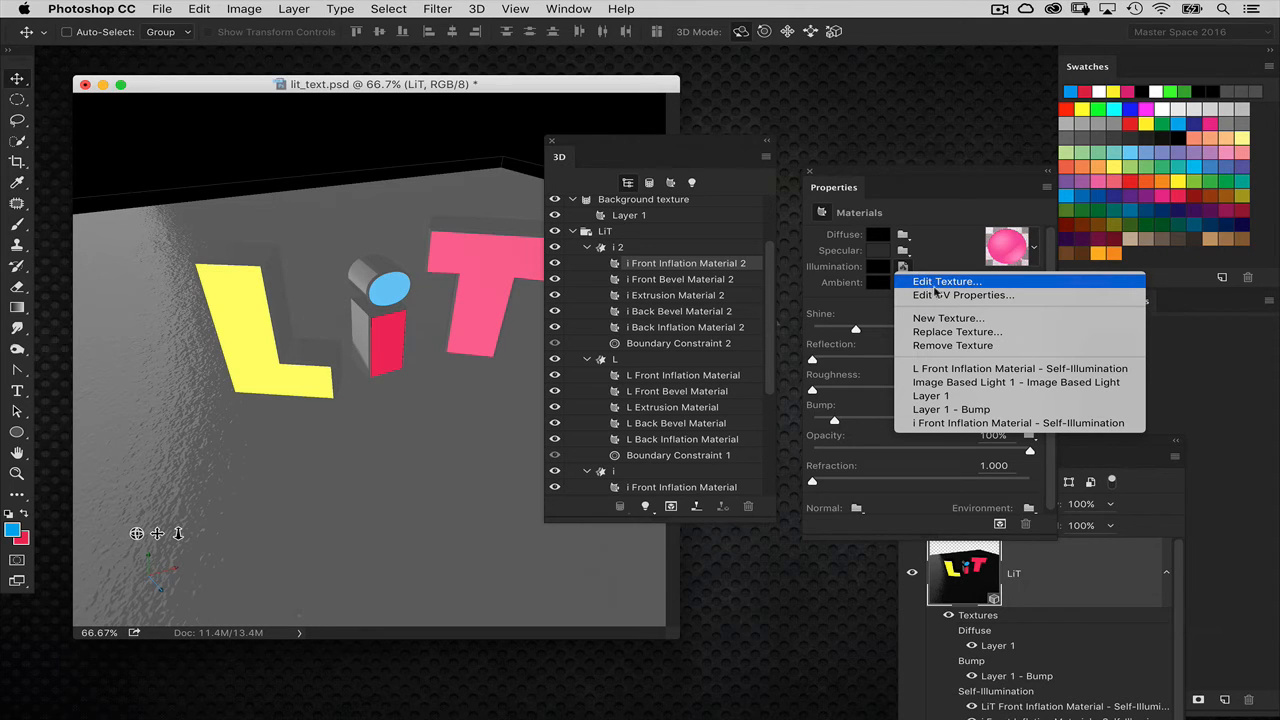
click(944, 319)
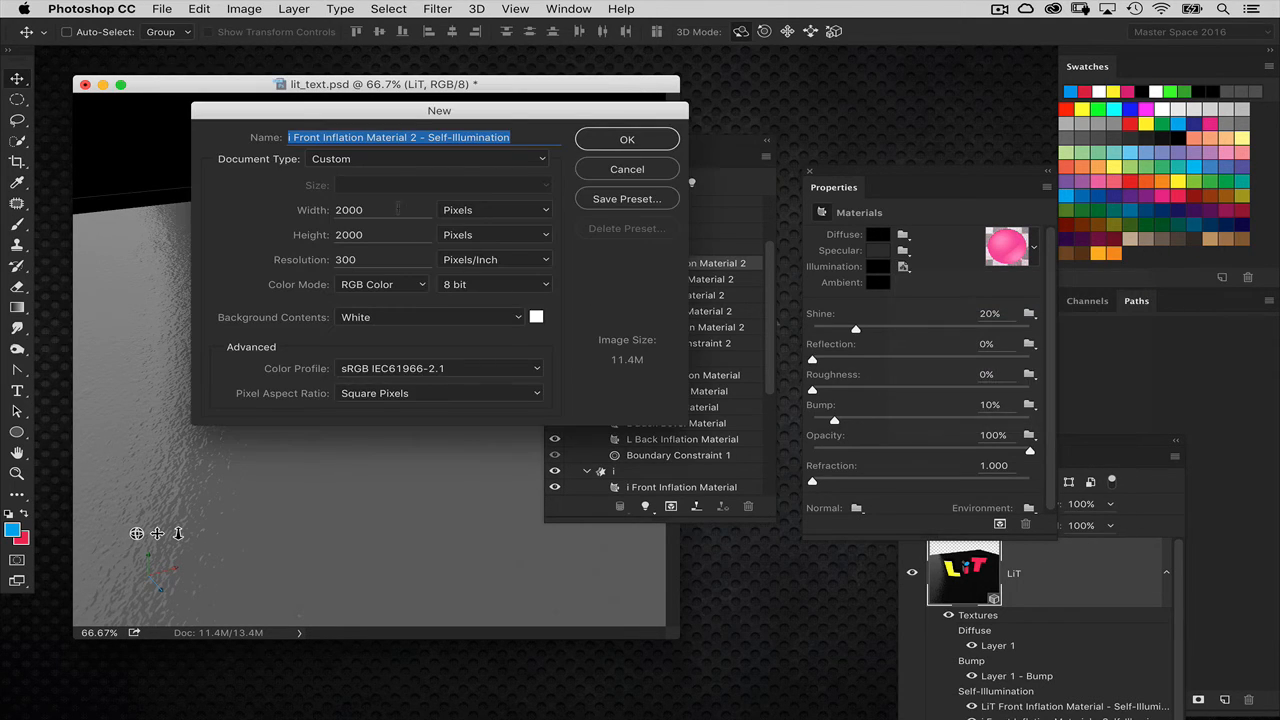
key(Tab)
text(1000)
key(Tab)
text(100)
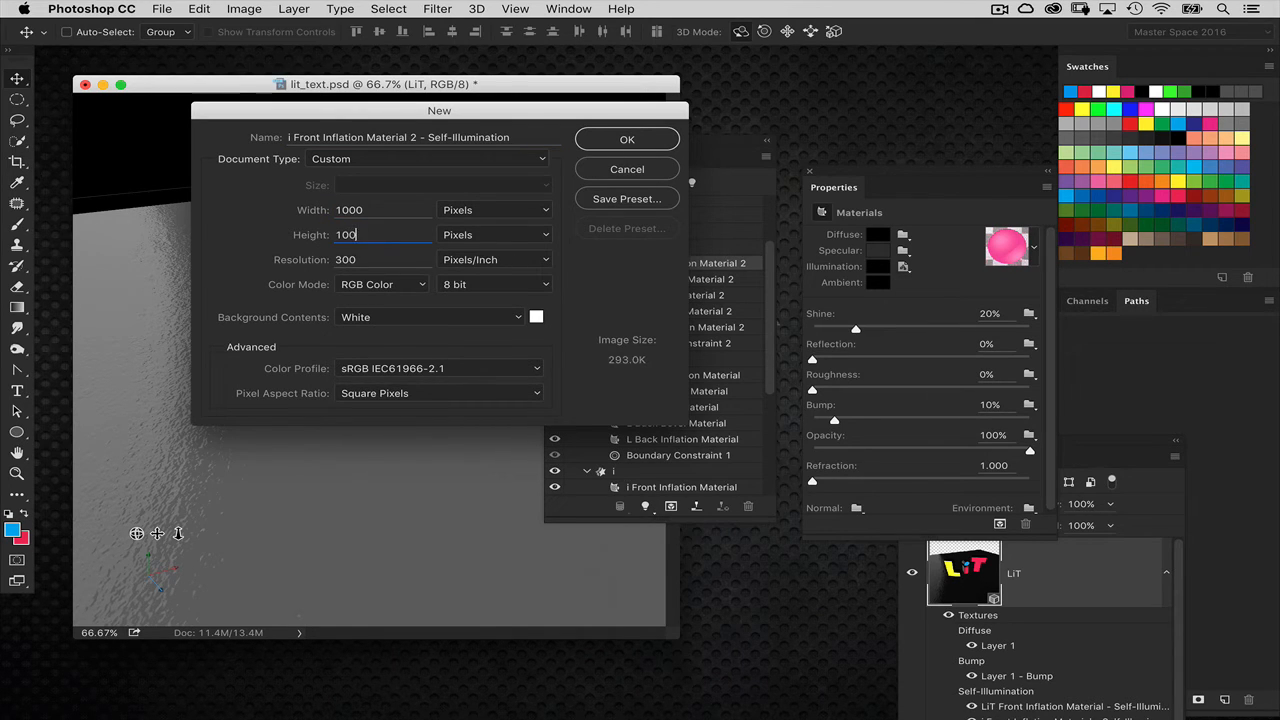
text(0)
key(Return)
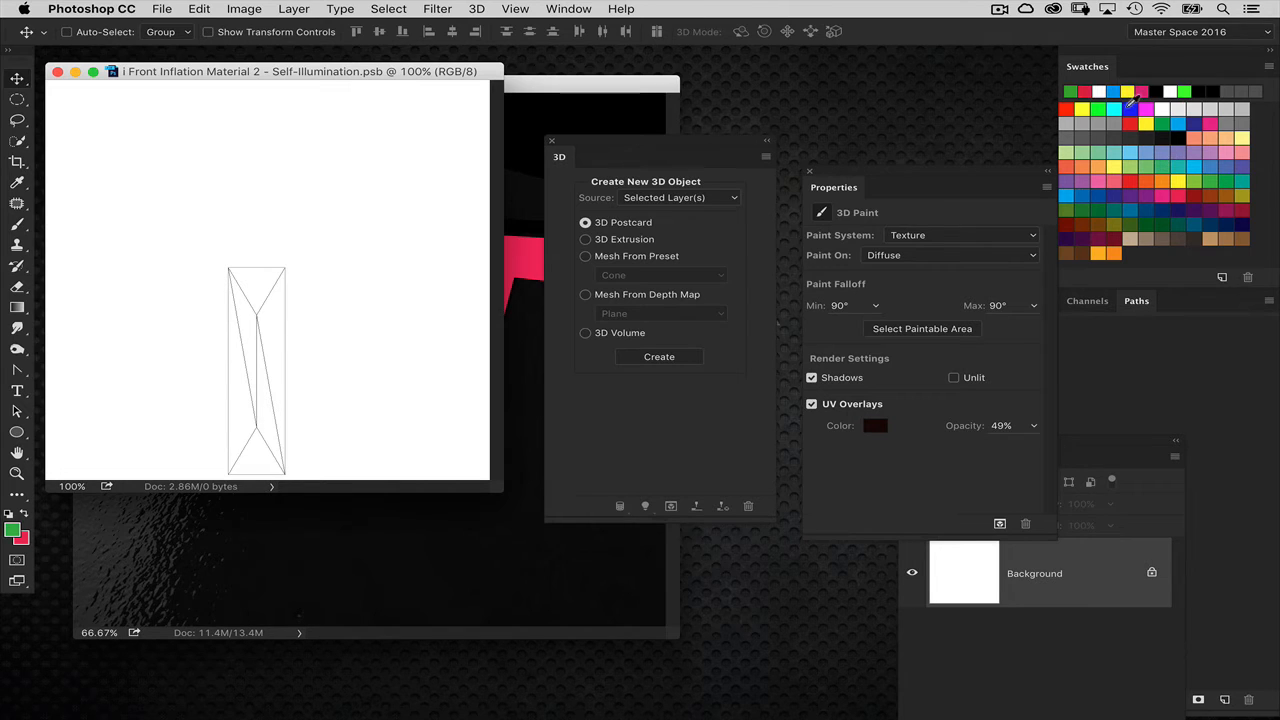
- Fill the i stem's new self-illumination texture with bright green, then save and close it
click(1097, 106)
key(alt+BackSpace)
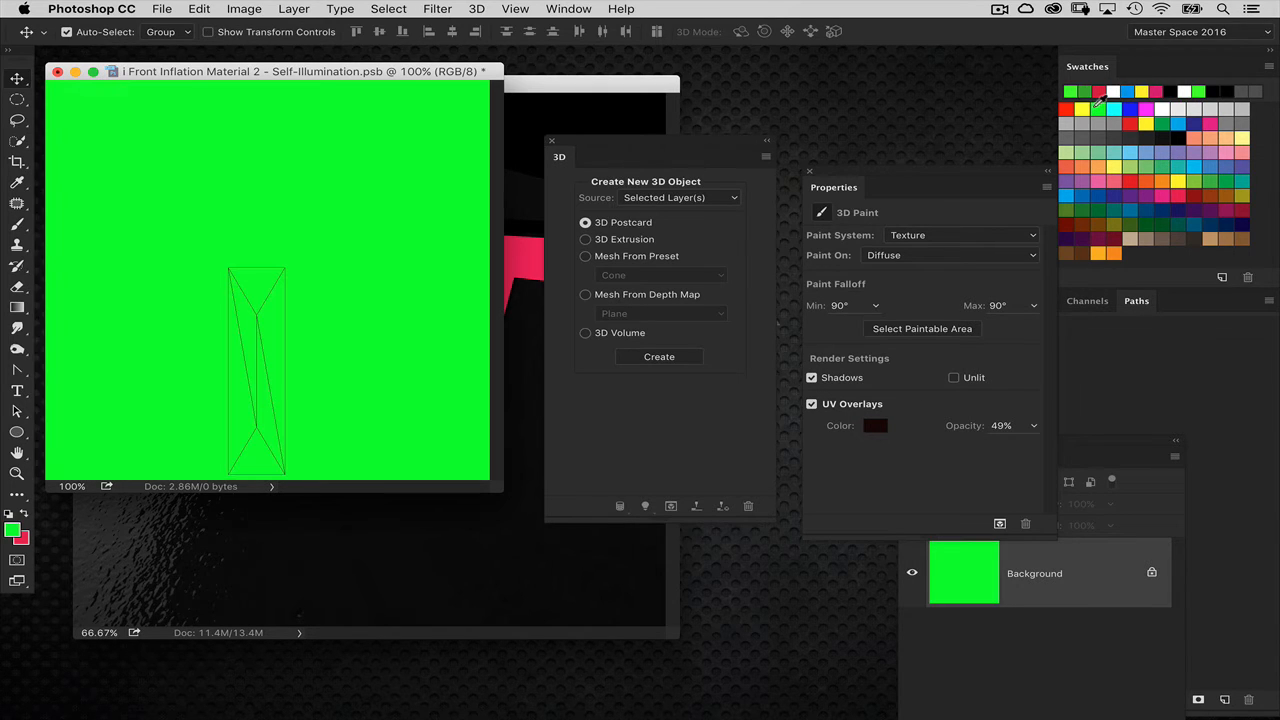
key(super+w)
key(Return)
click(502, 152)
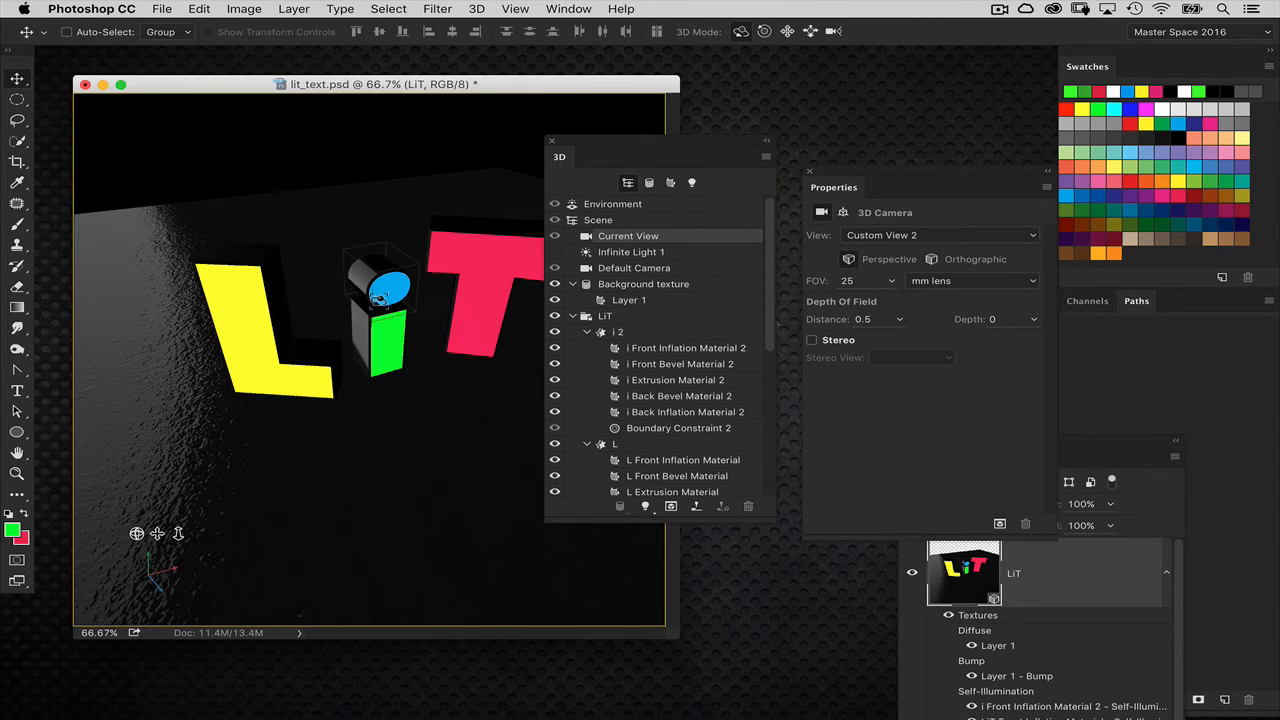
- Render the 3D scene to check the coloured letters' floor reflections, and undo the camera move made after it
drag(603, 145, 713, 163)
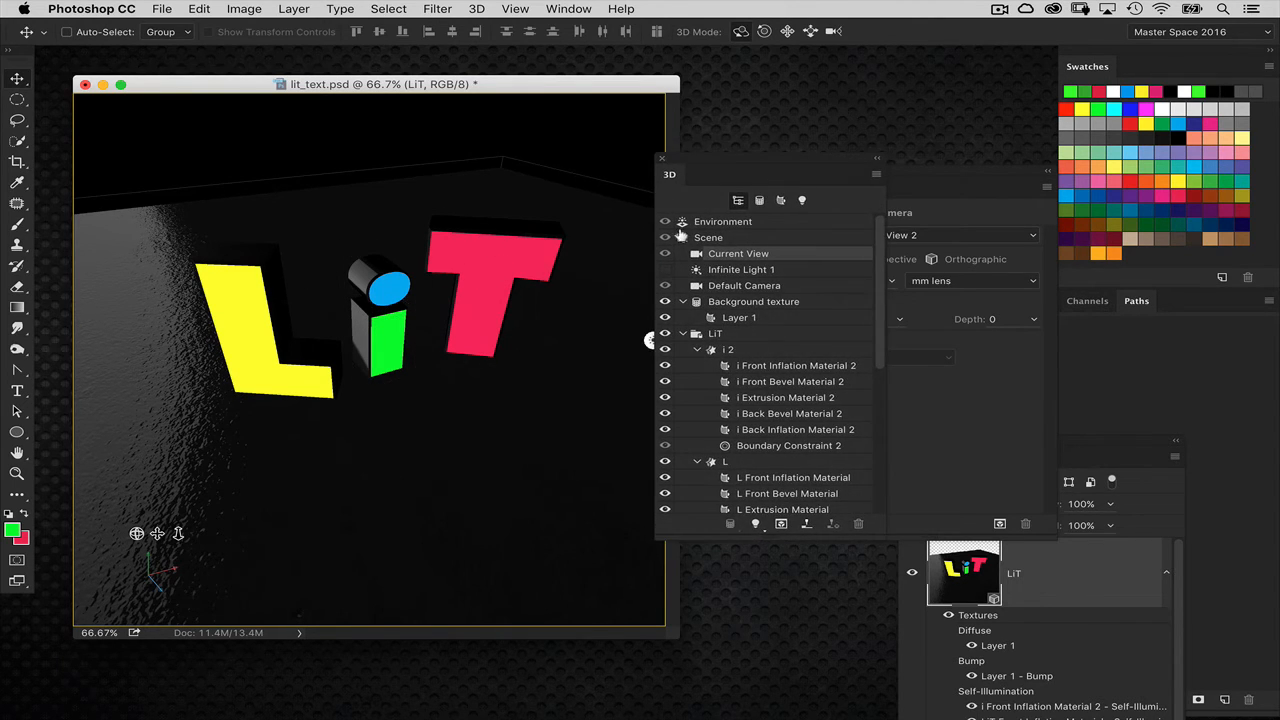
key(alt+shift+super+r)
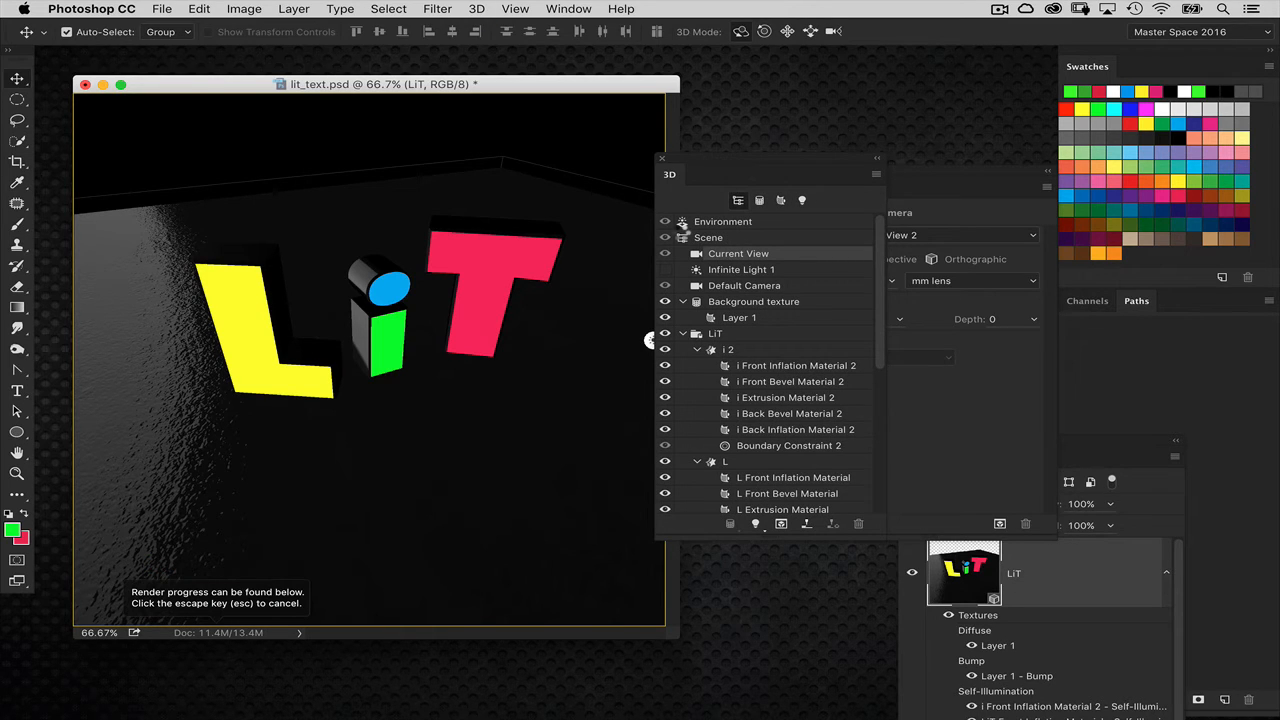
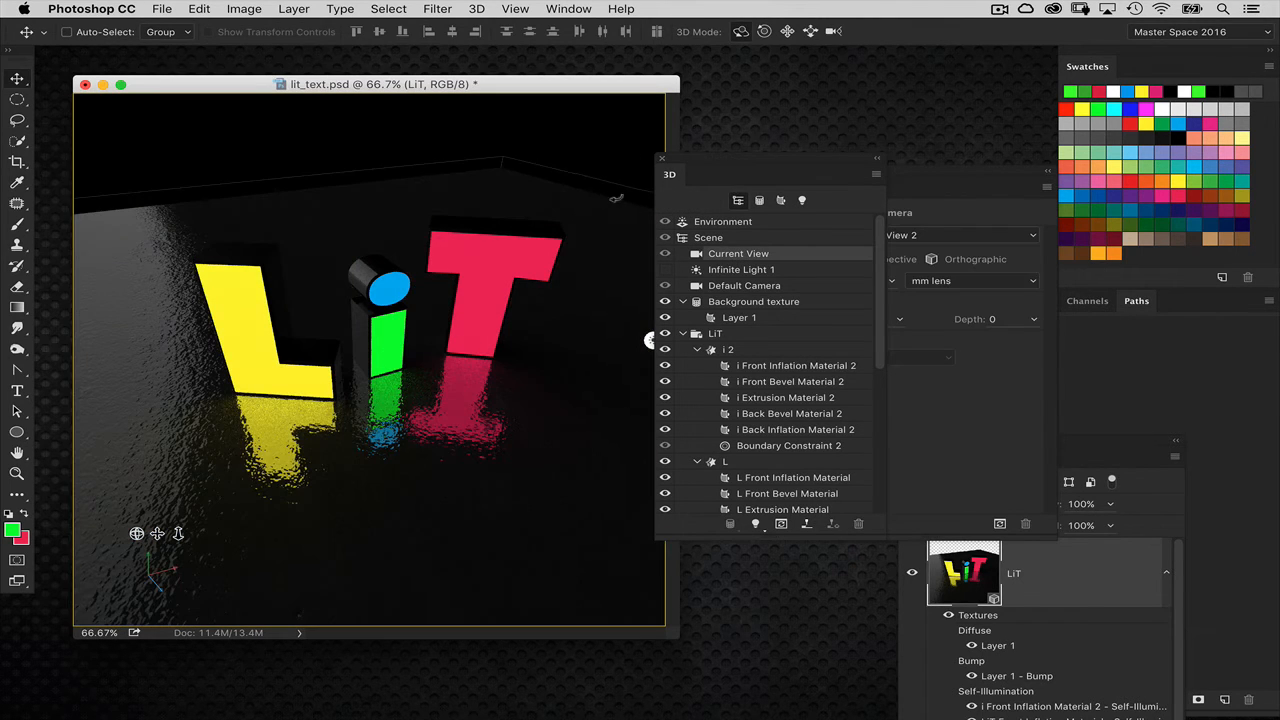
drag(623, 192, 572, 228)
key(super+z)
- Save the current camera angle as a new 3D view named Home View
drag(753, 162, 646, 169)
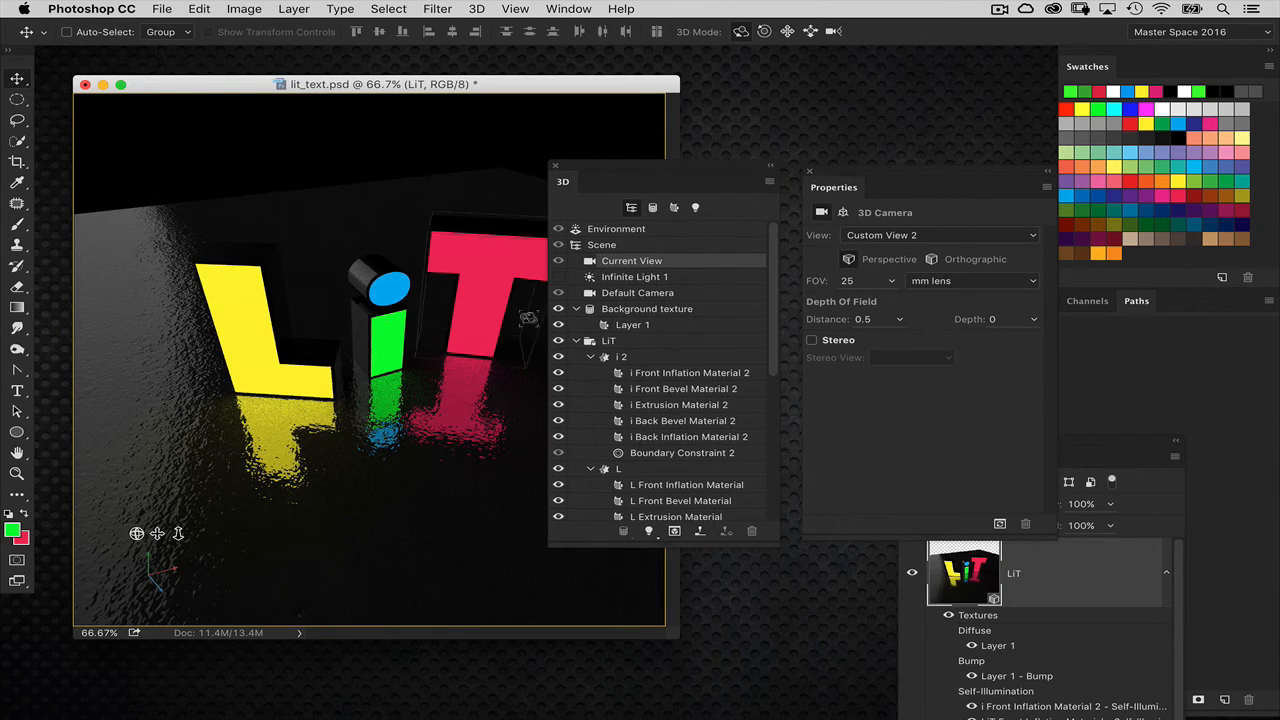
click(918, 236)
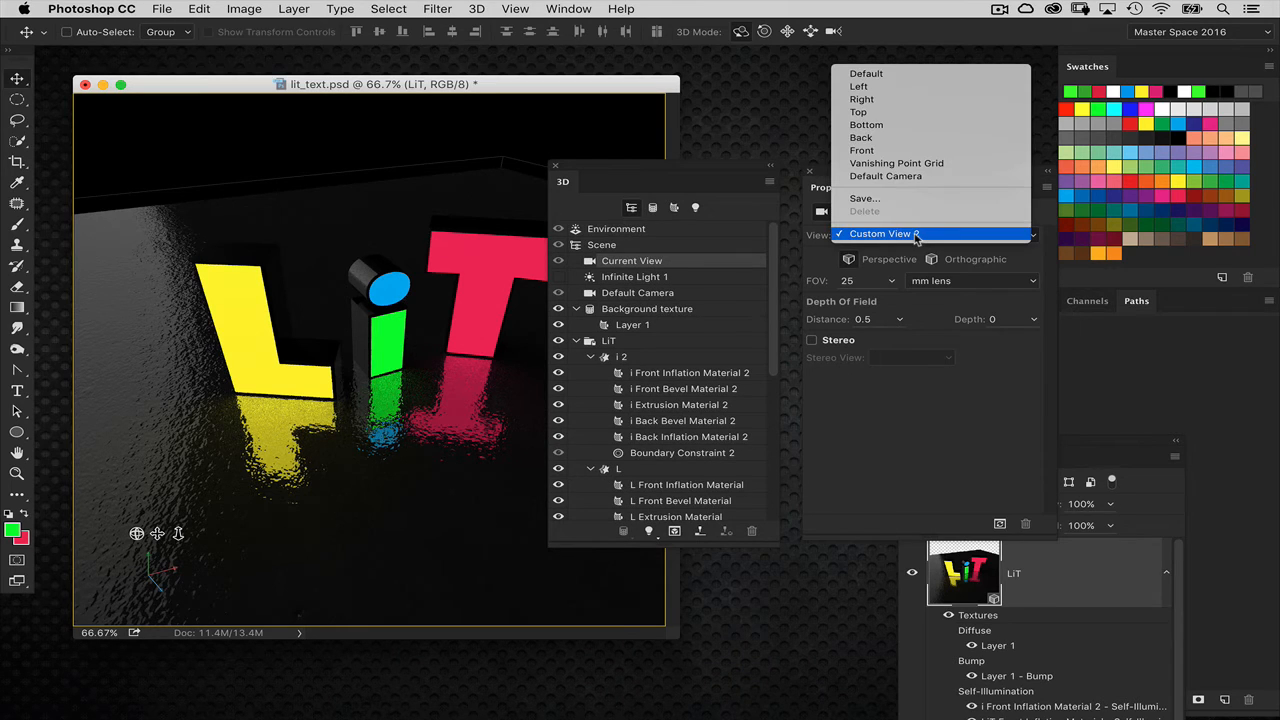
click(716, 274)
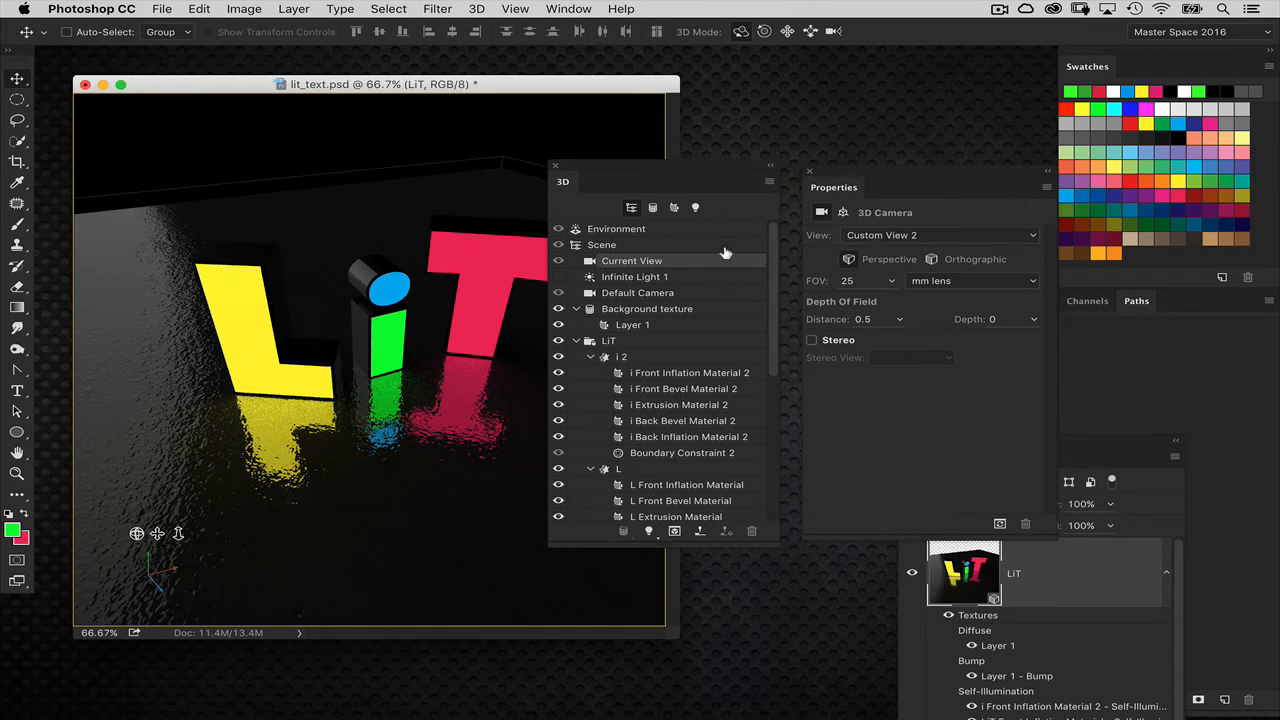
click(893, 237)
click(895, 199)
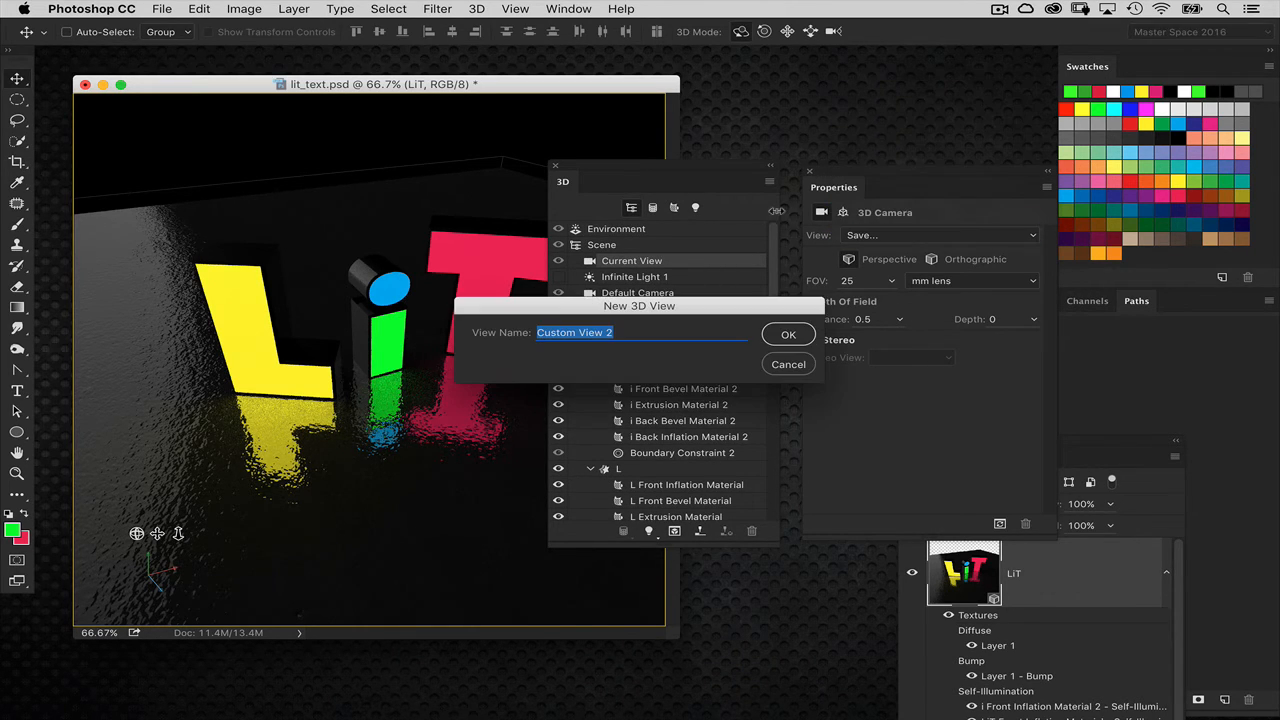
text(Home)
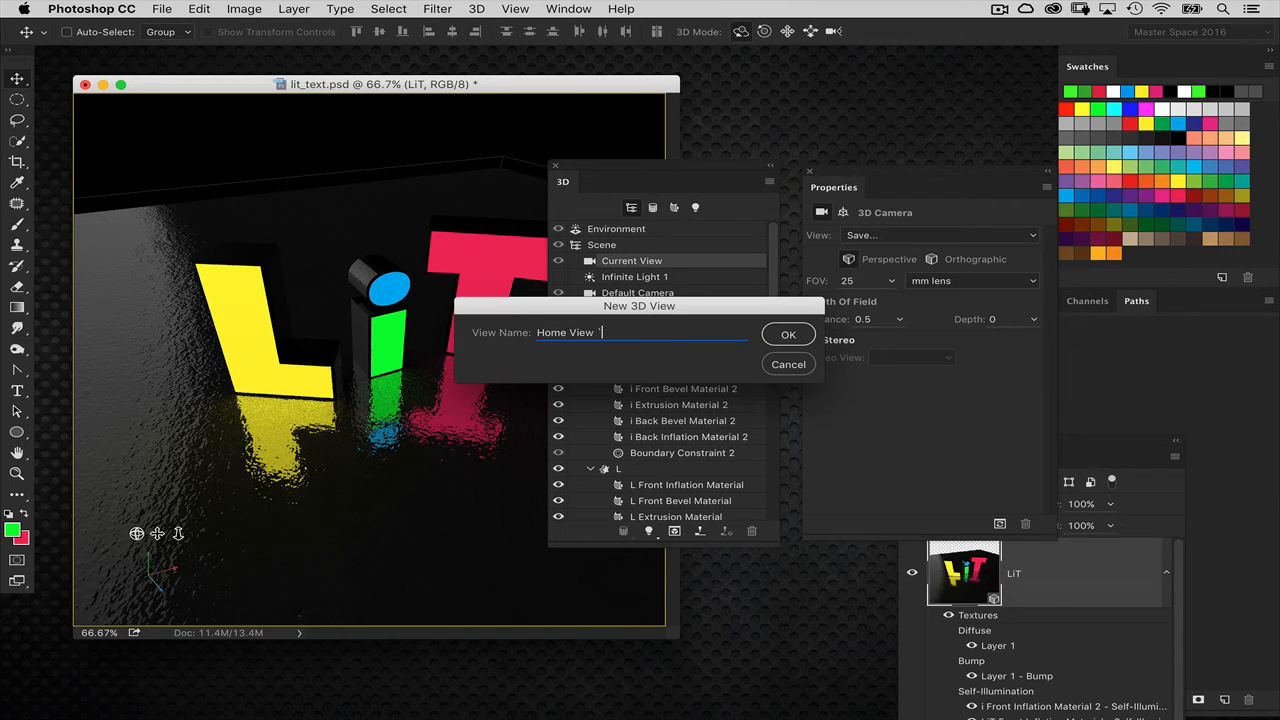
key(Return)
- Orbit the camera round to the back of the letters and select the T mesh
drag(648, 168, 792, 174)
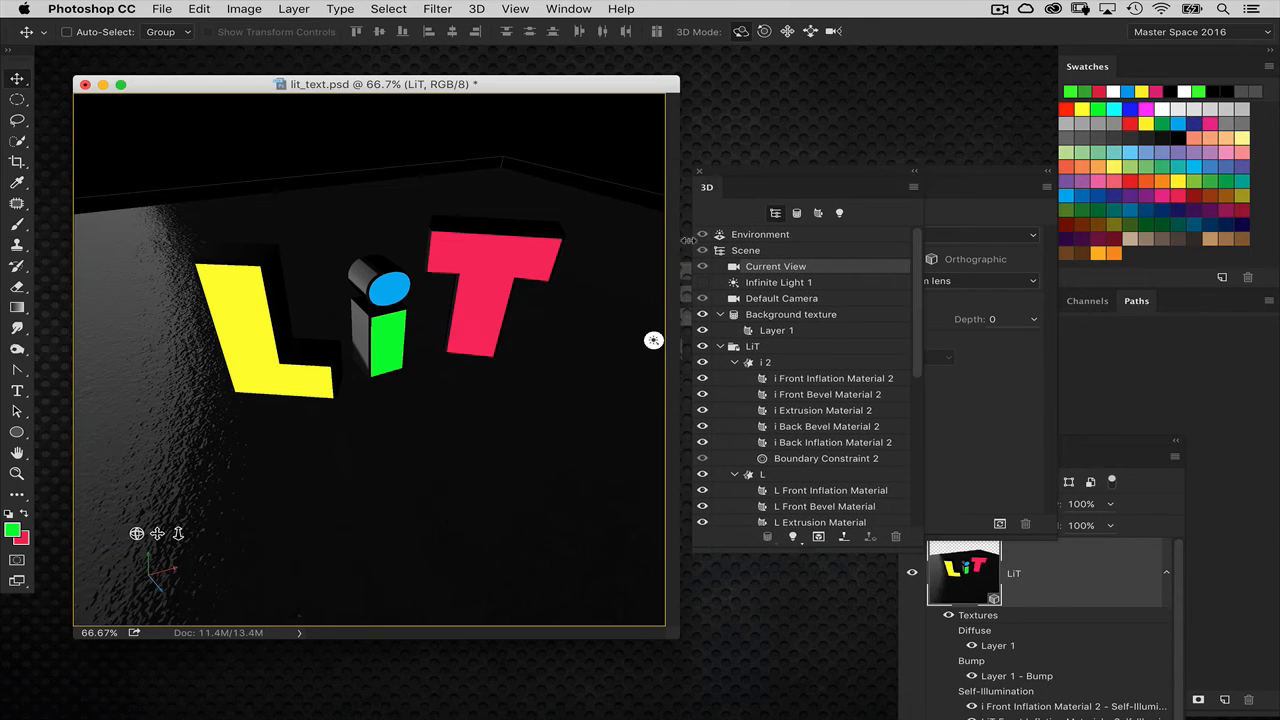
drag(589, 333, 329, 331)
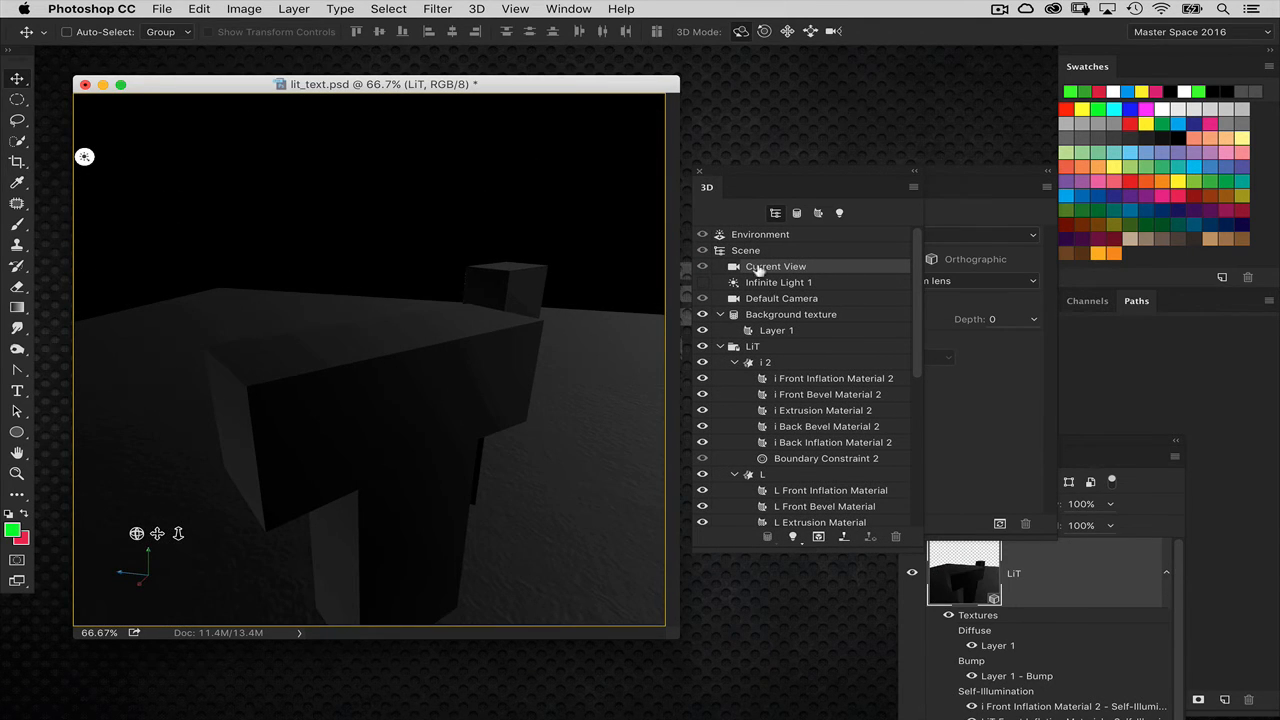
drag(763, 194, 678, 181)
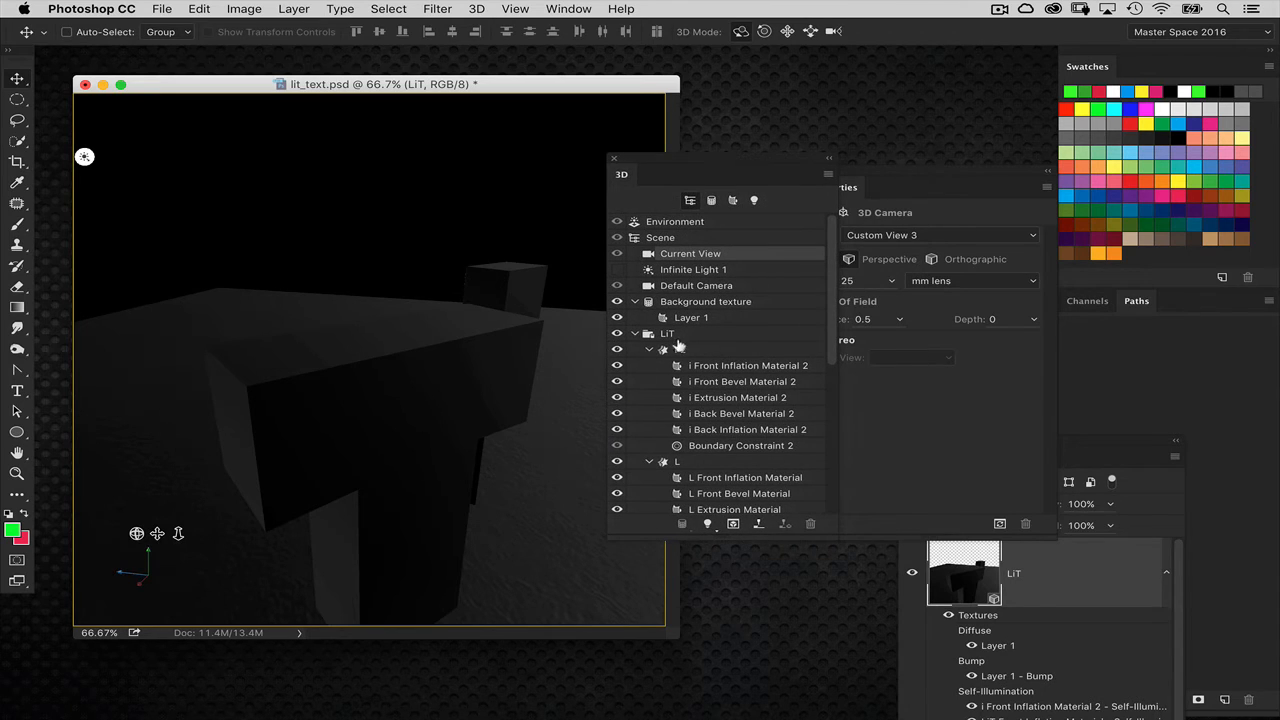
scroll(828, 357, down, 5)
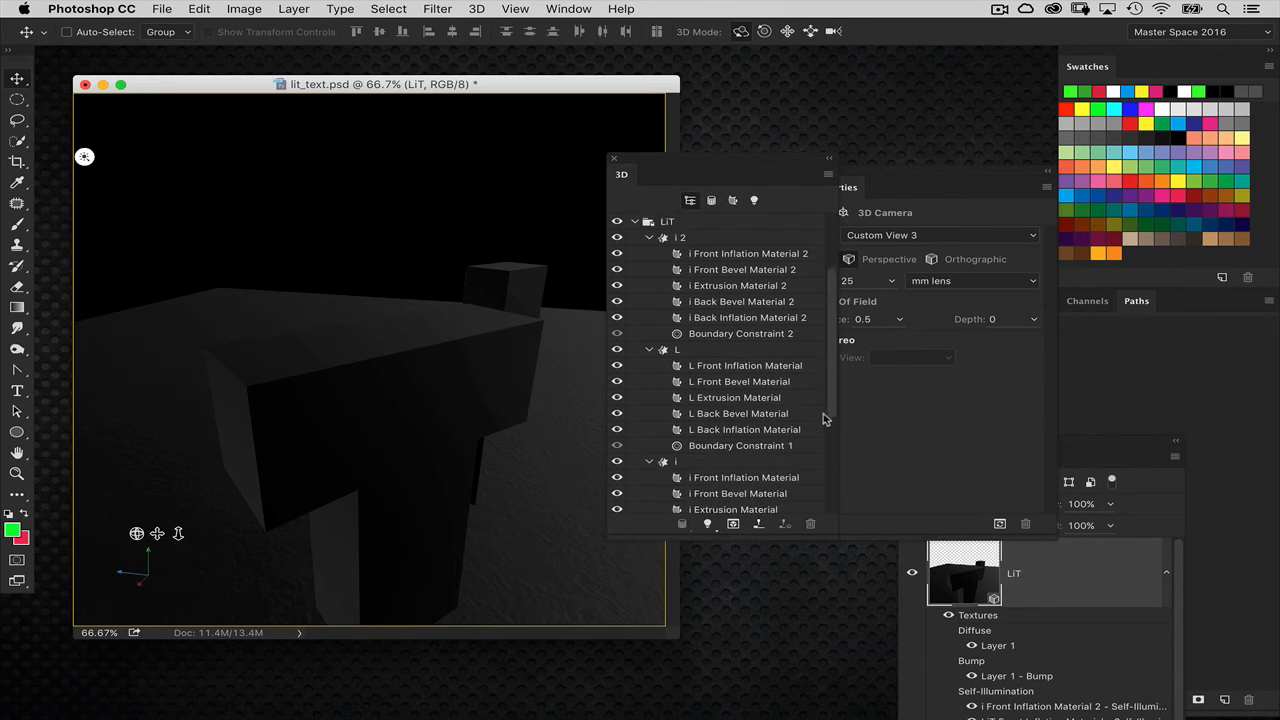
click(702, 507)
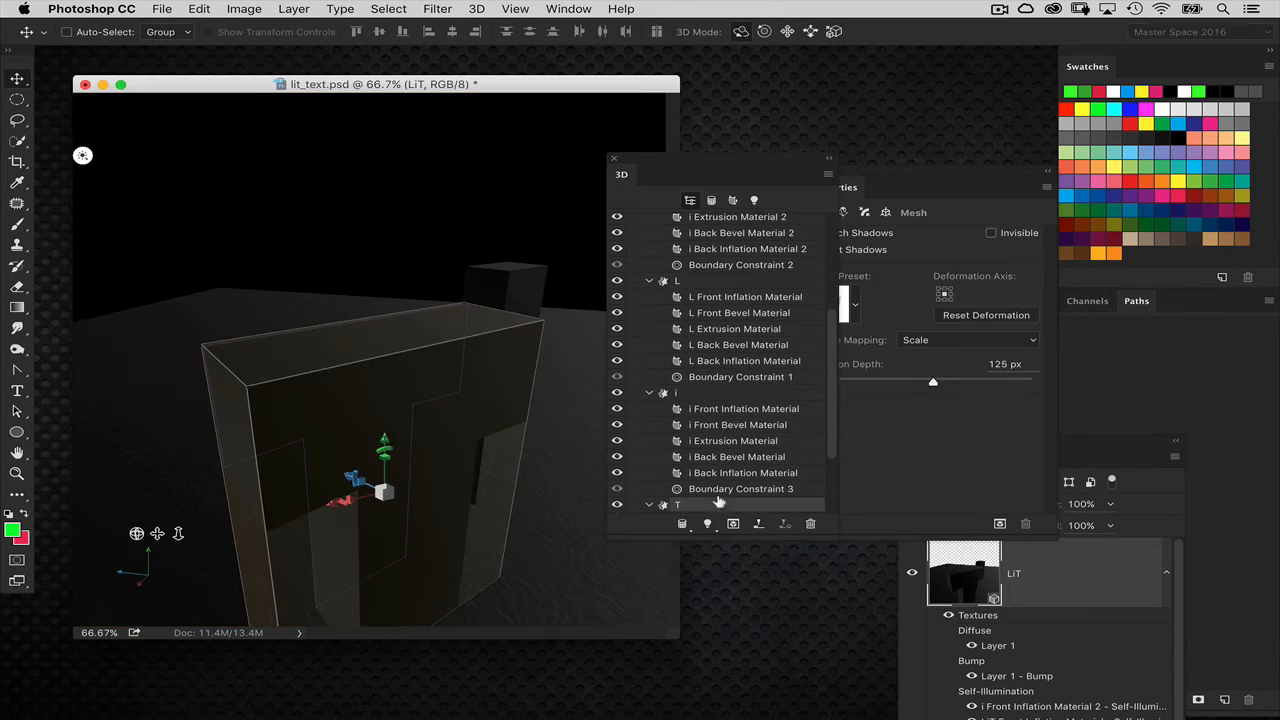
scroll(716, 490, down, 4)
click(728, 471)
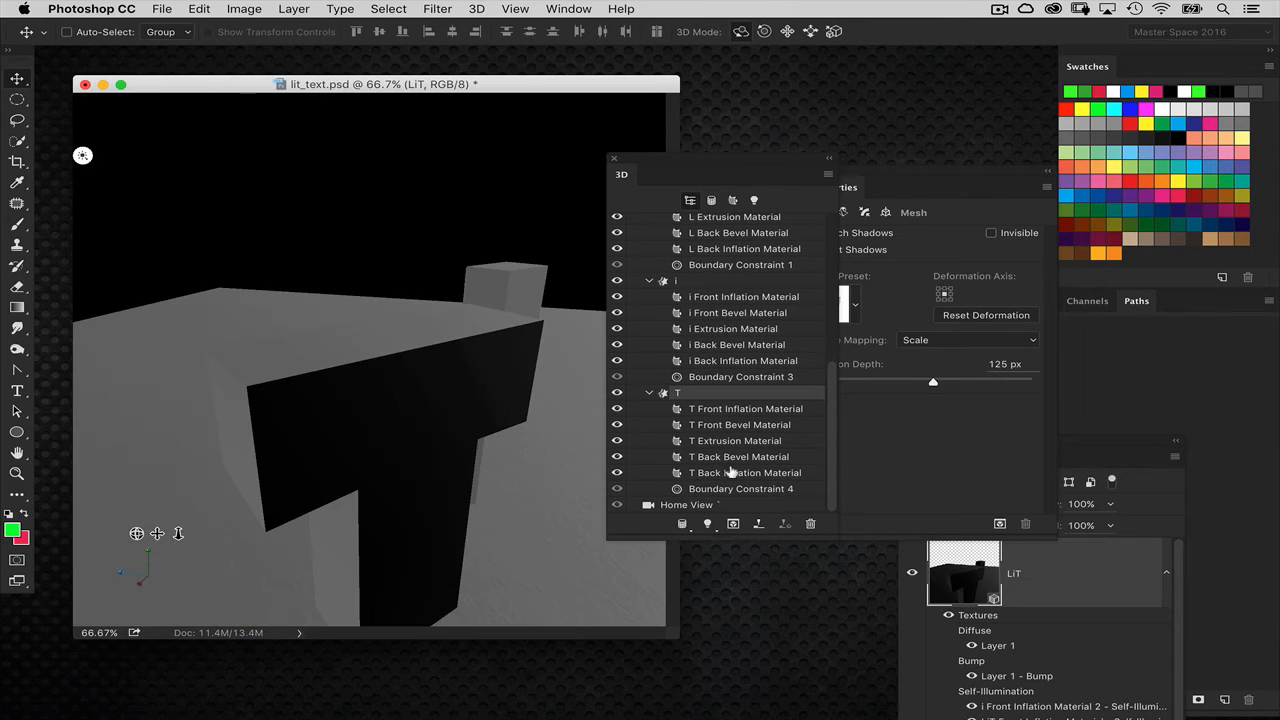
click(705, 390)
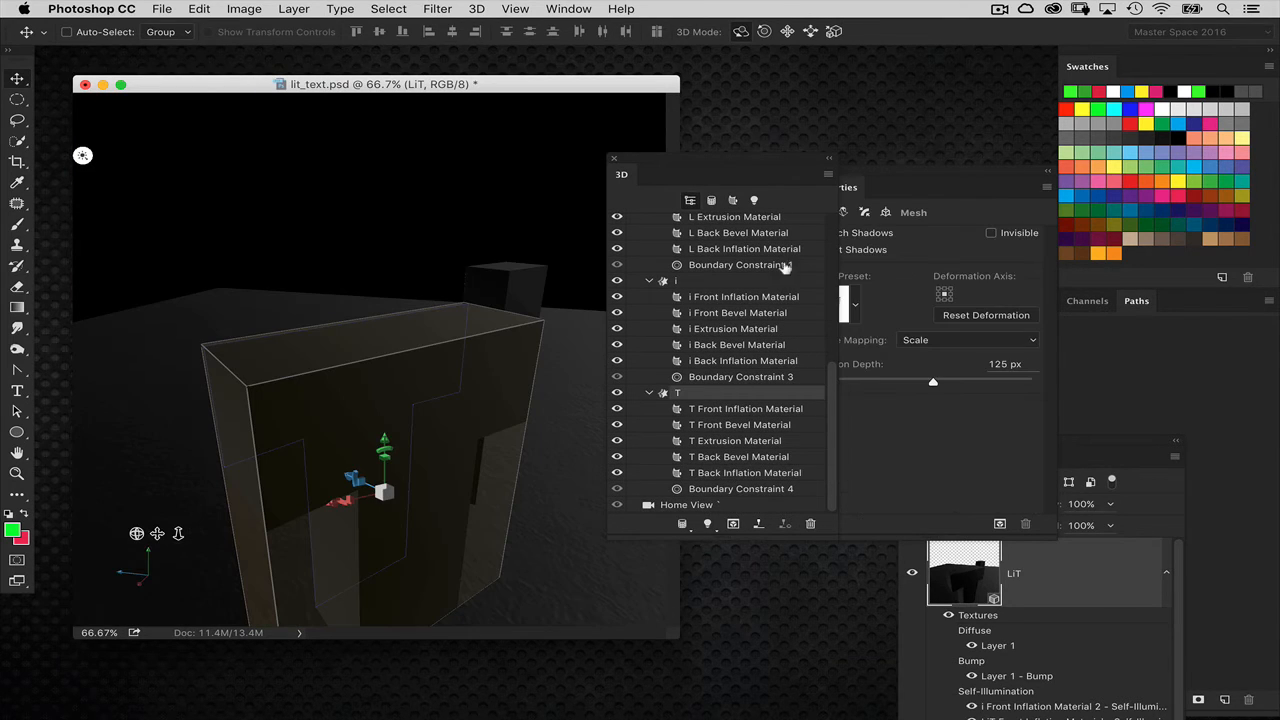
- Inflate the T's front and back caps with 10% strength and select its back inflation material
drag(746, 162, 636, 158)
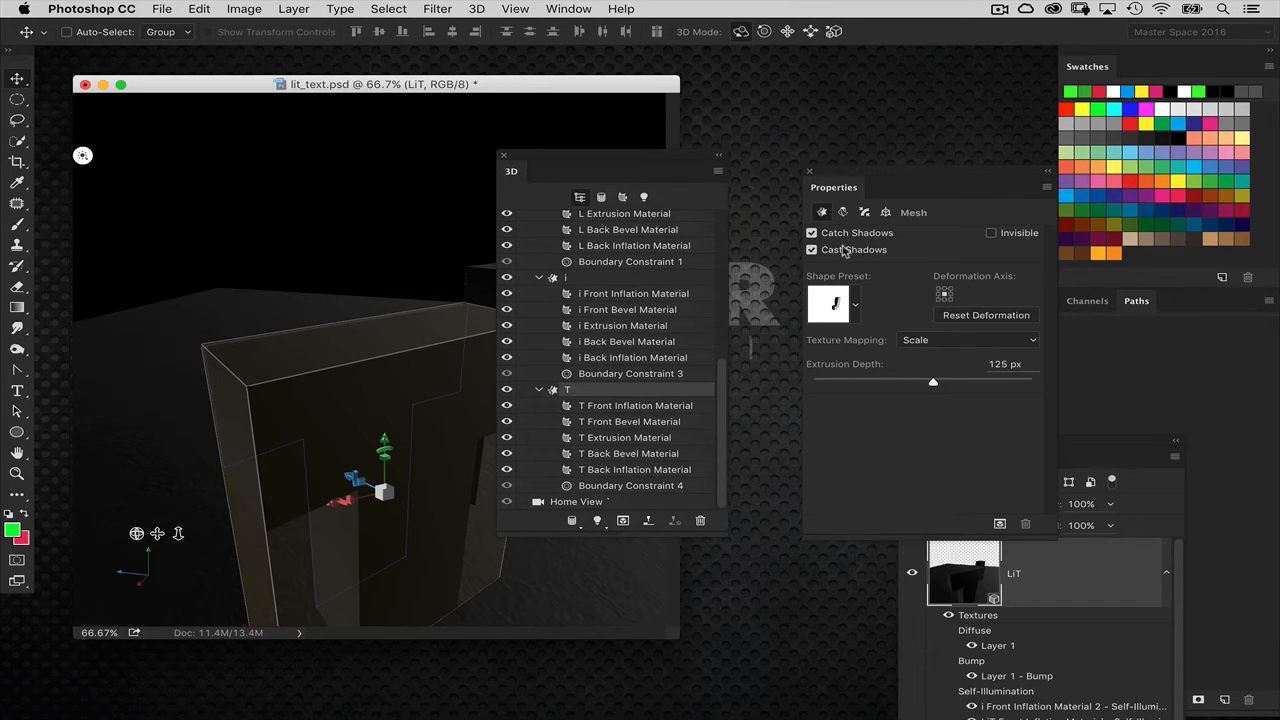
click(867, 213)
drag(871, 177, 849, 177)
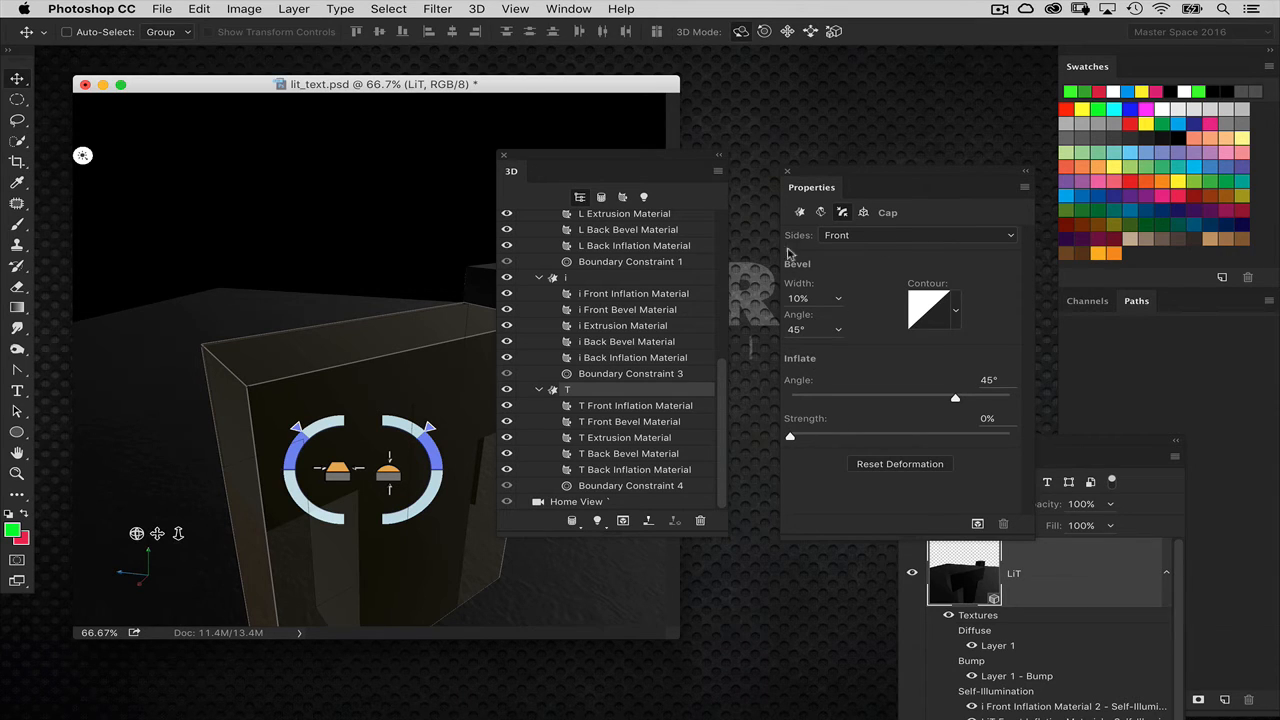
click(856, 237)
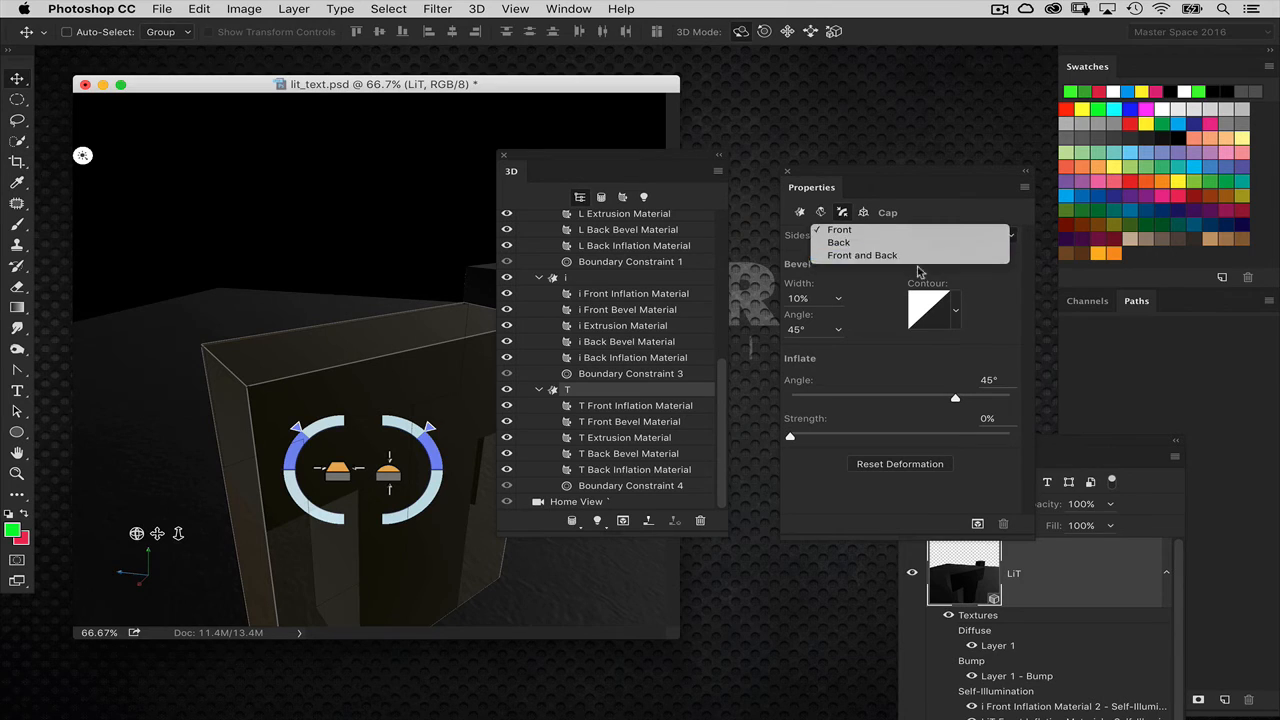
click(862, 259)
drag(791, 437, 810, 434)
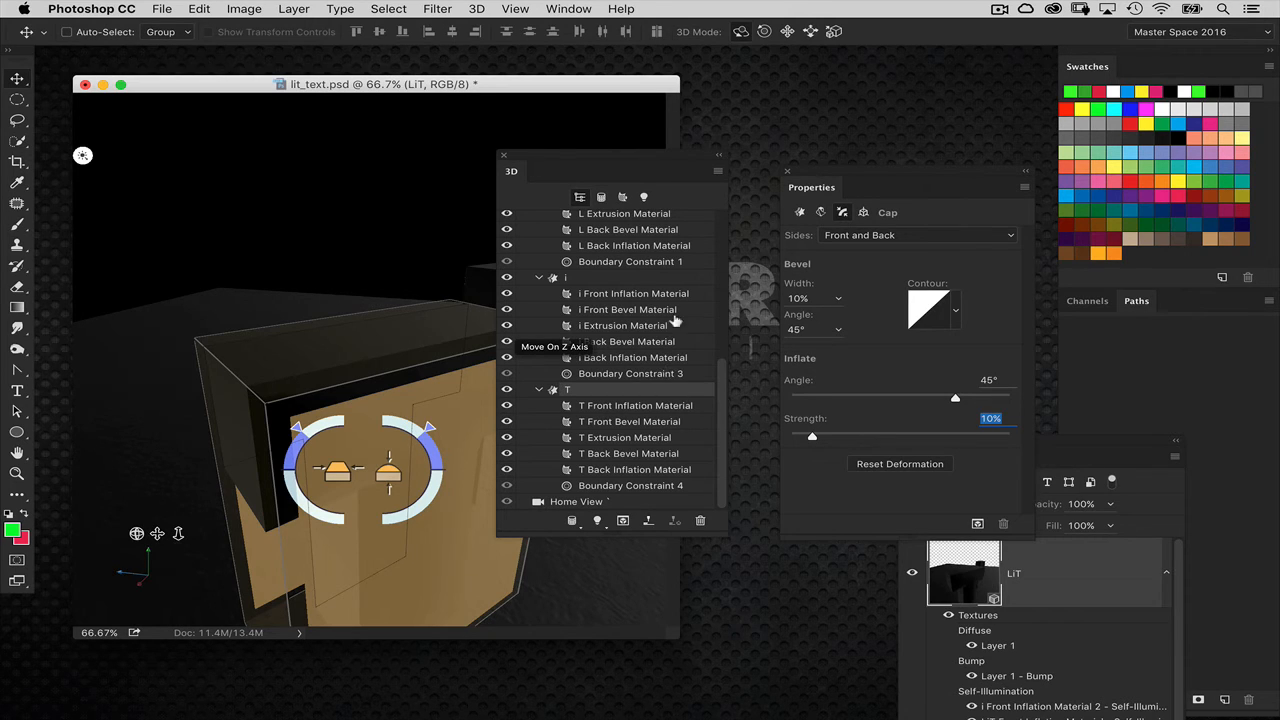
click(632, 470)
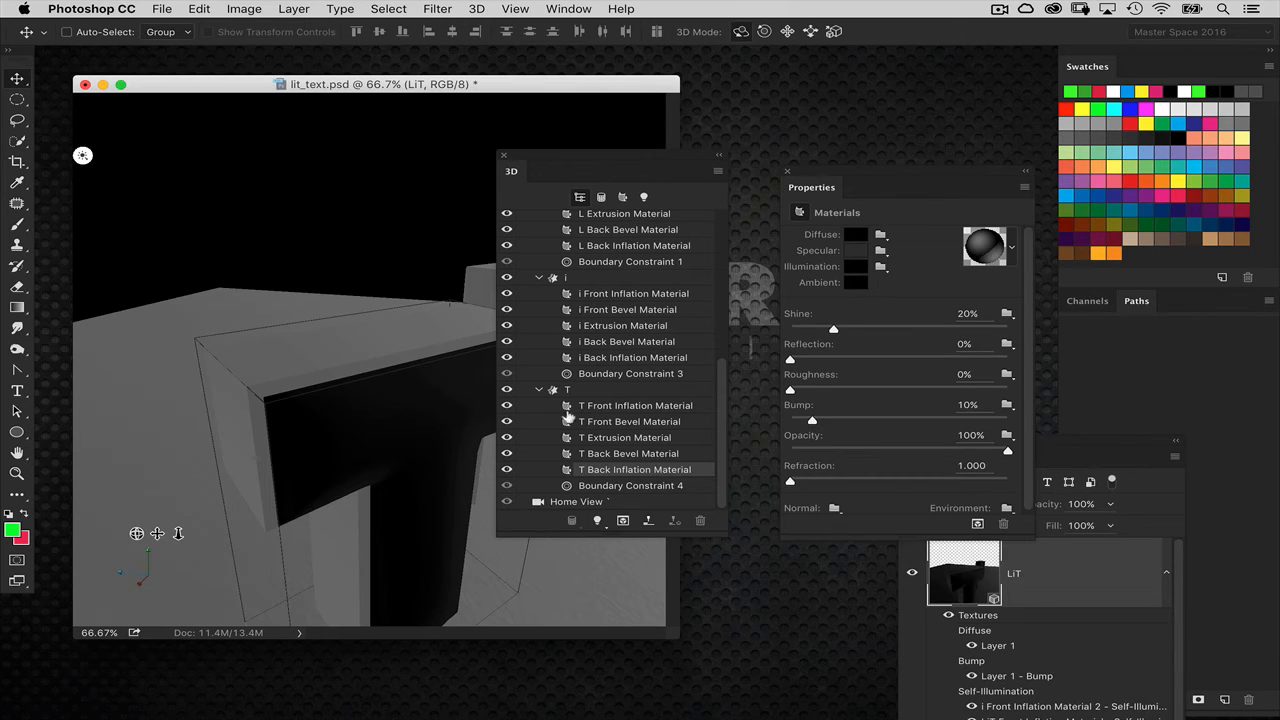
click(880, 268)
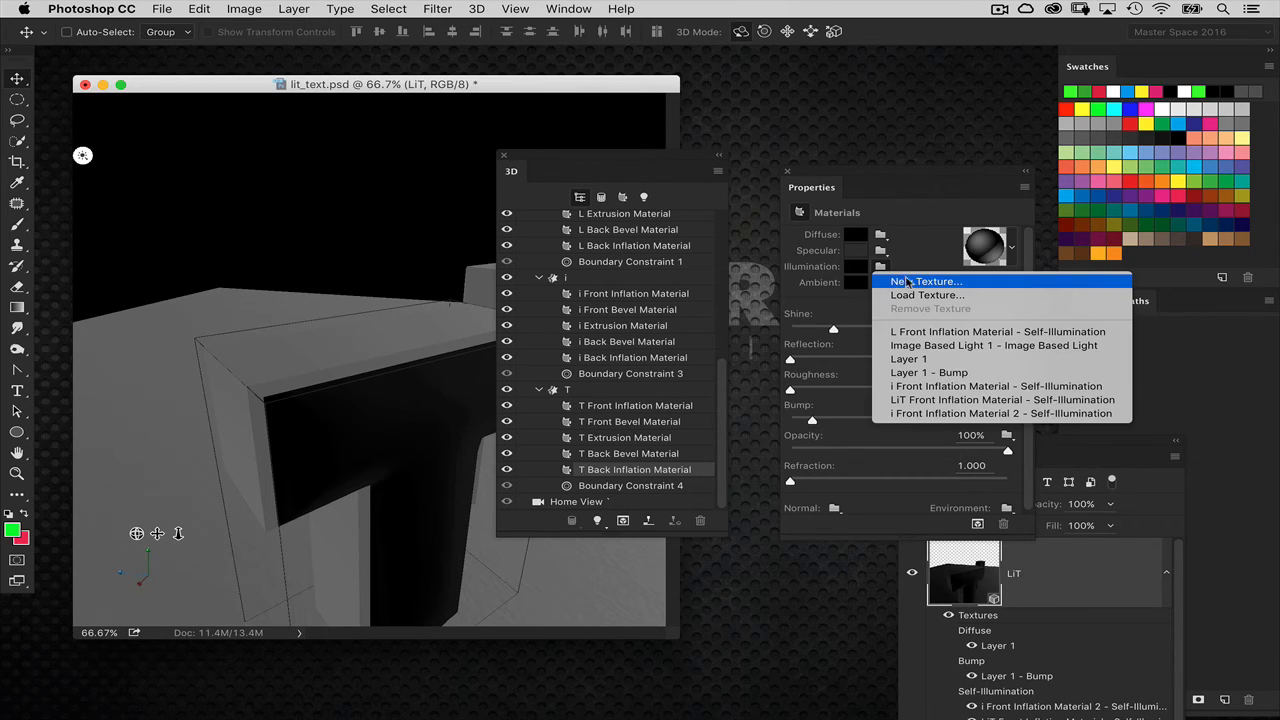
click(912, 282)
key(Tab)
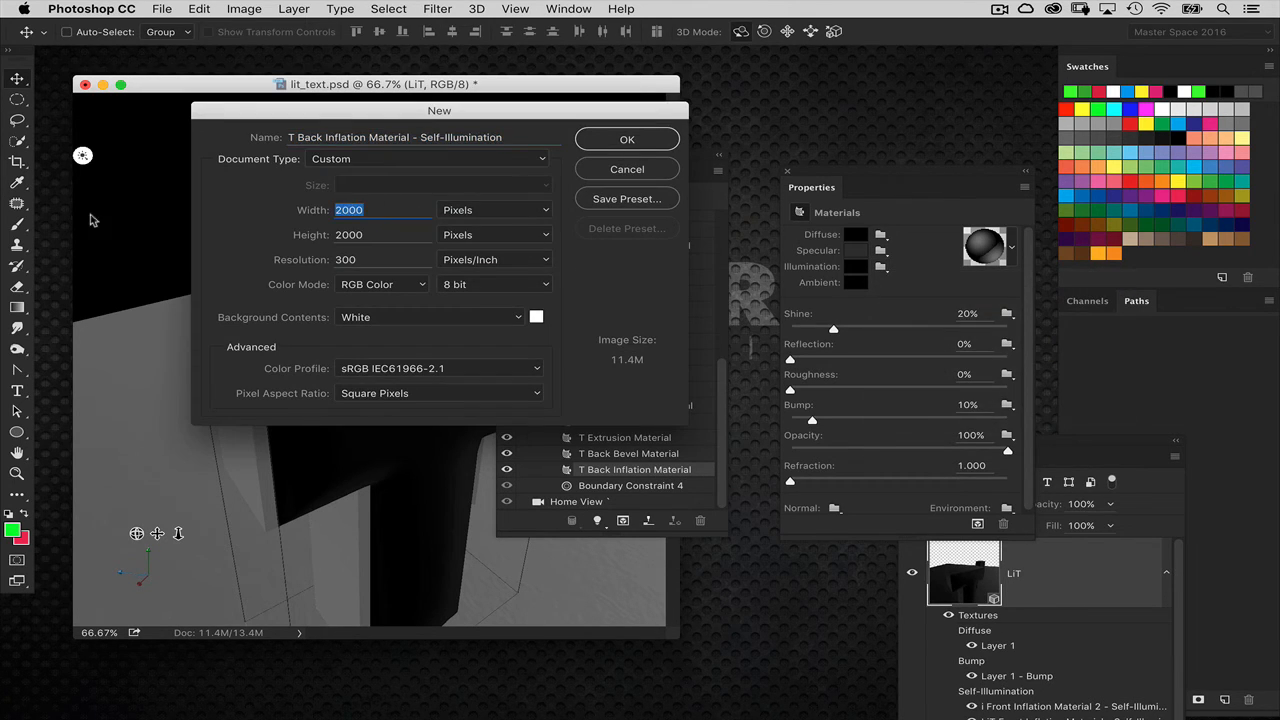
text(1000)
key(Tab)
text(1000)
click(627, 169)
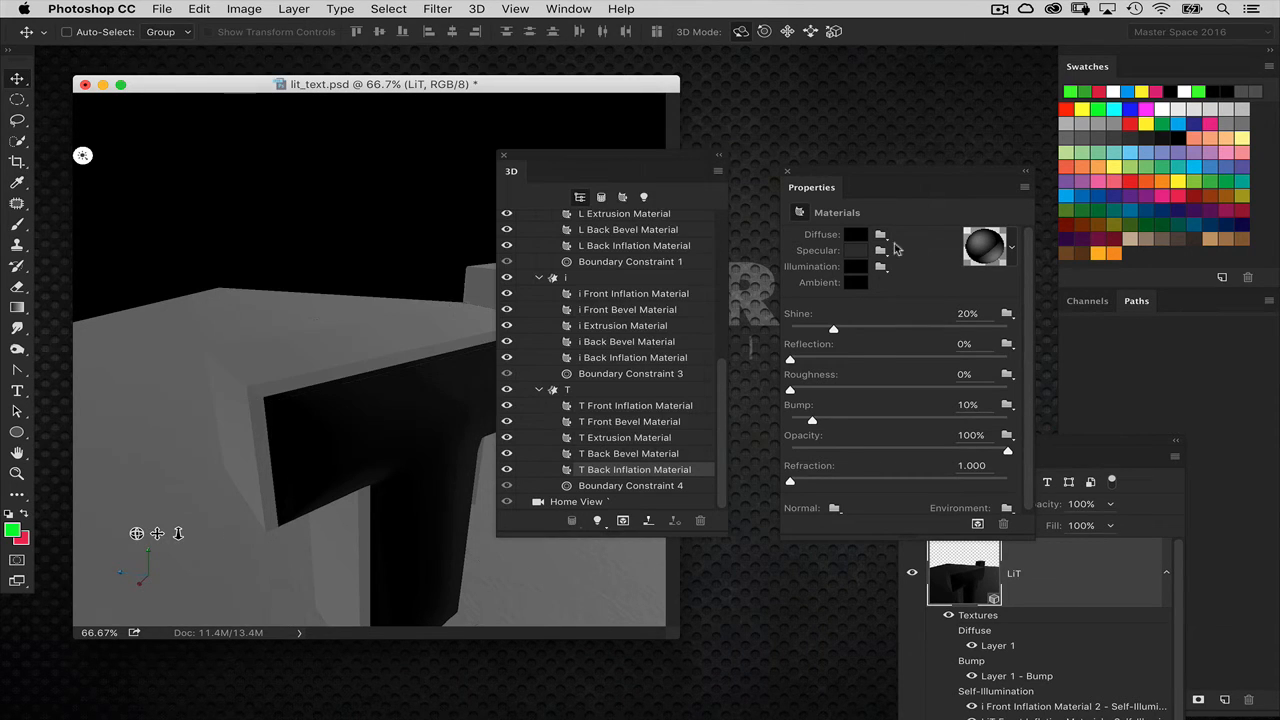
- Set the T back inflation material's illumination colour to blue, H 212, S 88, B 98, with an intensity of +2.55 stops
click(854, 266)
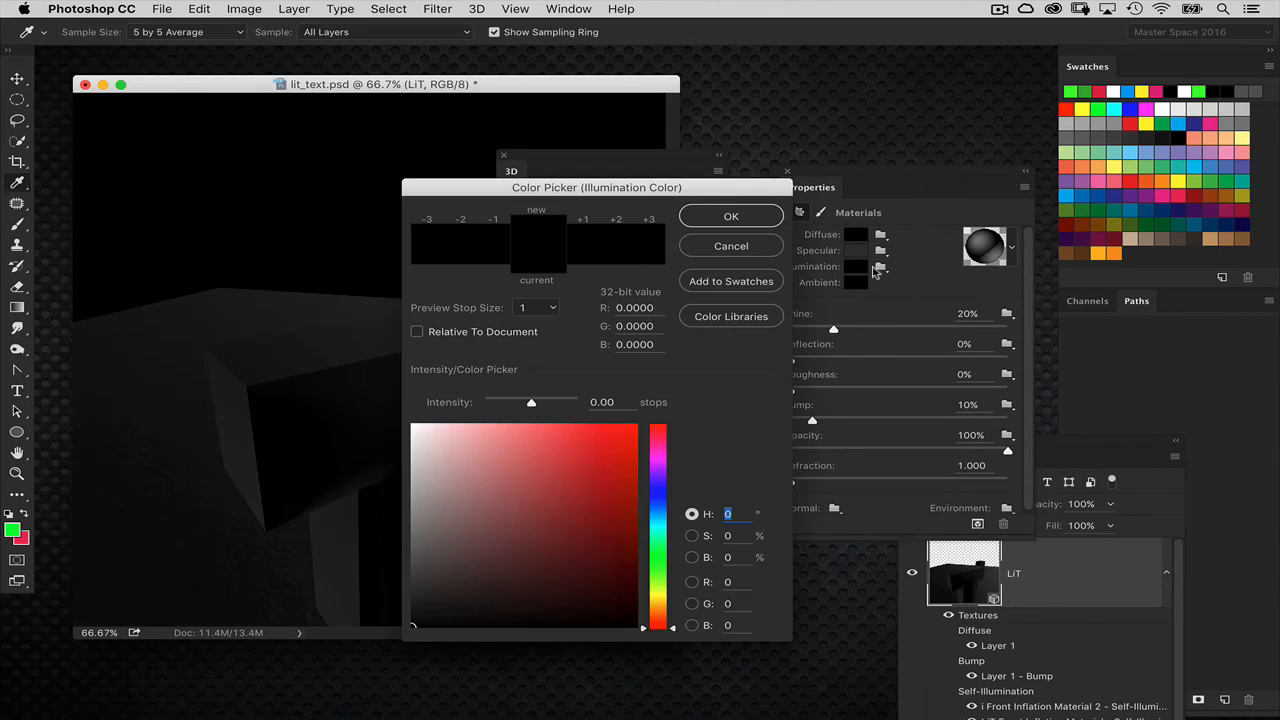
click(661, 503)
drag(657, 503, 657, 510)
click(607, 431)
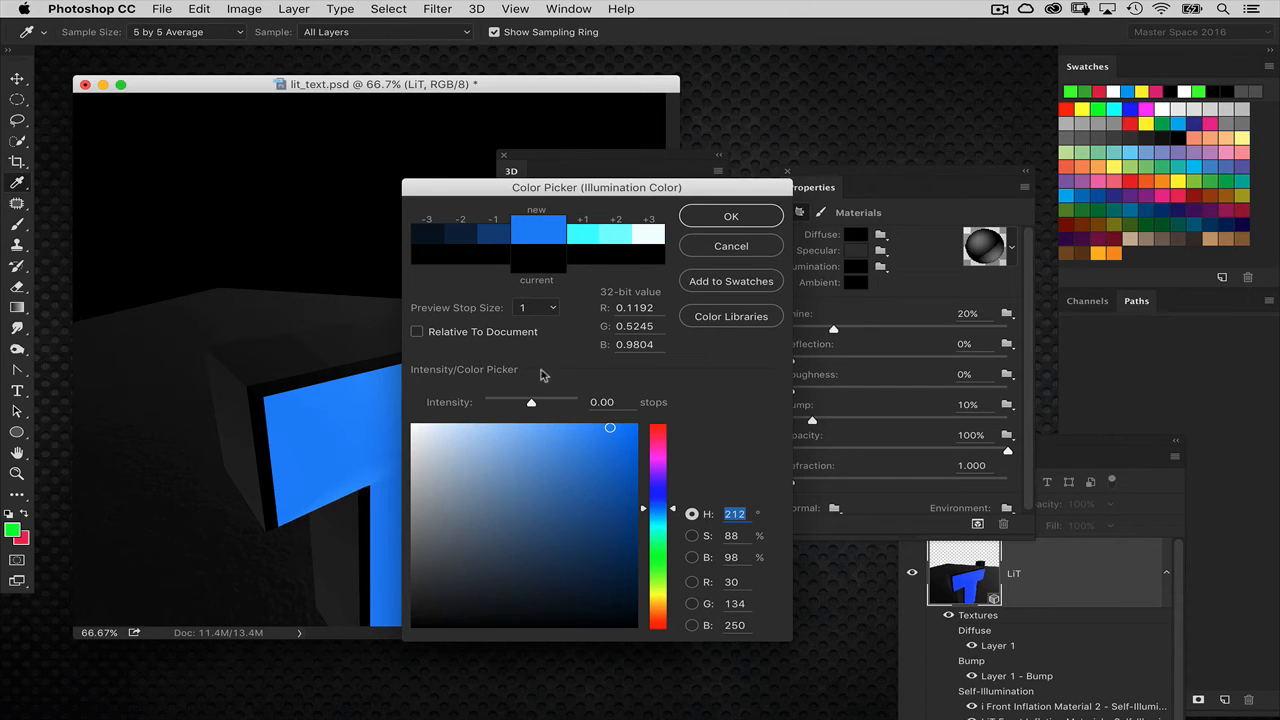
drag(533, 405, 549, 406)
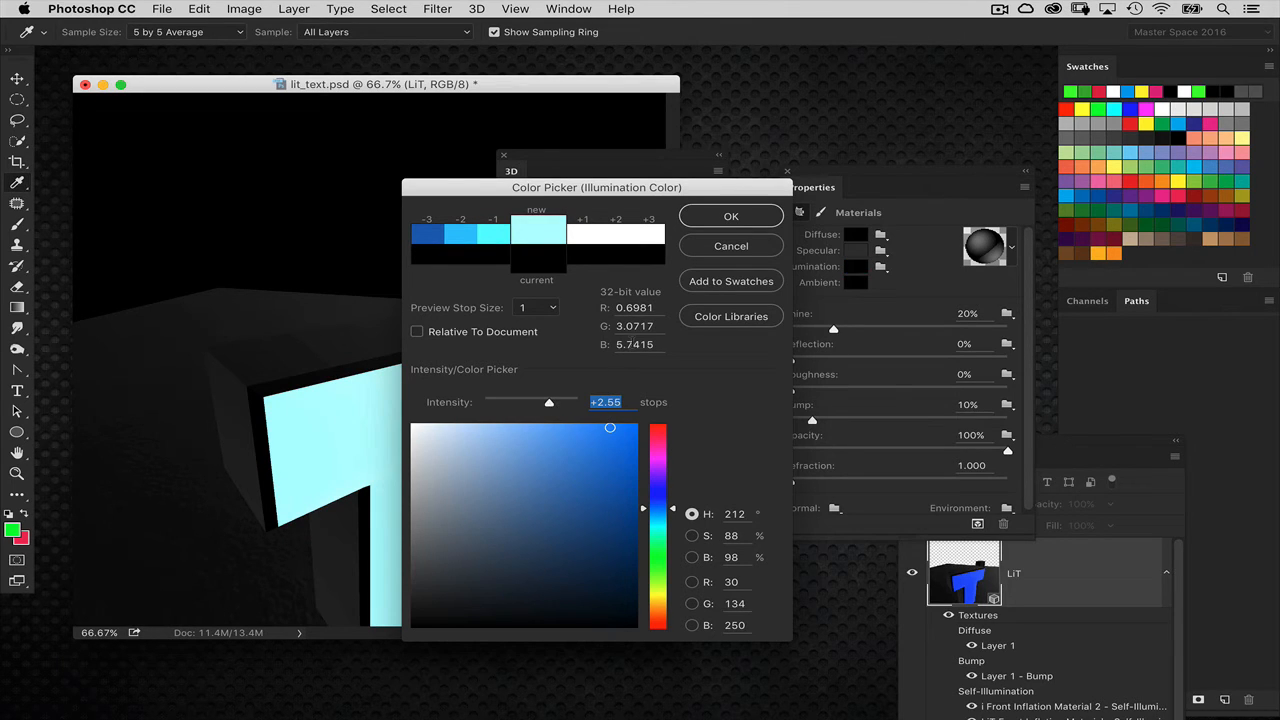
click(731, 220)
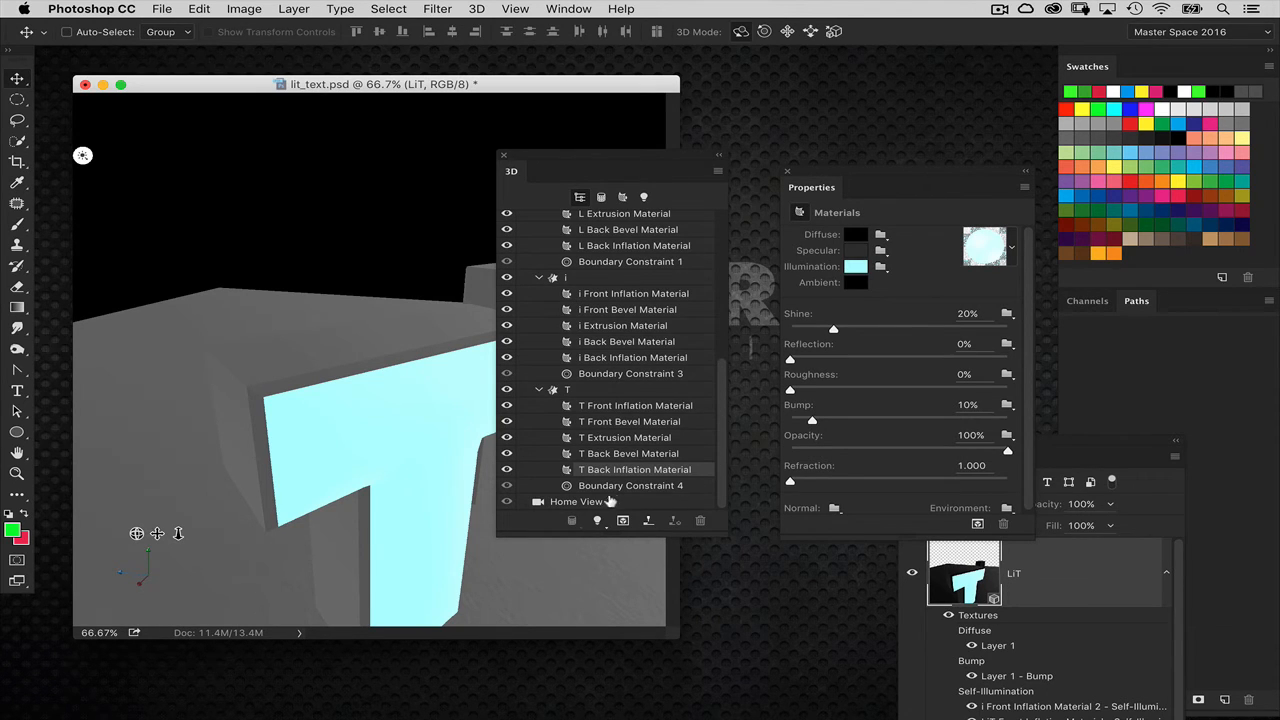
- Return the camera to the saved Home View and render the 3D layer
click(608, 500)
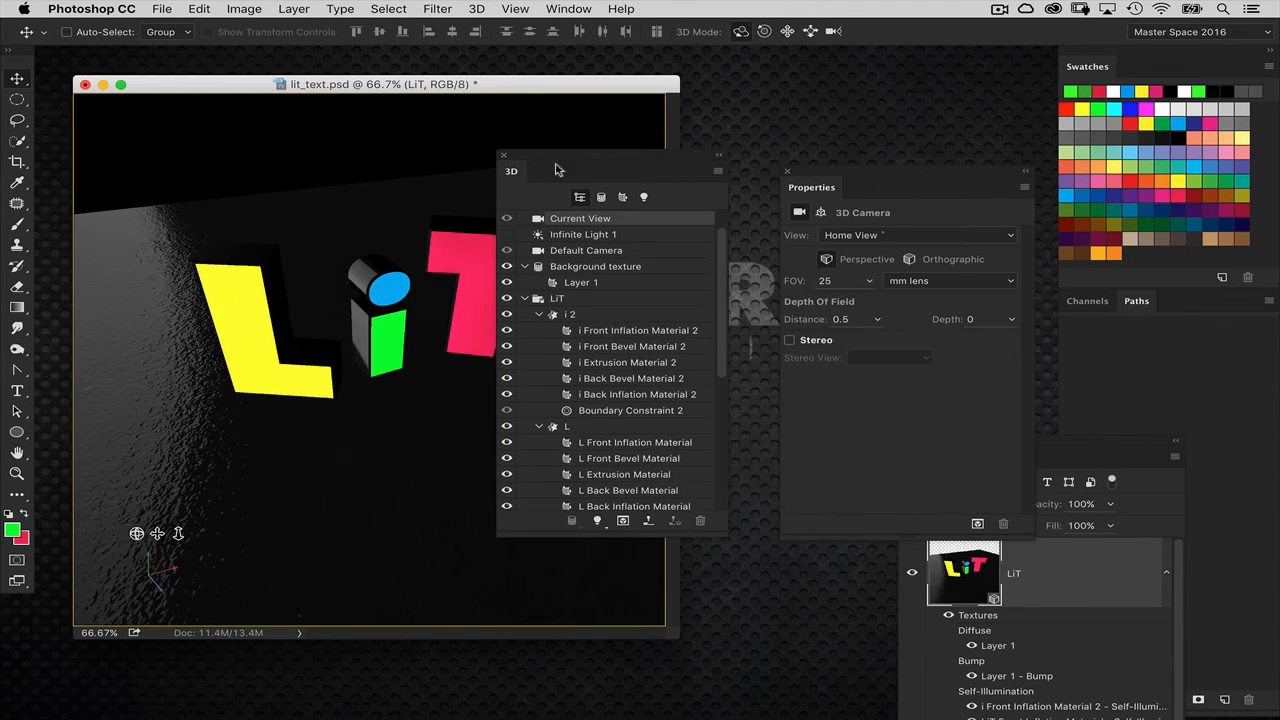
drag(558, 170, 681, 470)
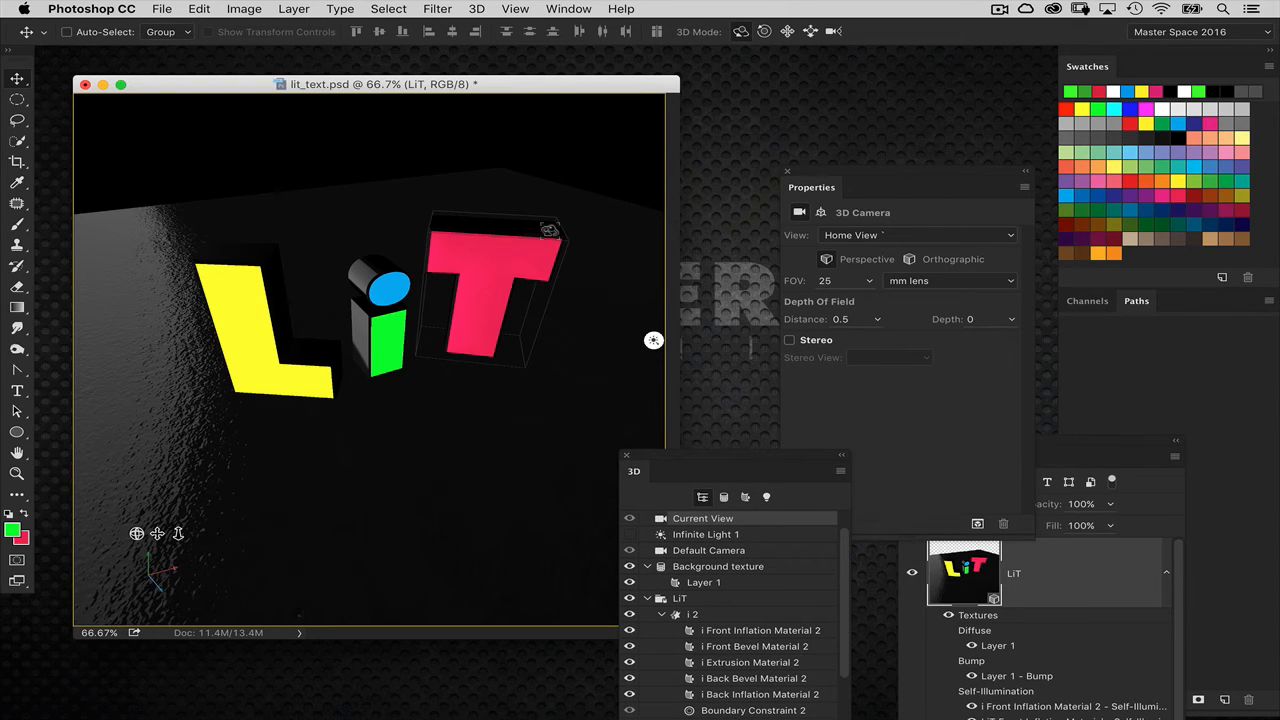
key(alt+shift+super+r)
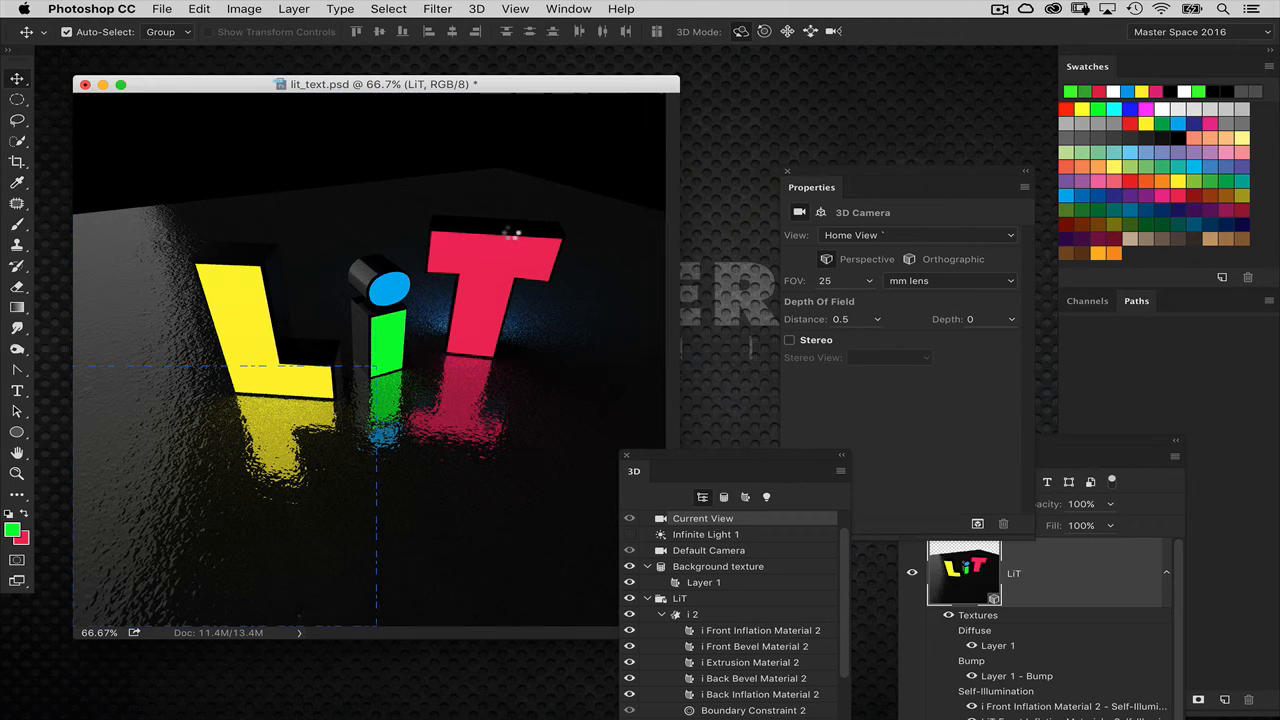
- Set the L back inflation material's illumination colour to blue, H 216, S 85, B 93, with an intensity of +2.43 stops
click(248, 301)
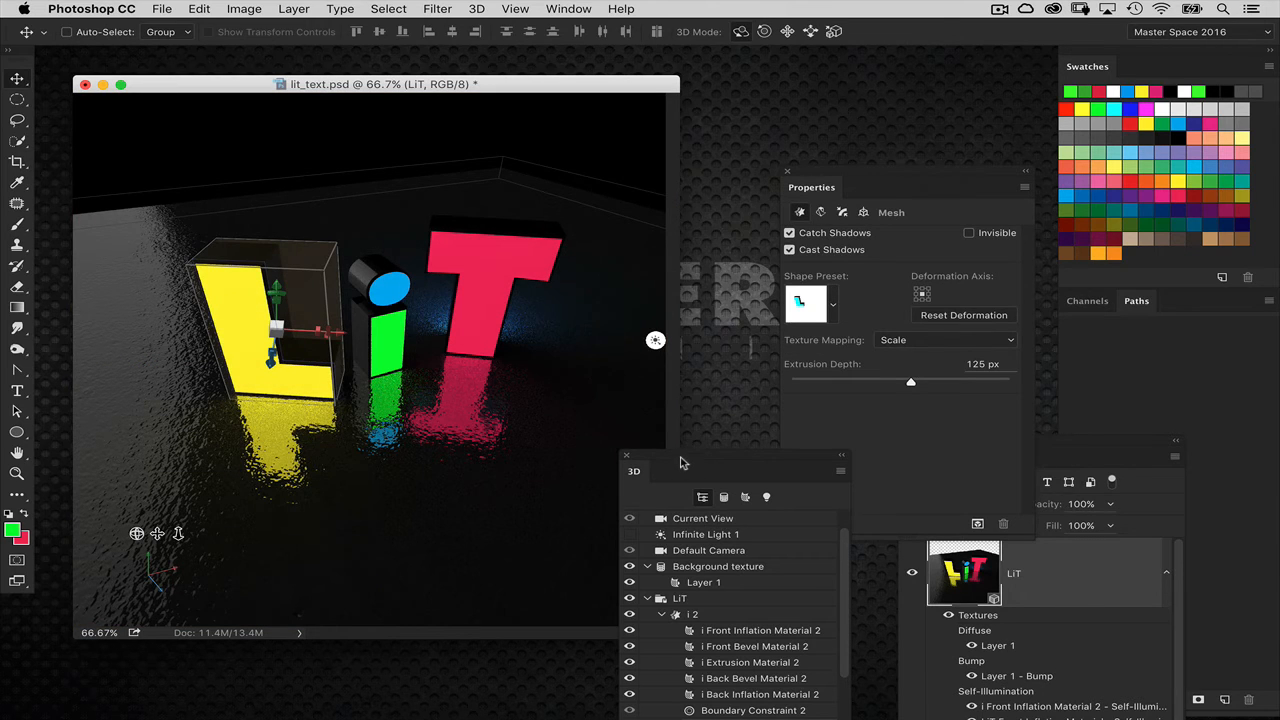
drag(680, 462, 631, 277)
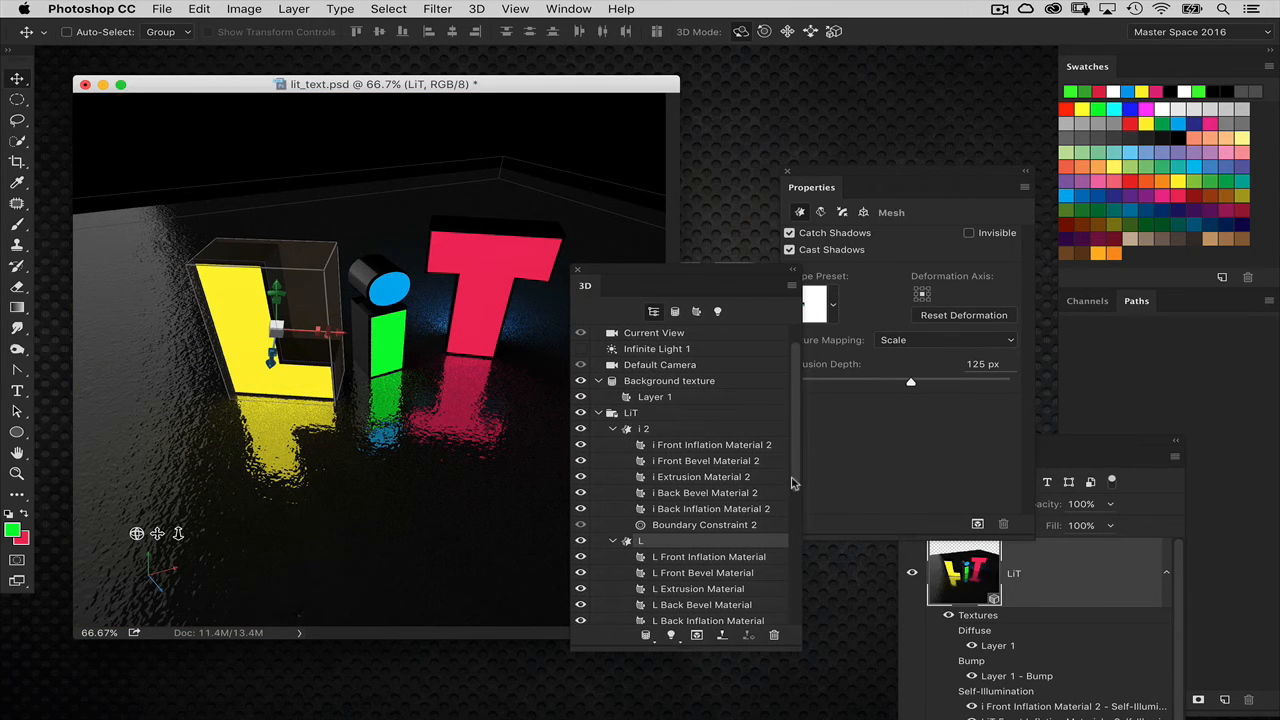
drag(791, 483, 789, 569)
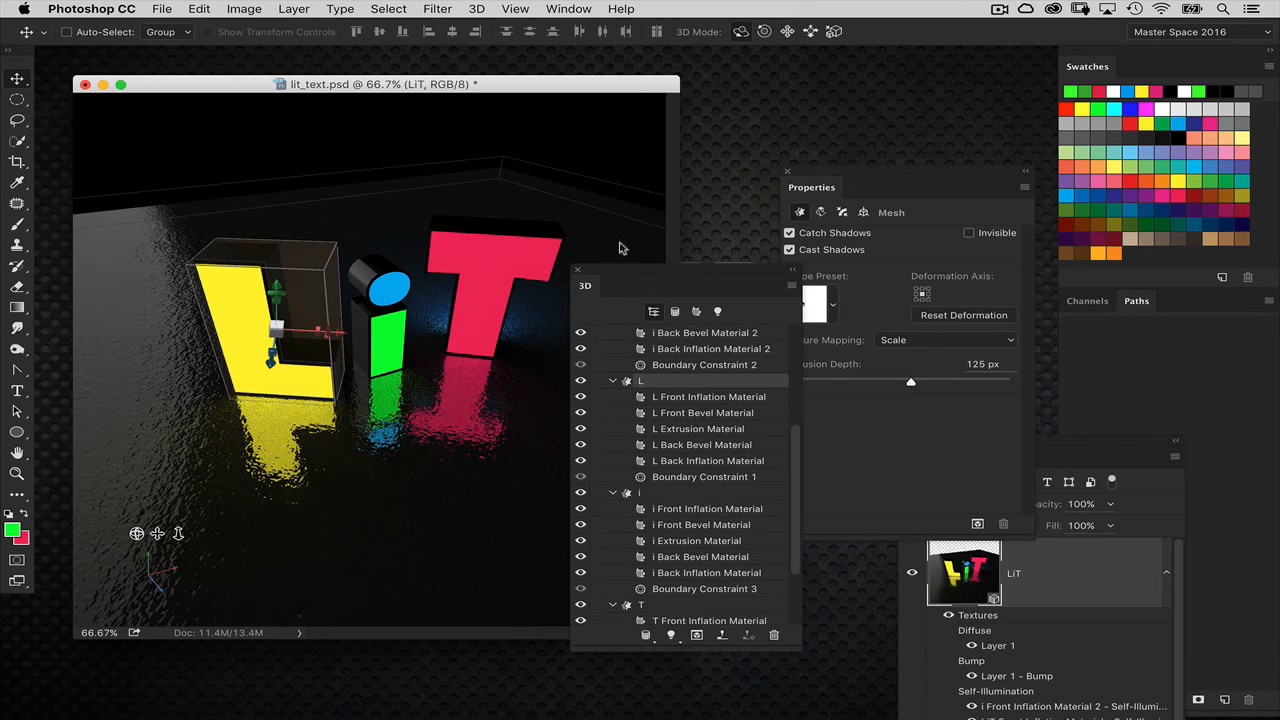
drag(634, 272, 568, 170)
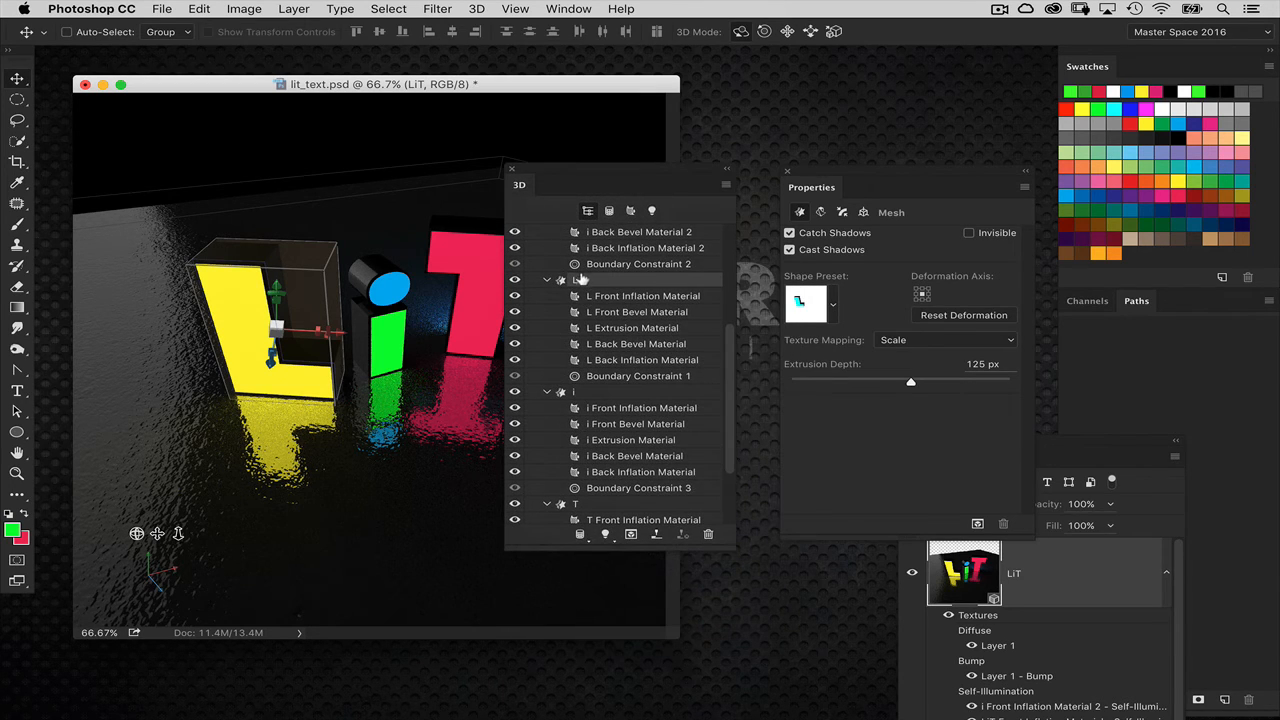
click(617, 359)
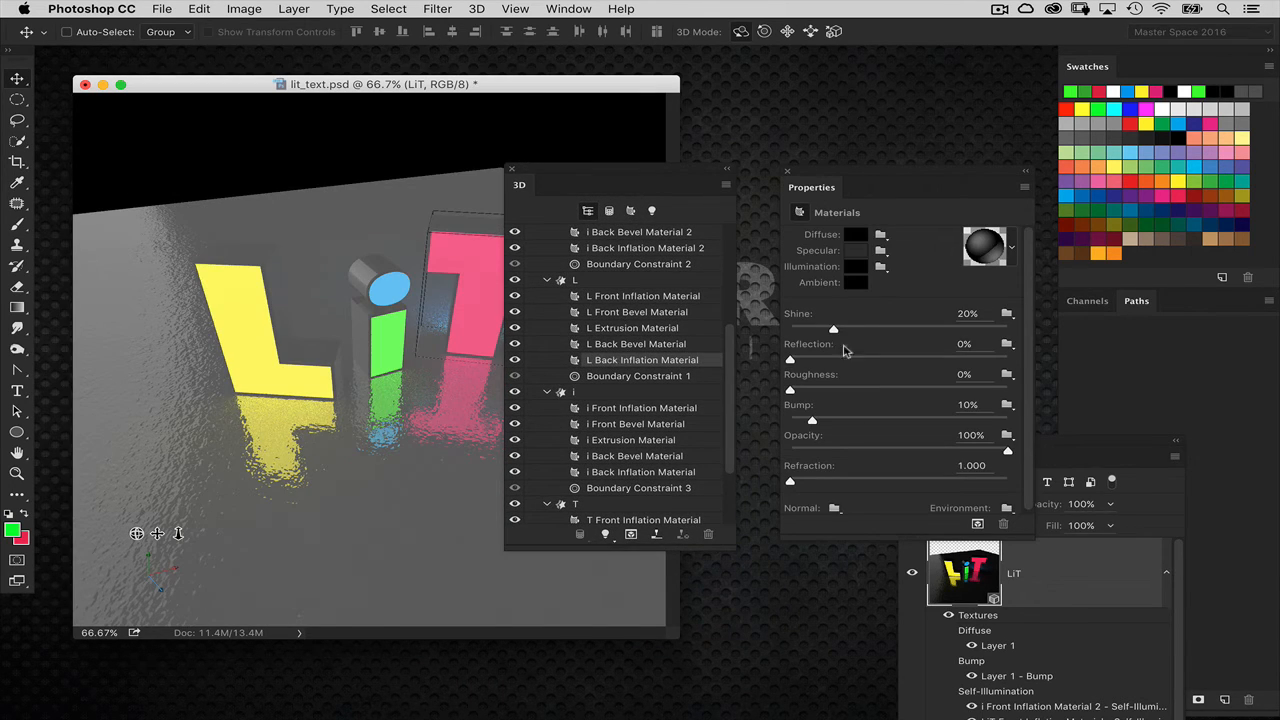
click(856, 267)
drag(660, 508, 660, 514)
click(603, 432)
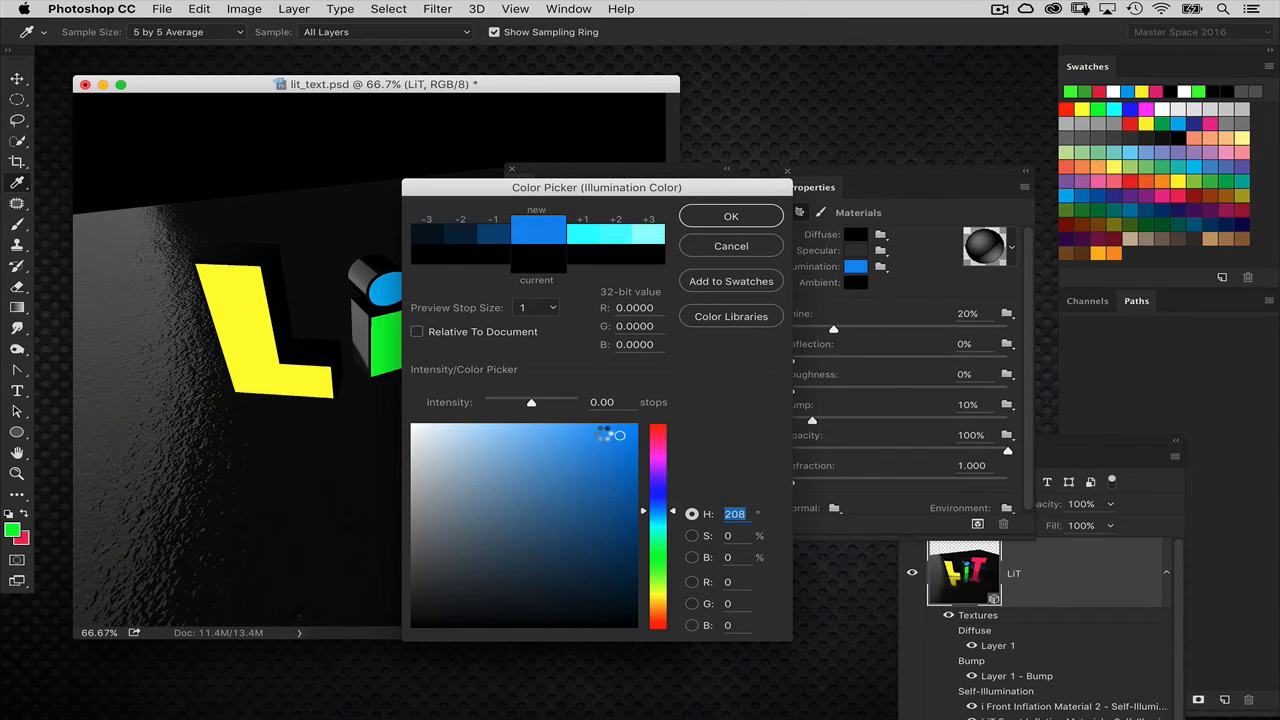
drag(531, 402, 553, 404)
drag(644, 511, 645, 507)
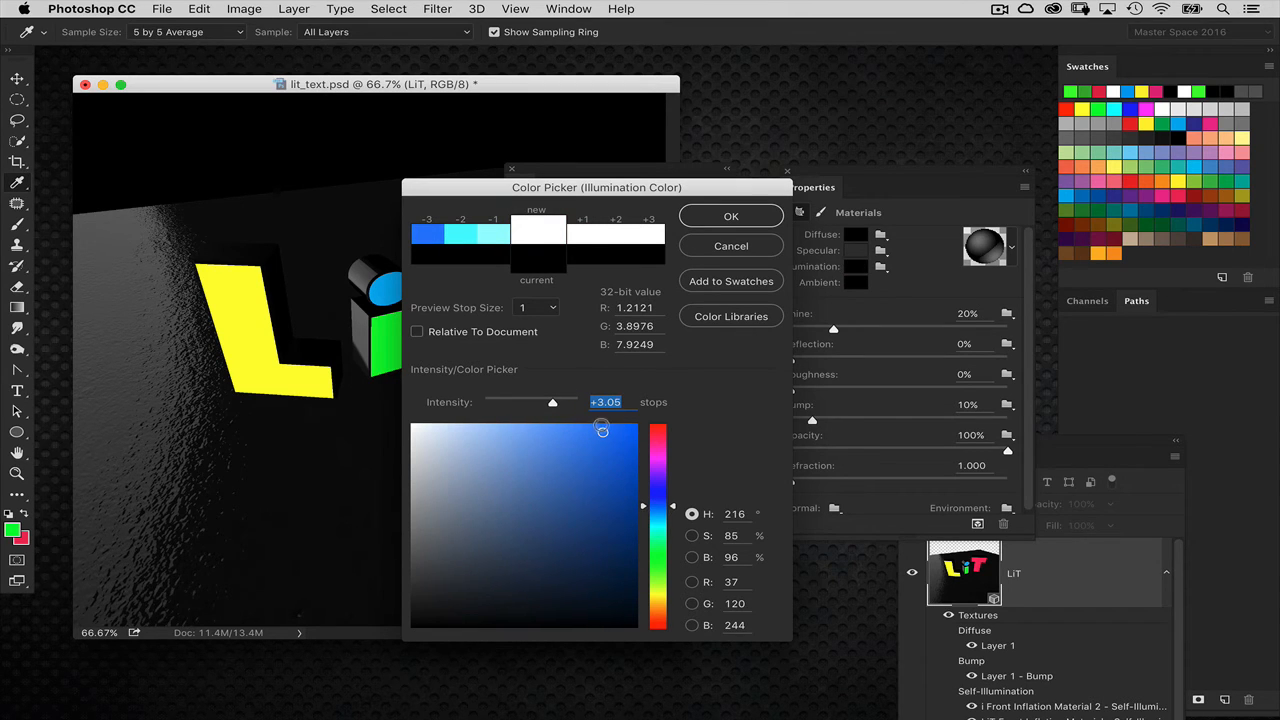
click(604, 438)
drag(562, 406, 557, 405)
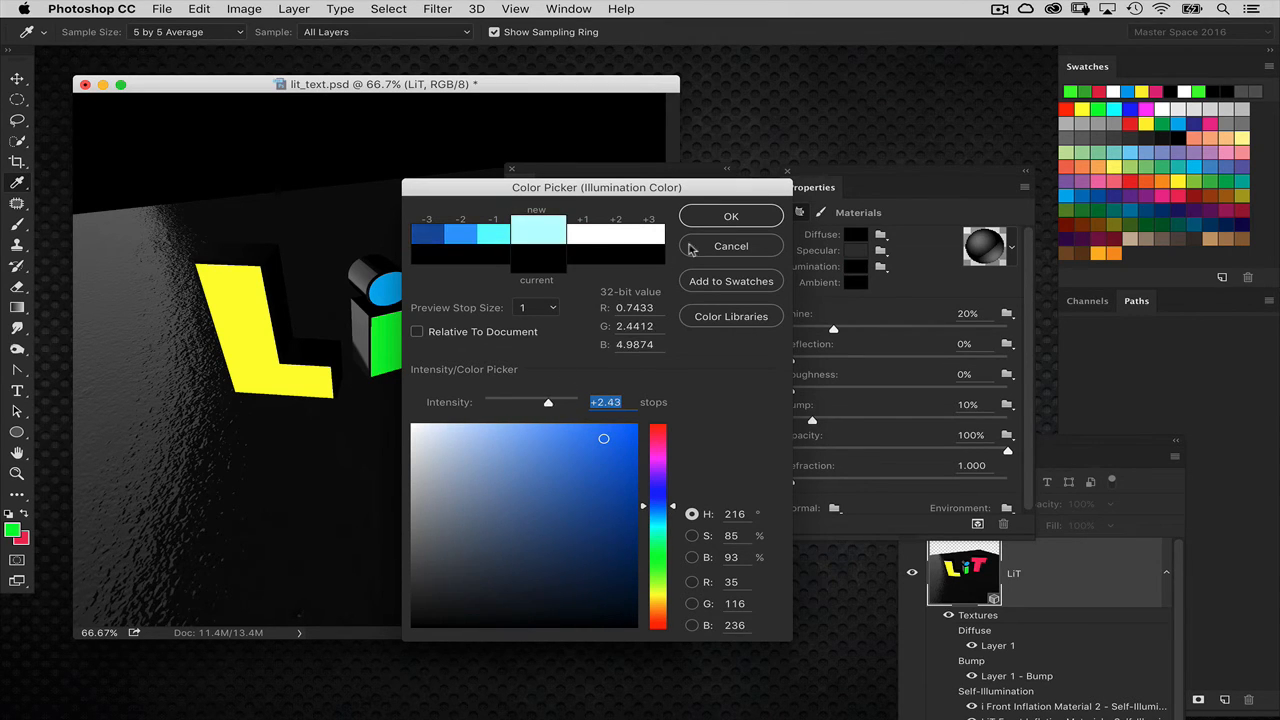
click(710, 220)
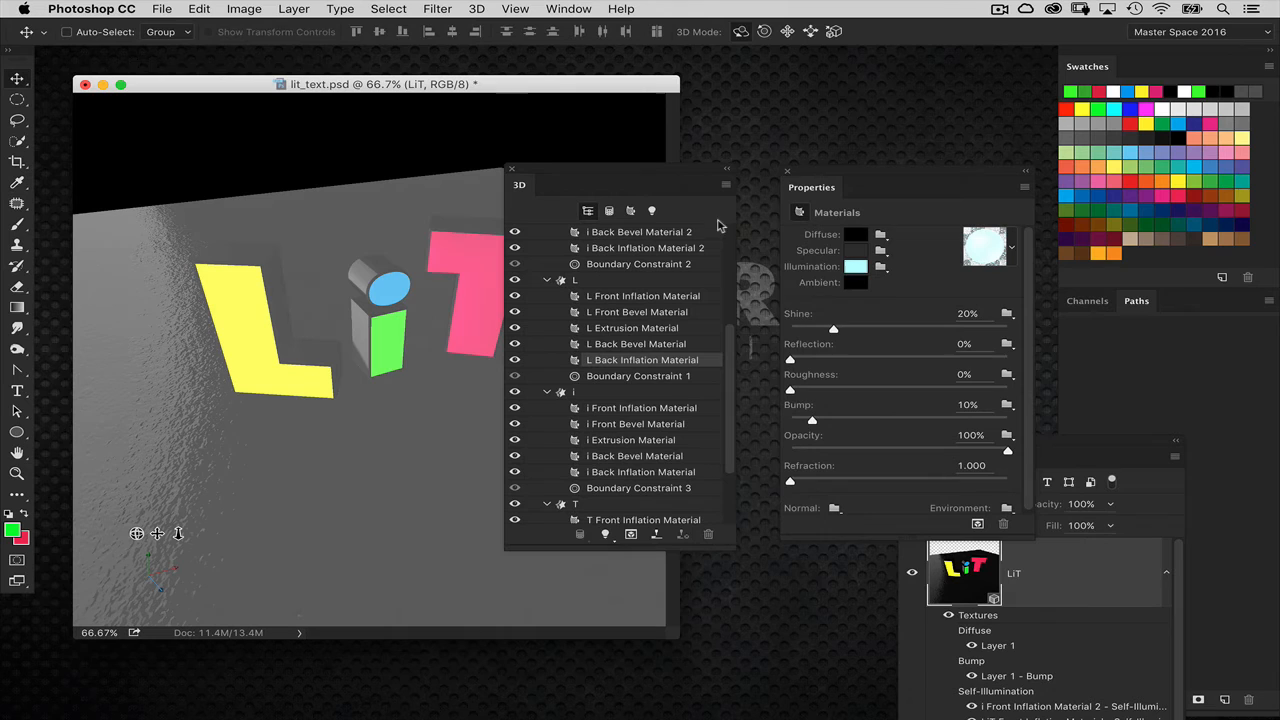
- Set the lower i piece's back inflation material to a blue illumination, H 213, S 95, B 84, with an intensity of +2.31 stops
click(590, 395)
click(390, 325)
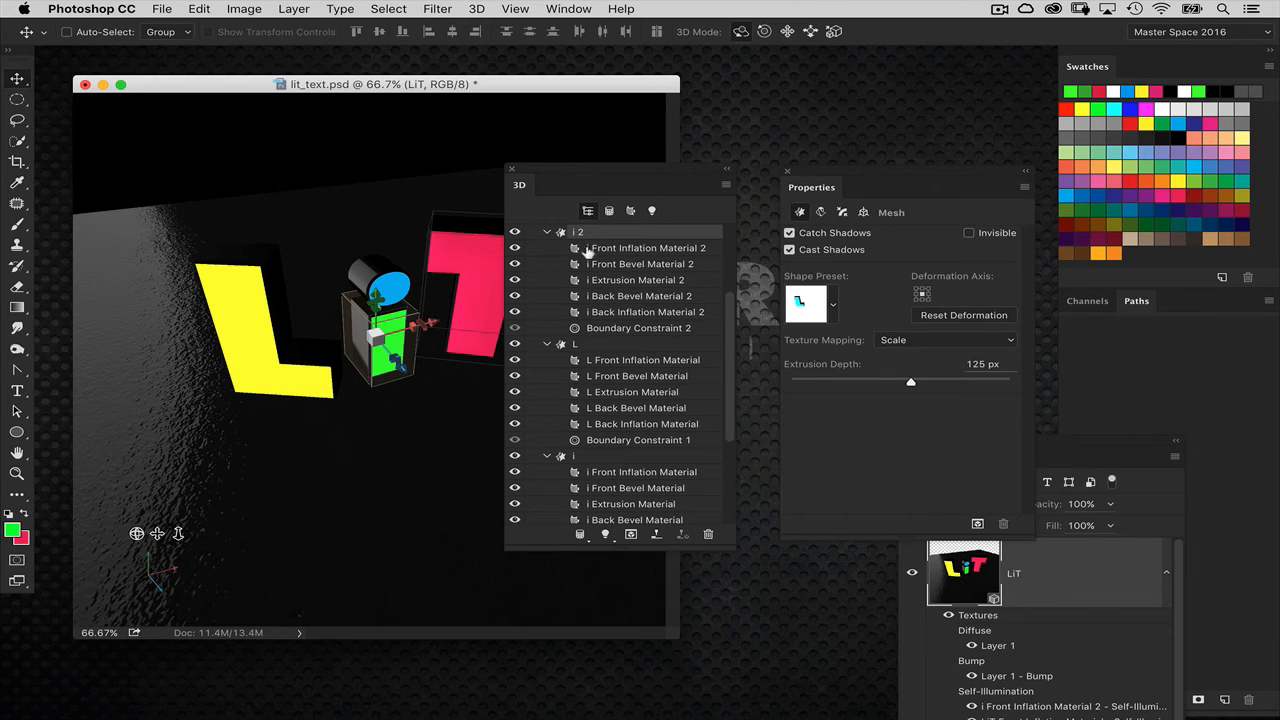
click(625, 248)
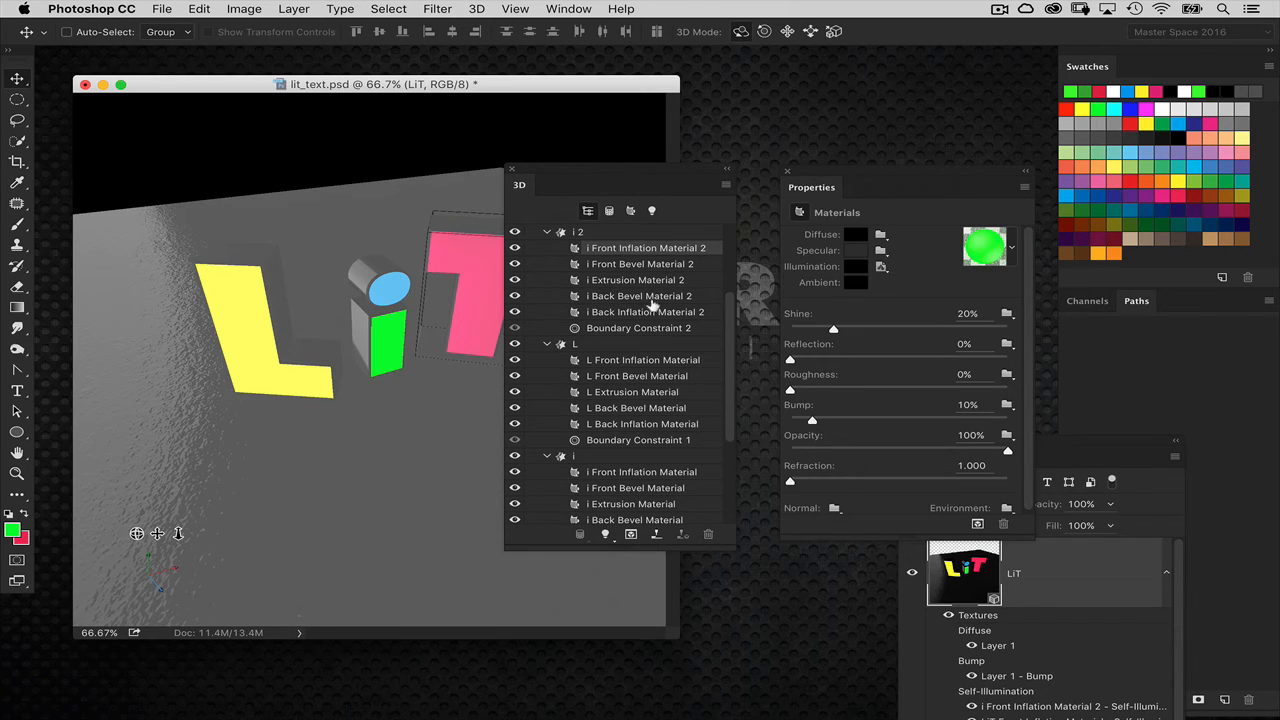
click(650, 312)
click(853, 267)
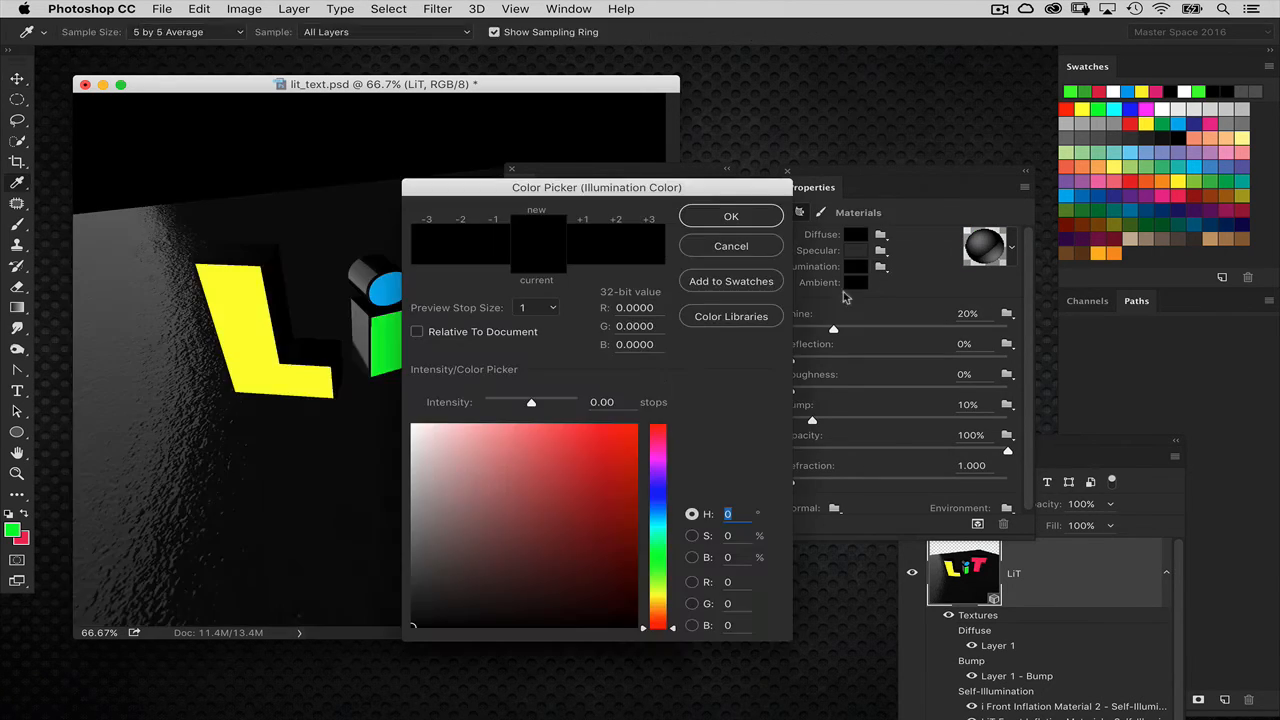
drag(657, 489, 628, 458)
drag(531, 402, 547, 402)
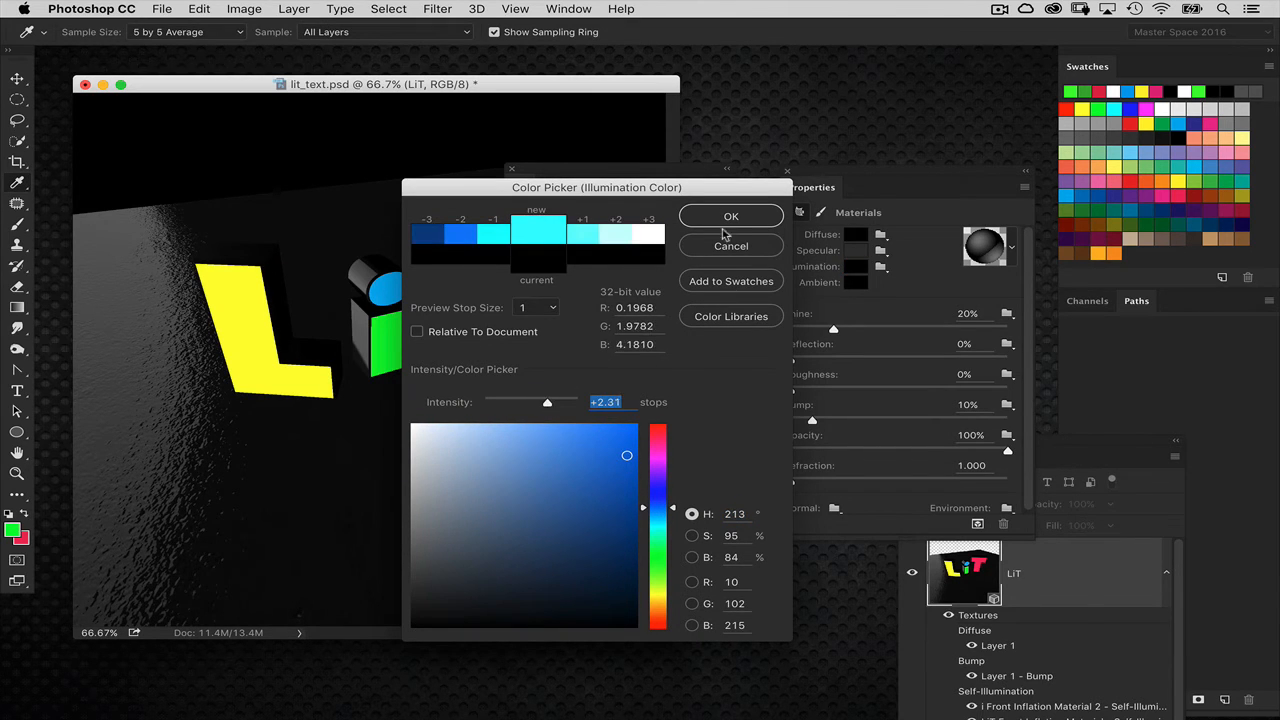
click(727, 216)
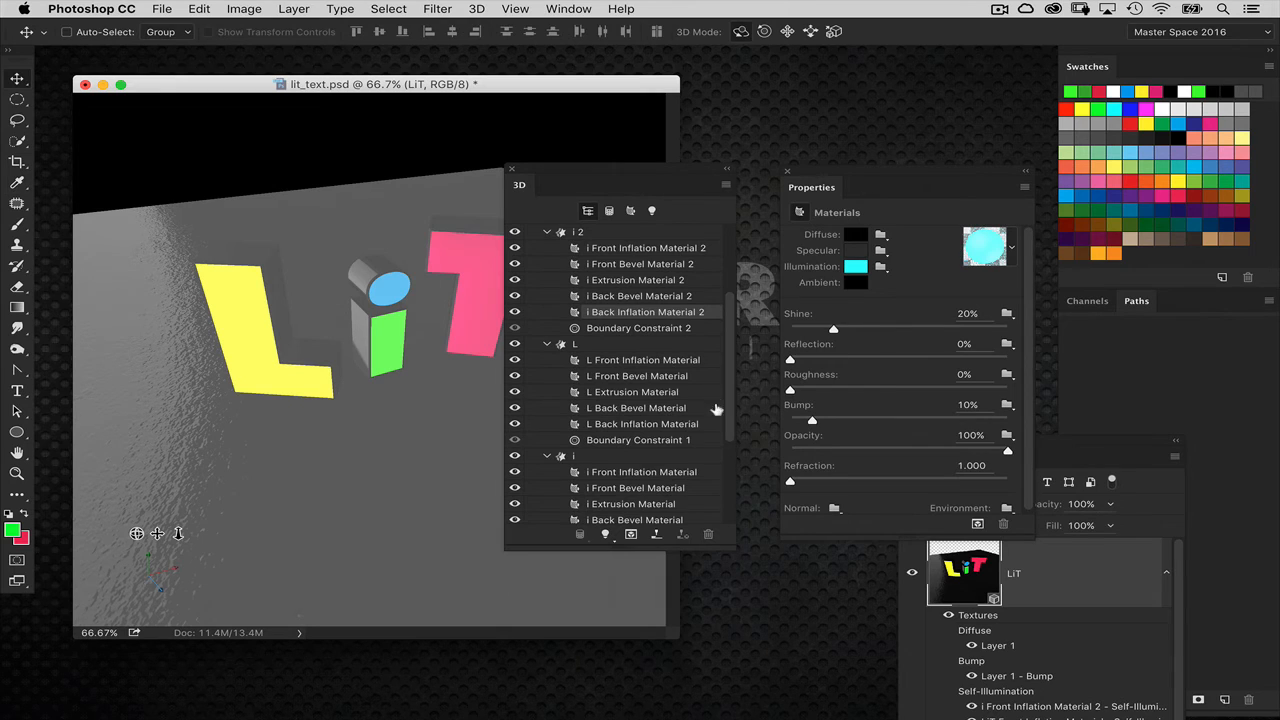
- Reapply Home View and set the background texture's Layer 1 material to 76% shine, 73% reflection and 3% roughness
scroll(716, 410, down, 5)
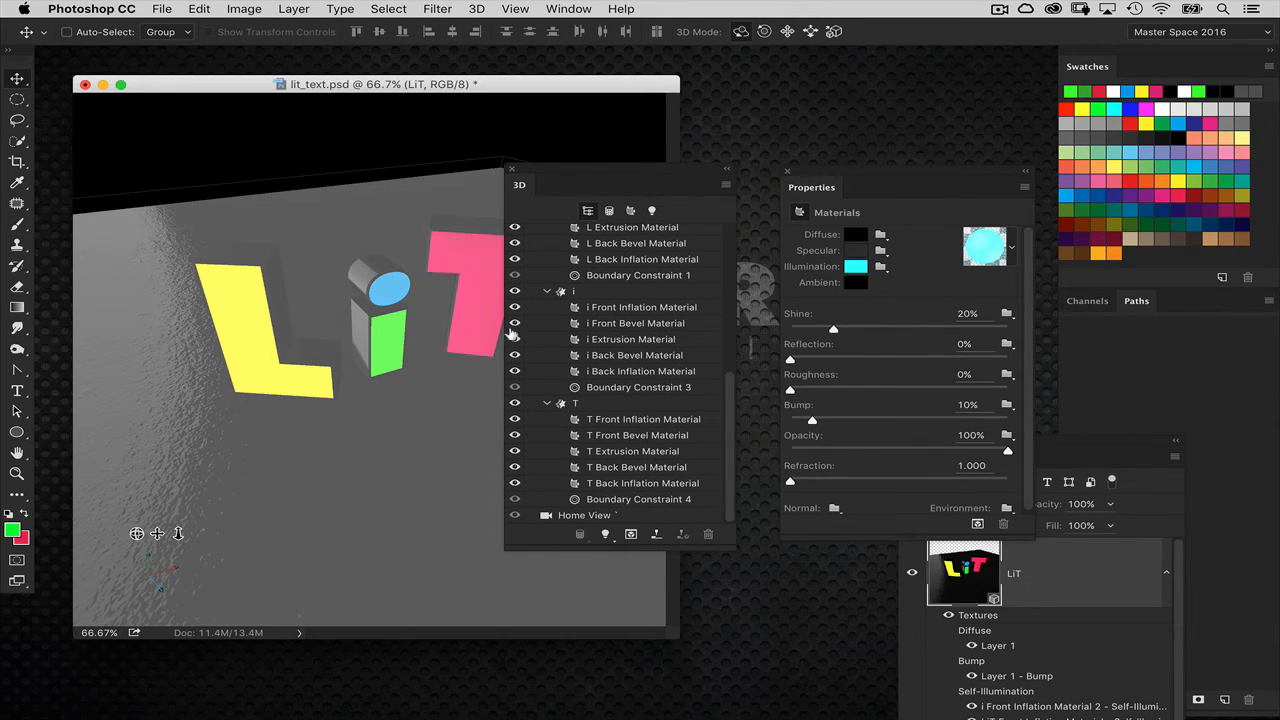
click(595, 515)
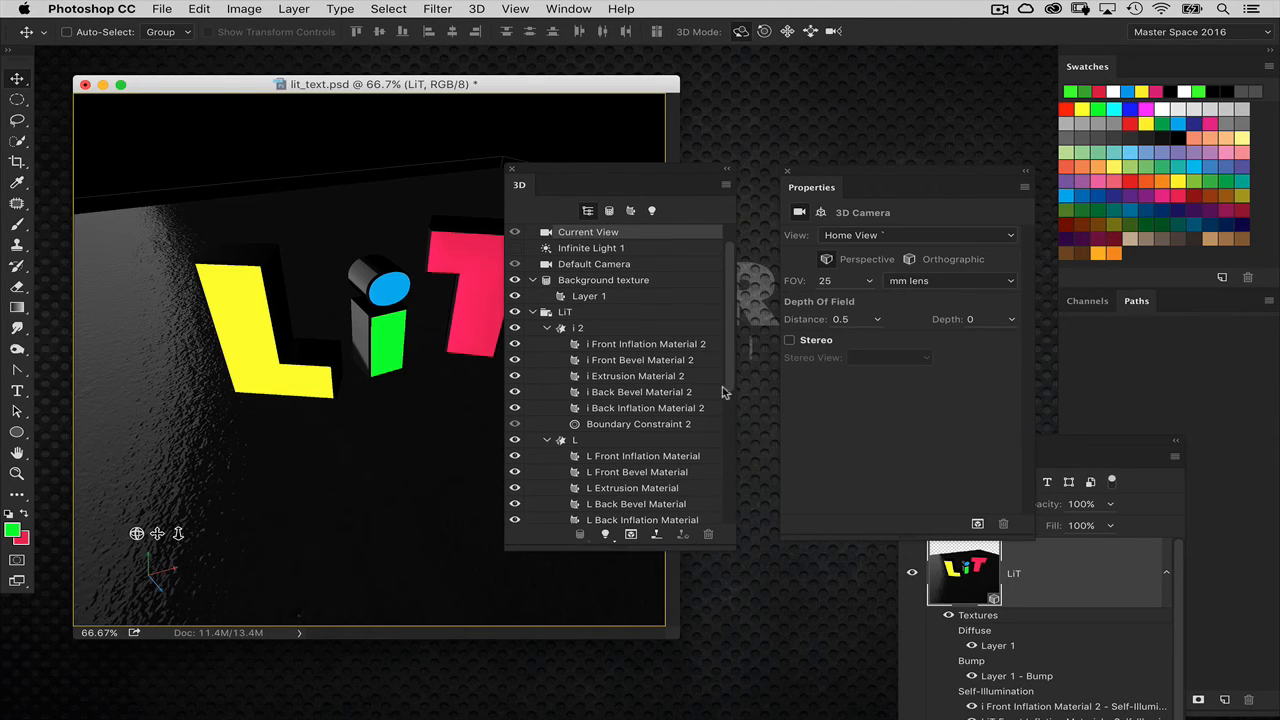
drag(728, 388, 706, 524)
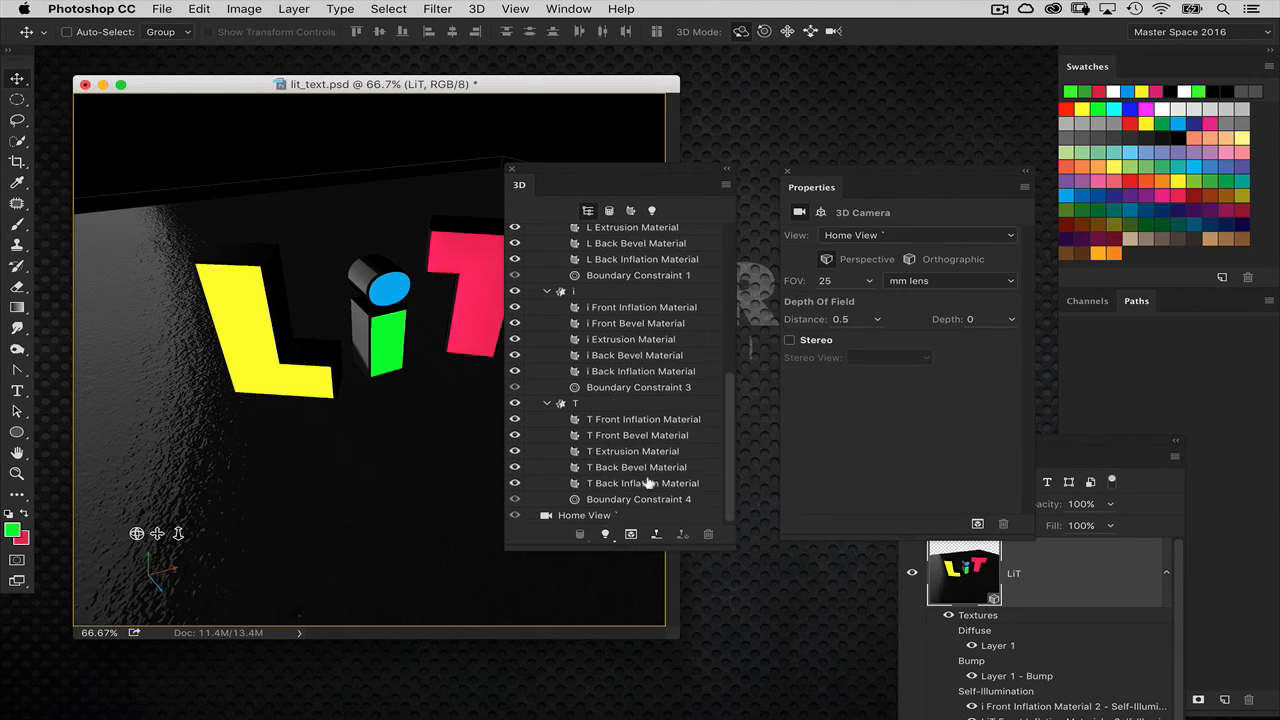
scroll(700, 380, up, 10)
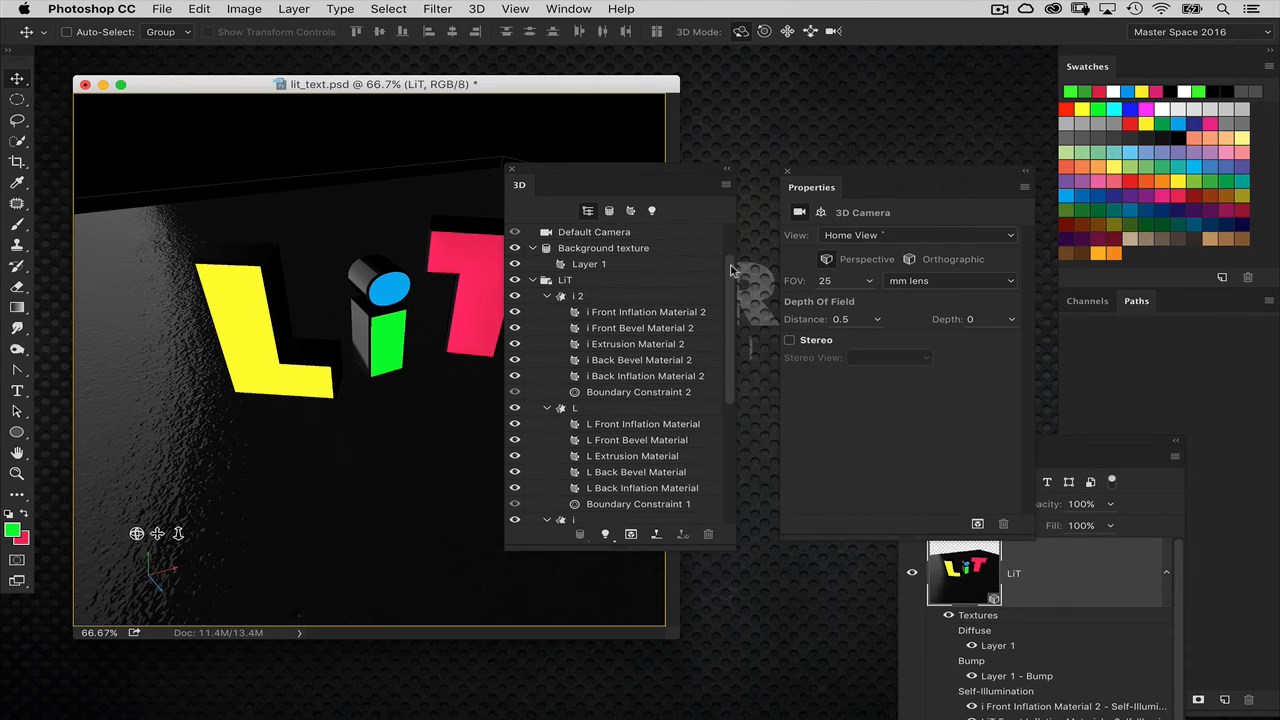
click(658, 272)
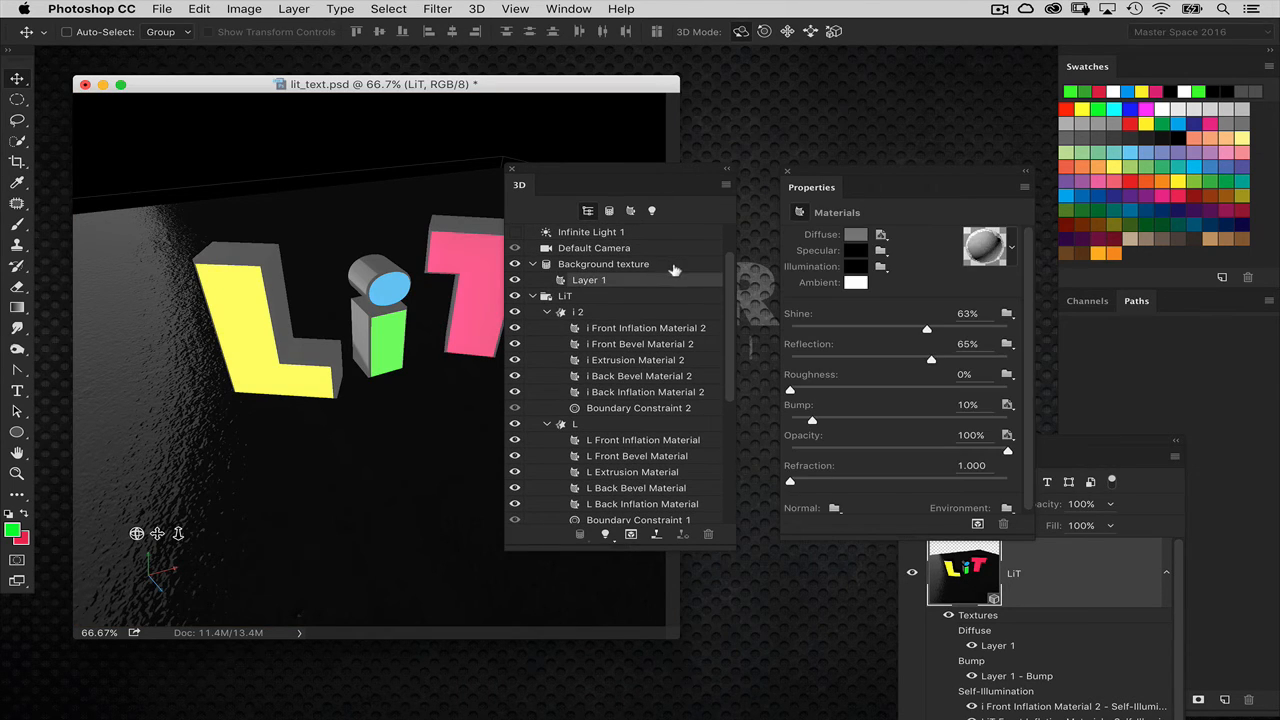
drag(940, 363, 948, 361)
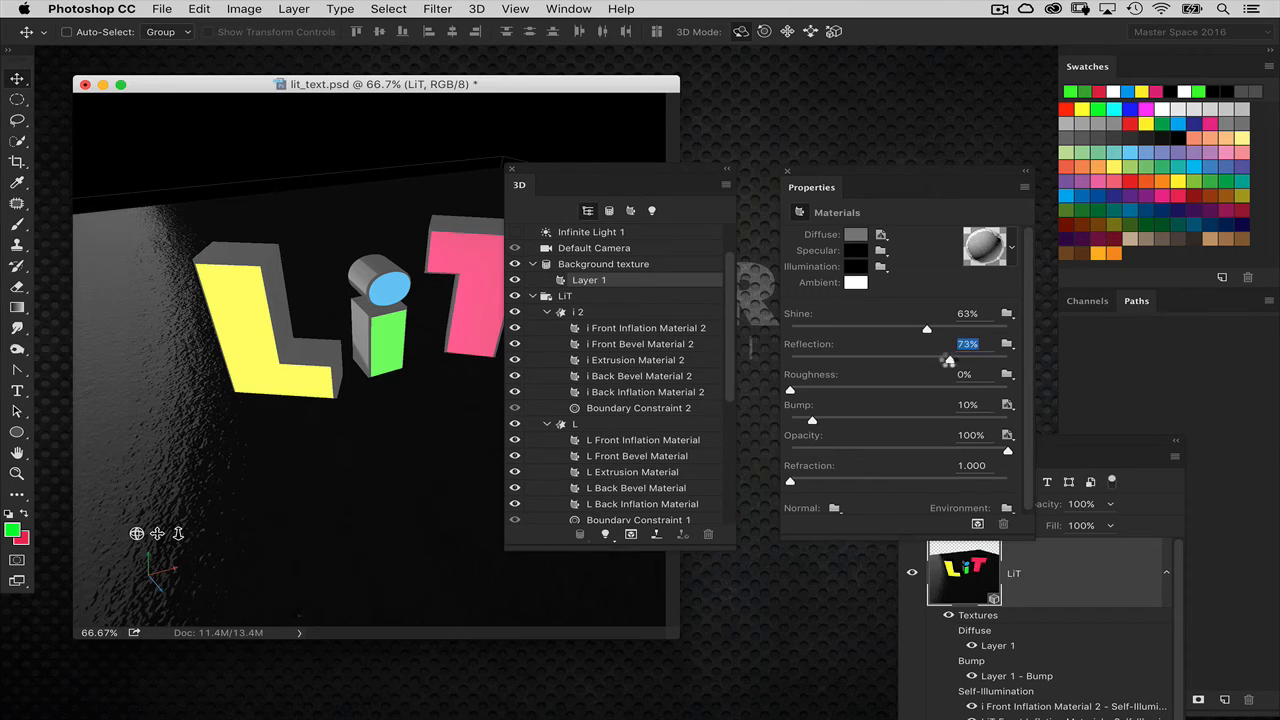
click(951, 329)
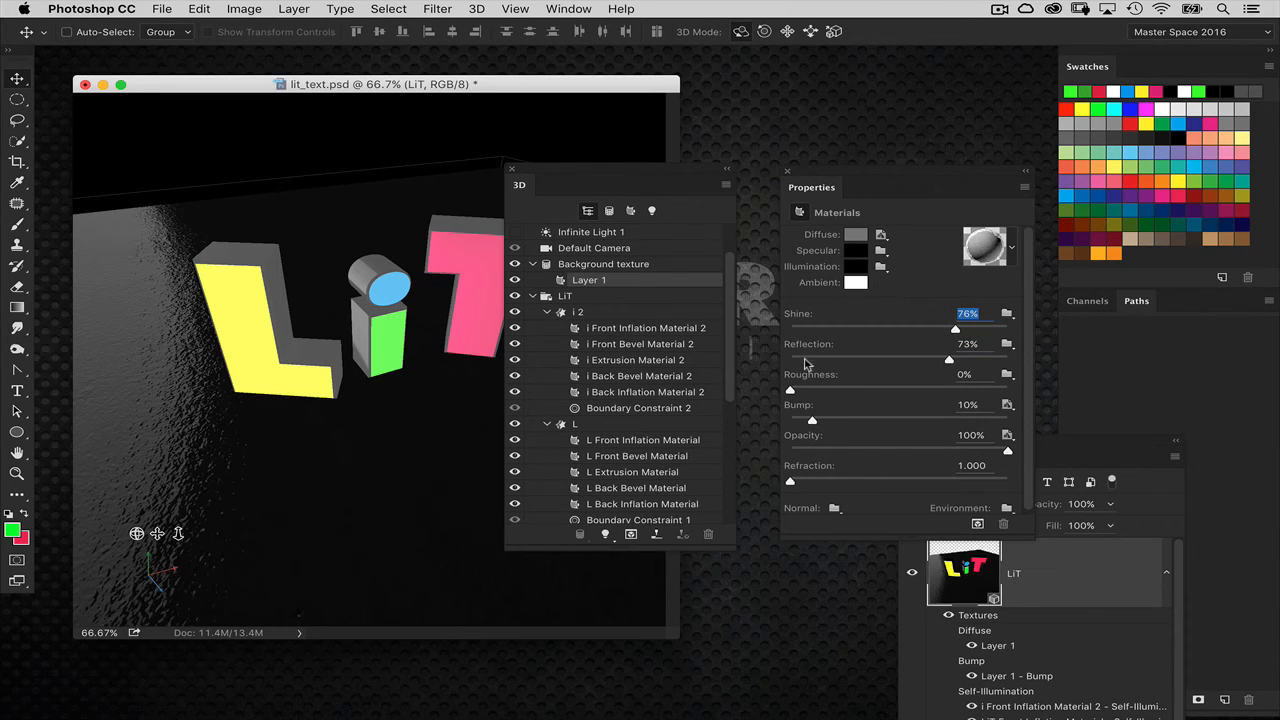
drag(793, 392, 797, 386)
- Set the background material's specular colour to a neutral grey with 34% brightness
click(853, 251)
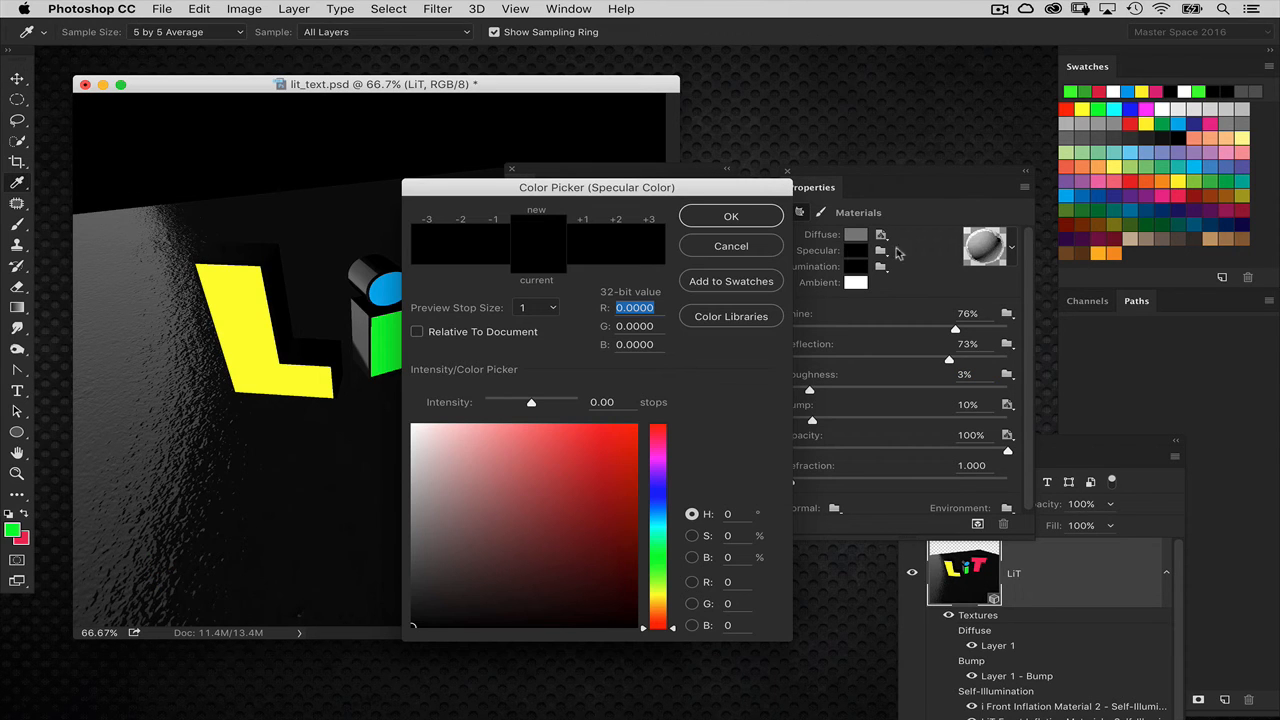
click(412, 560)
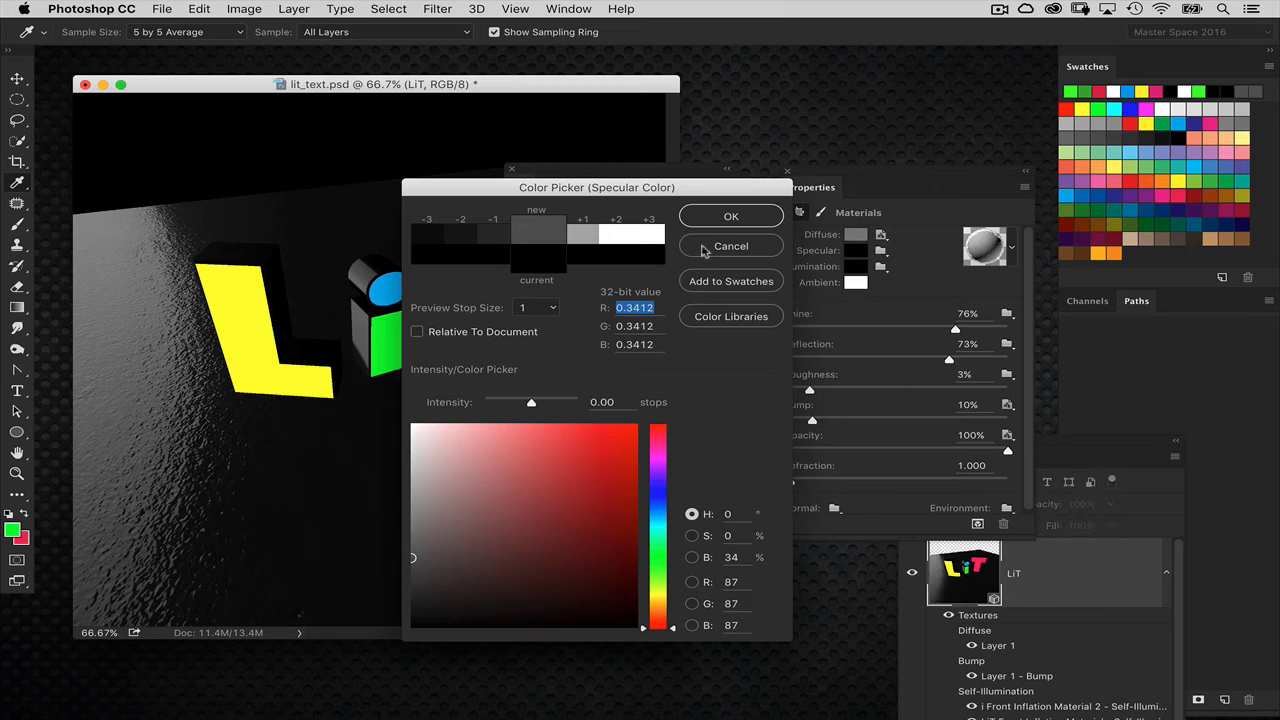
click(731, 217)
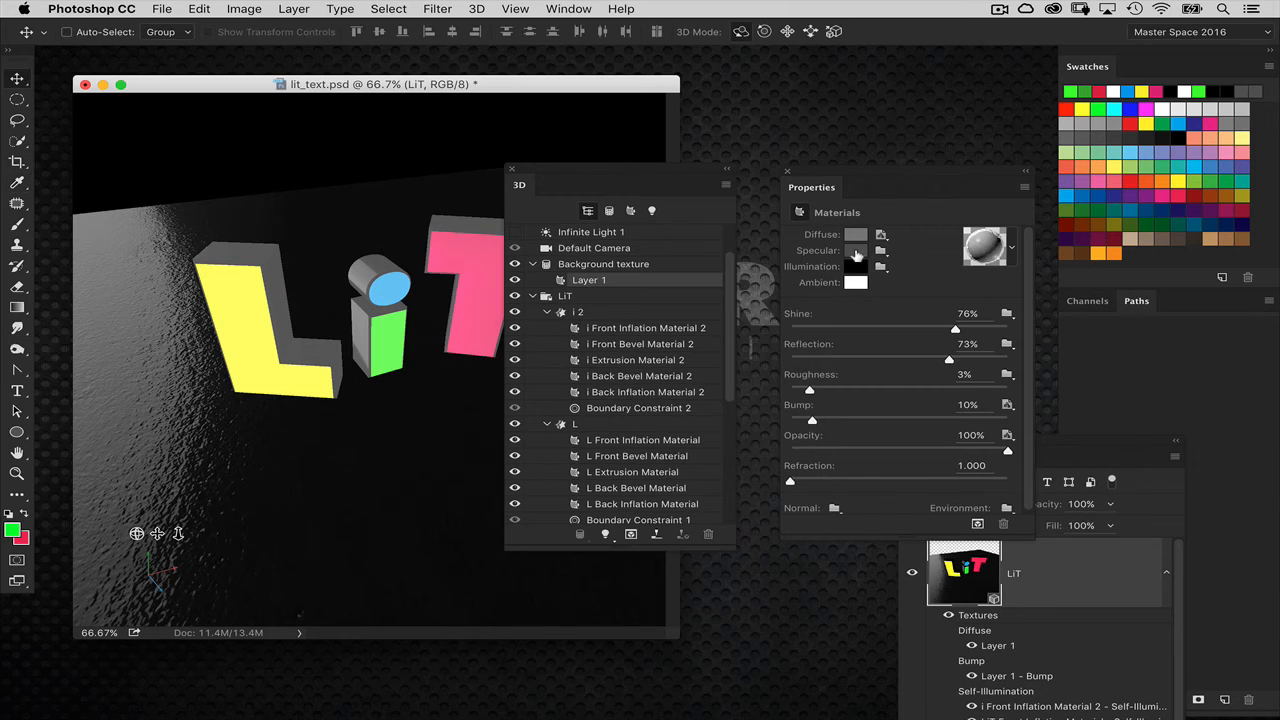
- Rotate the Environment's image-based light so its highlight falls on the floor's near-left corner, and render the scene
drag(609, 180, 699, 300)
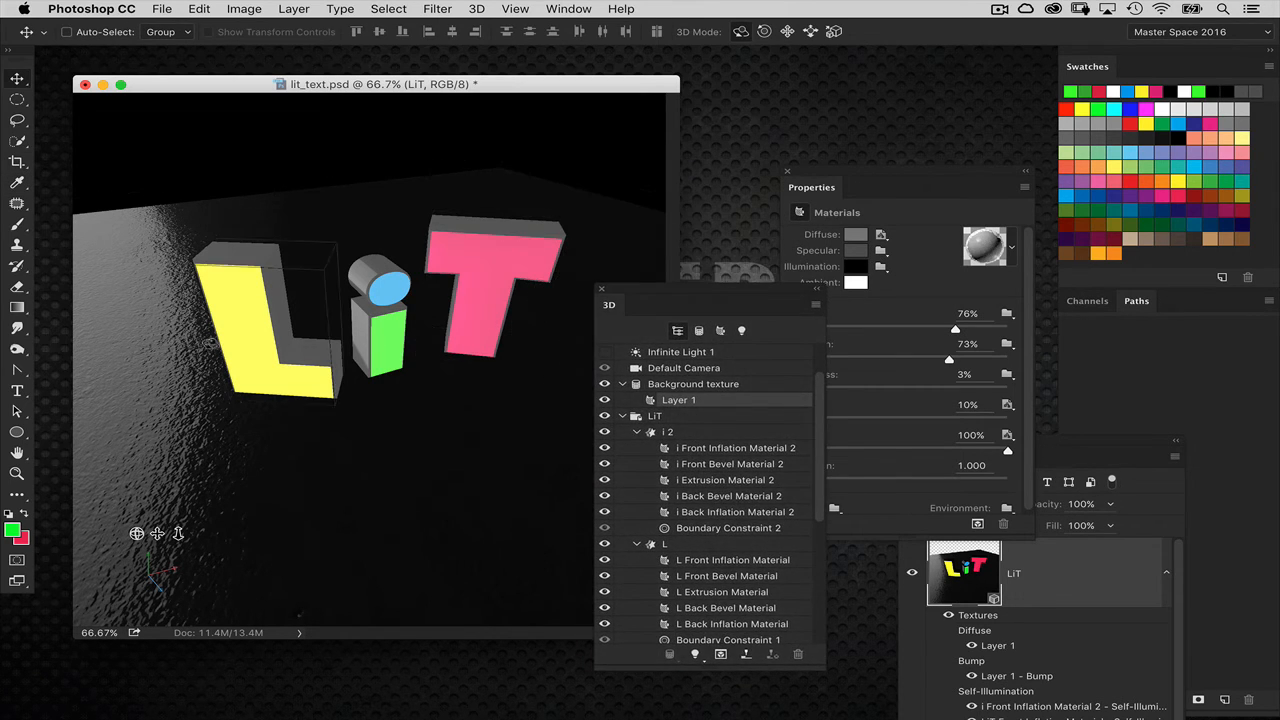
click(199, 359)
scroll(820, 408, up, 2)
click(670, 352)
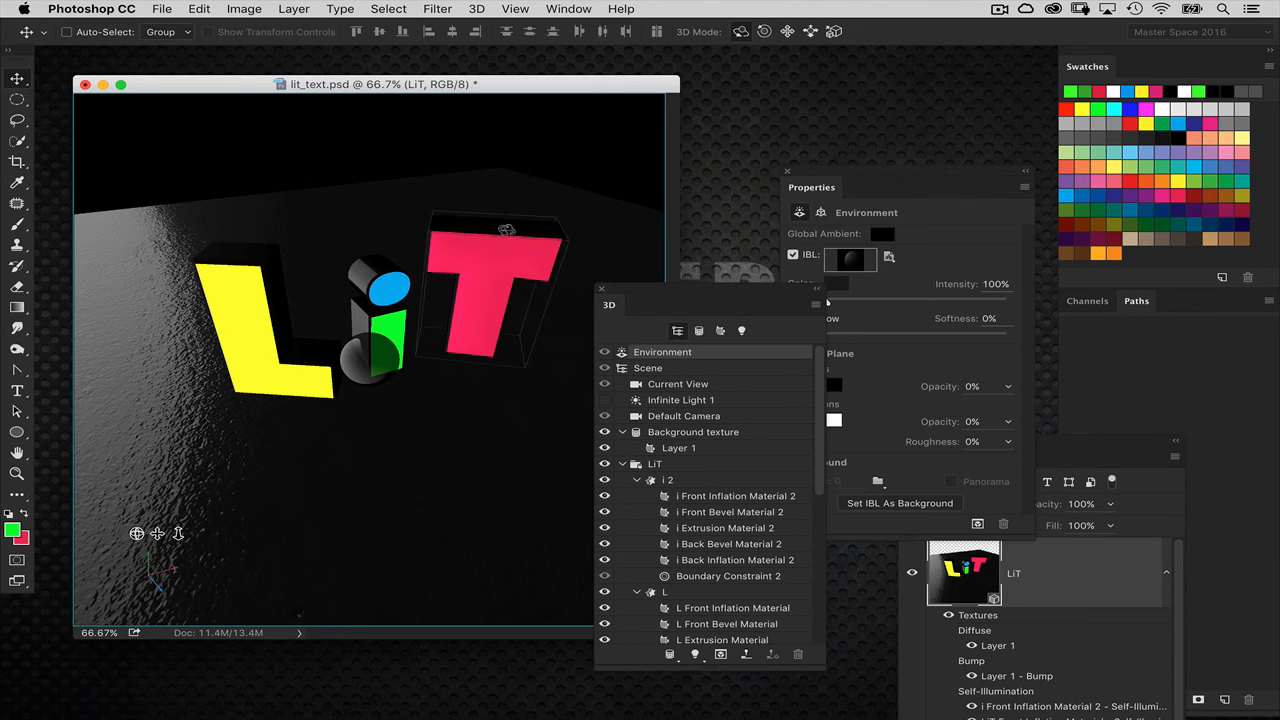
drag(408, 203, 449, 256)
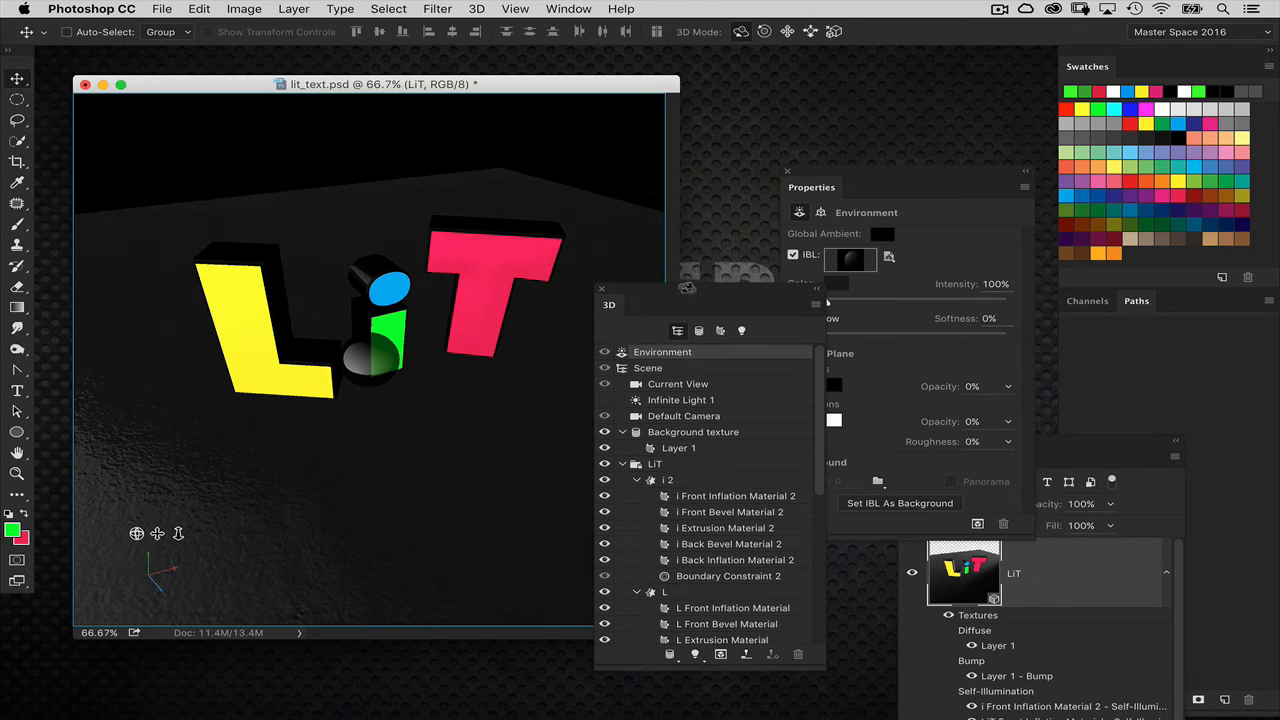
drag(674, 291, 785, 308)
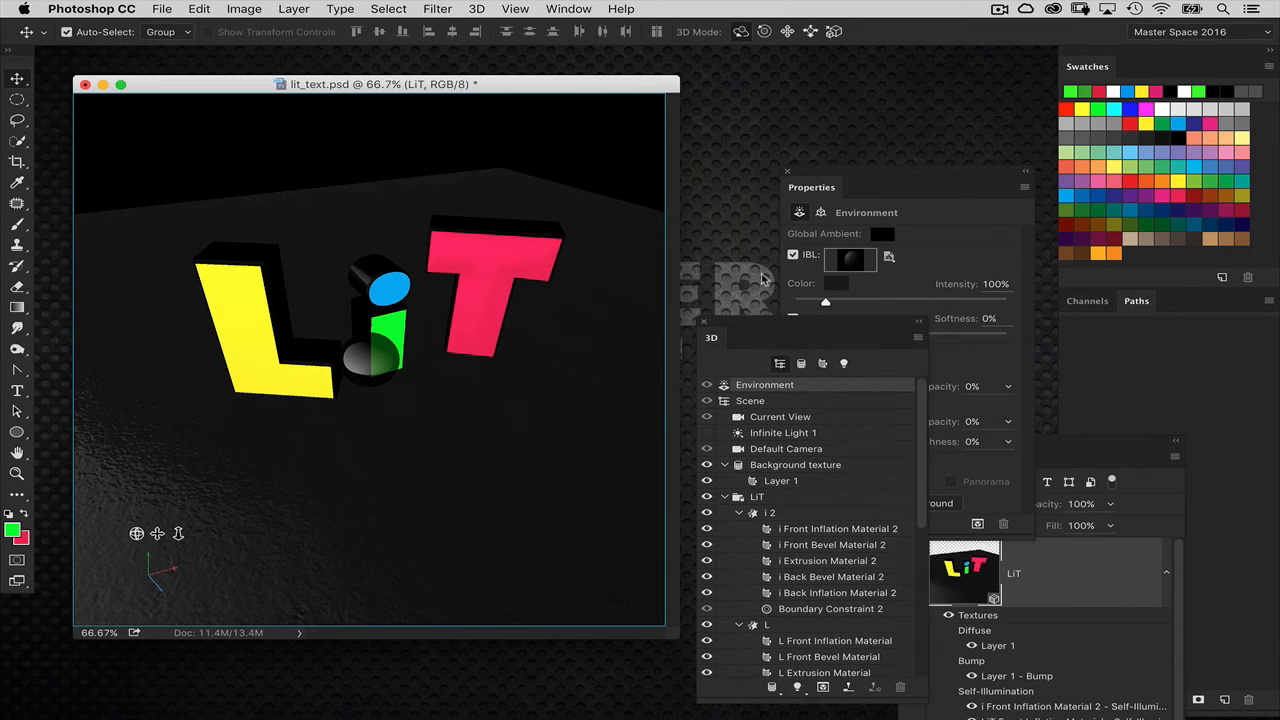
key(super+alt+shift+r)
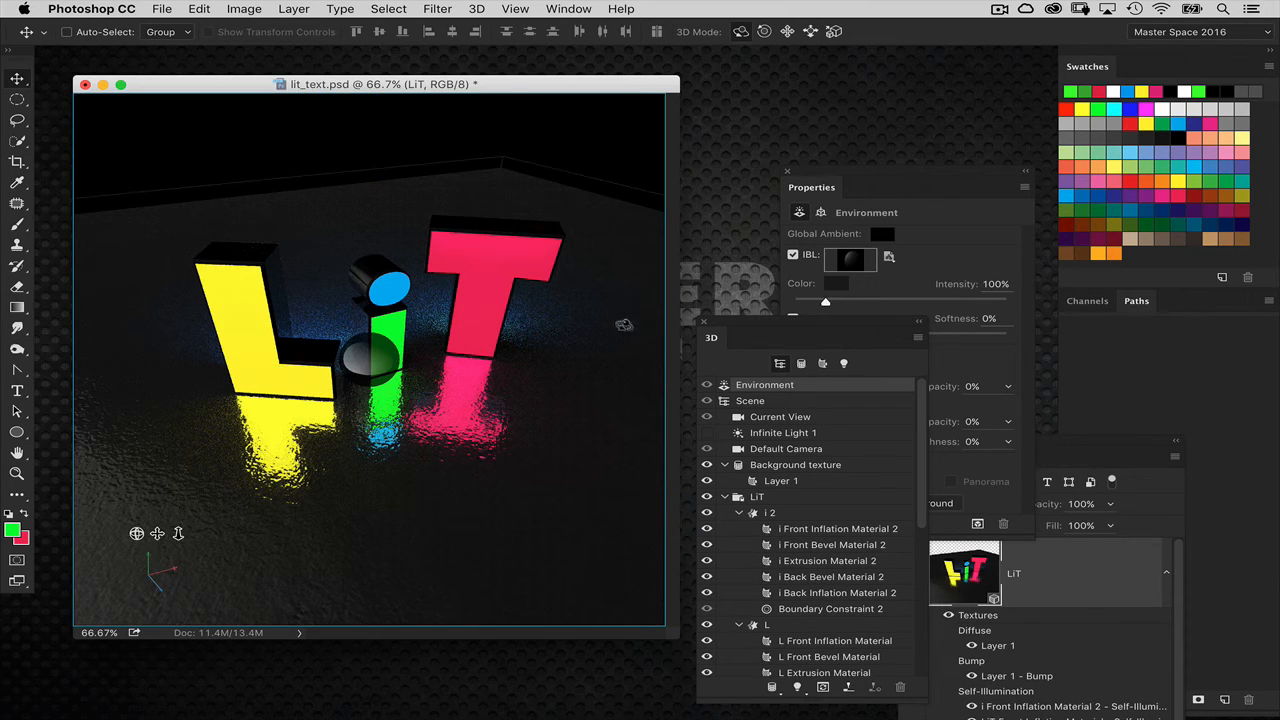
- Select the Current View camera and orbit it to a lower, more frontal angle on the letters
click(630, 228)
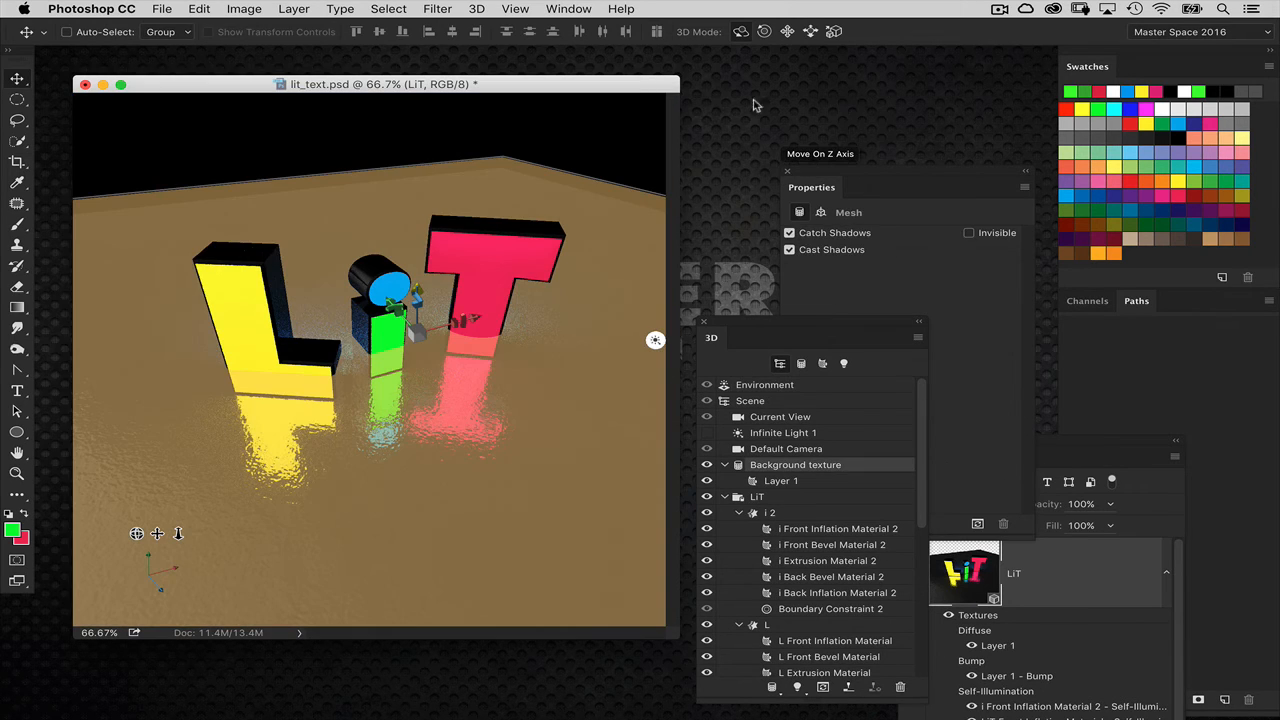
click(780, 416)
drag(590, 338, 582, 319)
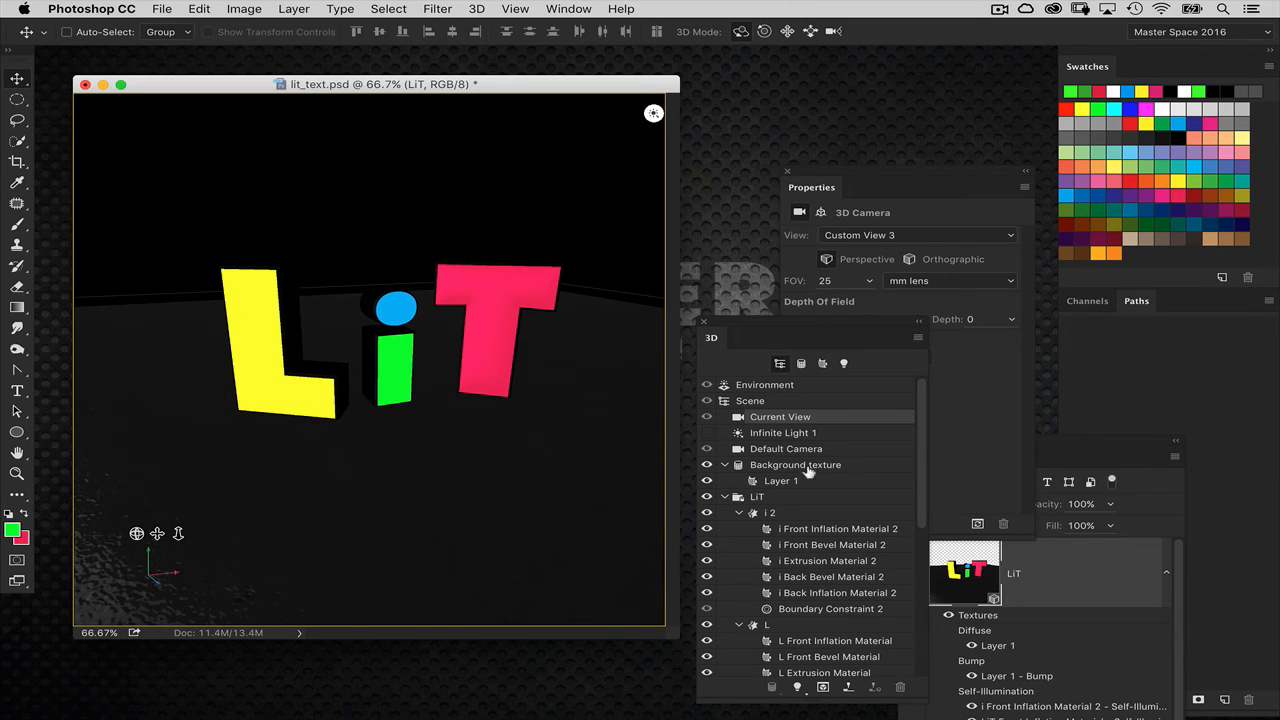
drag(768, 325, 703, 269)
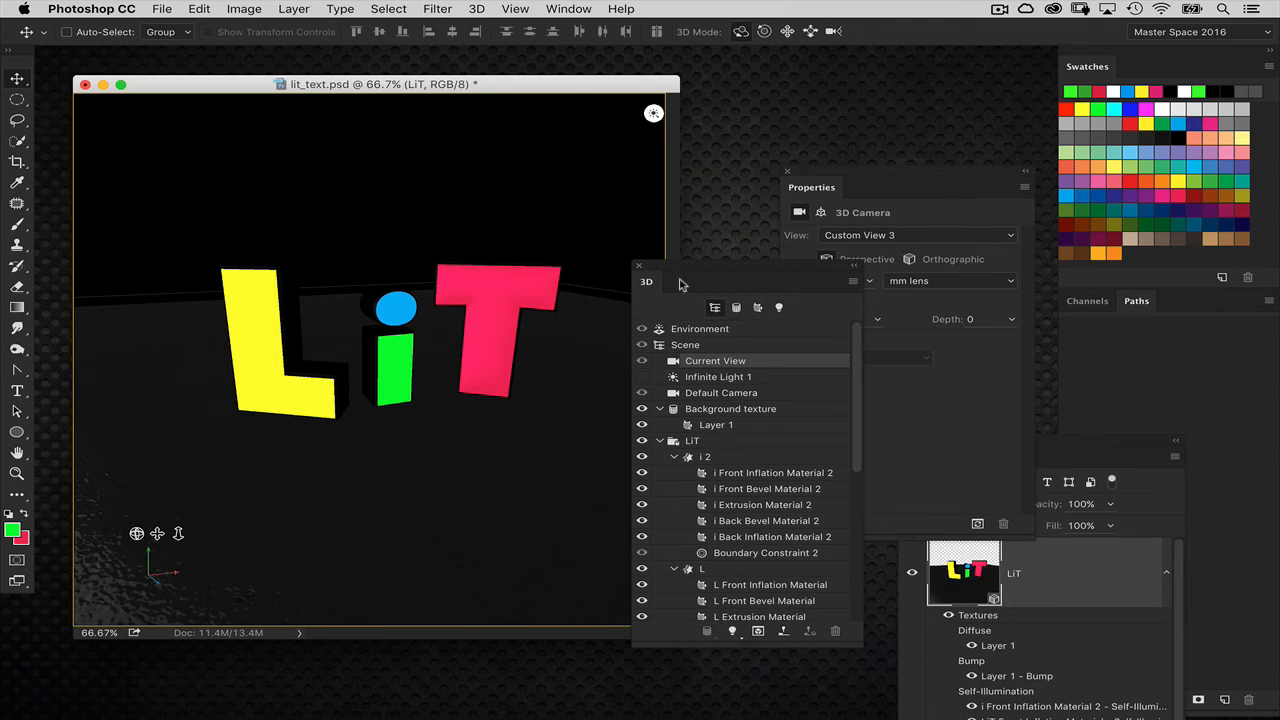
- Collapse the LiT group and create an instance of the Background texture mesh
drag(684, 283, 628, 274)
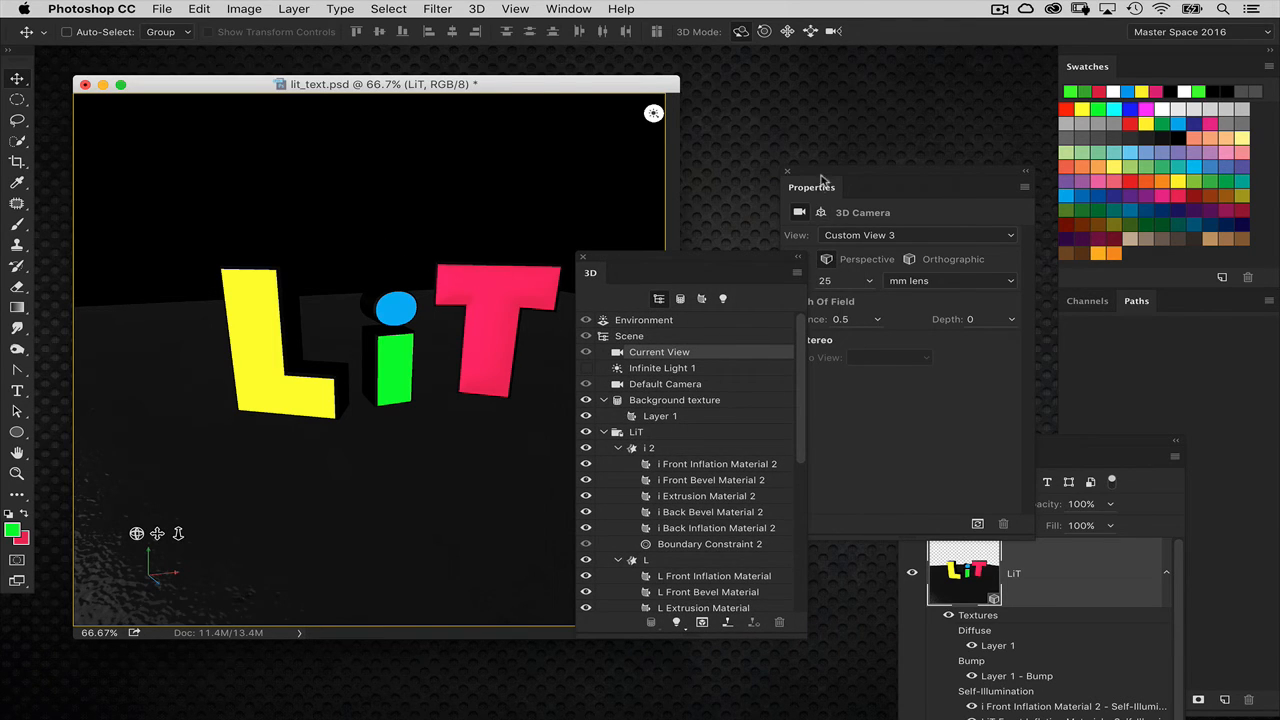
drag(822, 180, 879, 192)
drag(741, 259, 769, 188)
drag(868, 183, 906, 192)
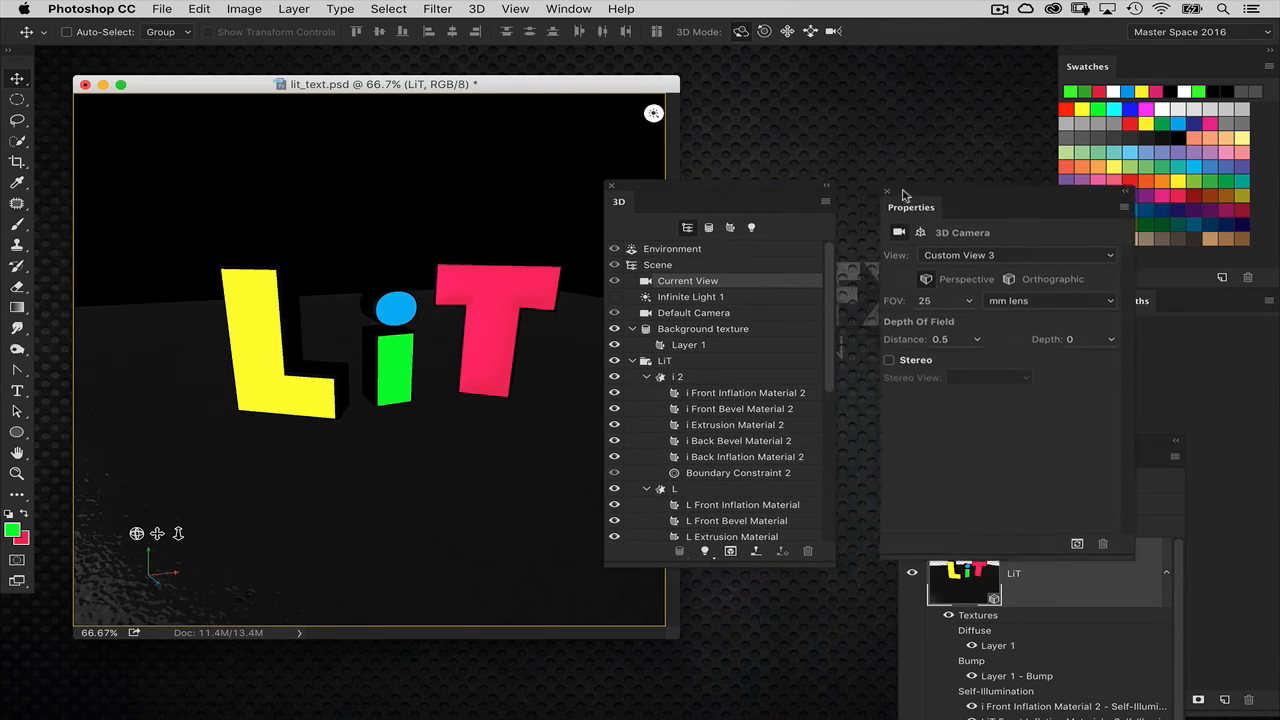
click(632, 361)
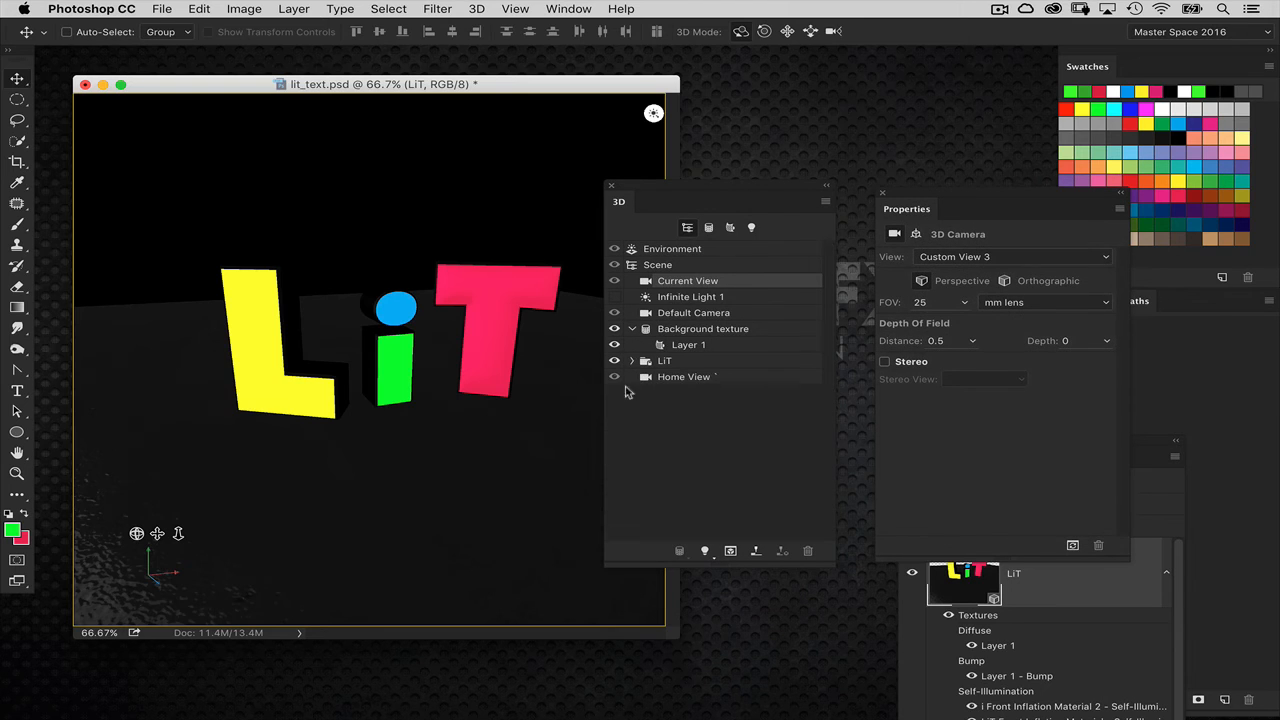
click(690, 331)
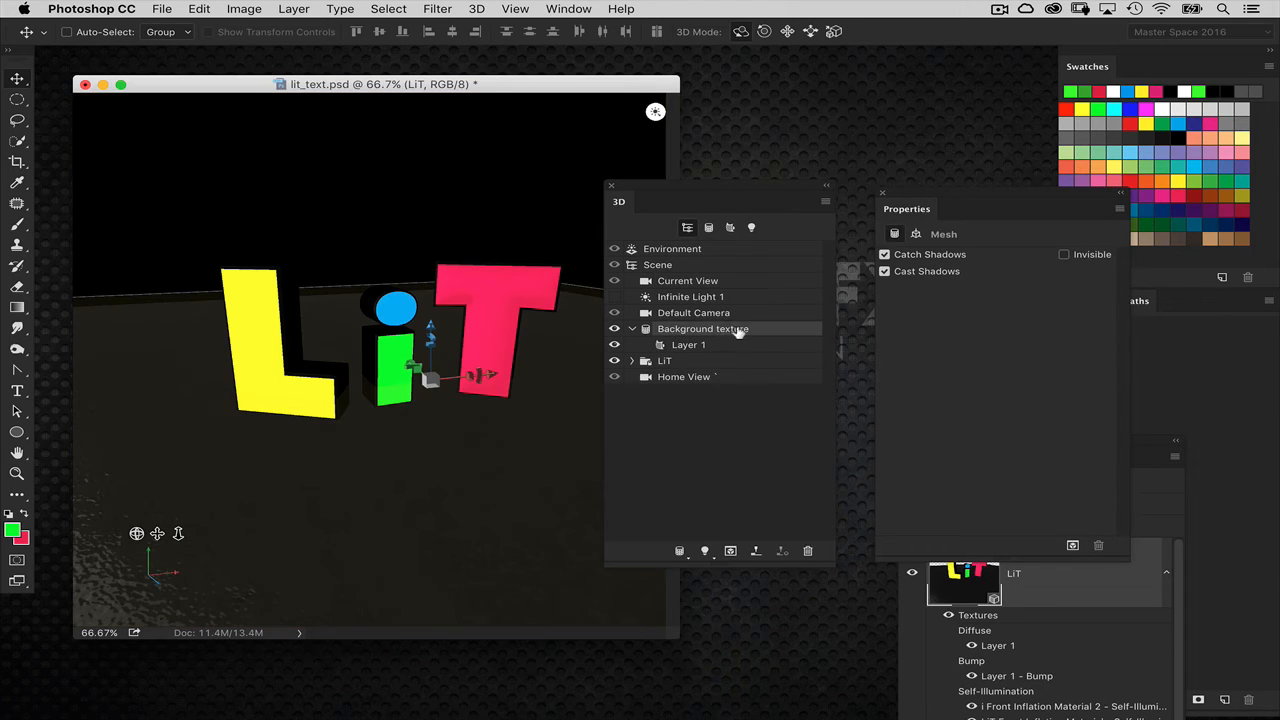
click(825, 202)
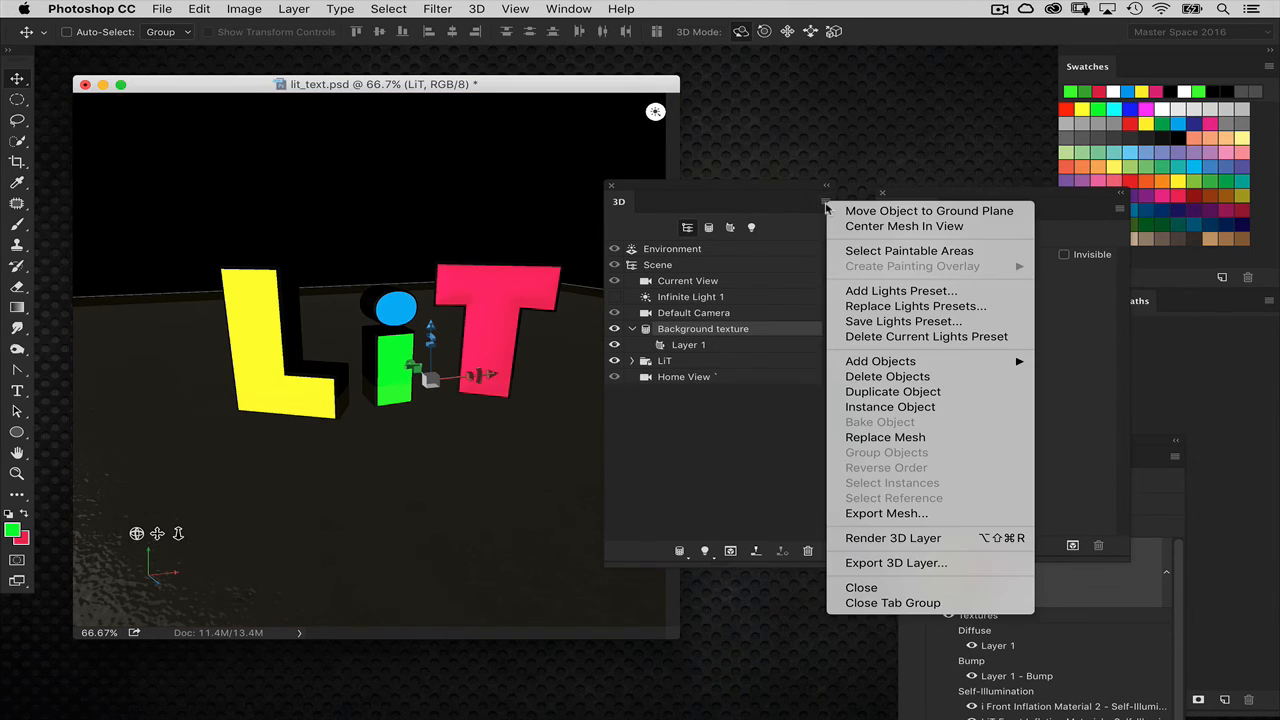
click(751, 197)
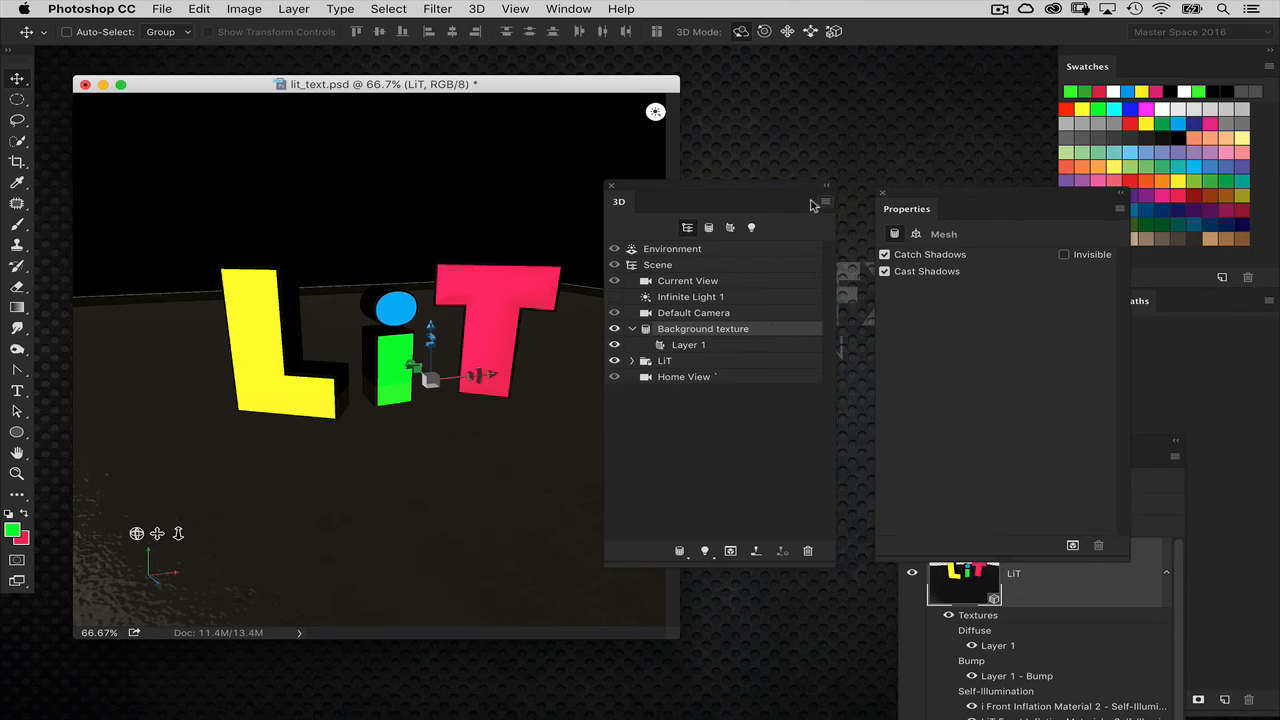
click(824, 205)
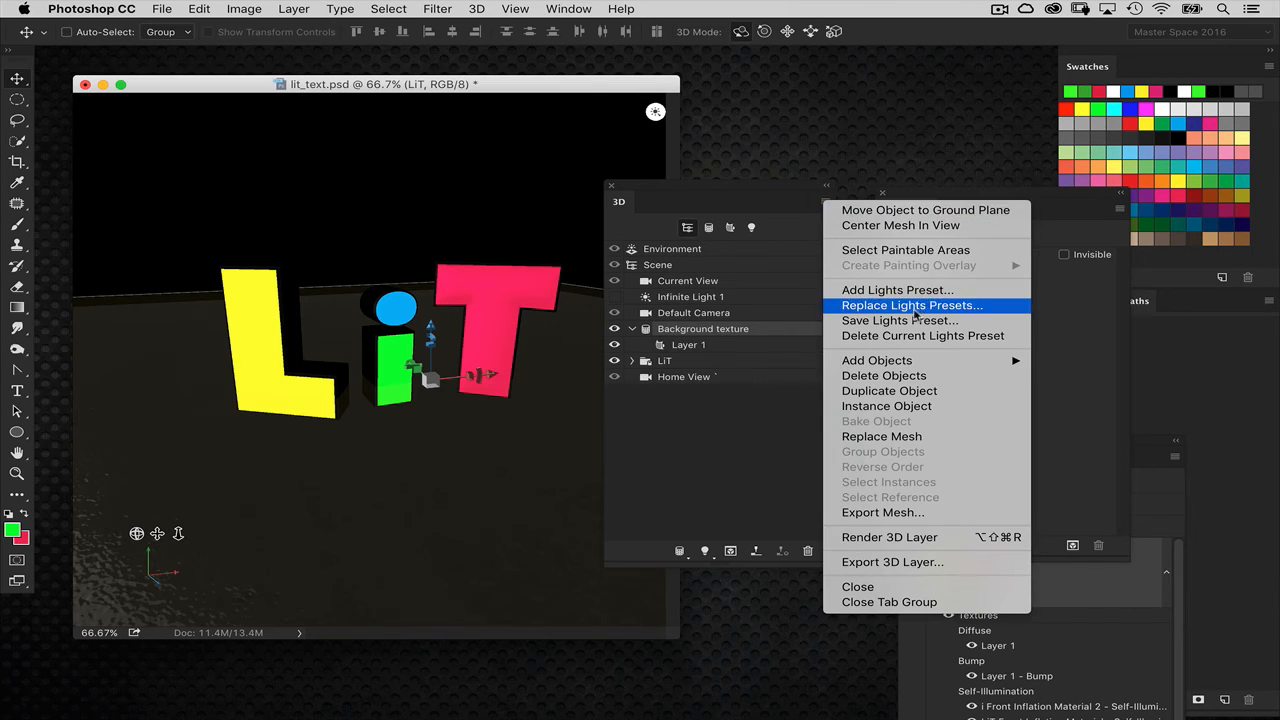
click(908, 416)
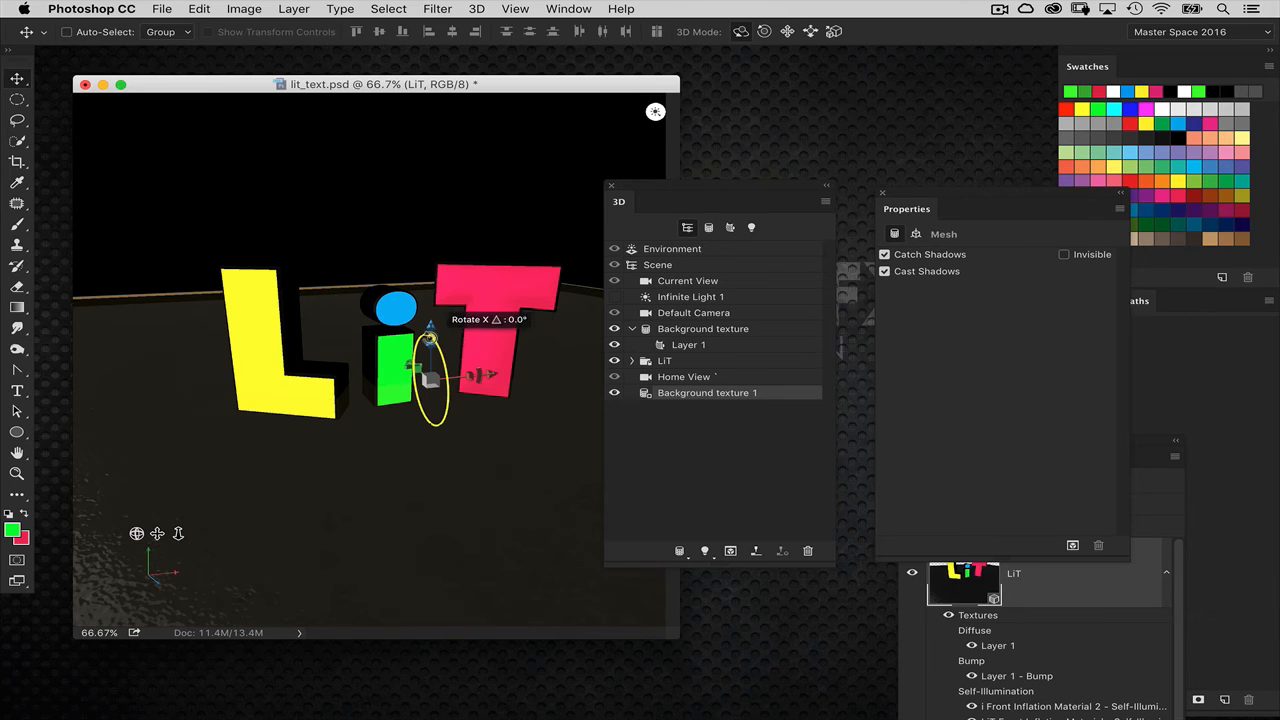
- Rotate the Background texture instance upright about its X axis and move it back along Z to form a wall behind the letters
drag(430, 337, 367, 672)
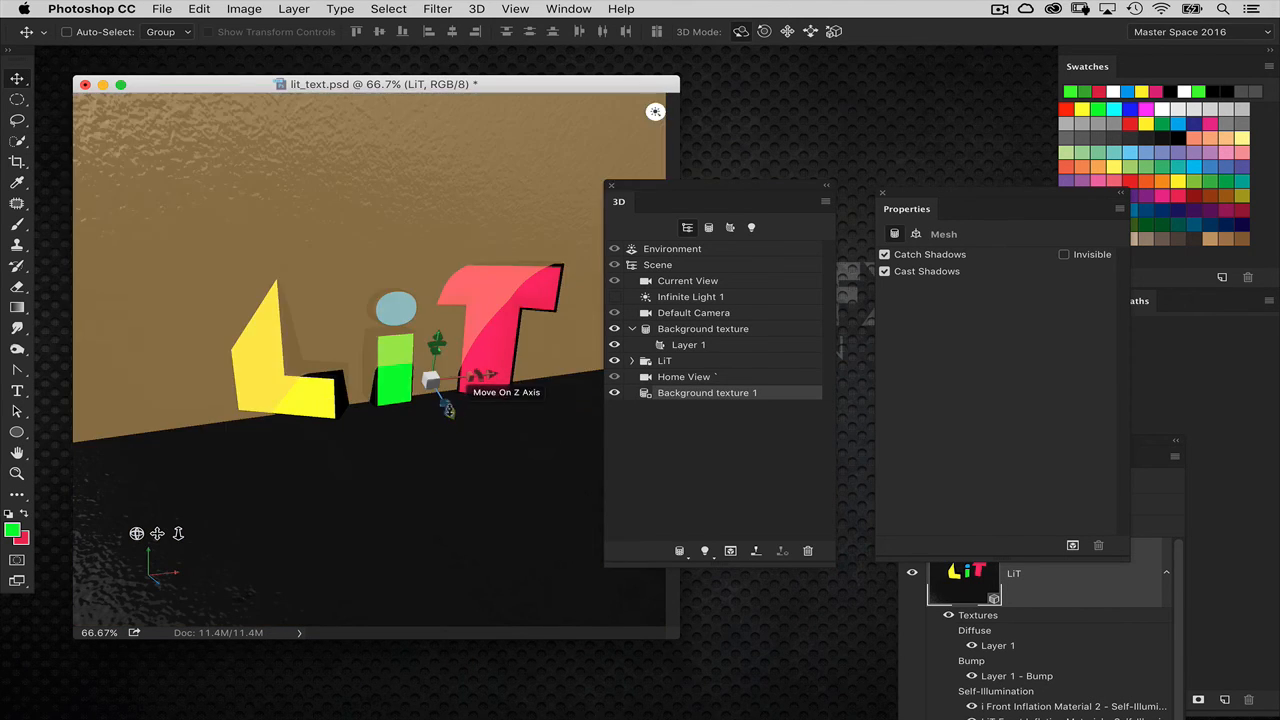
drag(445, 408, 448, 408)
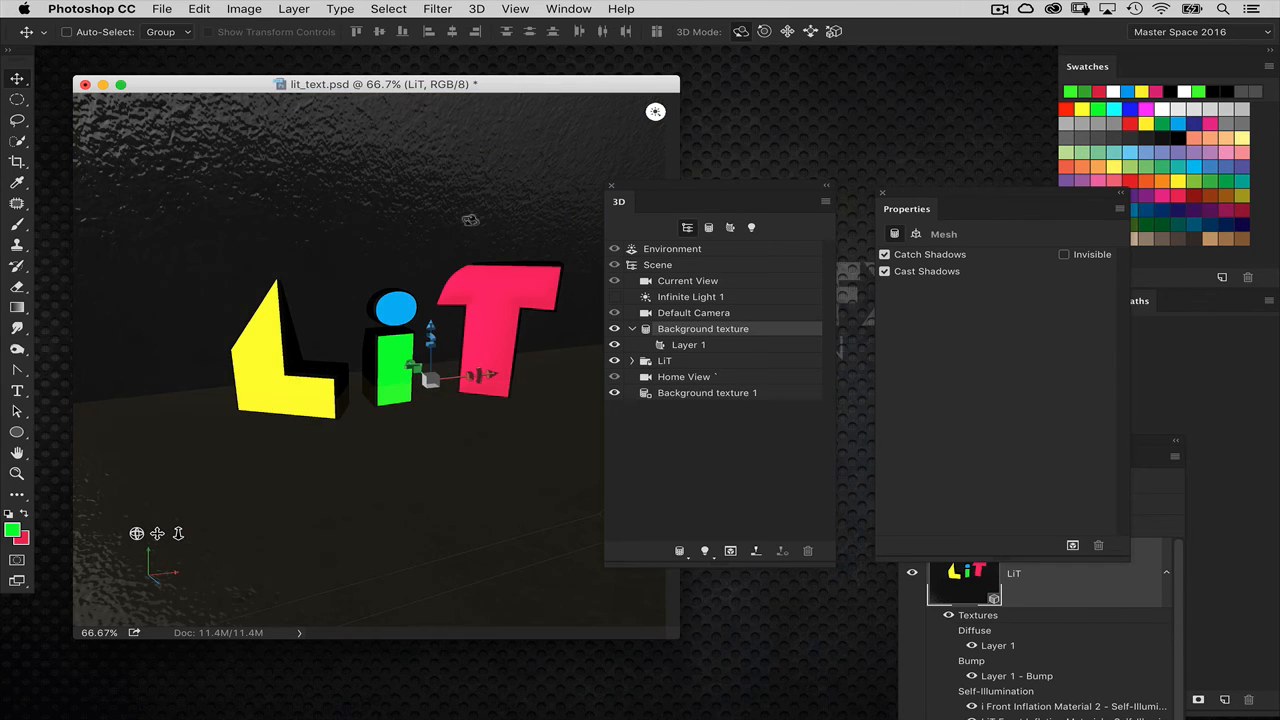
key(super+z)
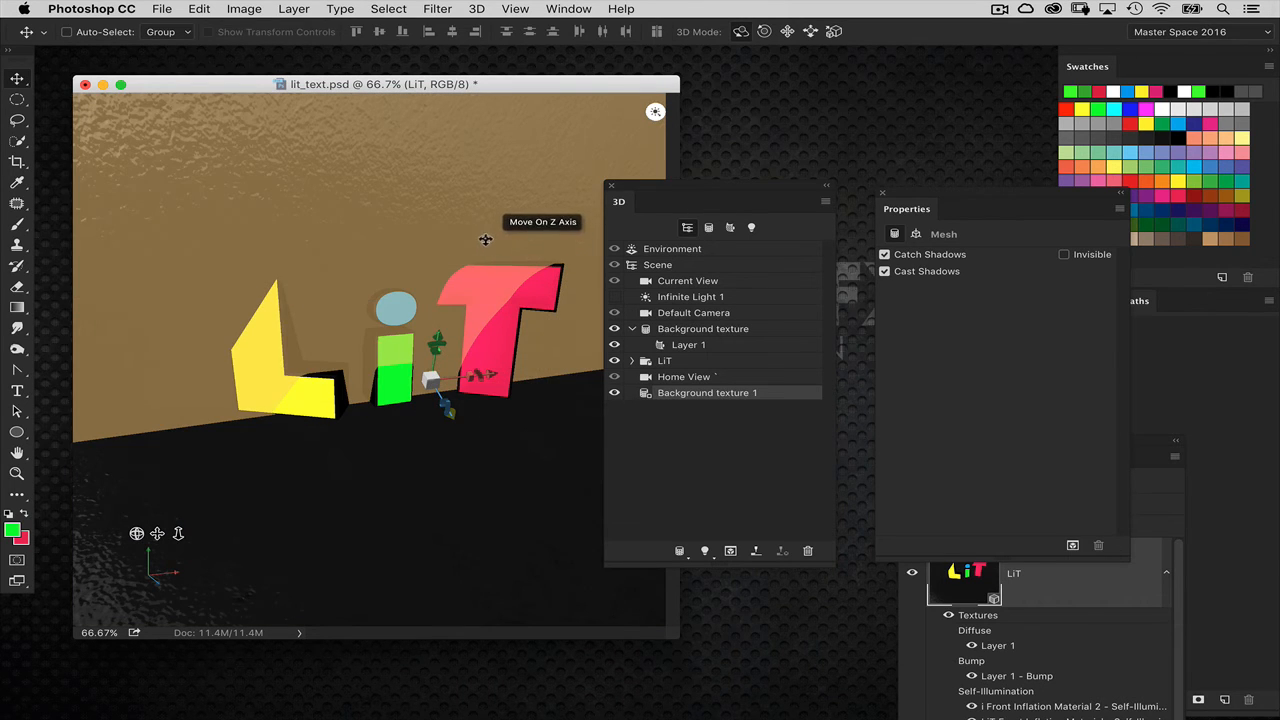
drag(480, 236, 390, 166)
click(390, 168)
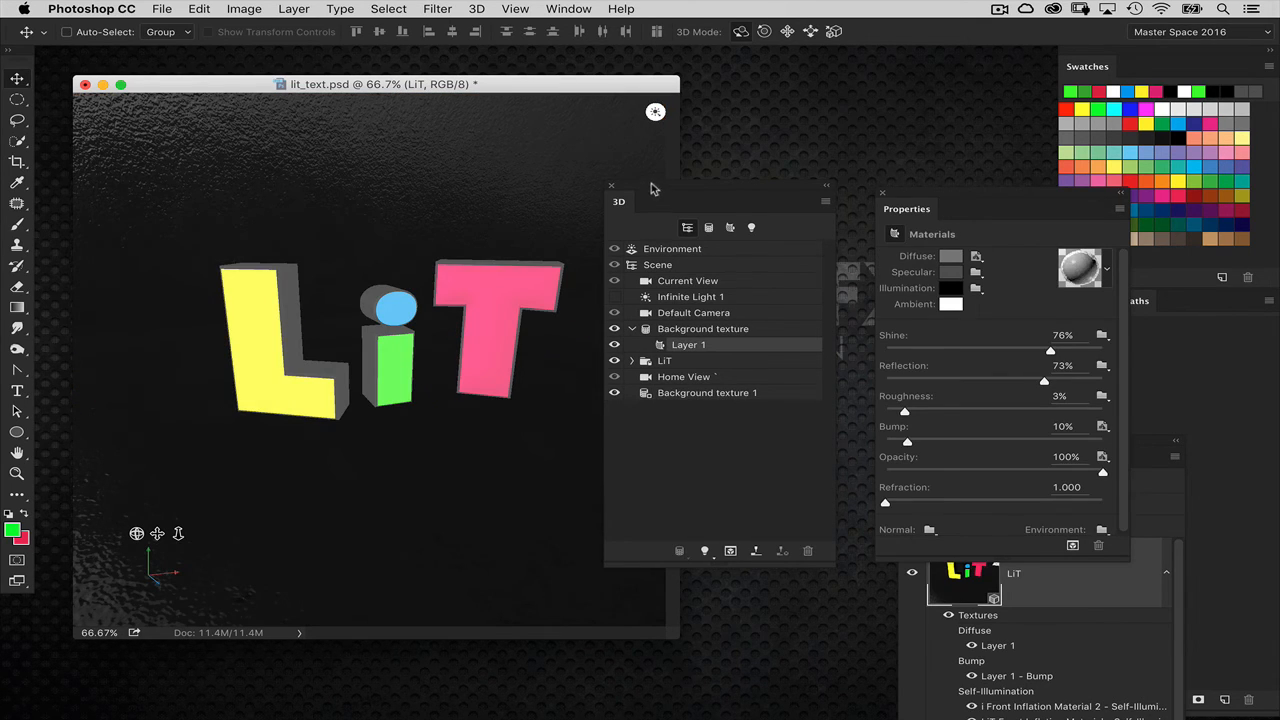
- Shift the Background texture 1 wall along its X axis to cover the gap beside the T, and render the scene
drag(651, 188, 769, 206)
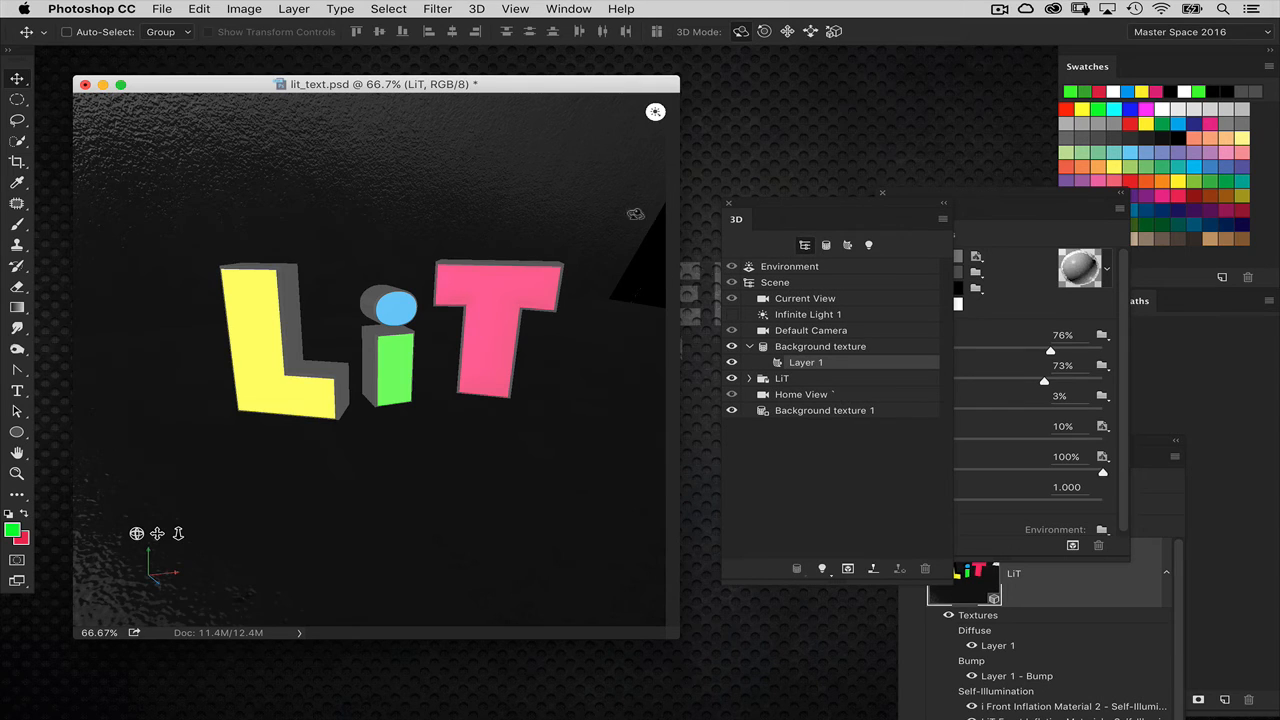
click(581, 188)
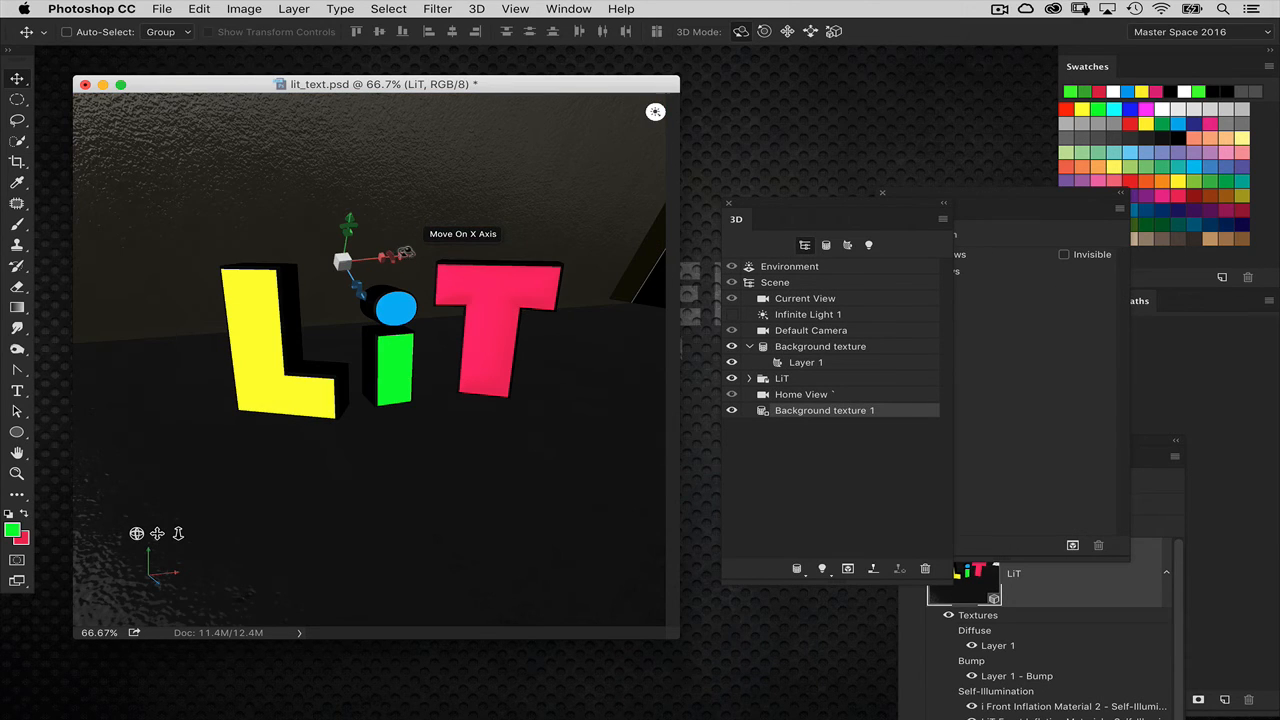
drag(406, 252, 596, 218)
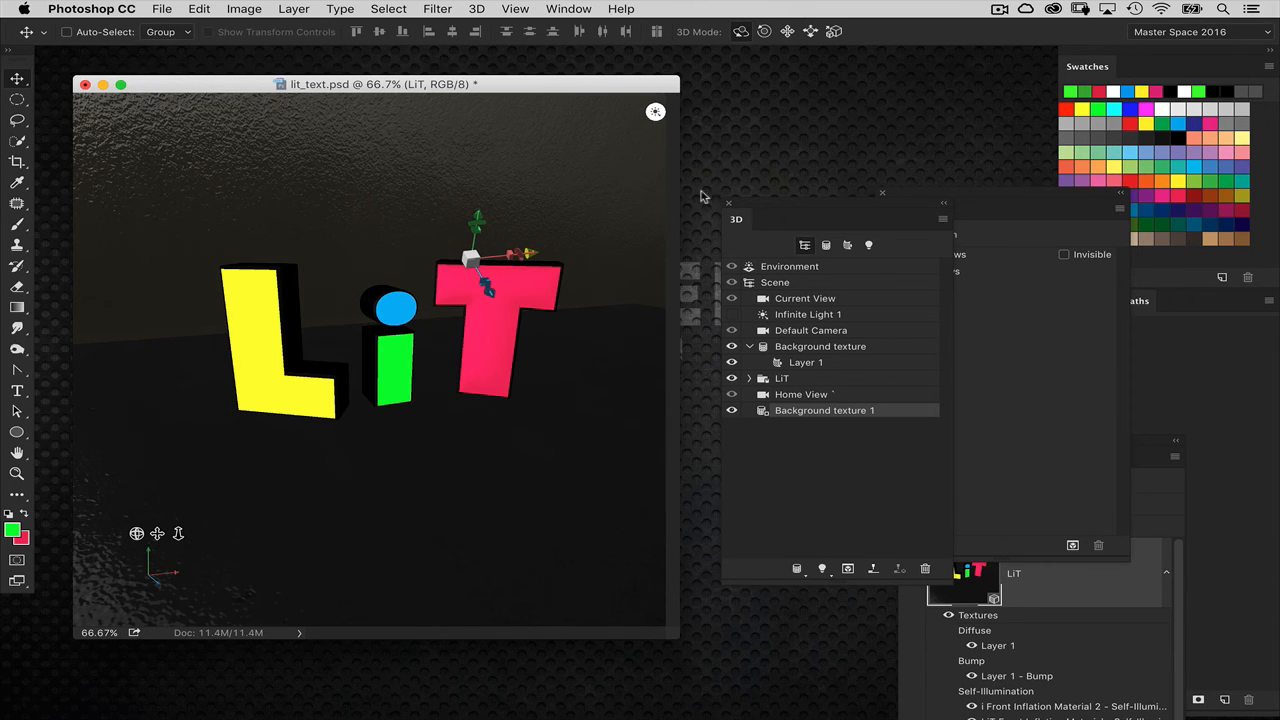
key(super+alt+shift+r)
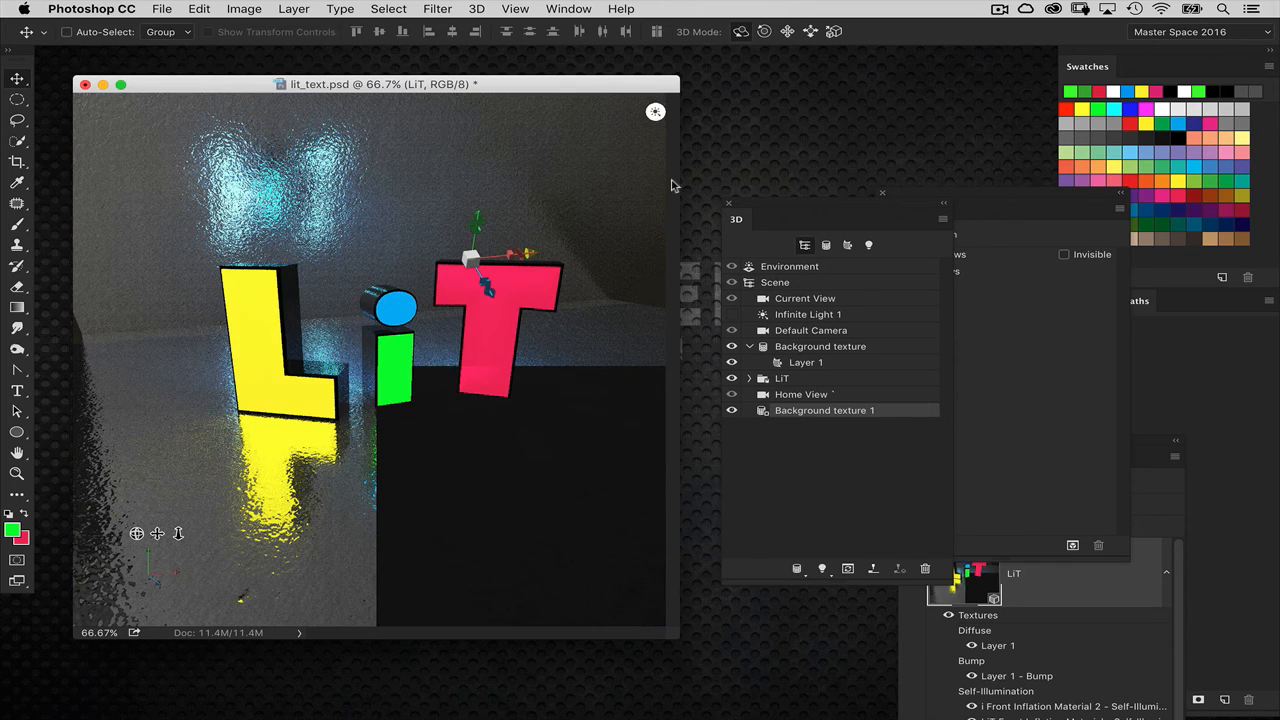
- Lower the Environment light's intensity to 38%
click(870, 248)
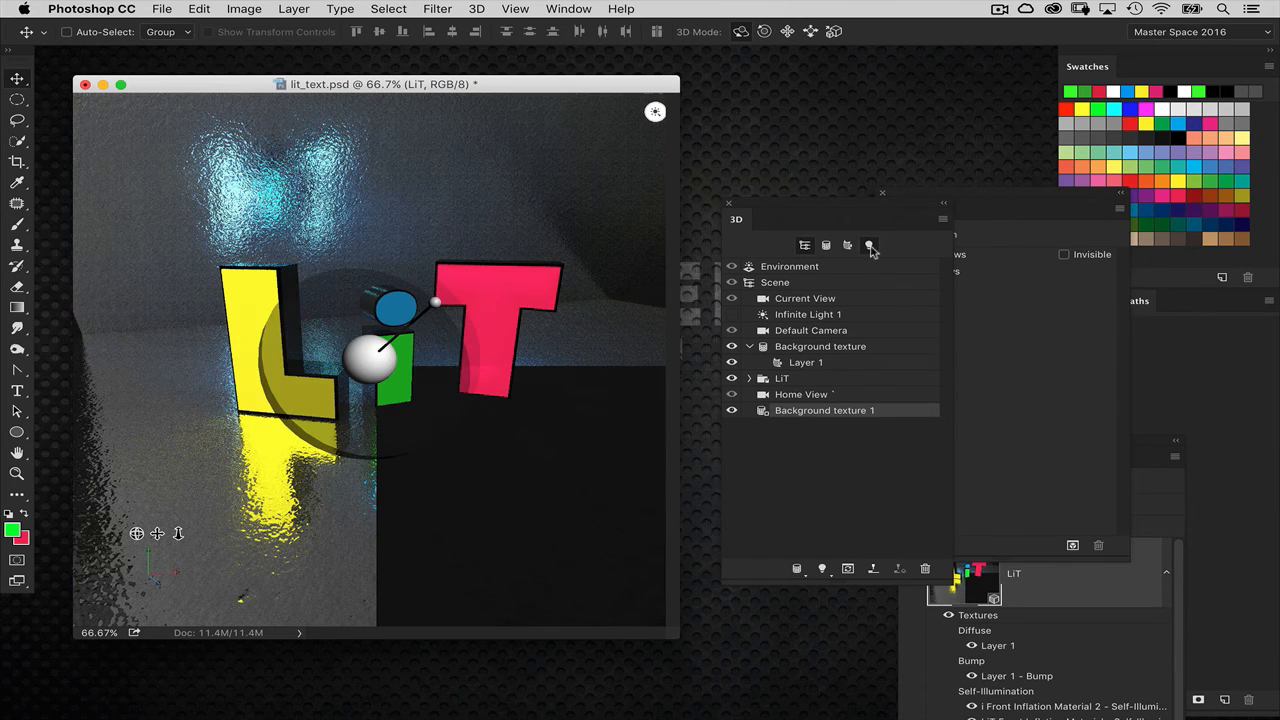
click(813, 265)
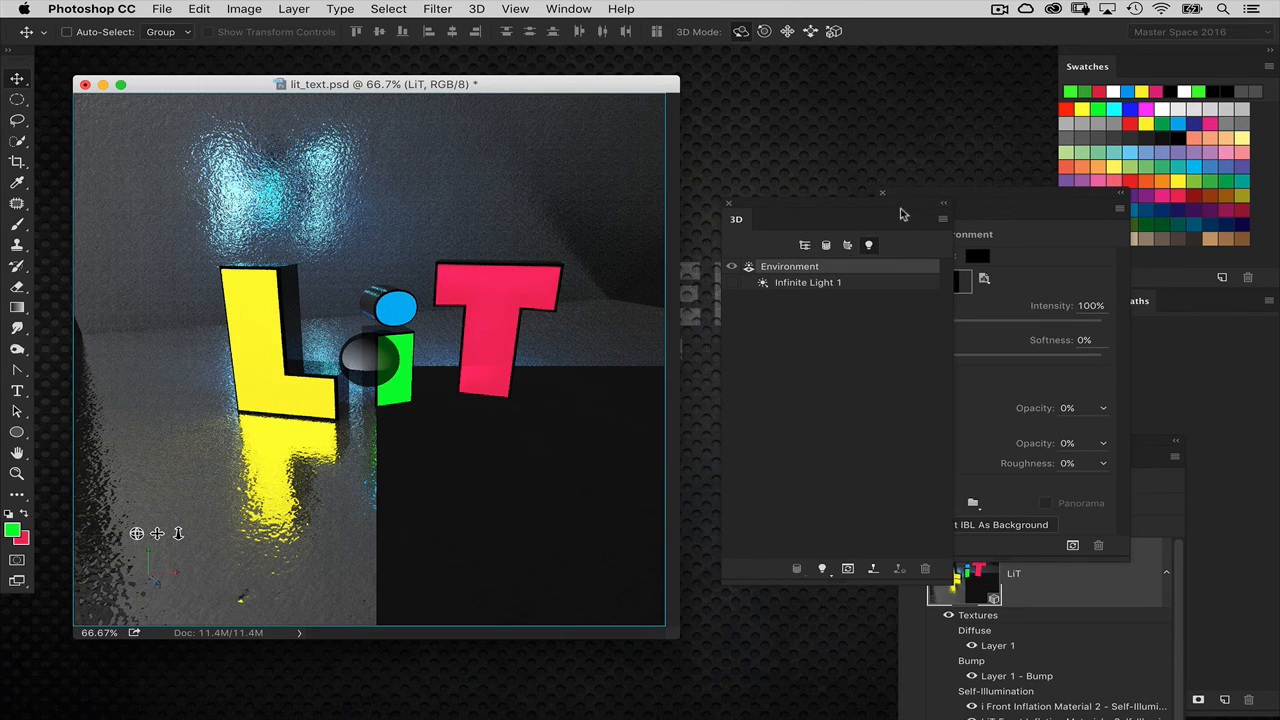
drag(922, 219, 868, 221)
drag(919, 313, 898, 320)
drag(680, 211, 708, 210)
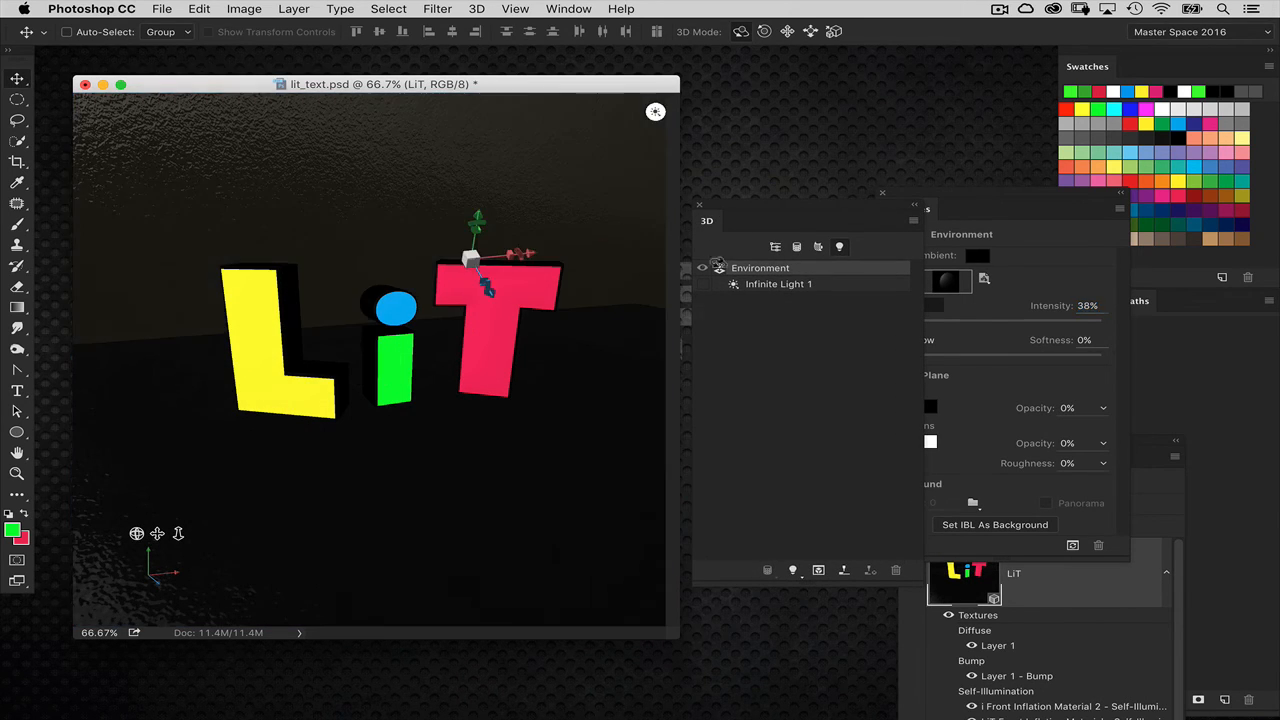
- Orbit the Current View camera to face the letters and the back wall more frontally
click(775, 246)
click(772, 300)
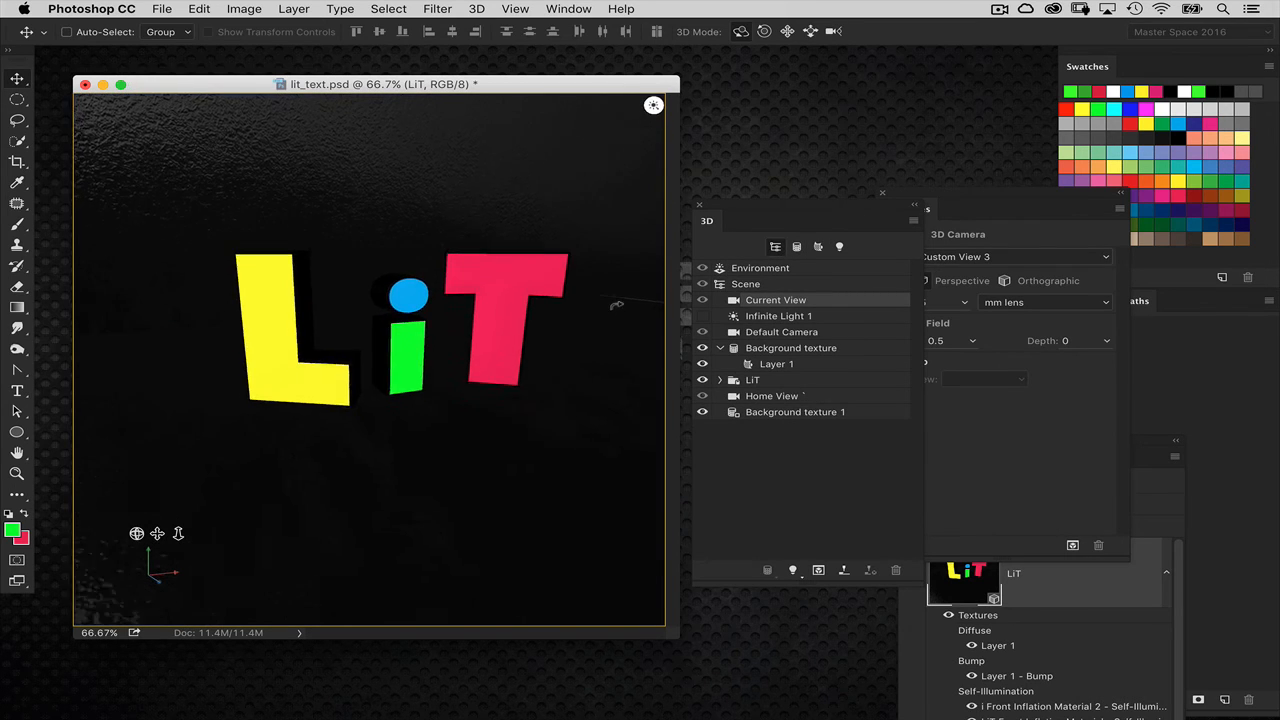
drag(615, 300, 779, 311)
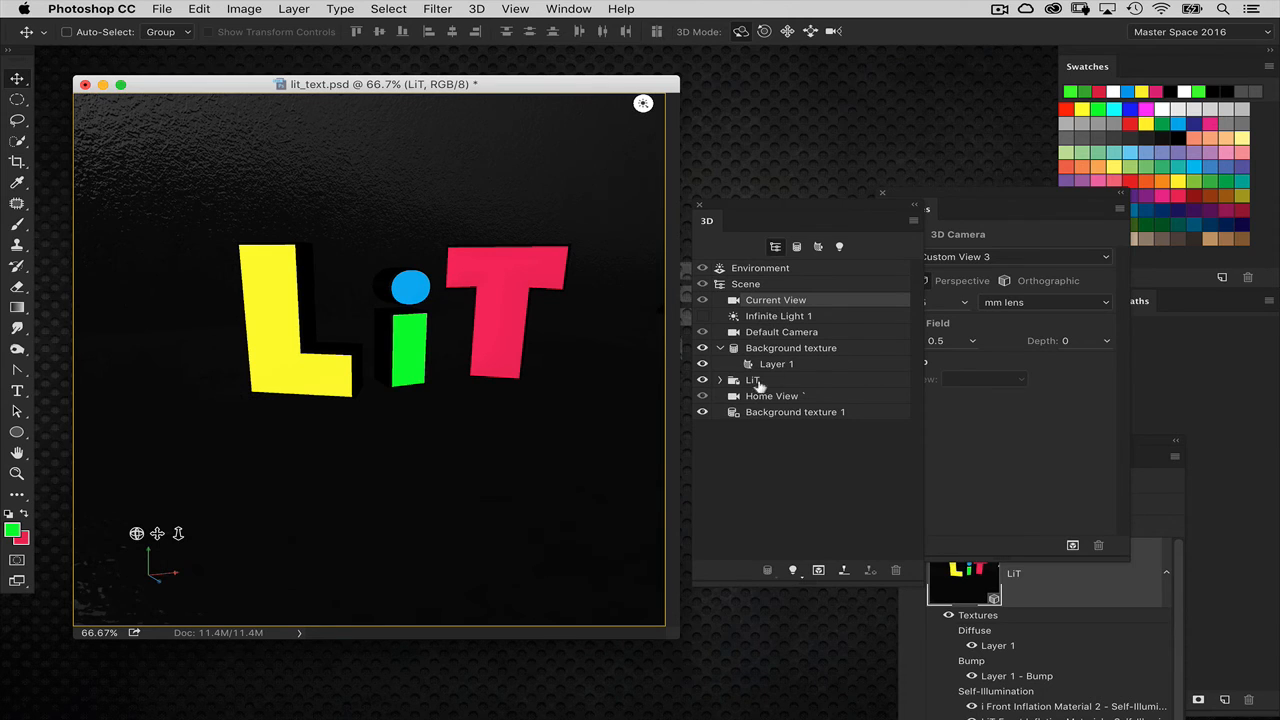
- Set the i Back Inflation Material 2 illumination colour to hue 213, saturation 93%, brightness 88% with +2.93 stops of intensity
click(720, 380)
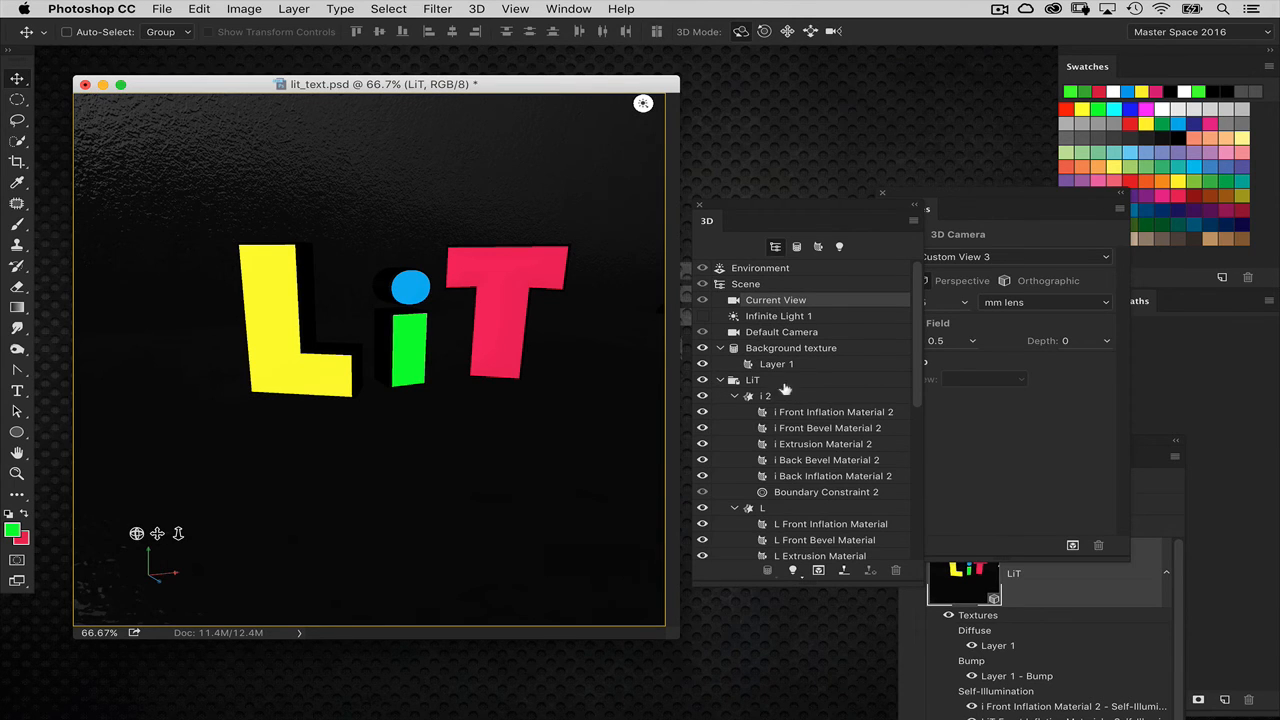
click(806, 477)
click(964, 293)
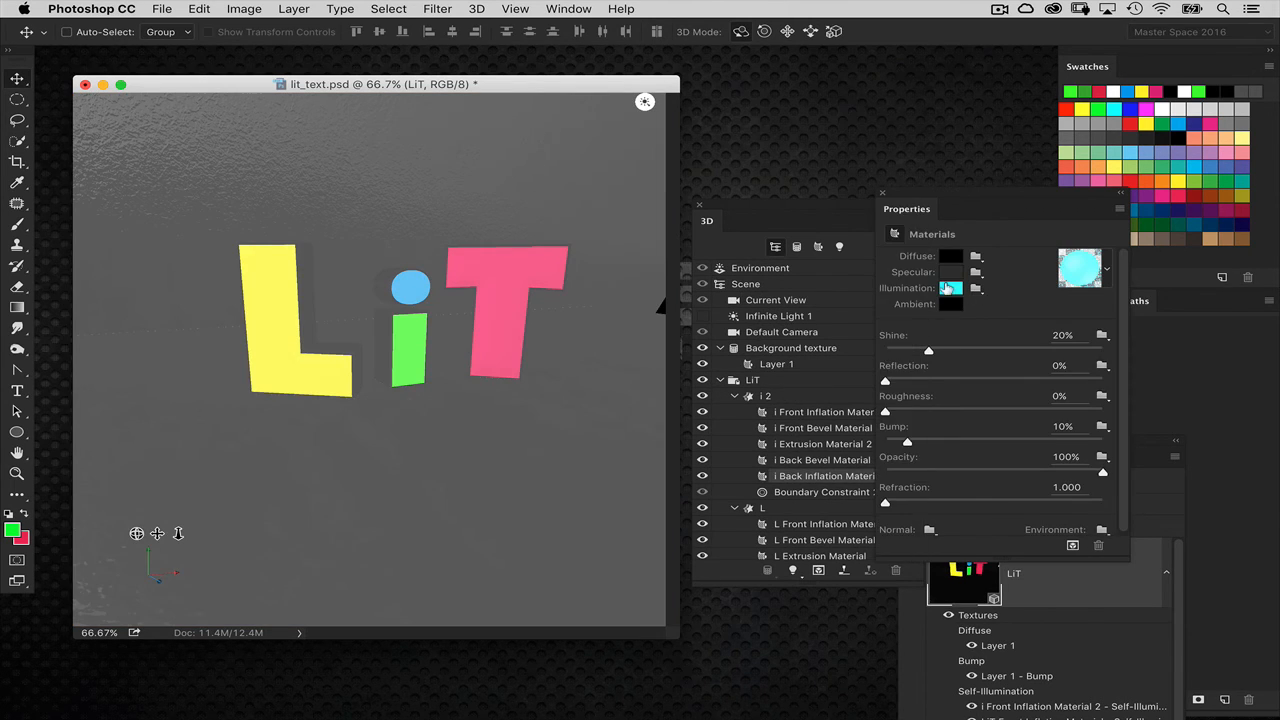
click(949, 289)
drag(548, 405, 552, 405)
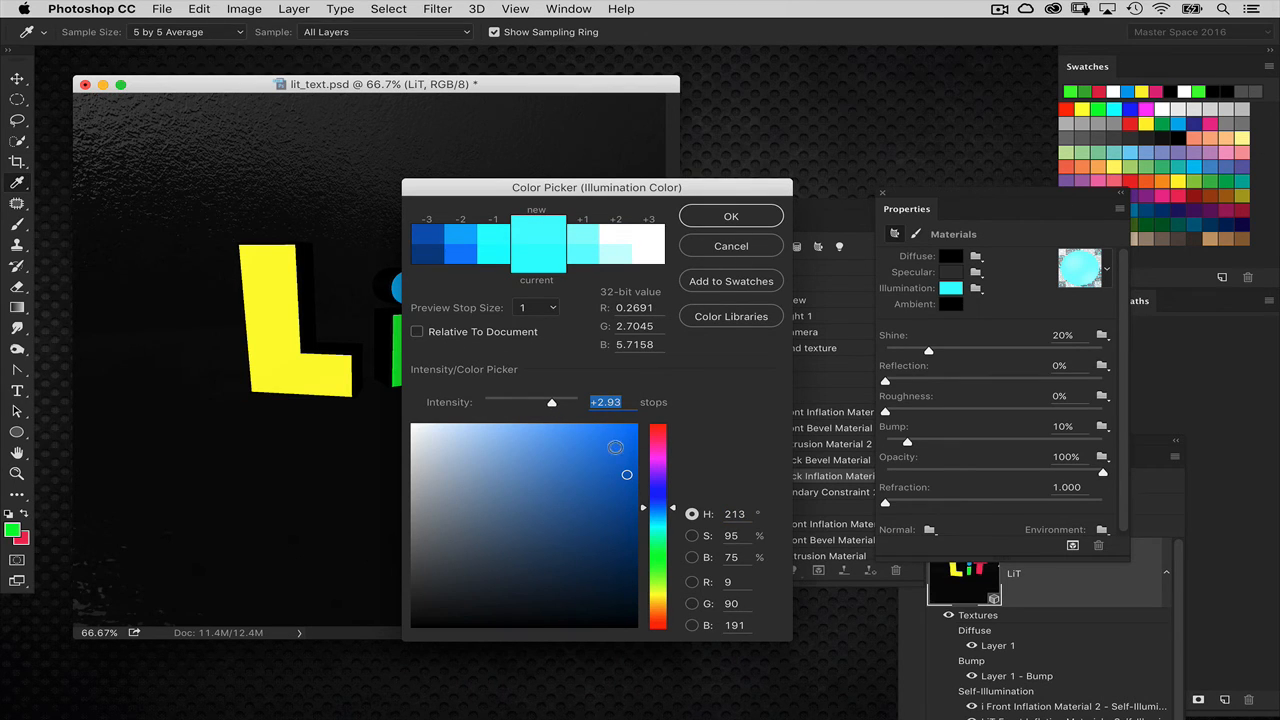
drag(614, 446, 621, 448)
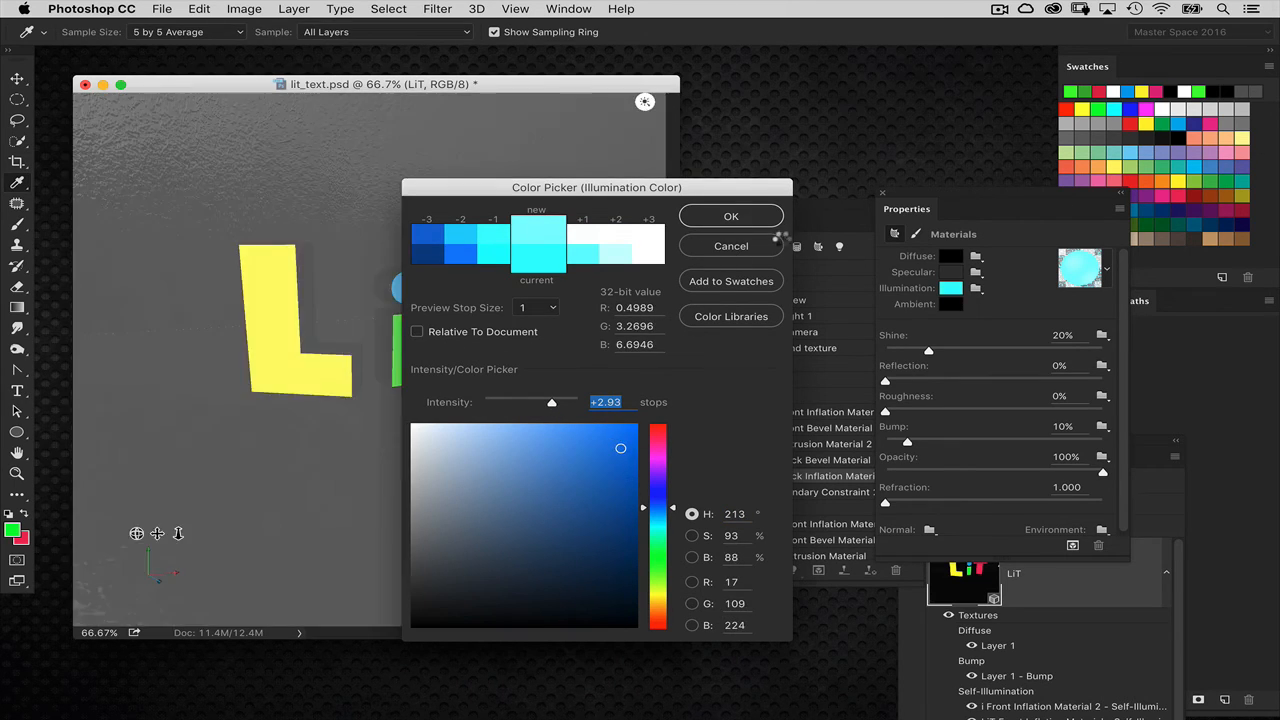
click(733, 218)
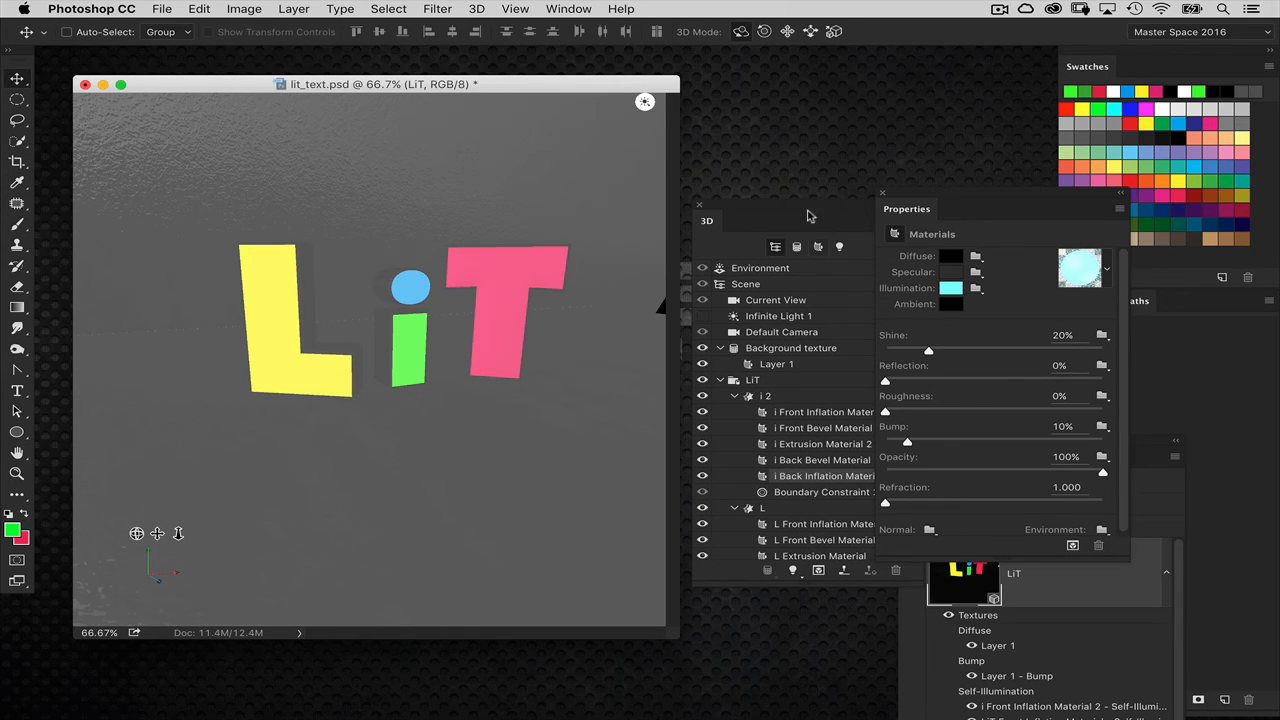
- Add the L, i and T Back Inflation materials to the selection and set their illumination to HSB 213, 89, 88 at +3.30 stops
drag(810, 216, 654, 201)
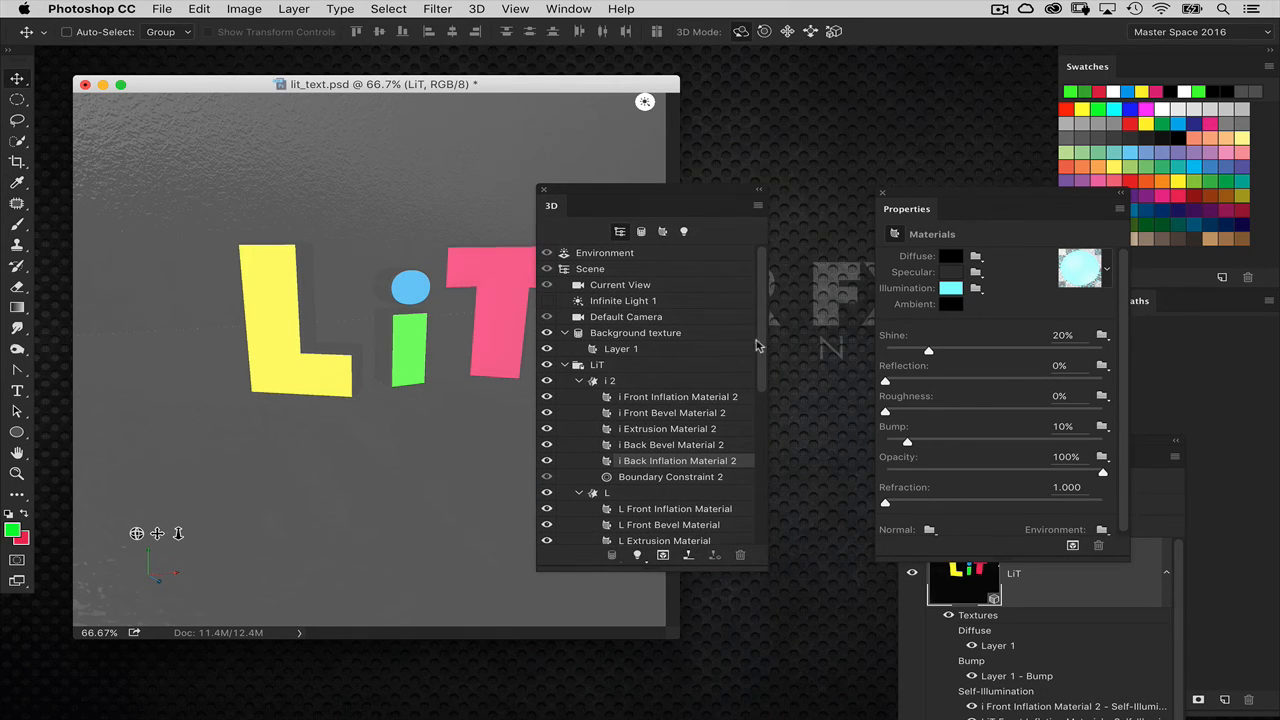
drag(763, 380, 759, 416)
scroll(741, 413, down, 3)
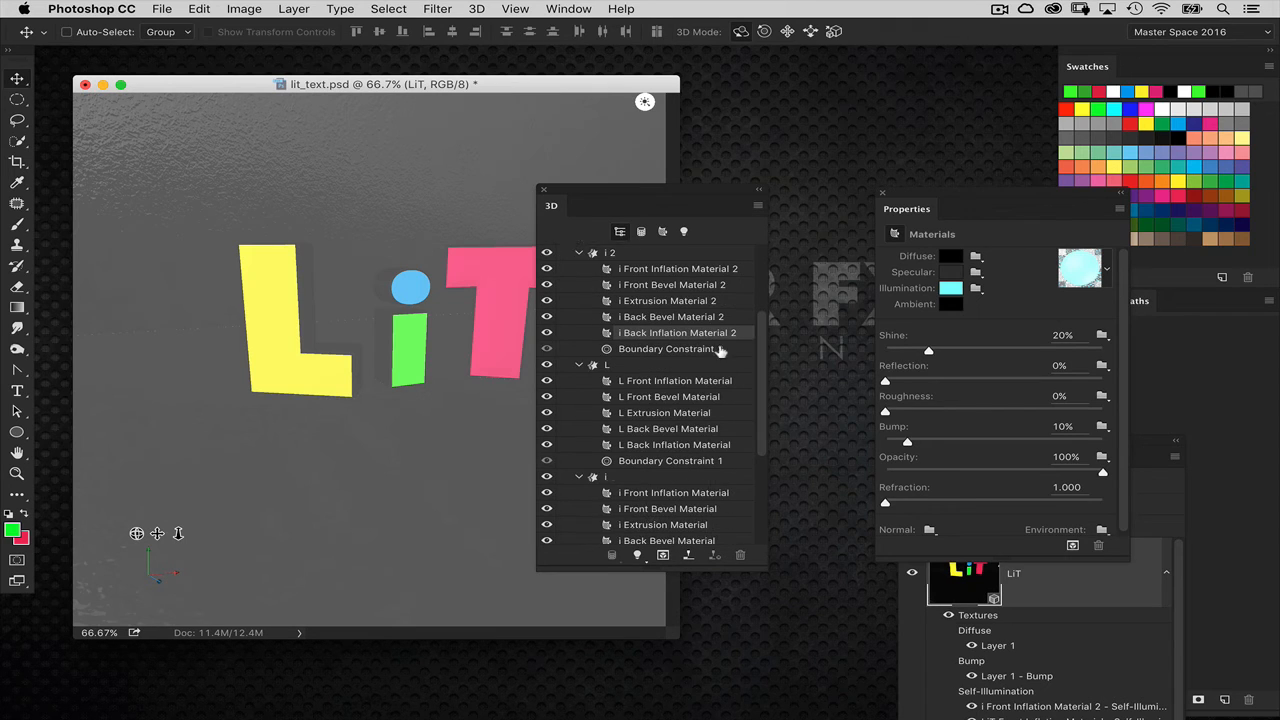
super+click(715, 446)
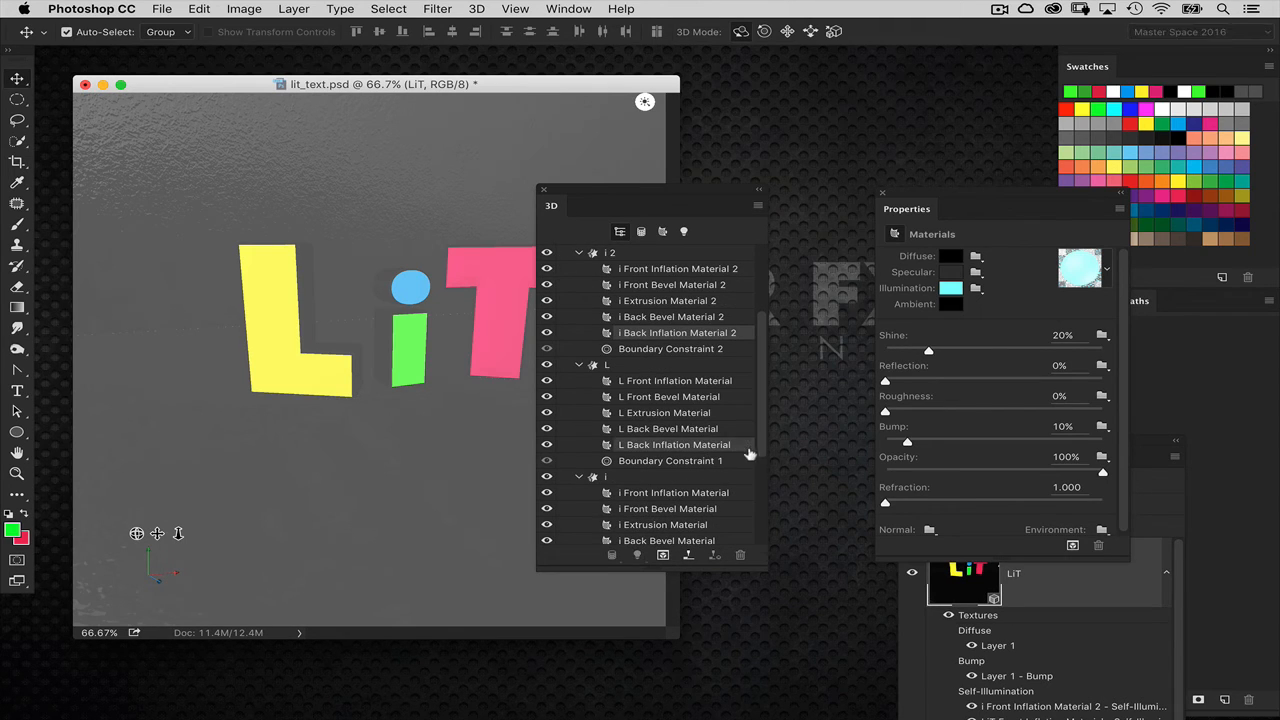
drag(760, 452, 754, 487)
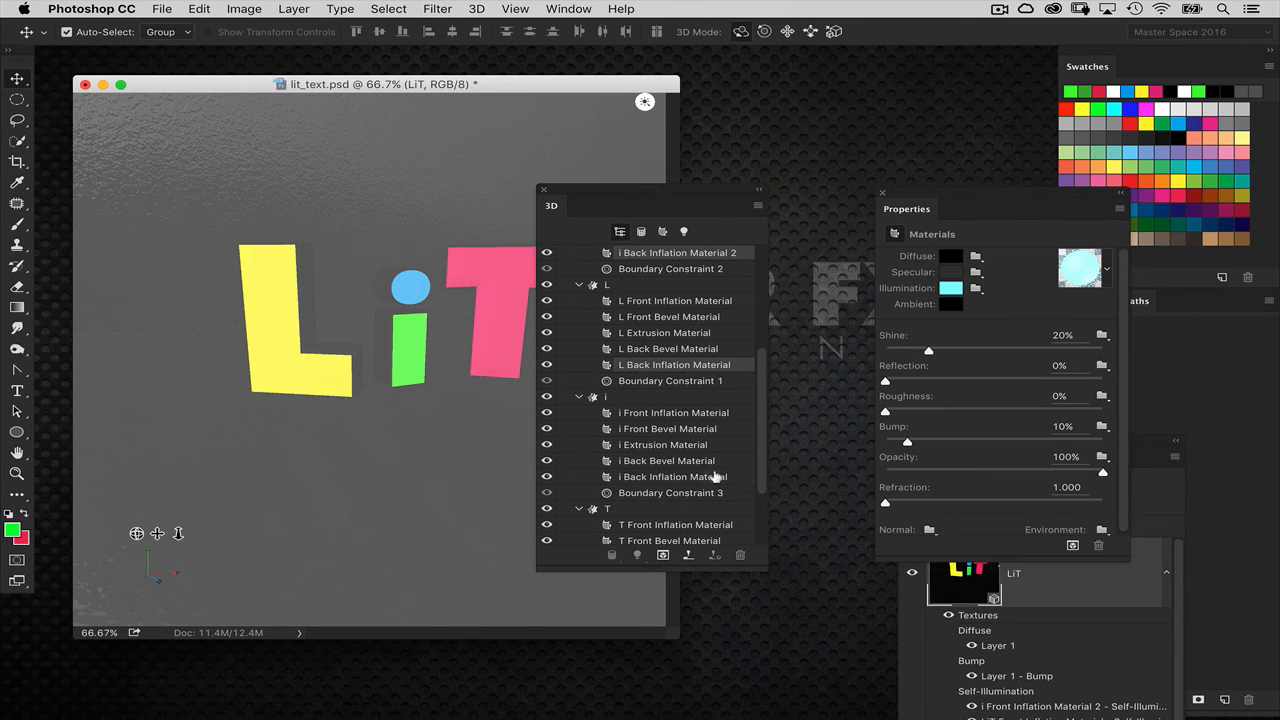
super+click(716, 478)
drag(760, 484, 757, 514)
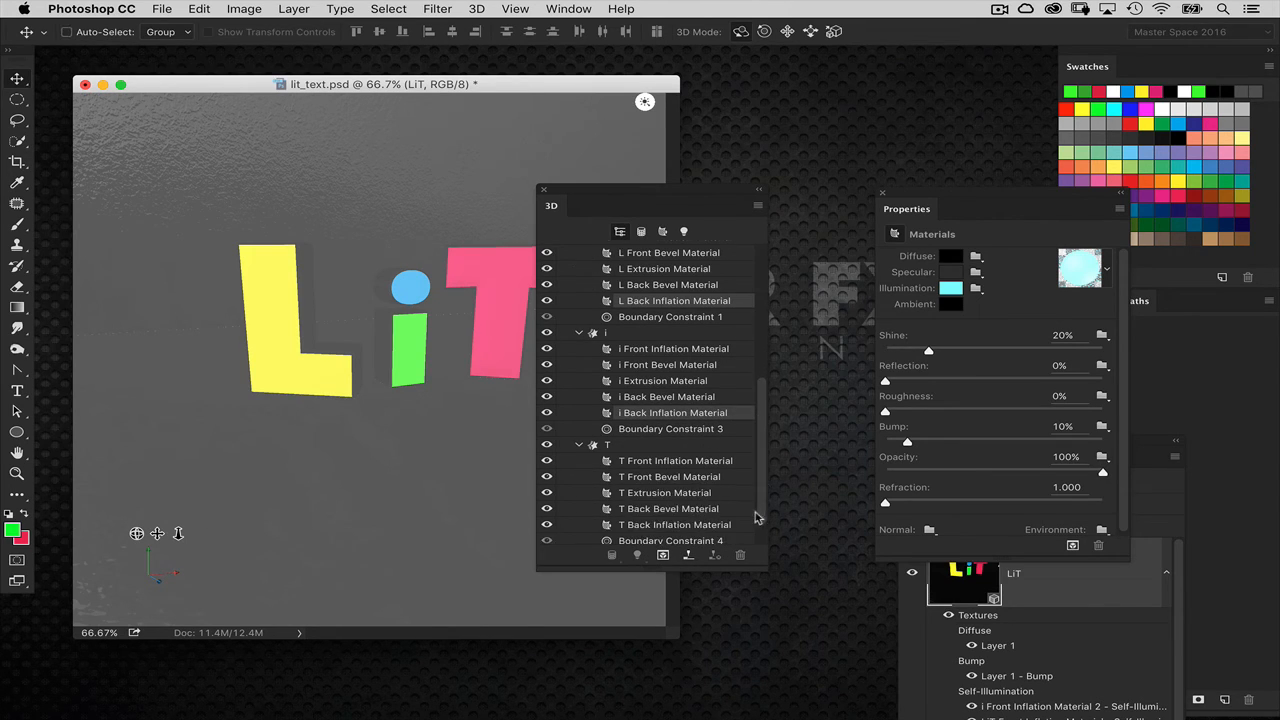
super+click(698, 527)
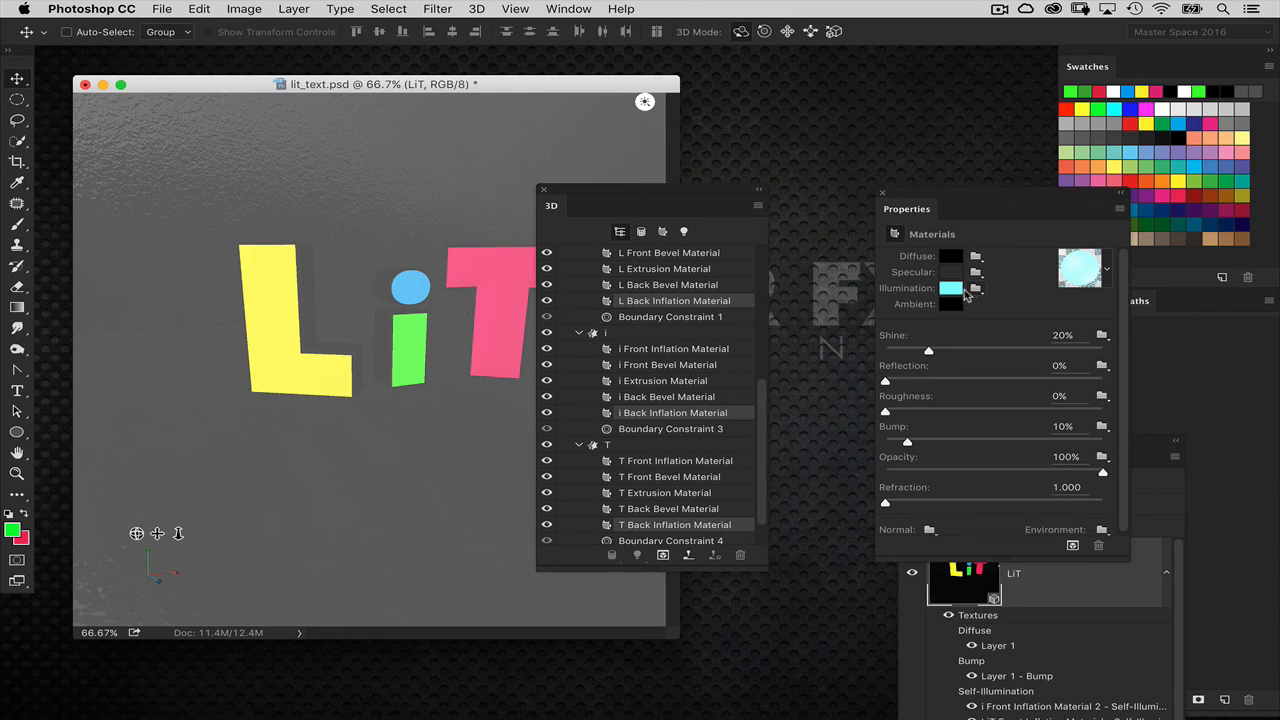
click(950, 288)
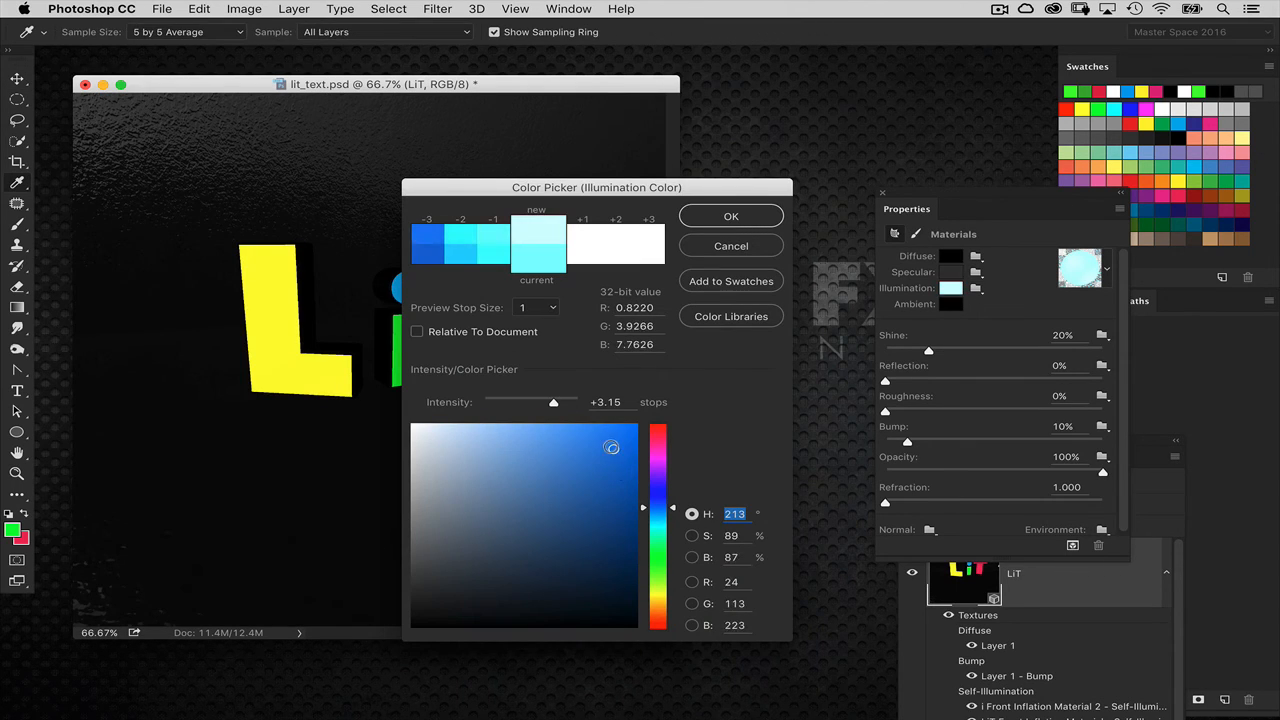
drag(554, 403, 555, 404)
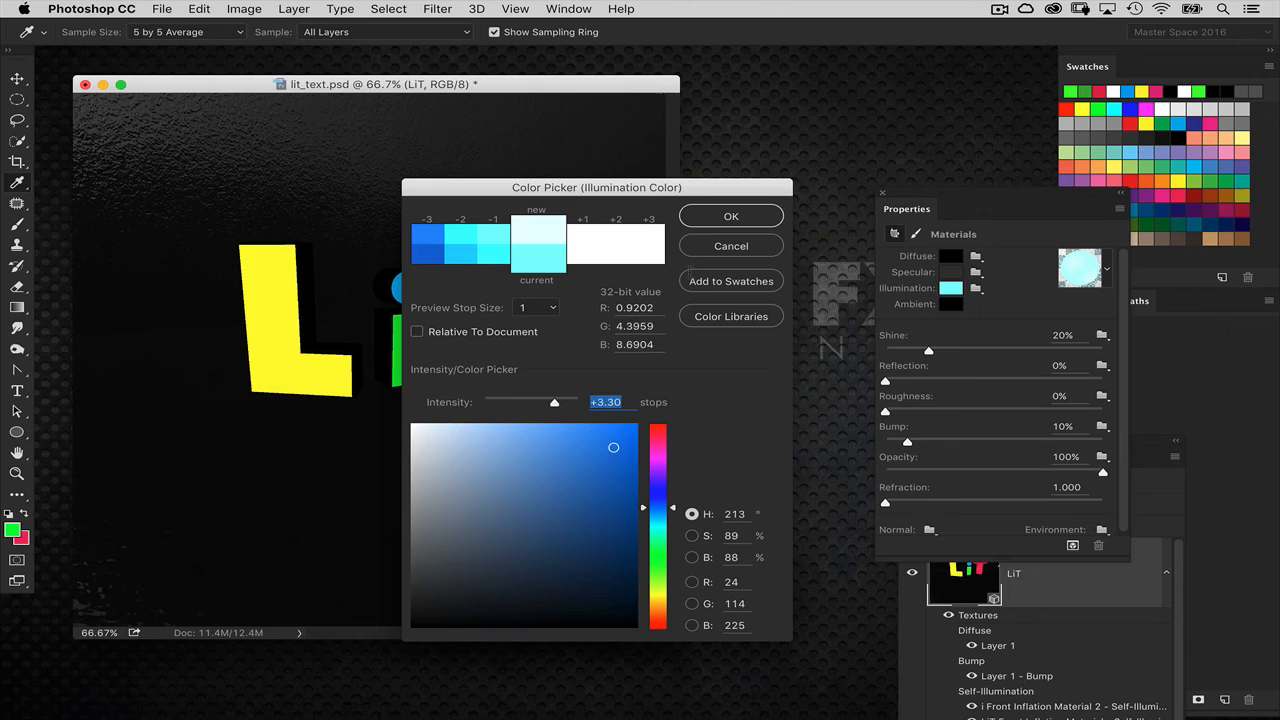
click(727, 218)
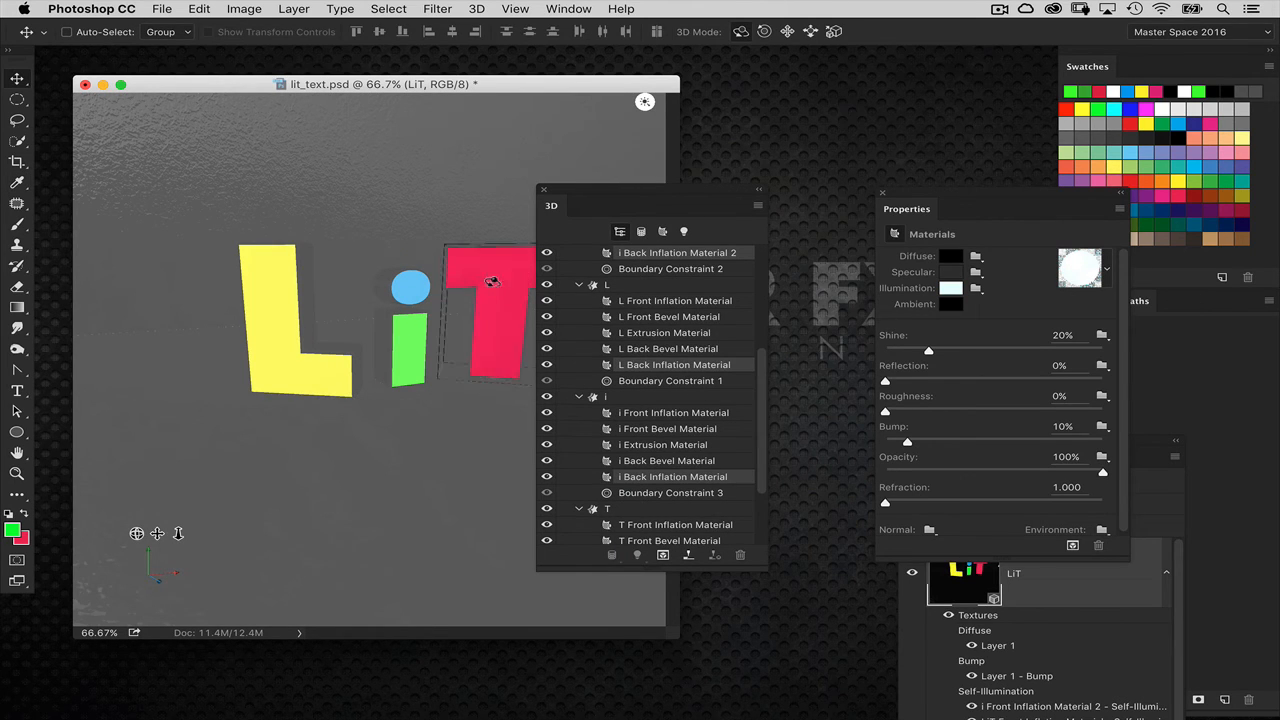
- Test-render the 3D scene to preview the blue backlight on the wall, stopping the render before it completes
drag(547, 183, 612, 198)
key(alt+shift+super+r)
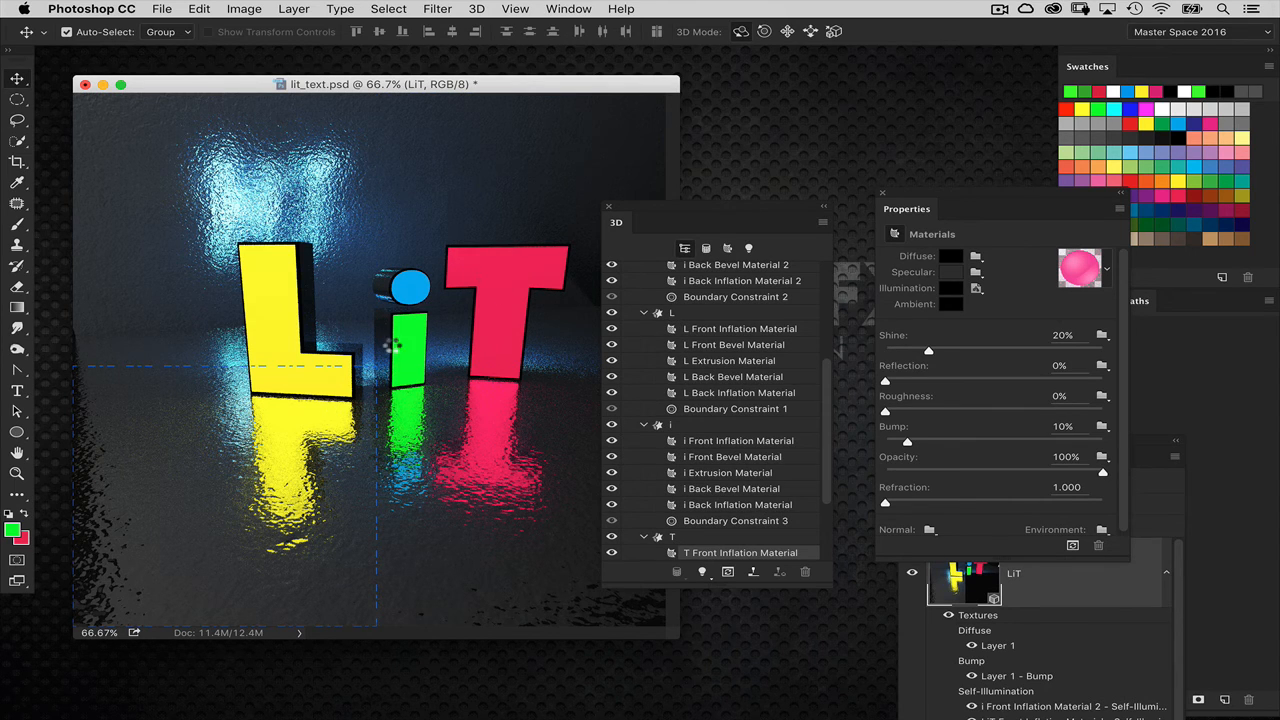
key(Escape)
- Set the Background texture's Layer 1 material to 38% reflection and 37% shine
click(436, 203)
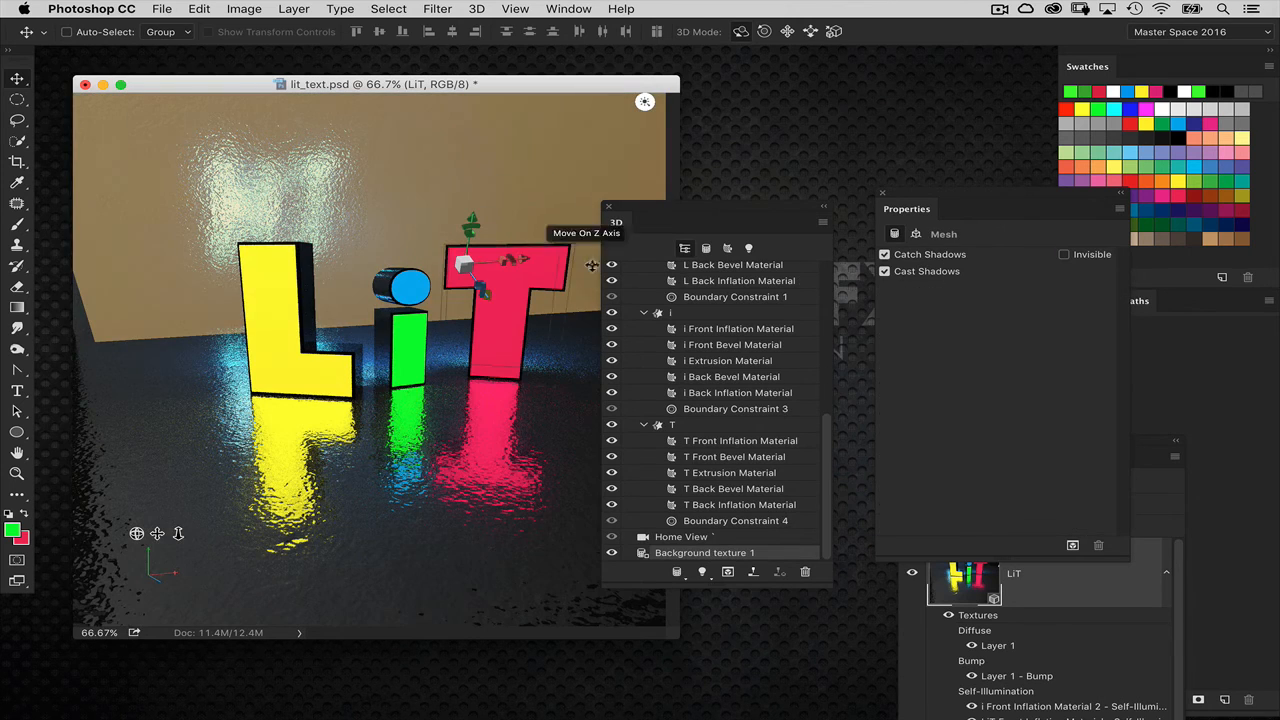
click(441, 198)
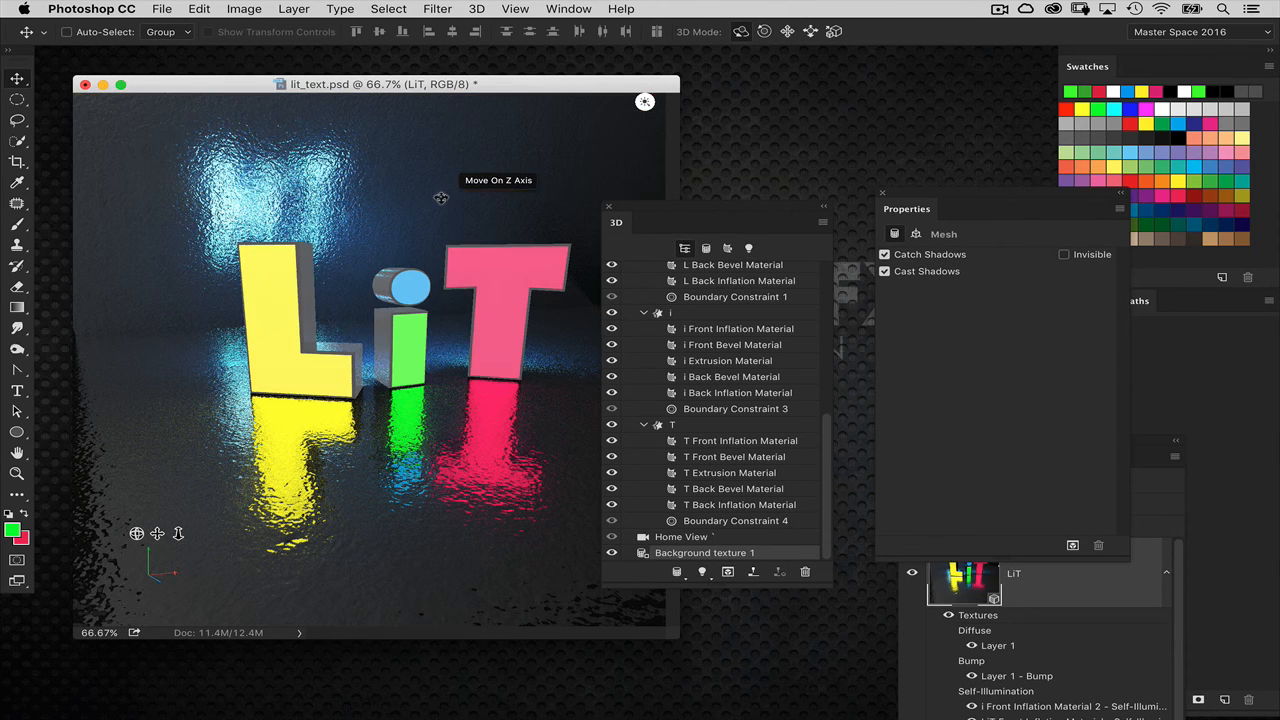
click(422, 203)
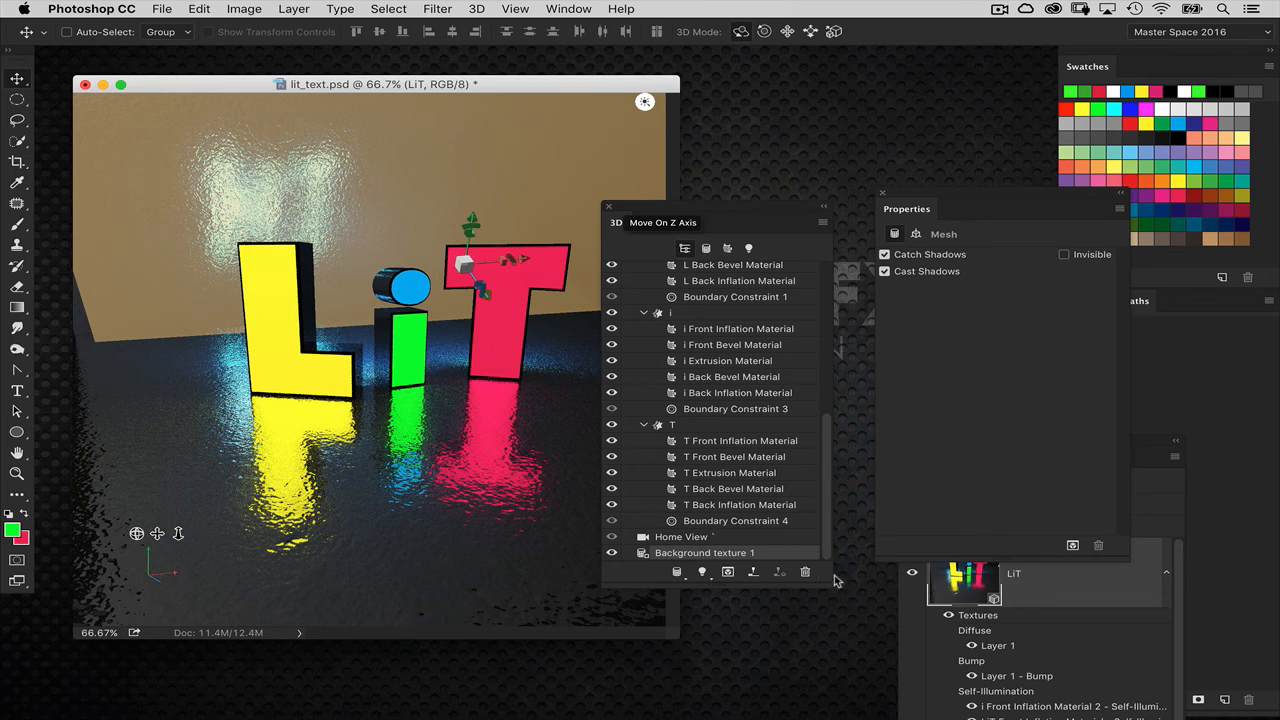
drag(830, 583, 835, 662)
scroll(810, 422, up, 5)
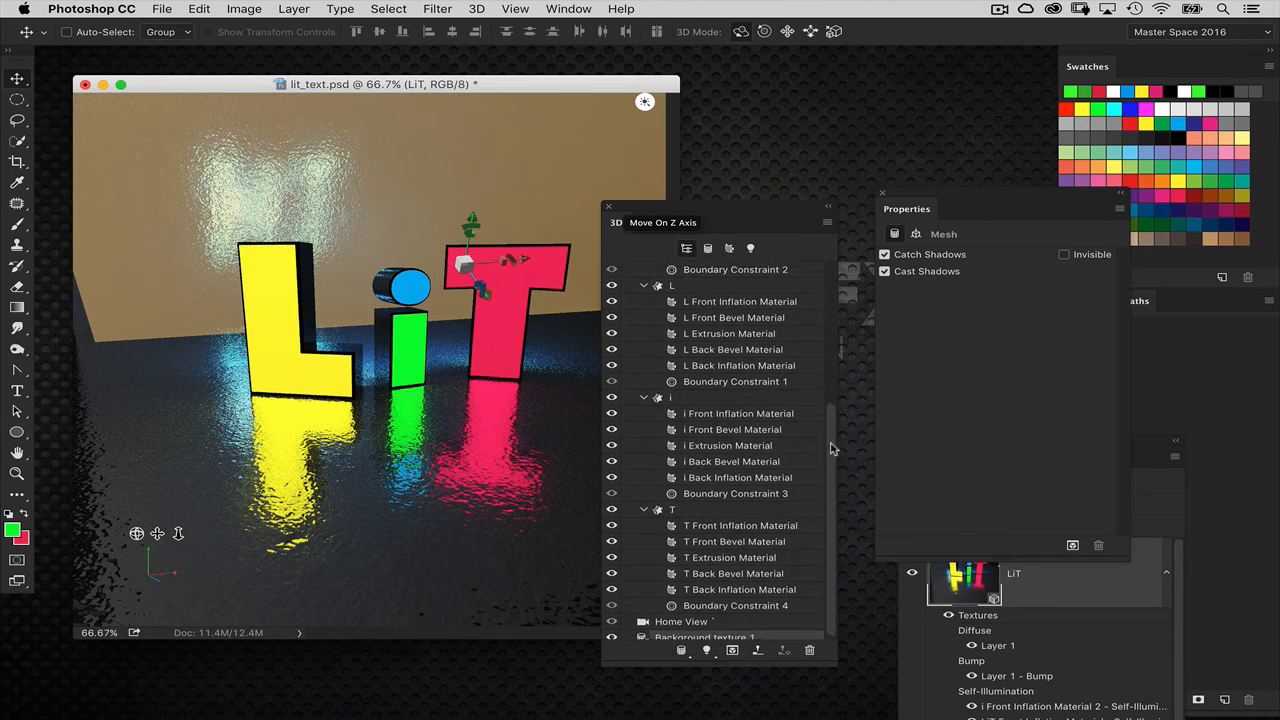
click(705, 365)
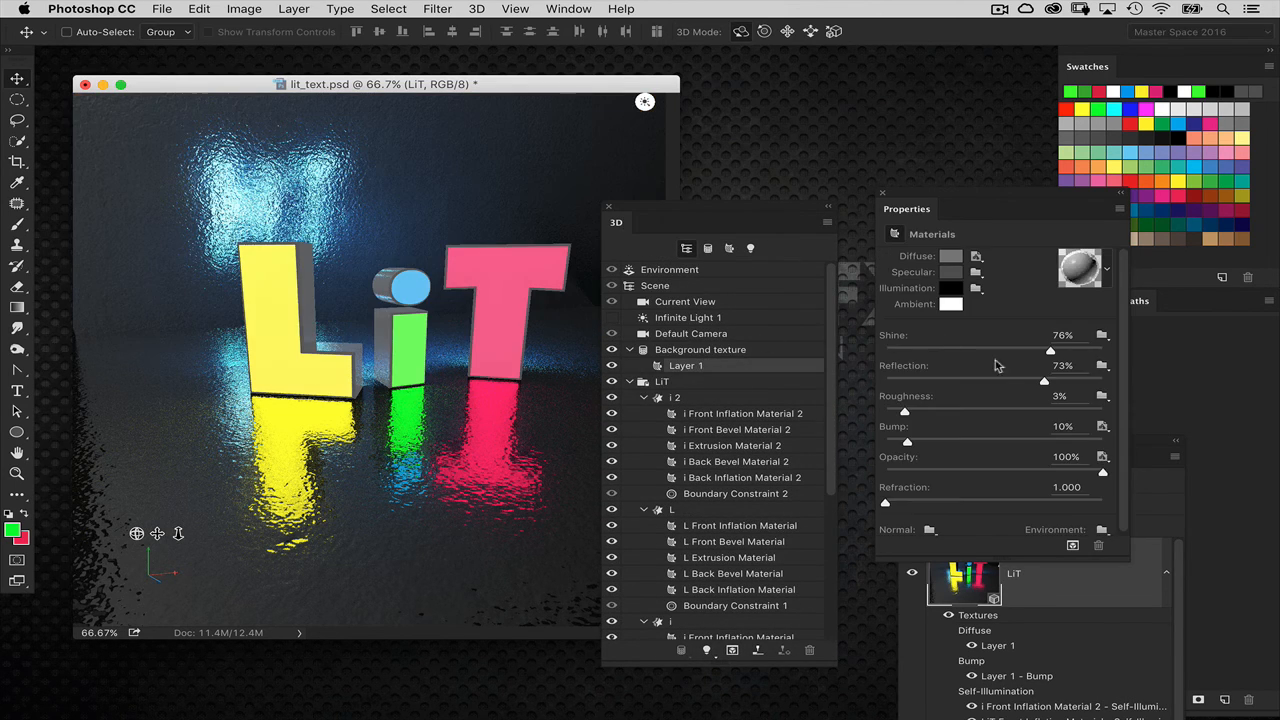
click(967, 381)
click(962, 350)
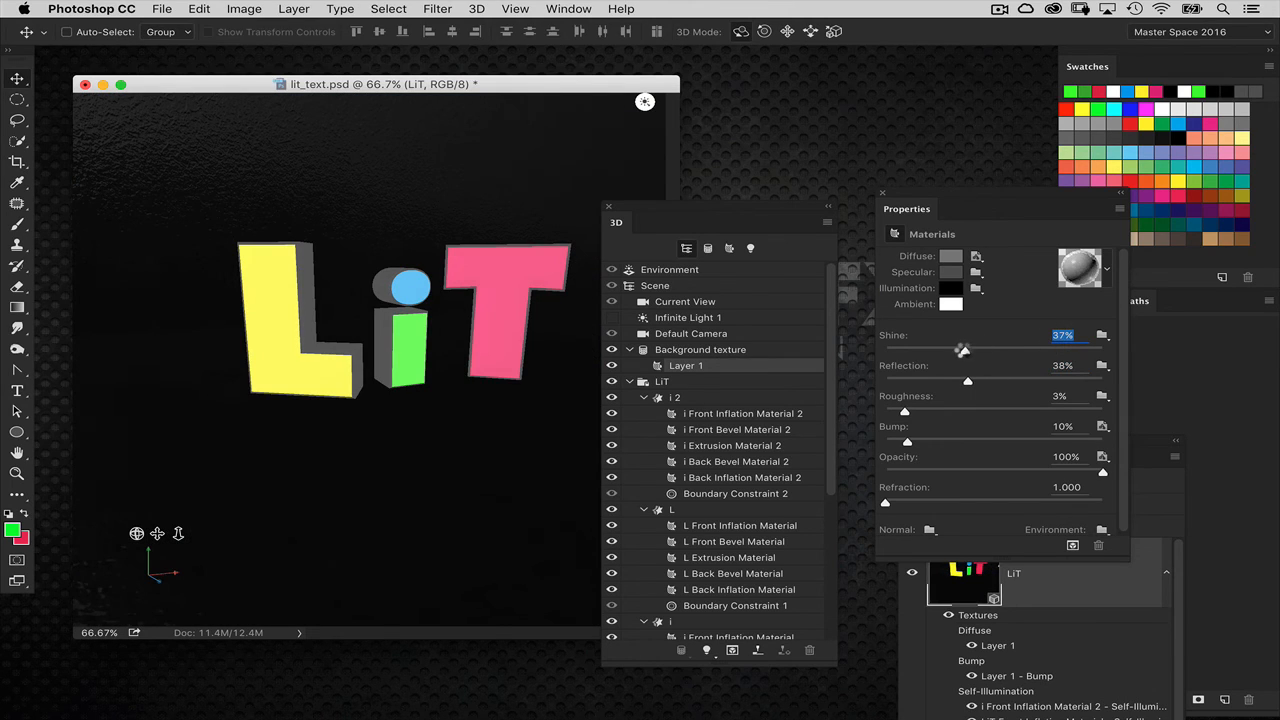
- Darken the Layer 1 material's specular colour to hue 0, saturation 3%, brightness 27%
click(945, 274)
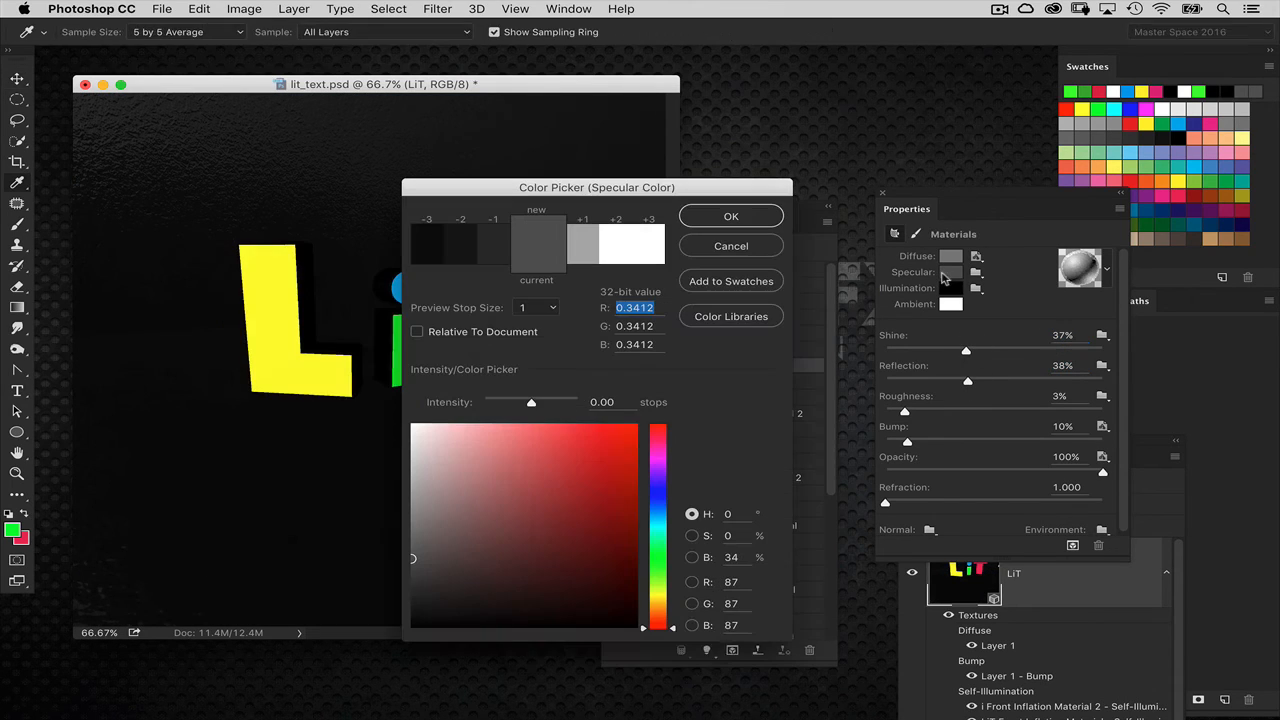
click(417, 572)
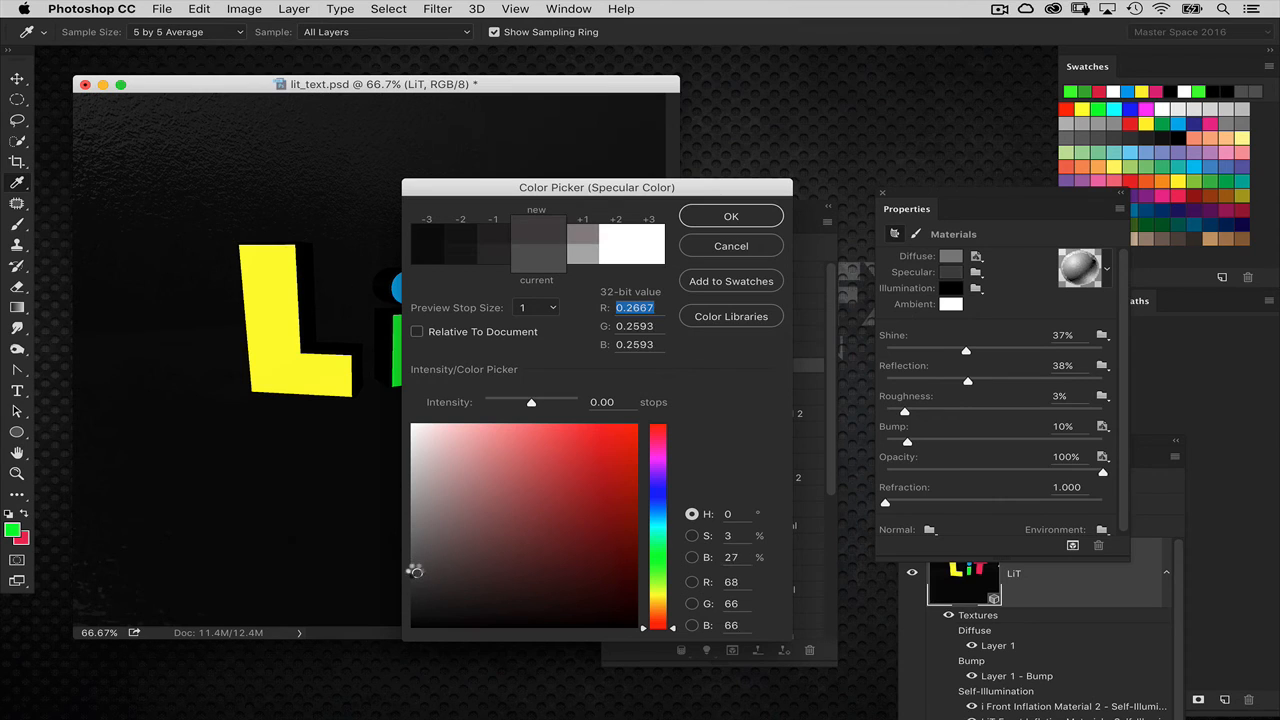
click(731, 218)
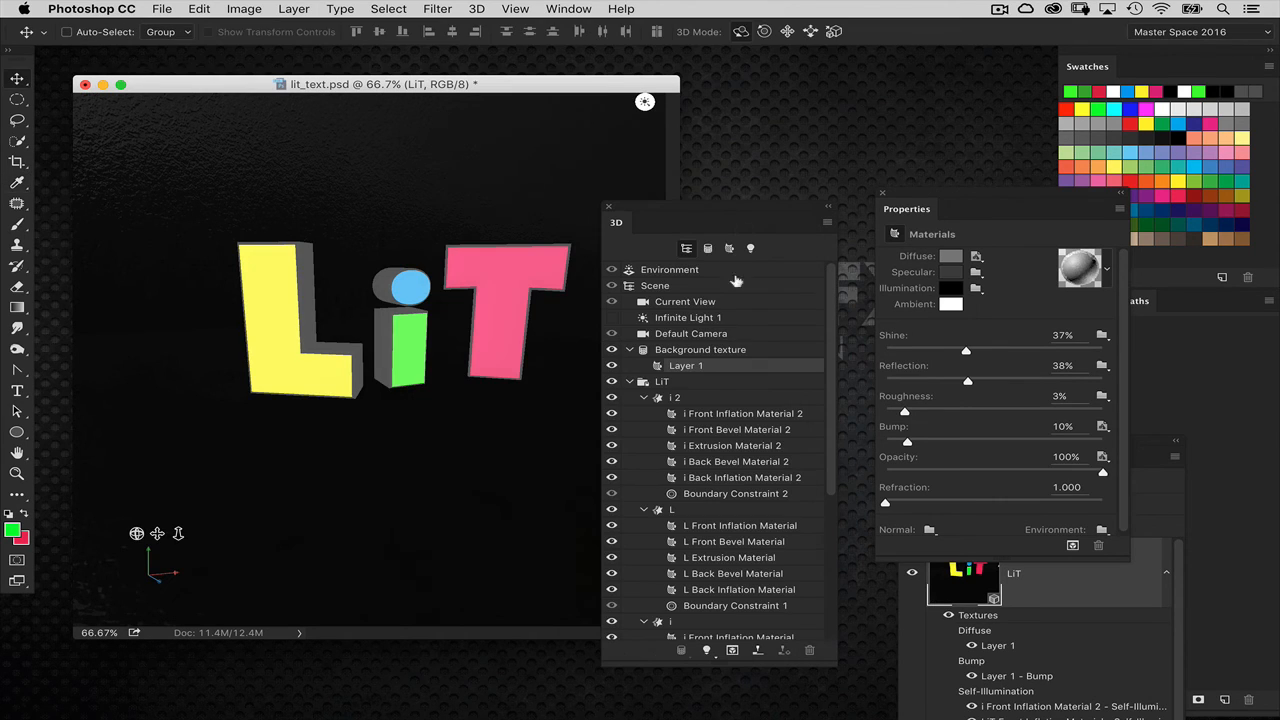
- Set the L mesh's cap sides to Front and Back and inflate them slightly
click(698, 401)
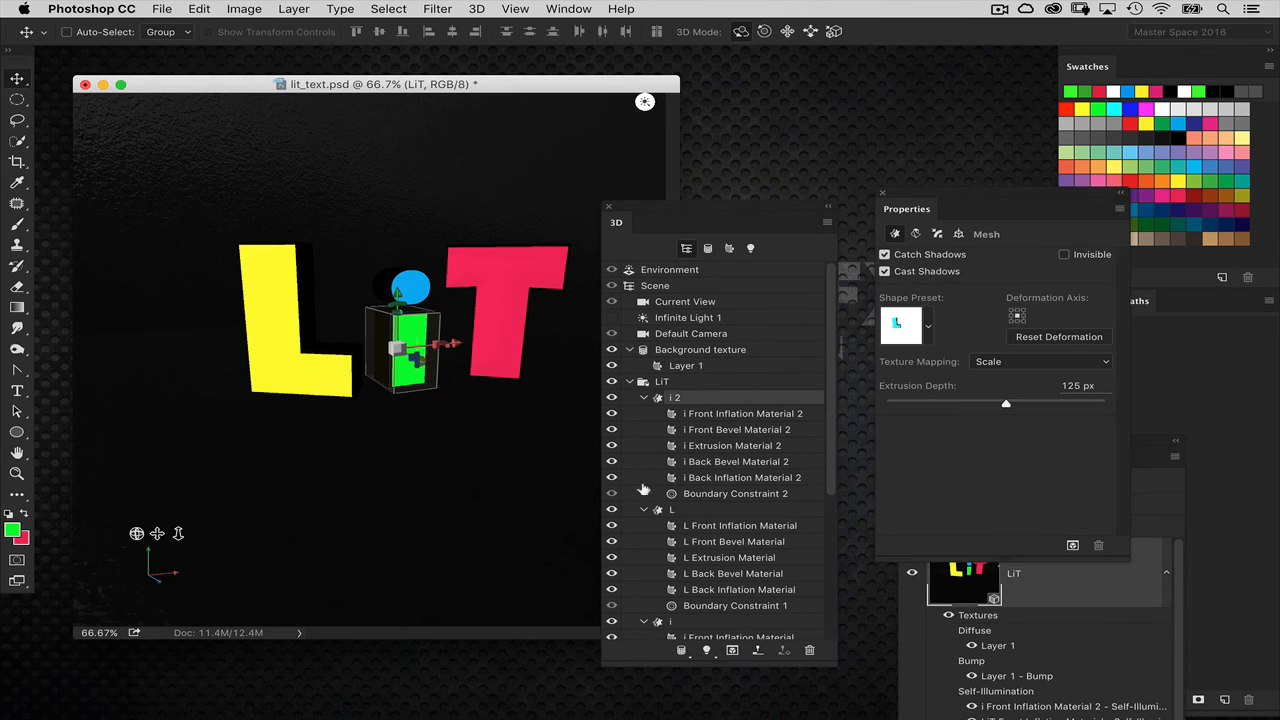
click(289, 342)
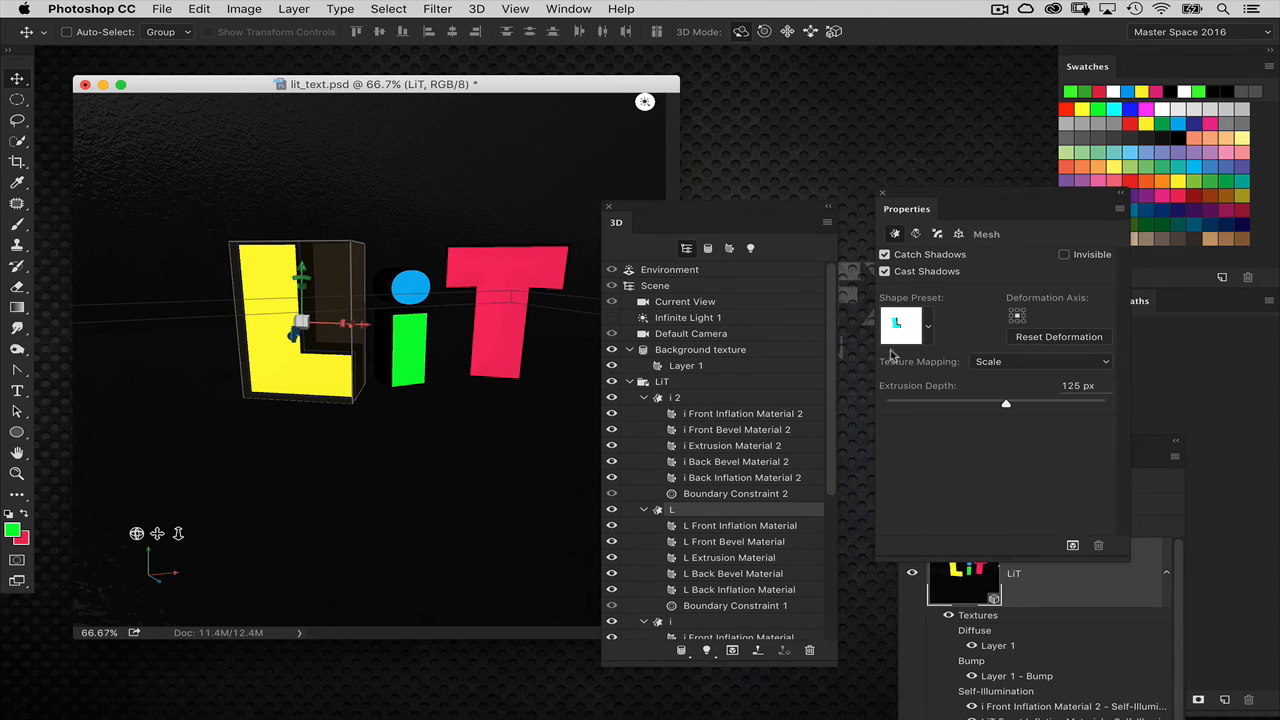
click(938, 234)
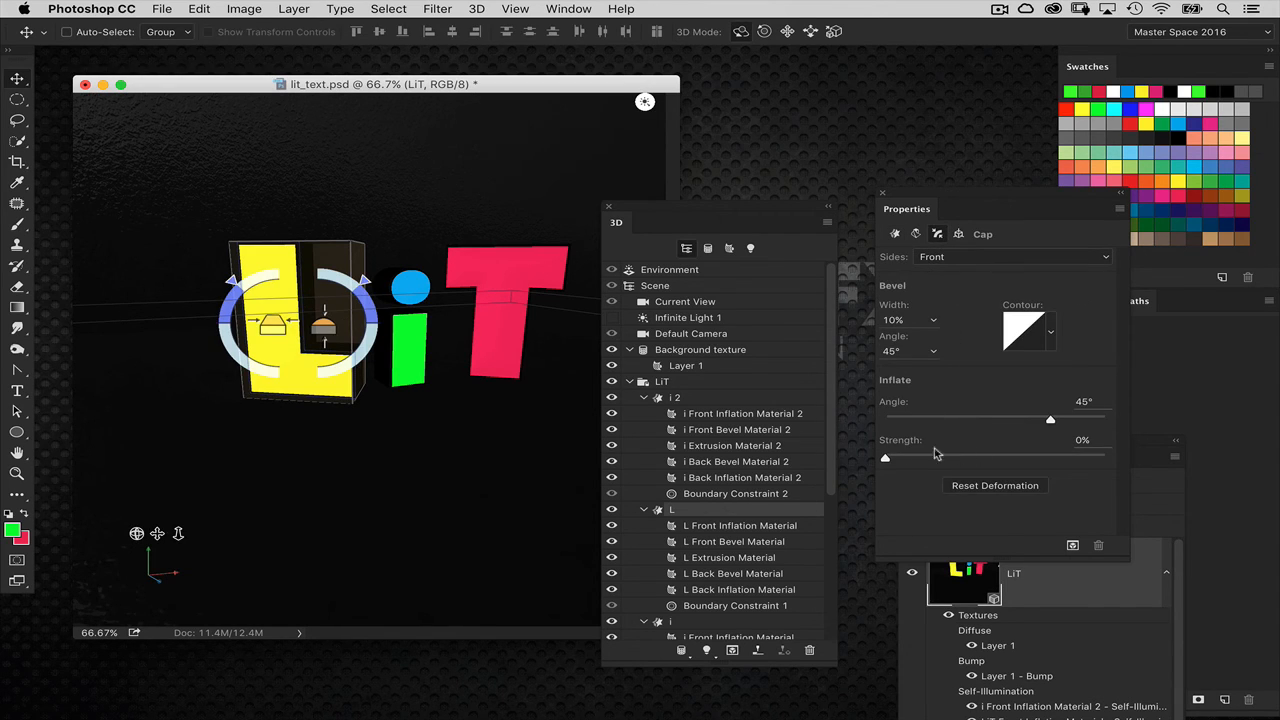
click(984, 258)
click(977, 281)
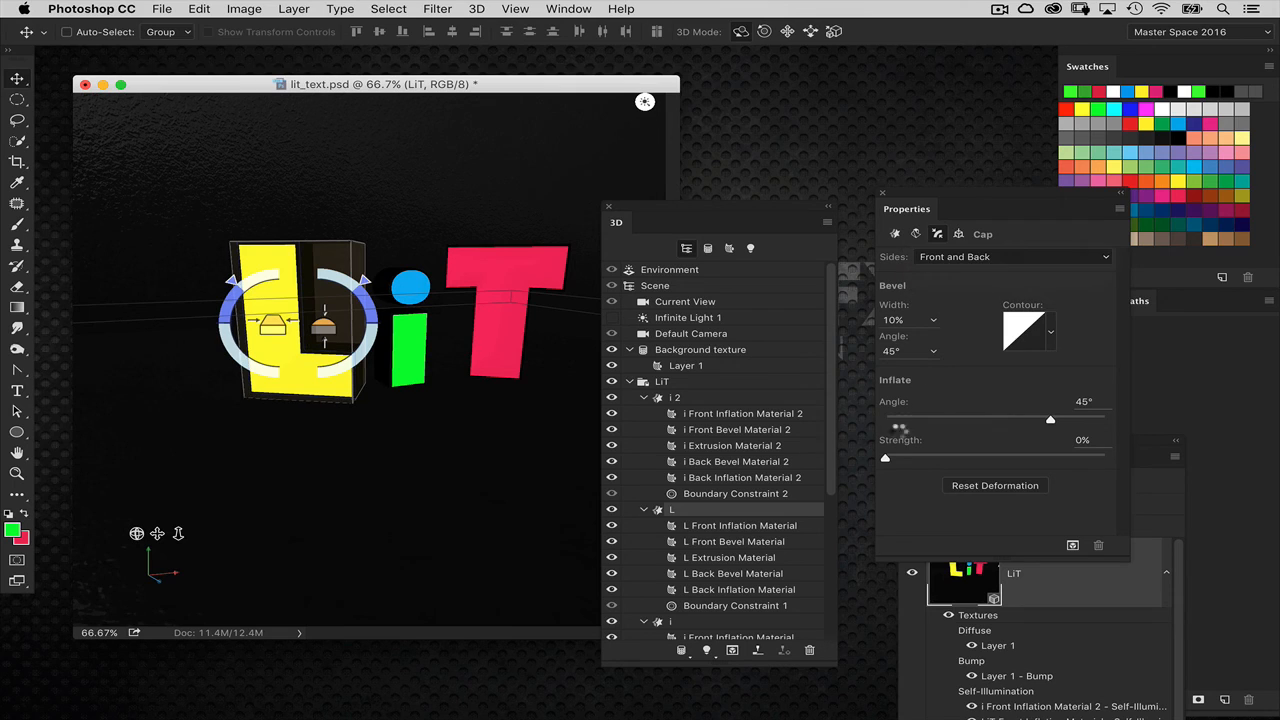
drag(886, 459, 910, 457)
- Inflate the cap of the T mesh
drag(834, 486, 829, 563)
click(708, 511)
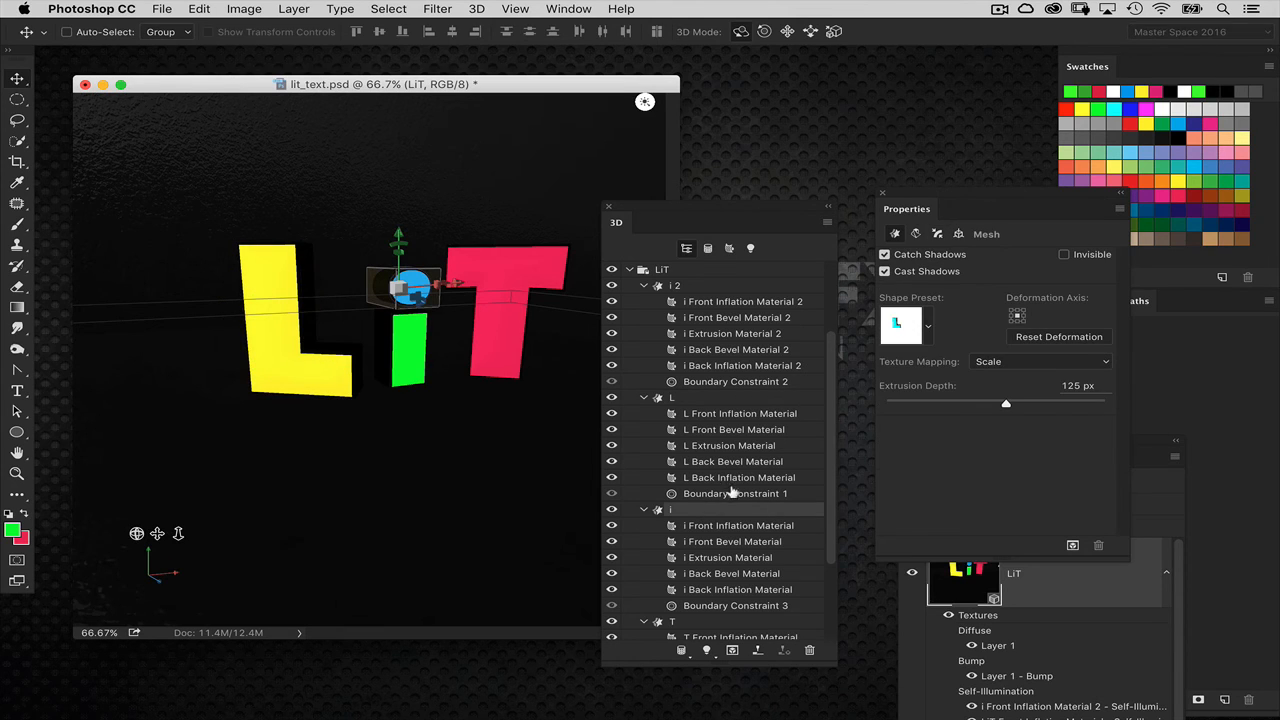
scroll(824, 574, down, 3)
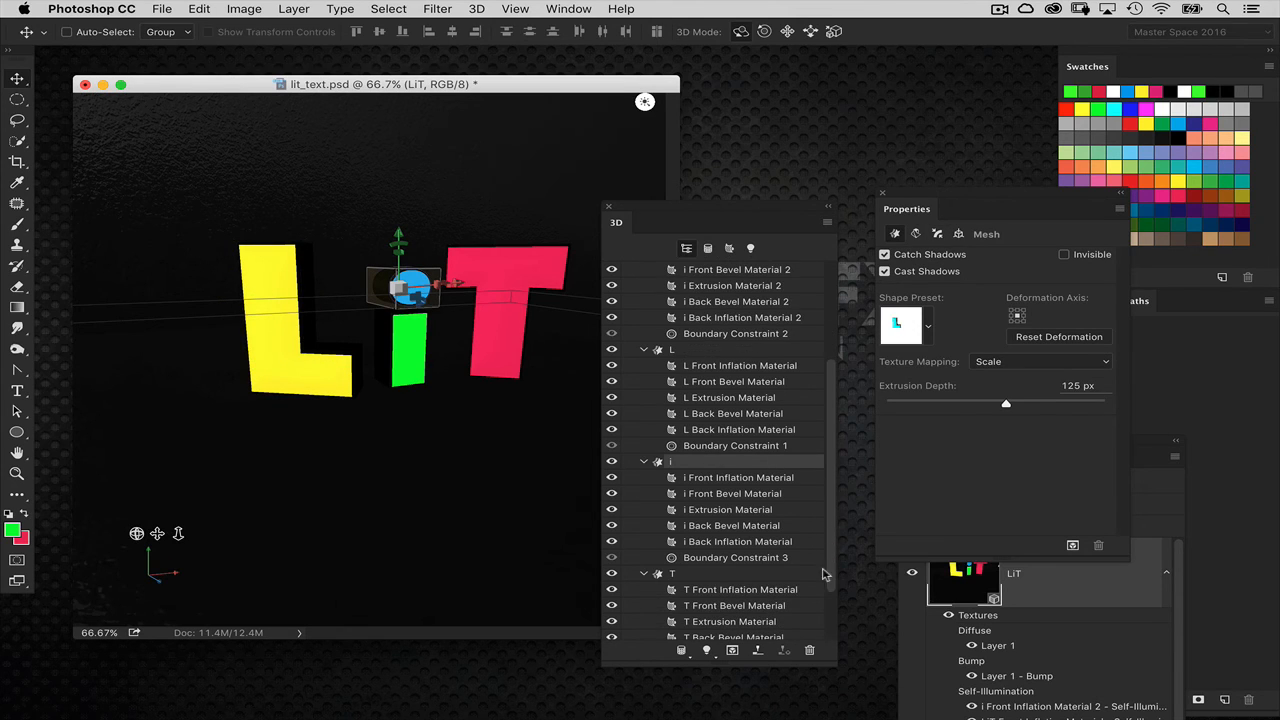
click(718, 575)
click(937, 234)
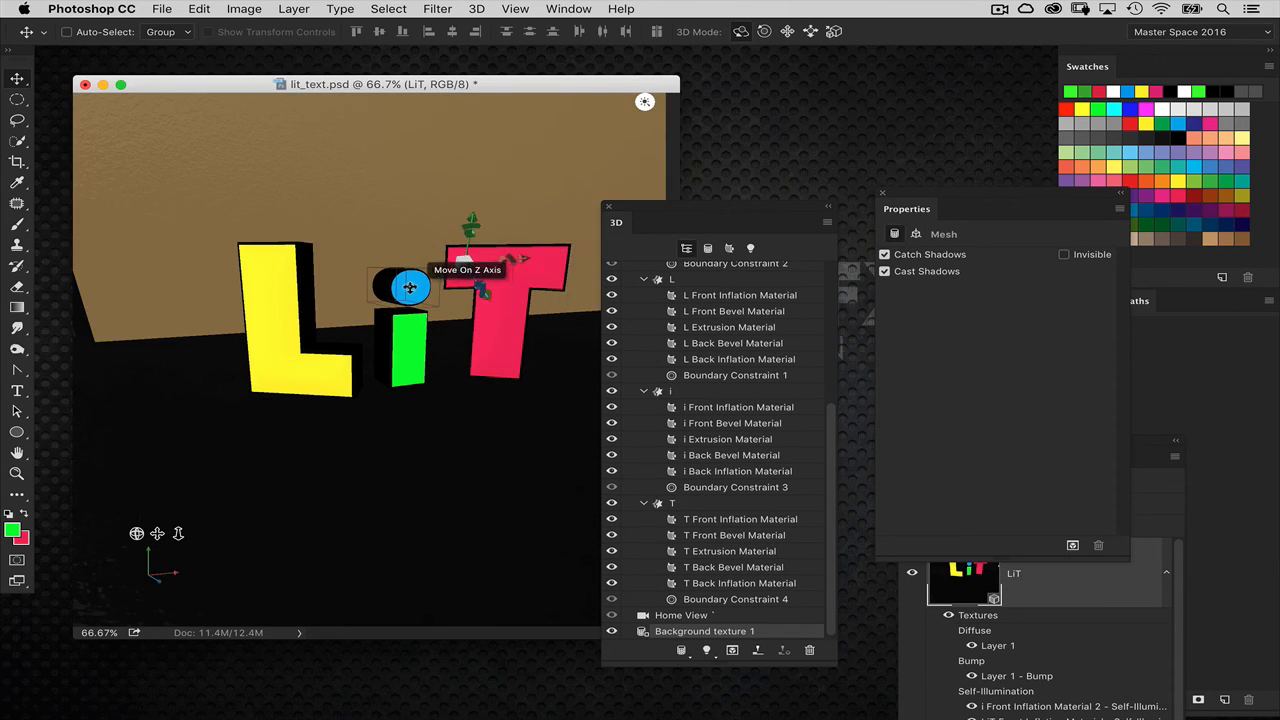
- Set the inflate strength of the i dot's front cap to 14%
click(409, 287)
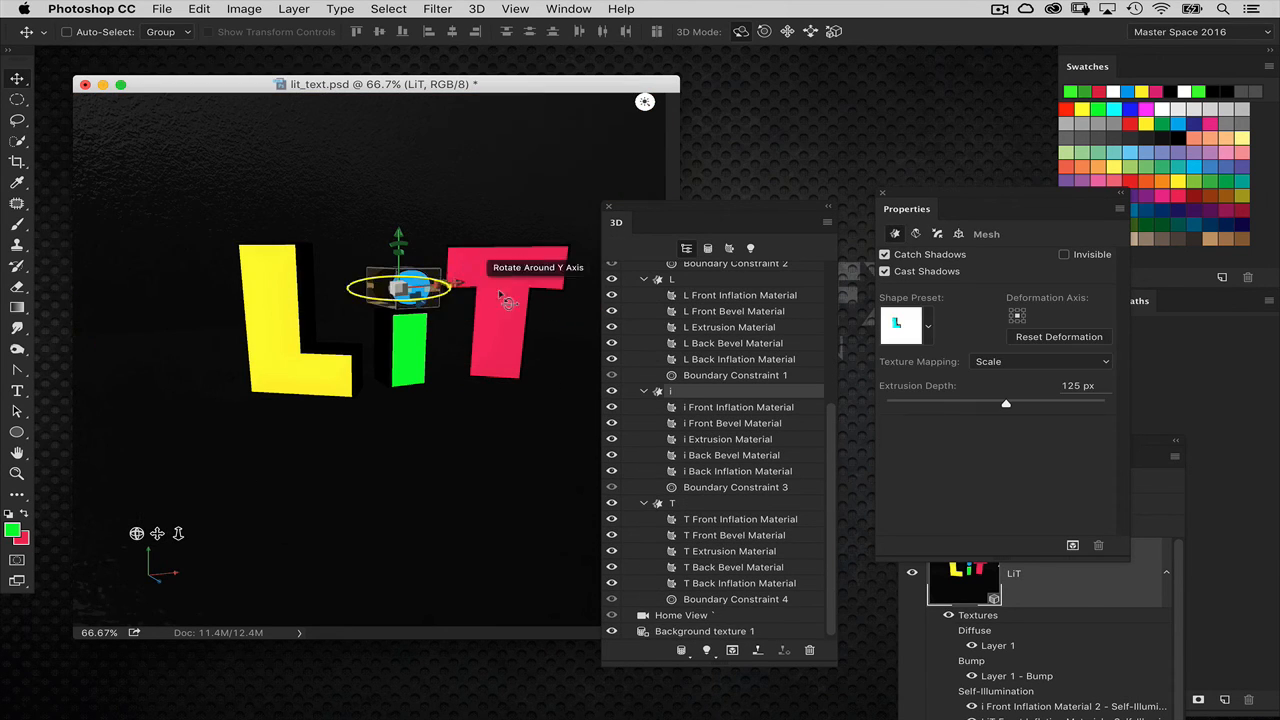
click(937, 234)
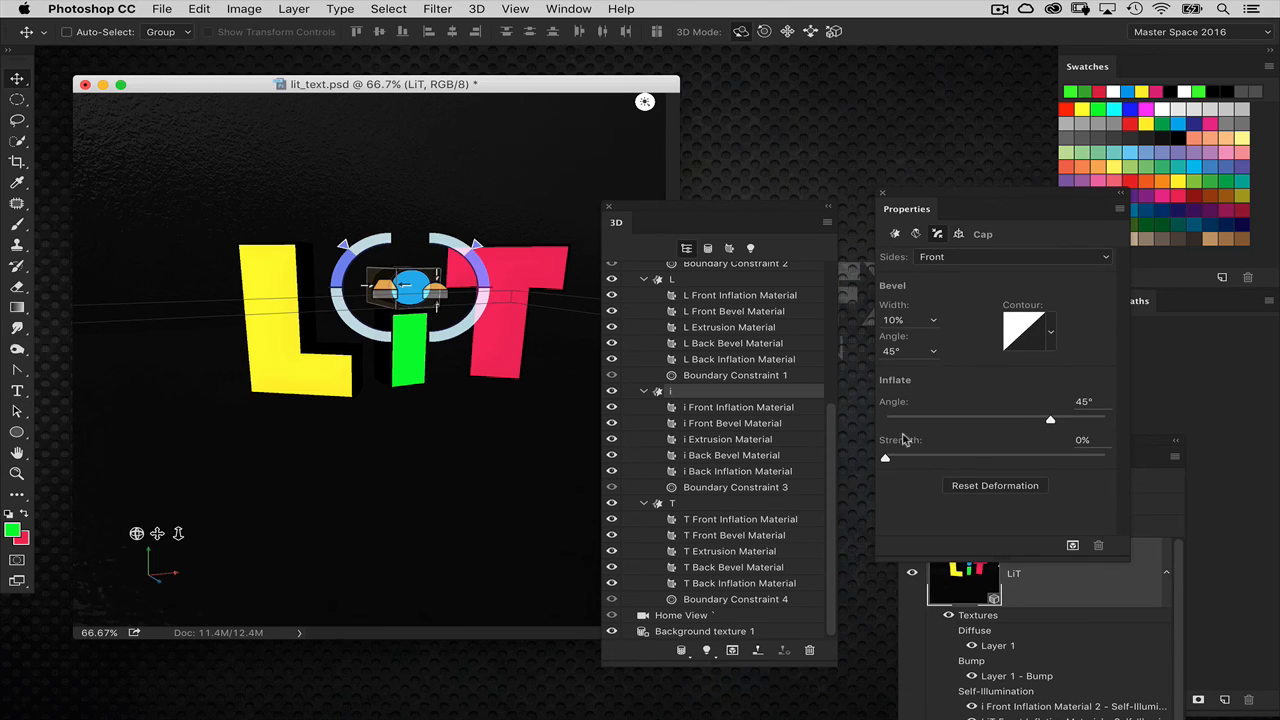
drag(910, 459, 915, 457)
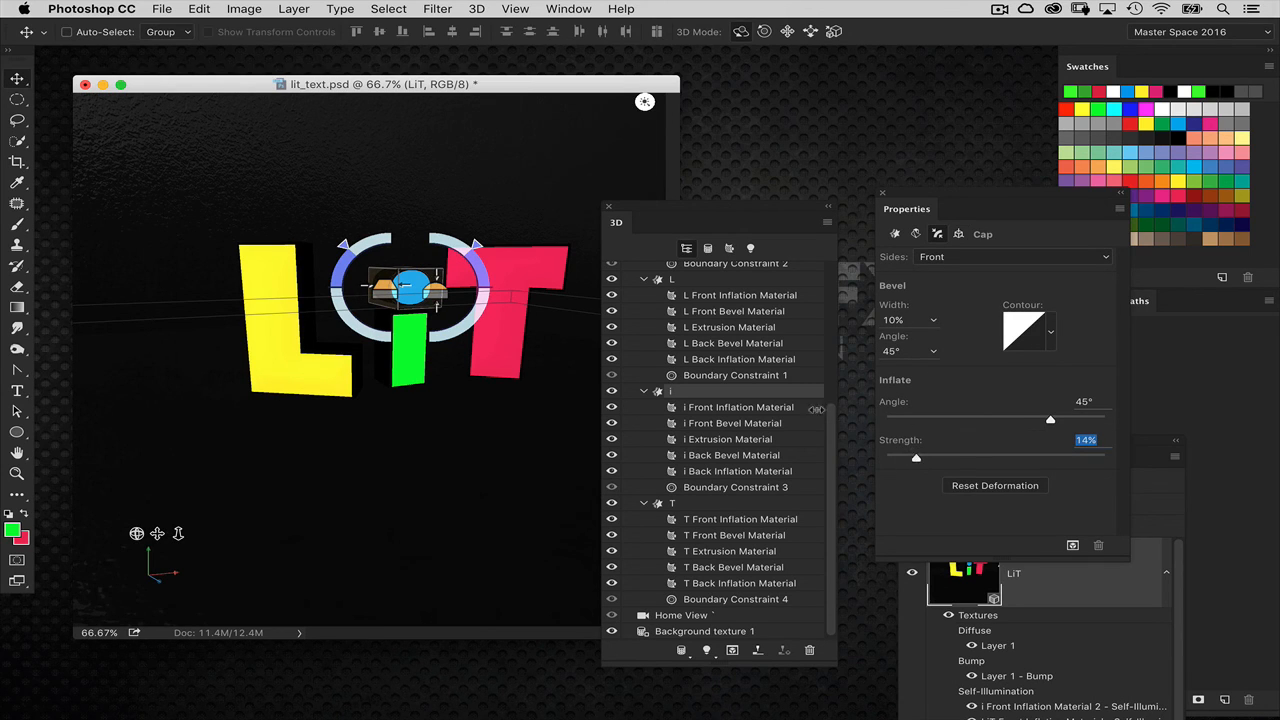
- Set shine to 43% and reflection to 44% on the Front Inflation materials of i 2, L, i and T together
click(766, 408)
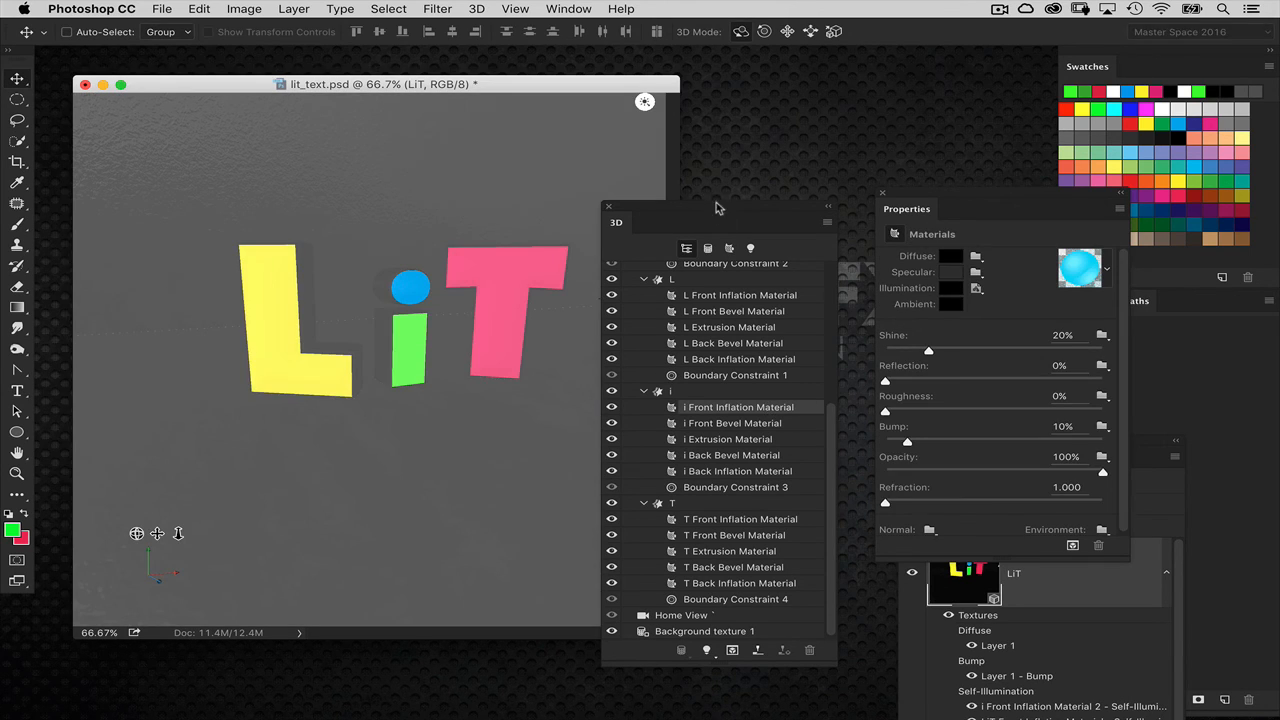
drag(709, 209, 679, 215)
drag(797, 444, 797, 289)
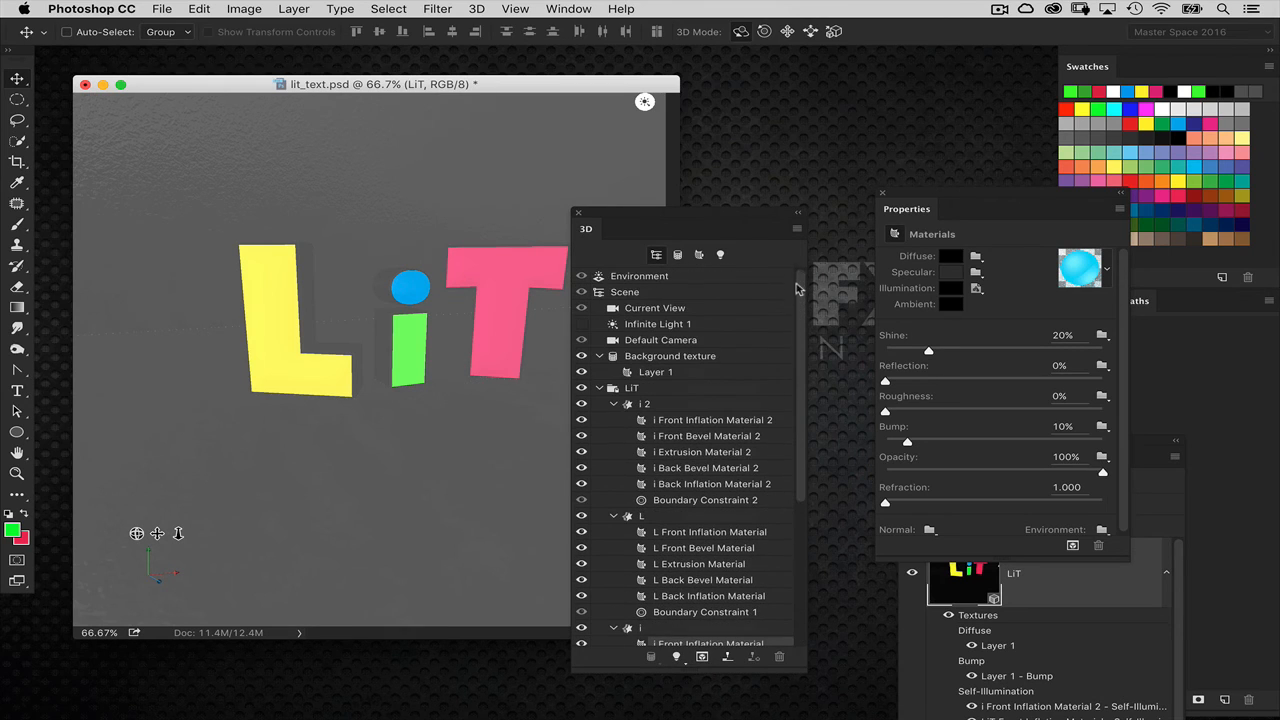
click(690, 420)
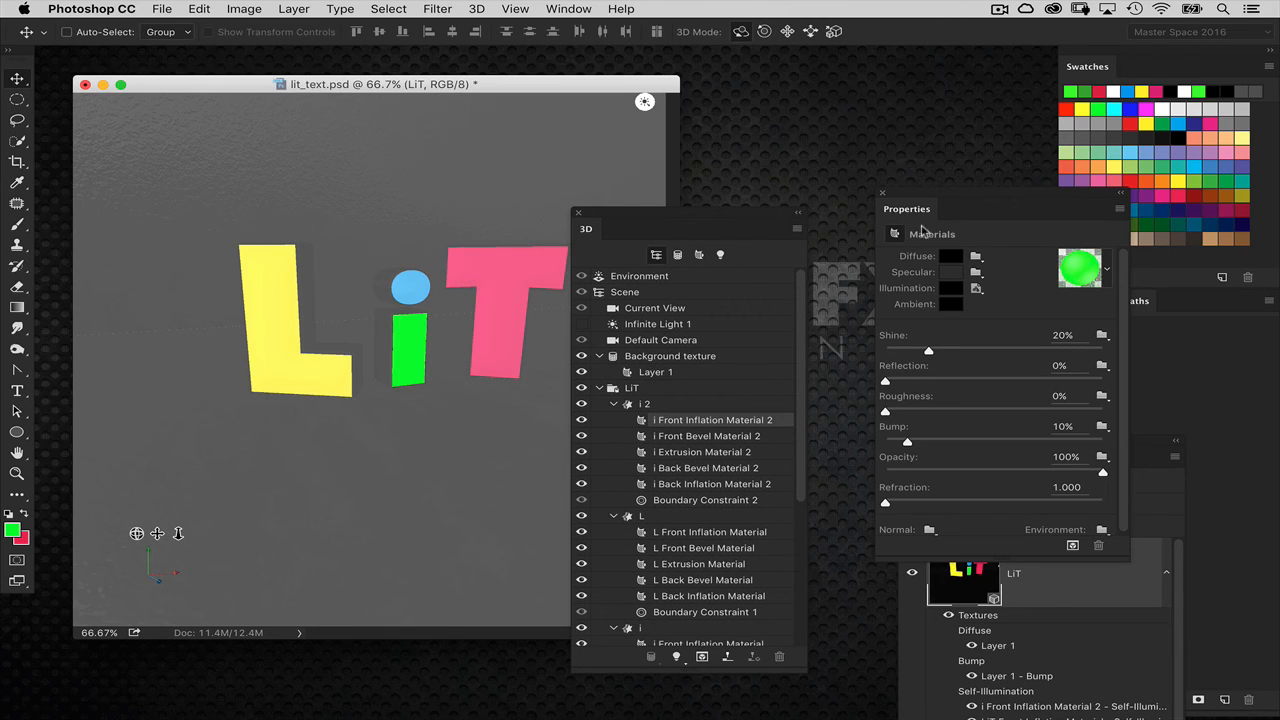
drag(913, 198, 937, 204)
drag(772, 226, 788, 191)
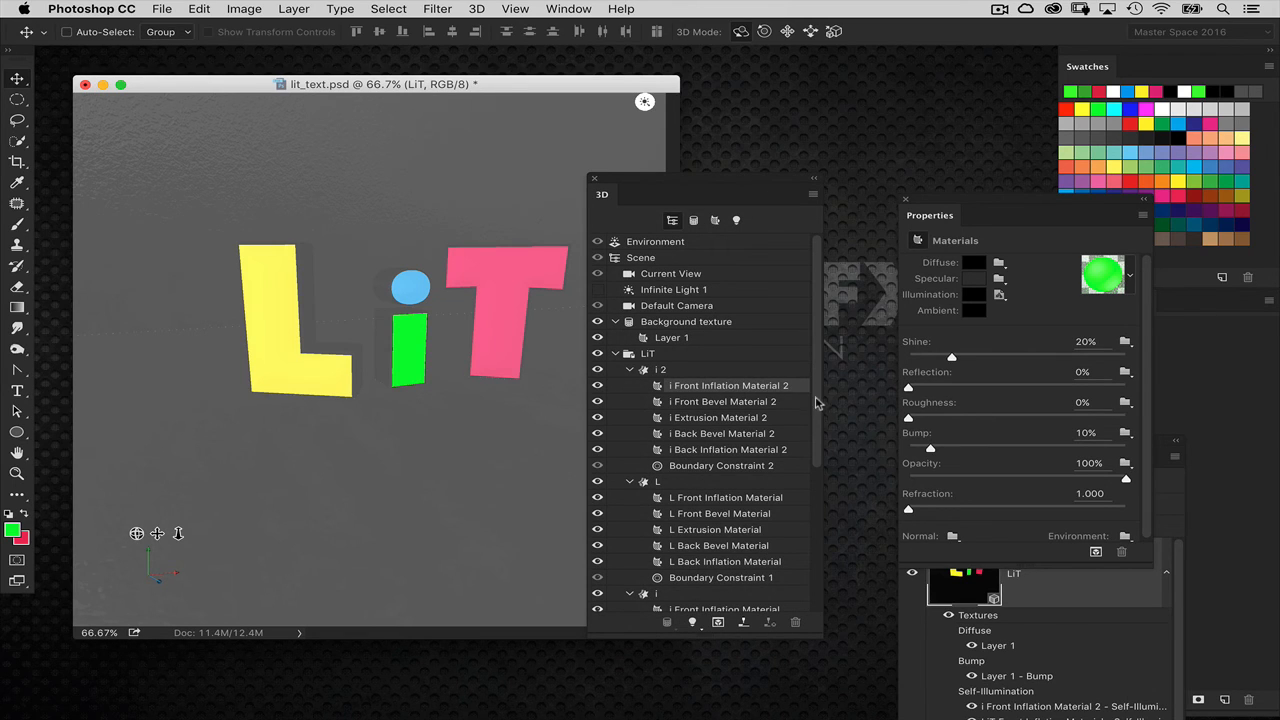
drag(814, 400, 815, 465)
click(716, 417)
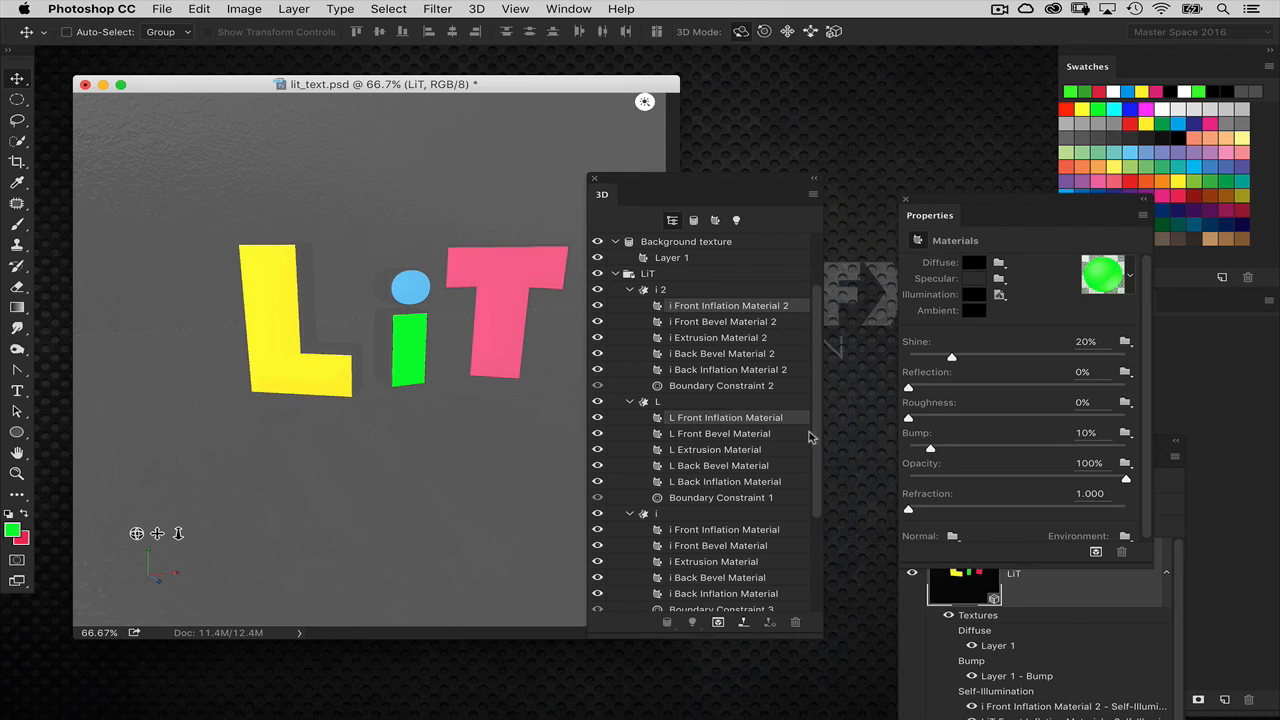
scroll(722, 440, down, 5)
super+click(727, 451)
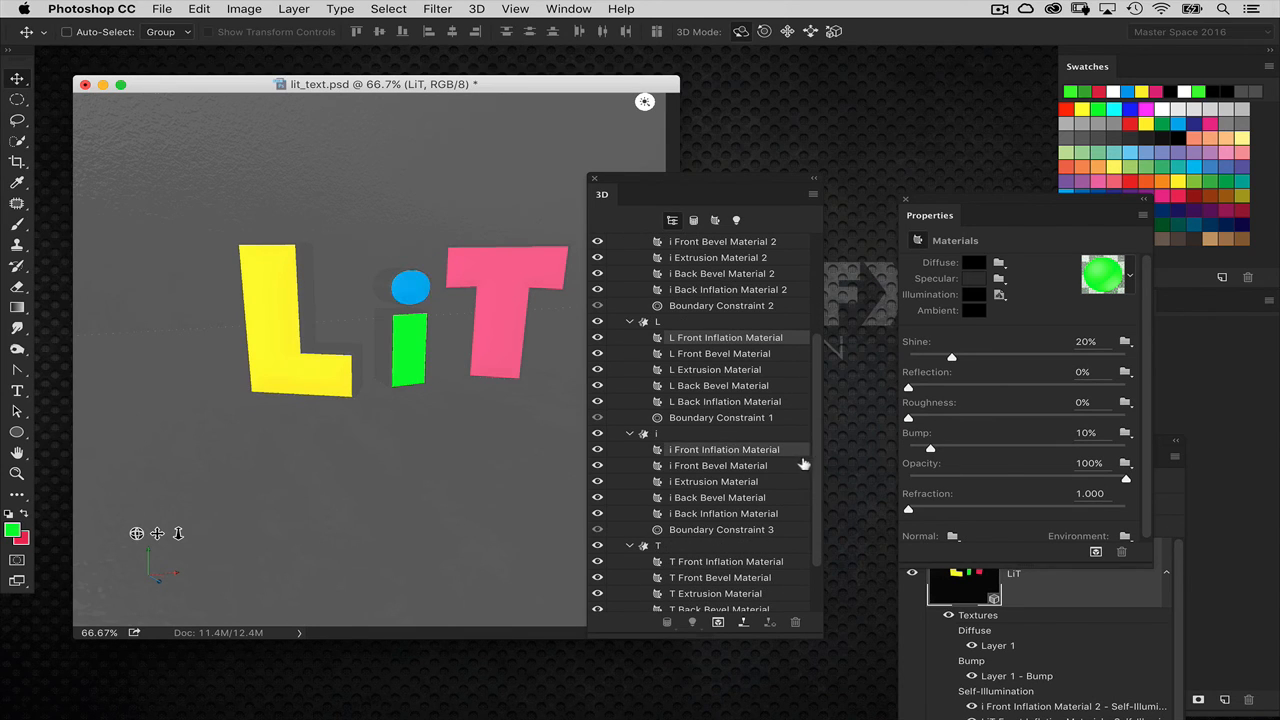
scroll(814, 465, down, 3)
super+click(716, 490)
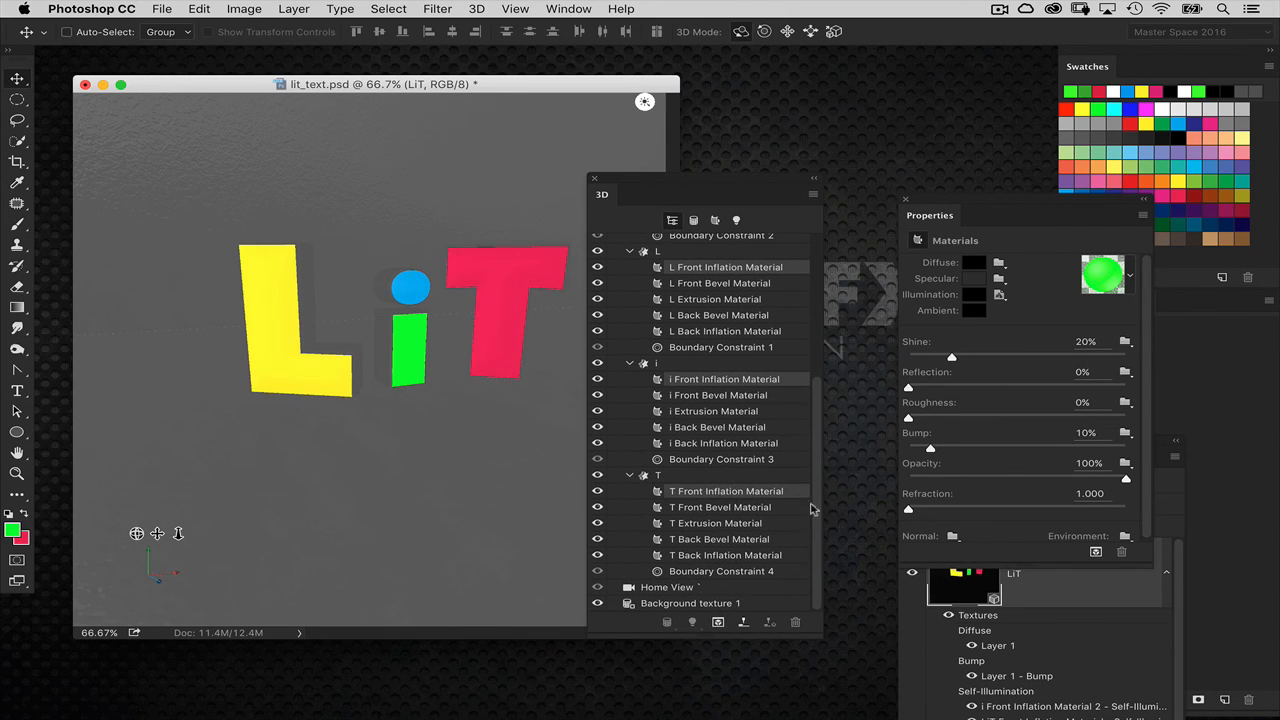
scroll(816, 524, up, 2)
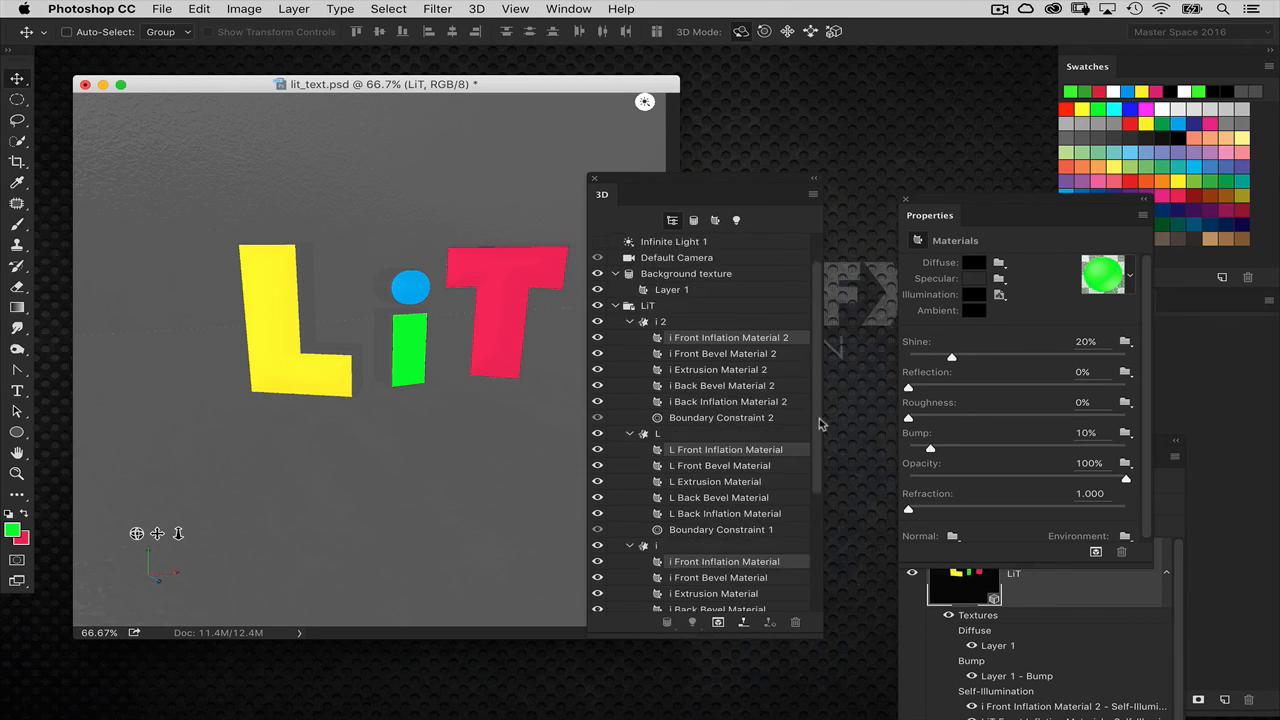
scroll(810, 481, down, 2)
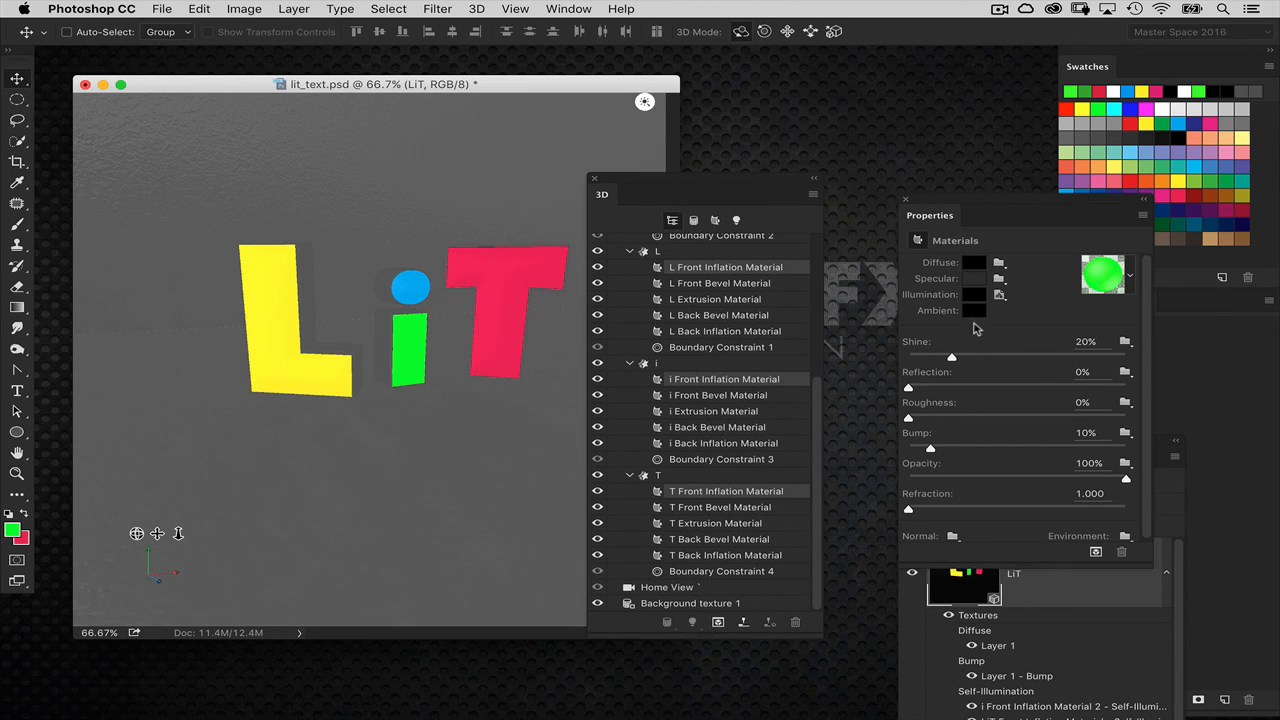
mouse_move(990, 357)
mouse_down()
mouse_move(1004, 357)
mouse_move(1004, 384)
mouse_move(1001, 357)
mouse_up()
click(997, 386)
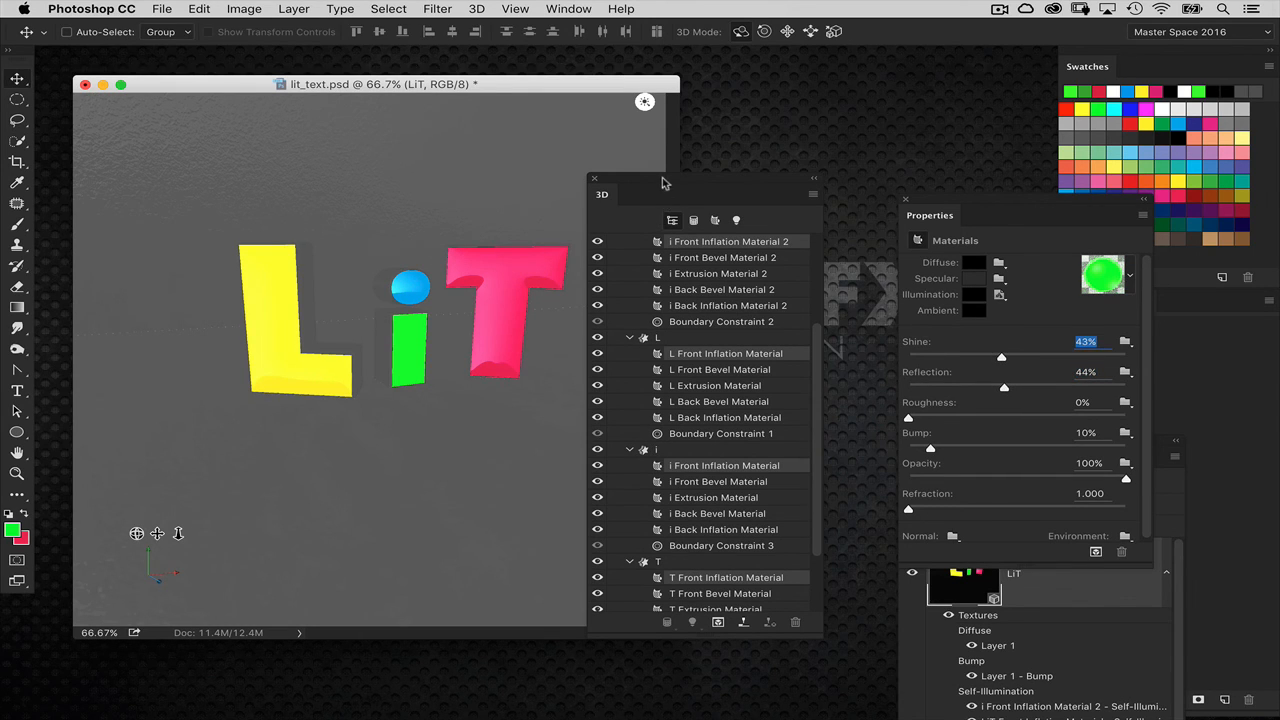
- Rotate the Environment's image-based light so its highlight falls on the letters from the upper side
drag(663, 183, 735, 229)
scroll(866, 376, up, 5)
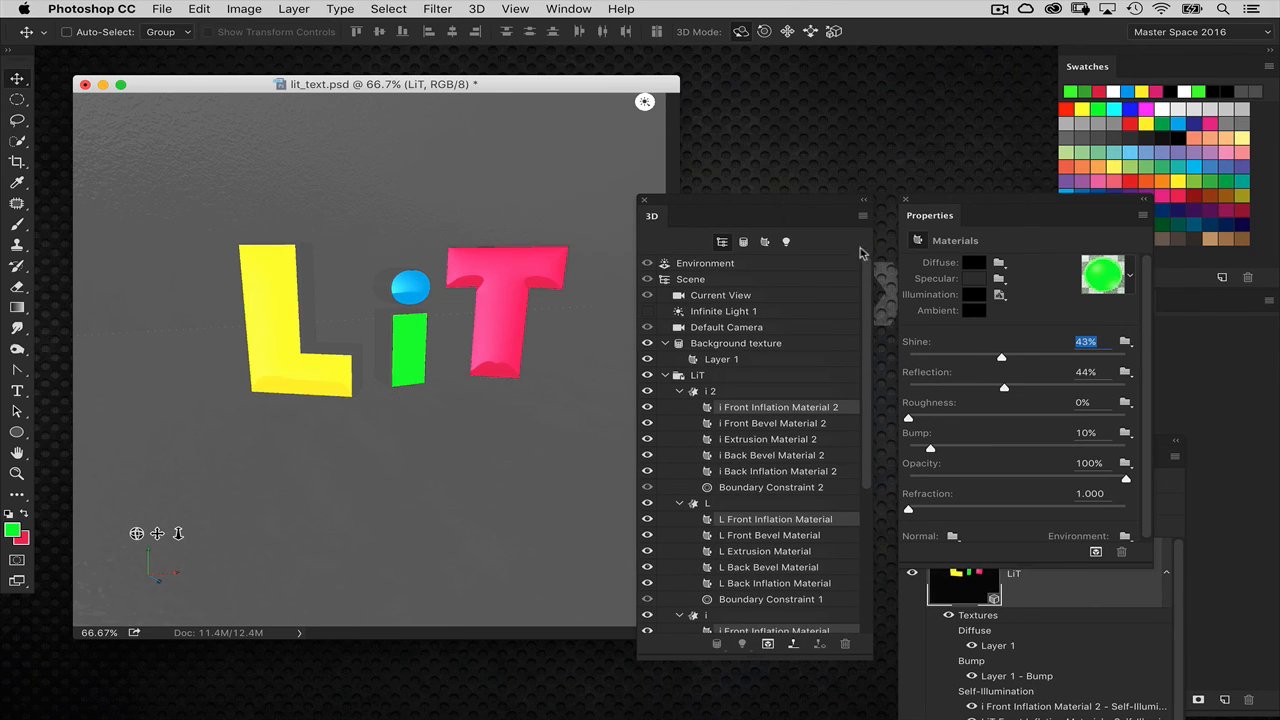
click(705, 263)
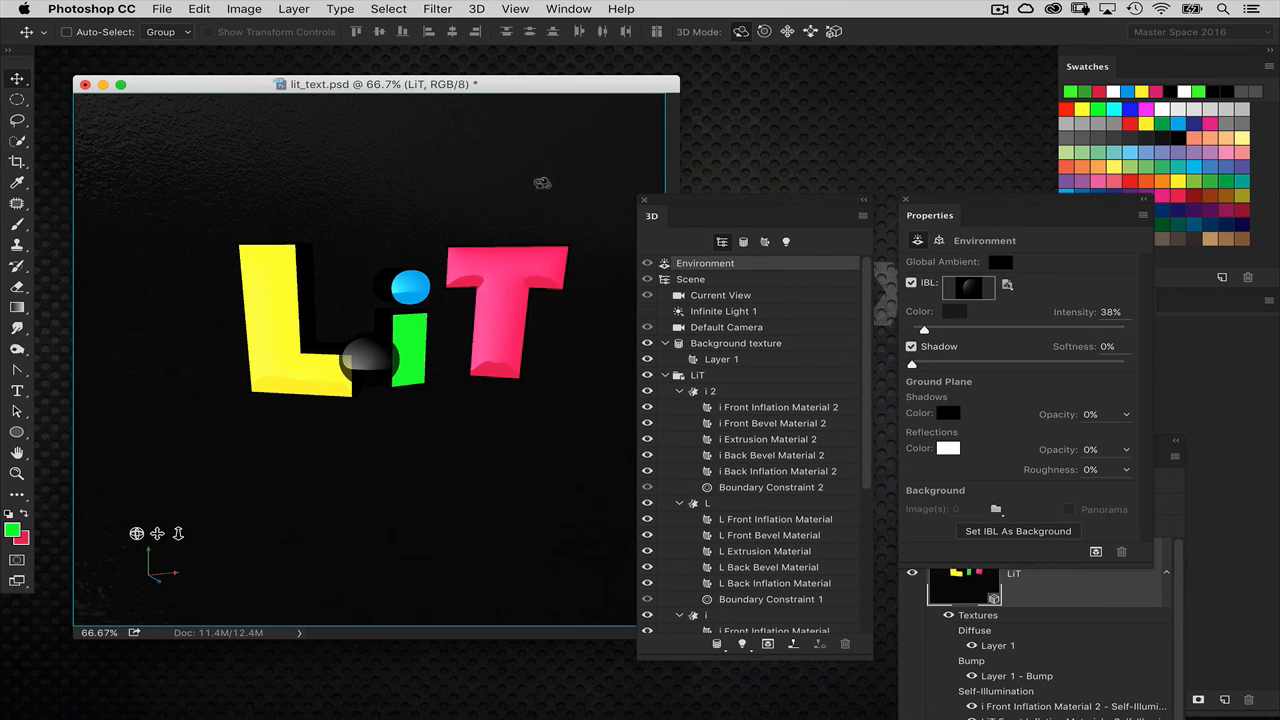
mouse_move(540, 180)
mouse_down()
mouse_move(486, 177)
mouse_move(428, 244)
mouse_move(440, 375)
mouse_move(459, 314)
mouse_move(481, 301)
mouse_up()
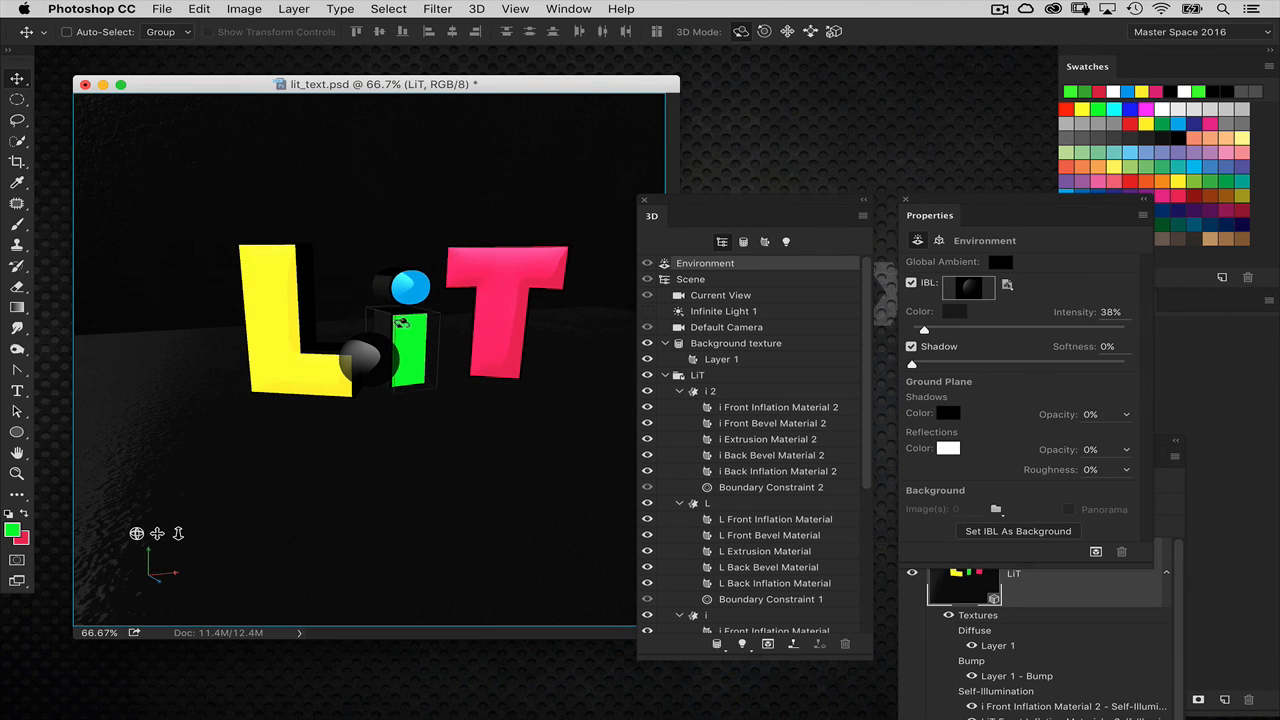
- Move the green i stem and its blue dot together along the Z axis, forward between the L and T
click(401, 322)
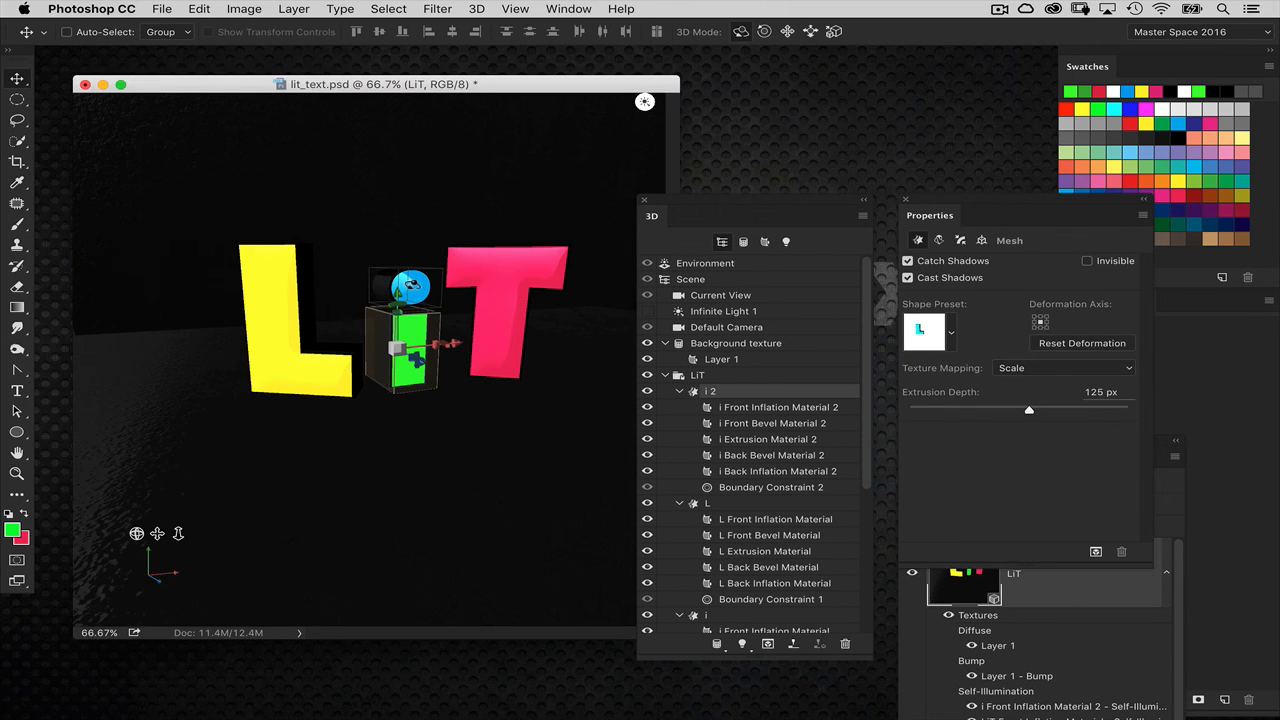
shift+click(402, 288)
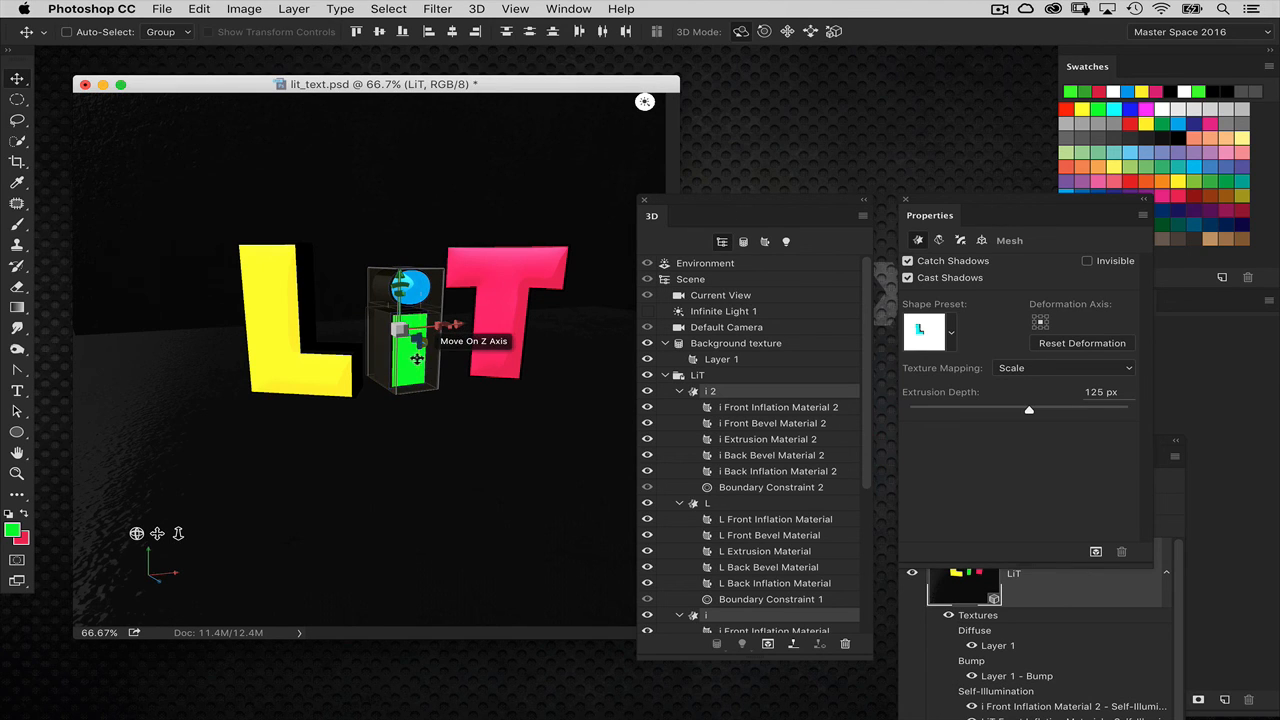
drag(415, 360, 432, 374)
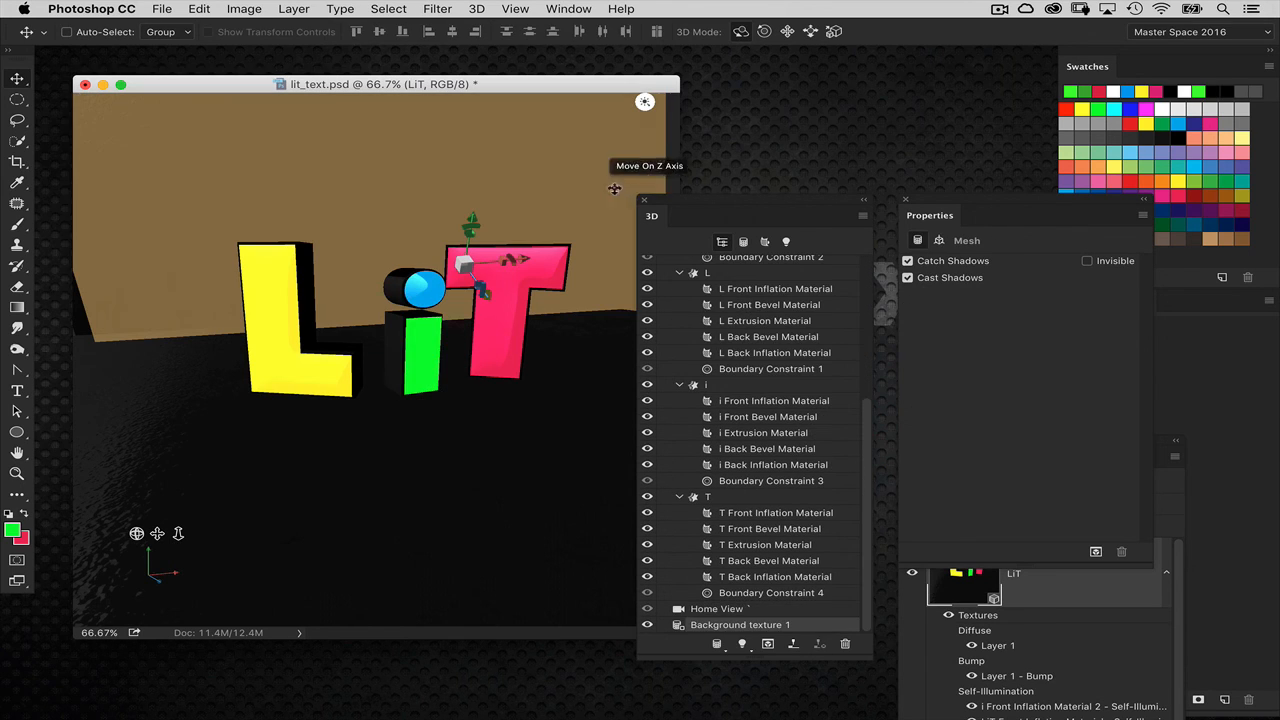
- Orbit the Current View camera slightly and set its field of view to a 15 mm lens
drag(868, 428, 869, 272)
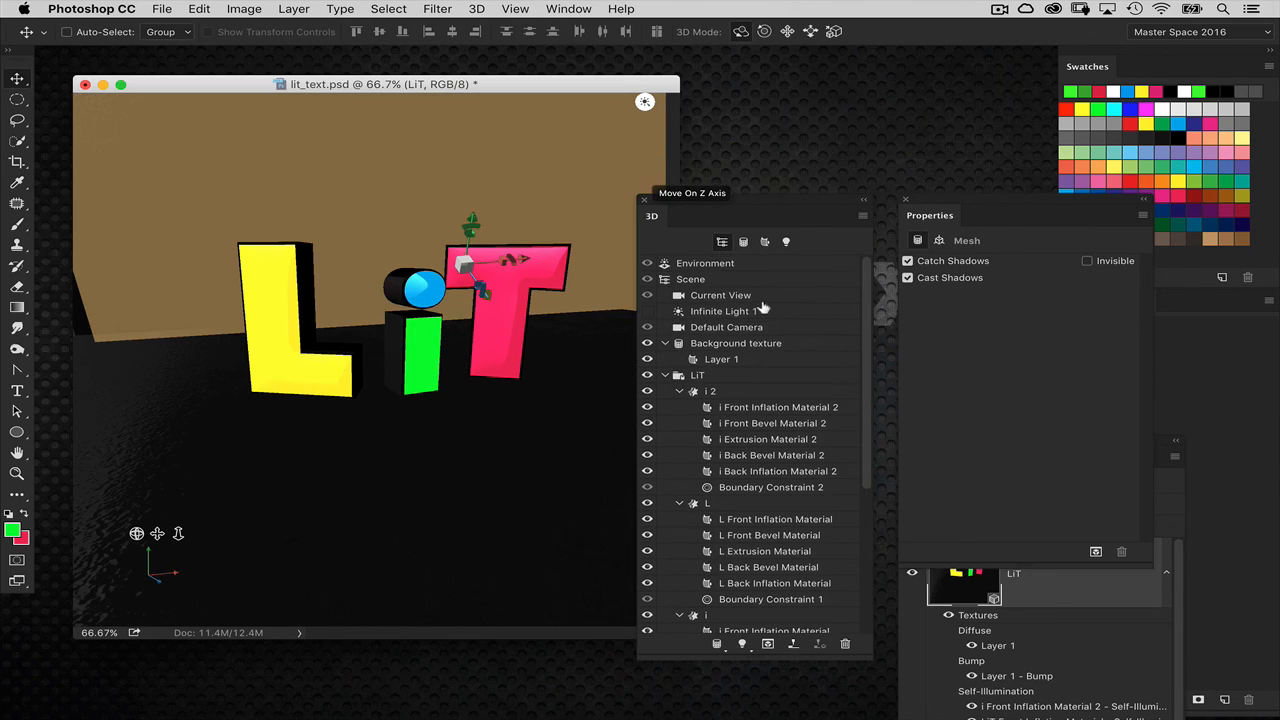
click(693, 294)
drag(496, 209, 511, 211)
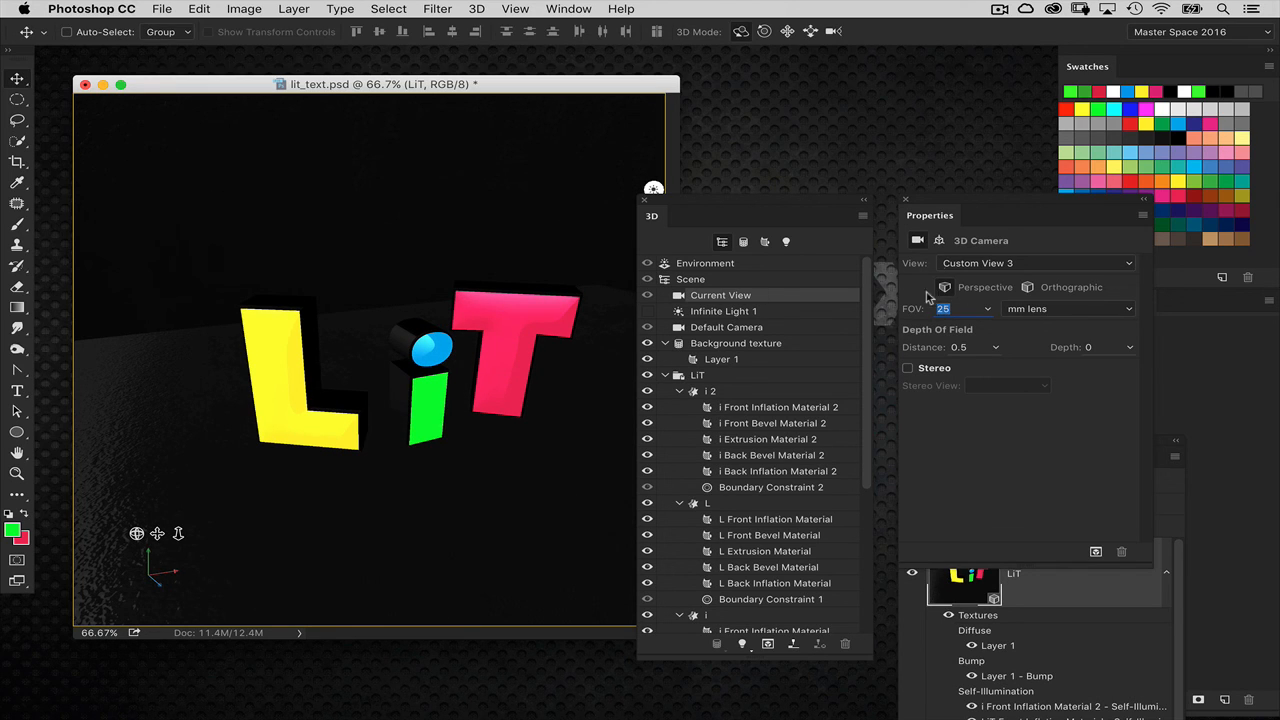
drag(945, 207, 921, 229)
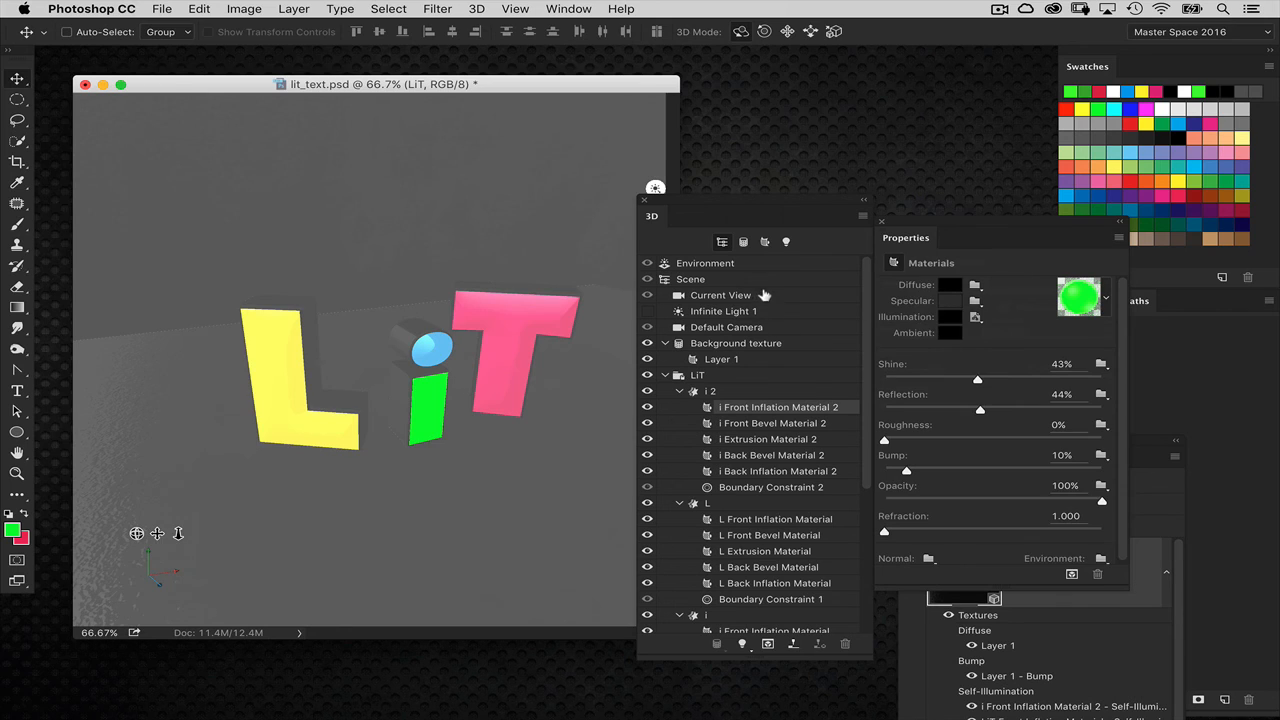
click(763, 295)
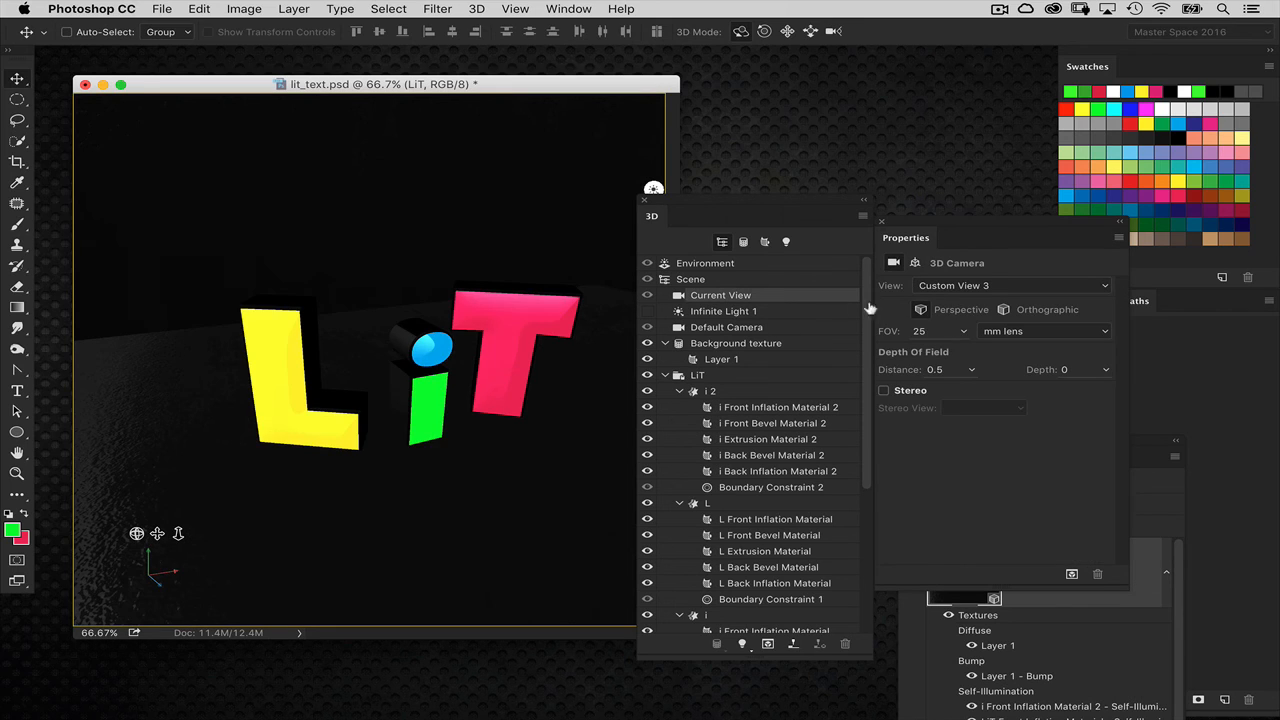
text(15)
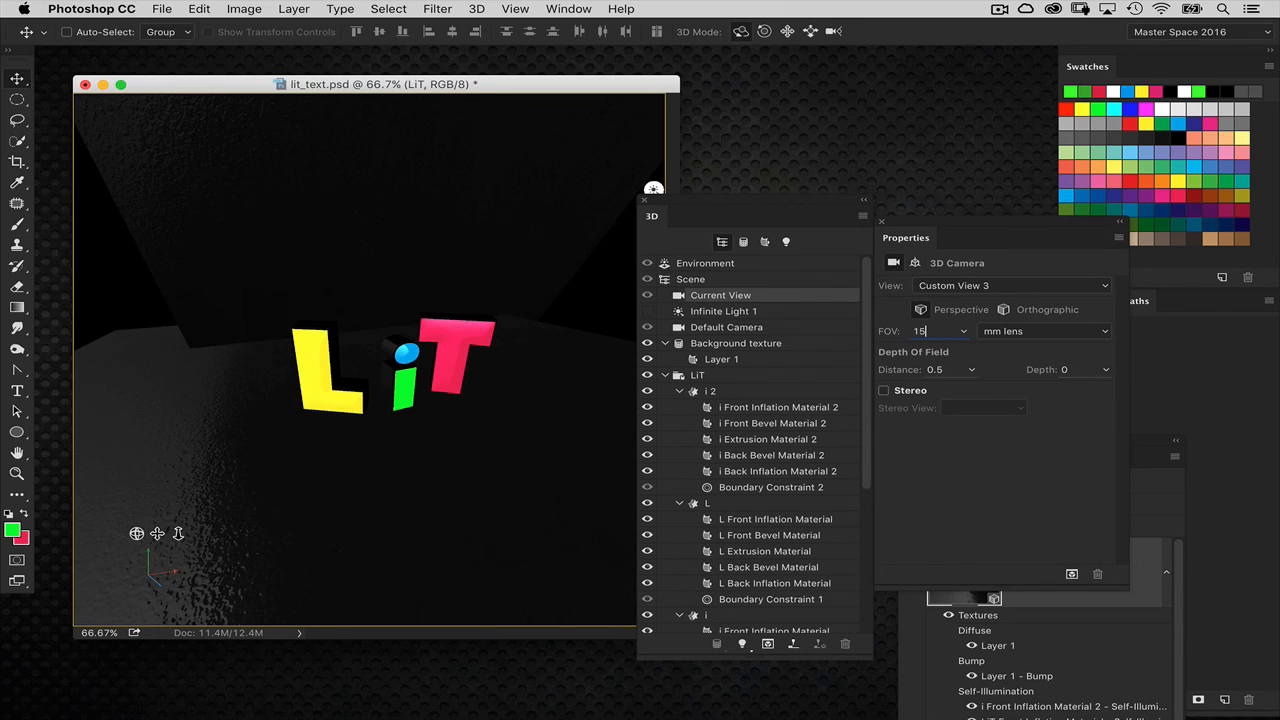
- Reposition the wide-angle camera closer to the LiT letters so they fill more of the frame at an angle
drag(603, 260, 598, 298)
click(741, 32)
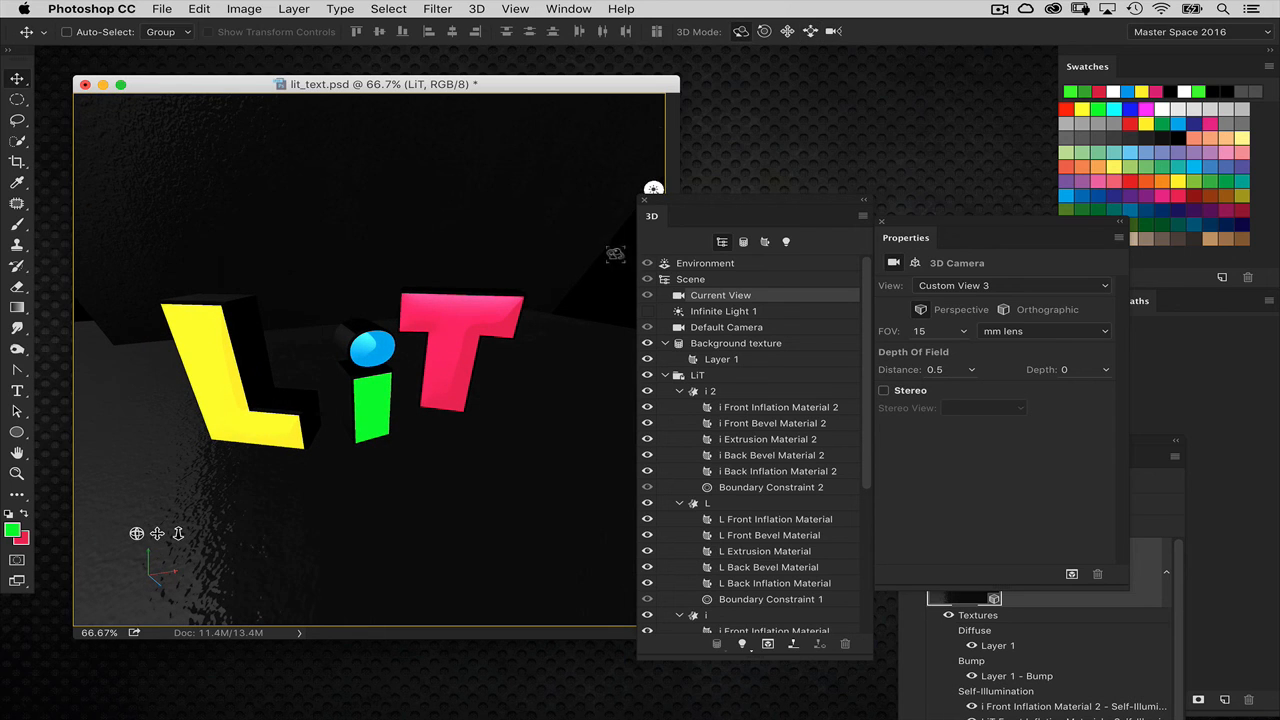
drag(616, 254, 615, 252)
- Scale up the Background texture 1 wall uniformly to cover more of the backdrop, and run a test render of the 3D scene
click(547, 198)
drag(425, 273, 688, 151)
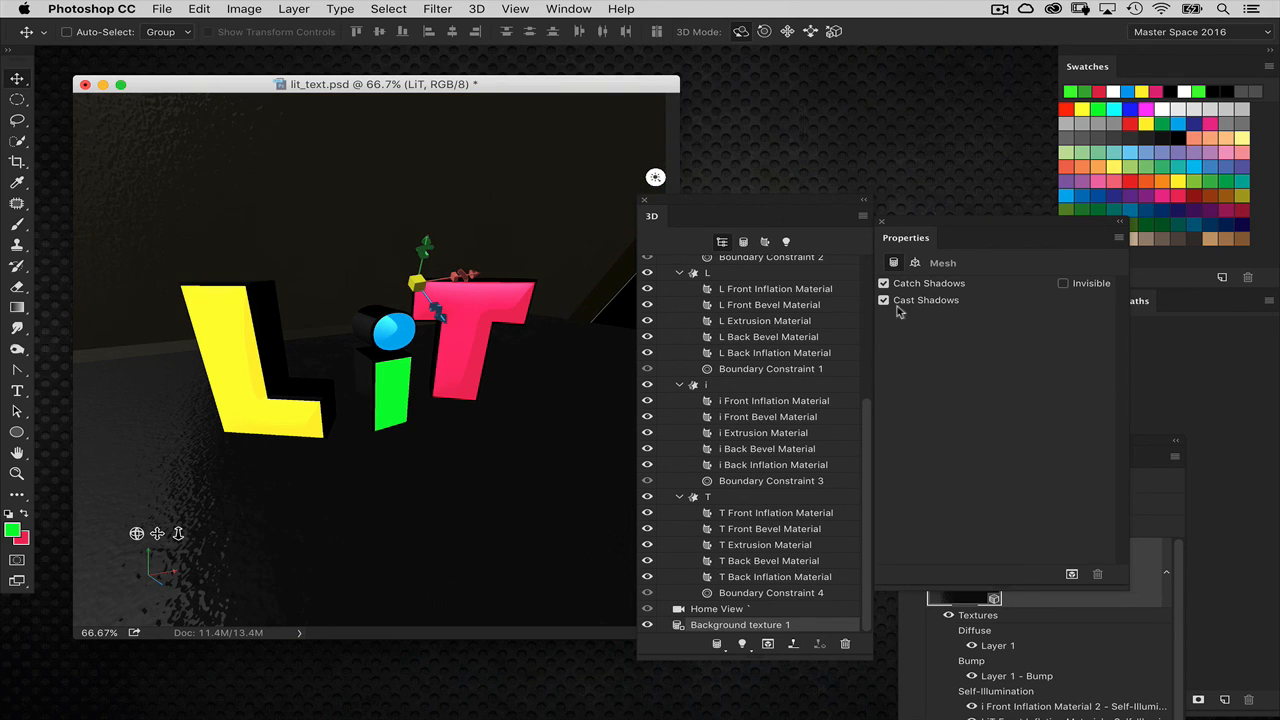
key(alt+shift+super+r)
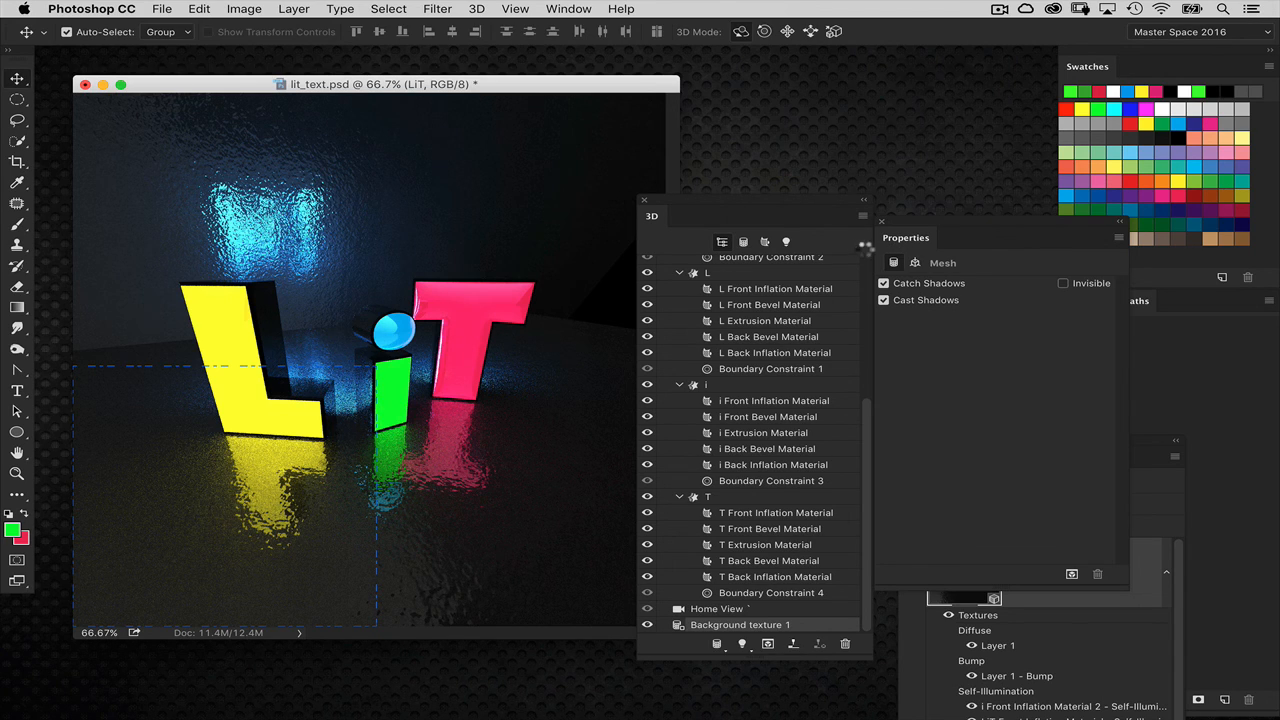
key(Escape)
- Show Infinite Light 1 temporarily to compare the lighting, and hide it again
drag(866, 427, 750, 285)
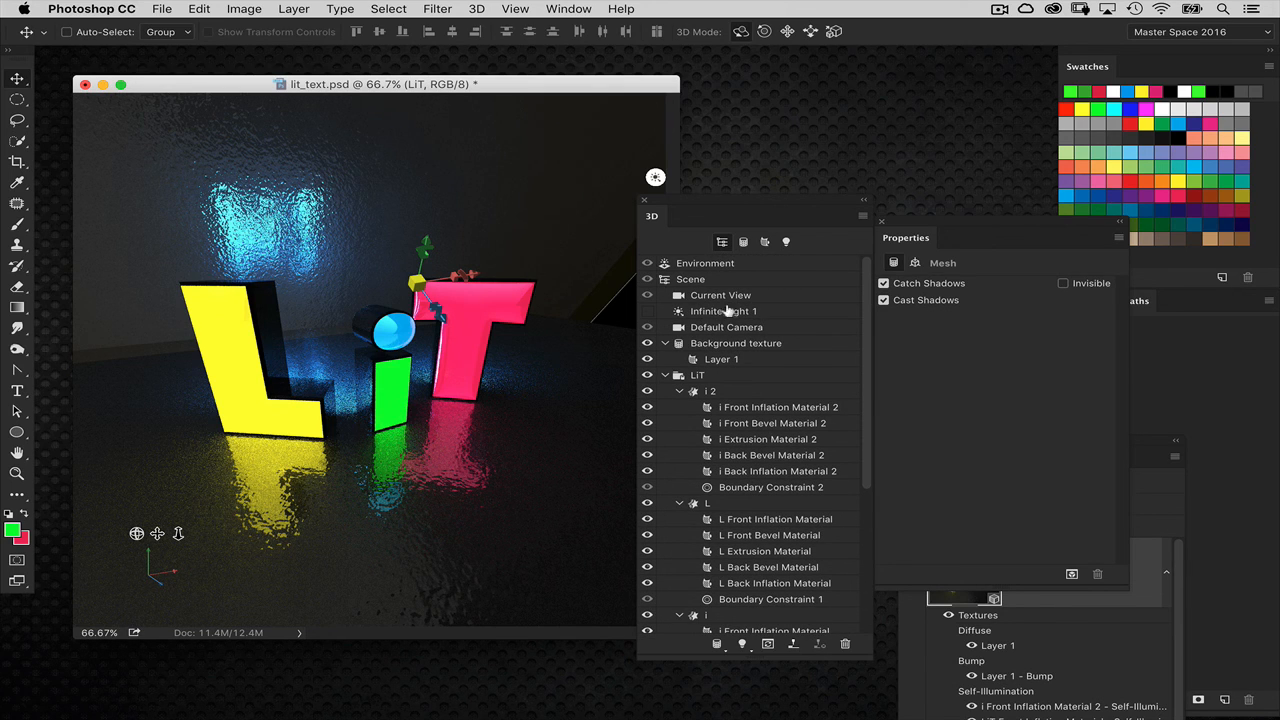
click(647, 311)
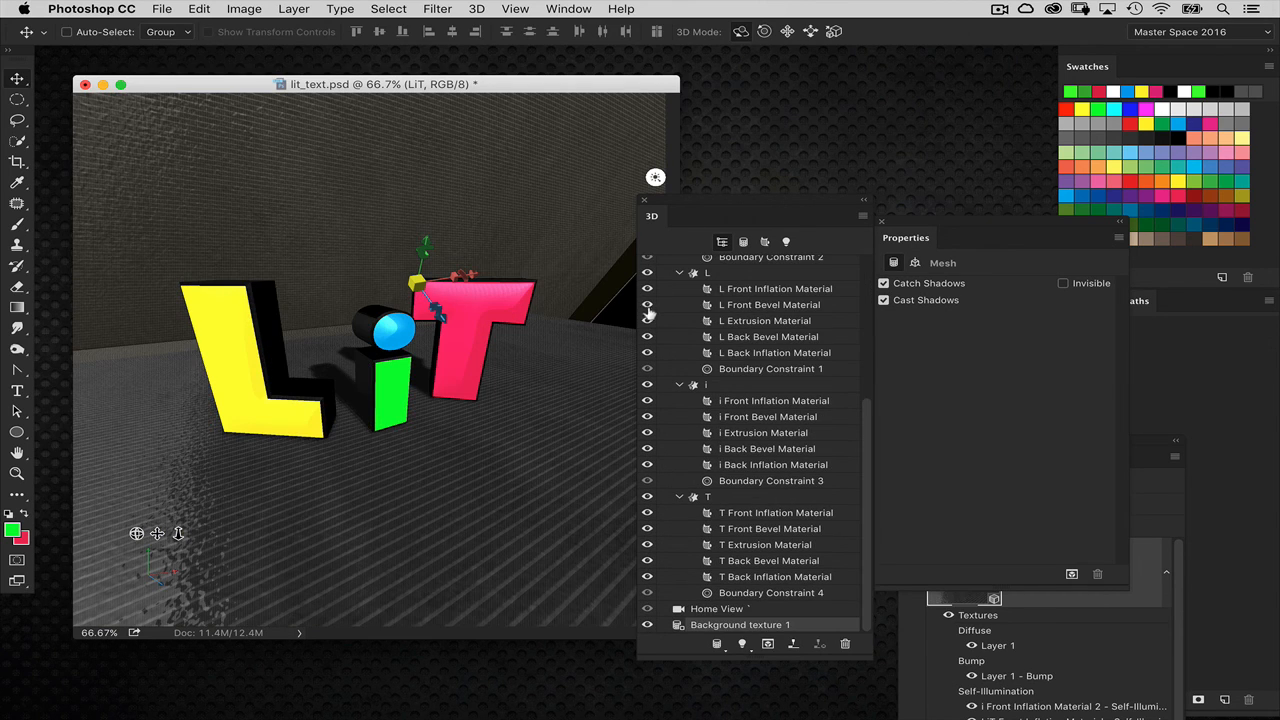
drag(868, 424, 869, 254)
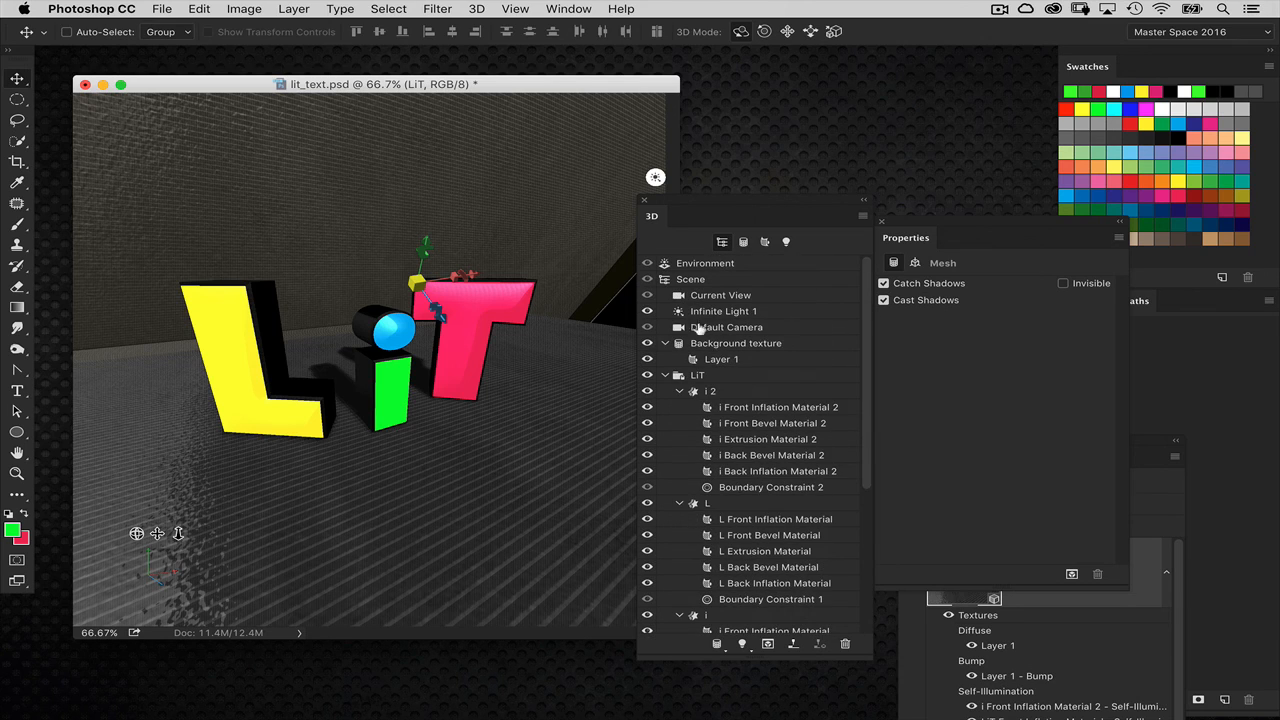
click(647, 311)
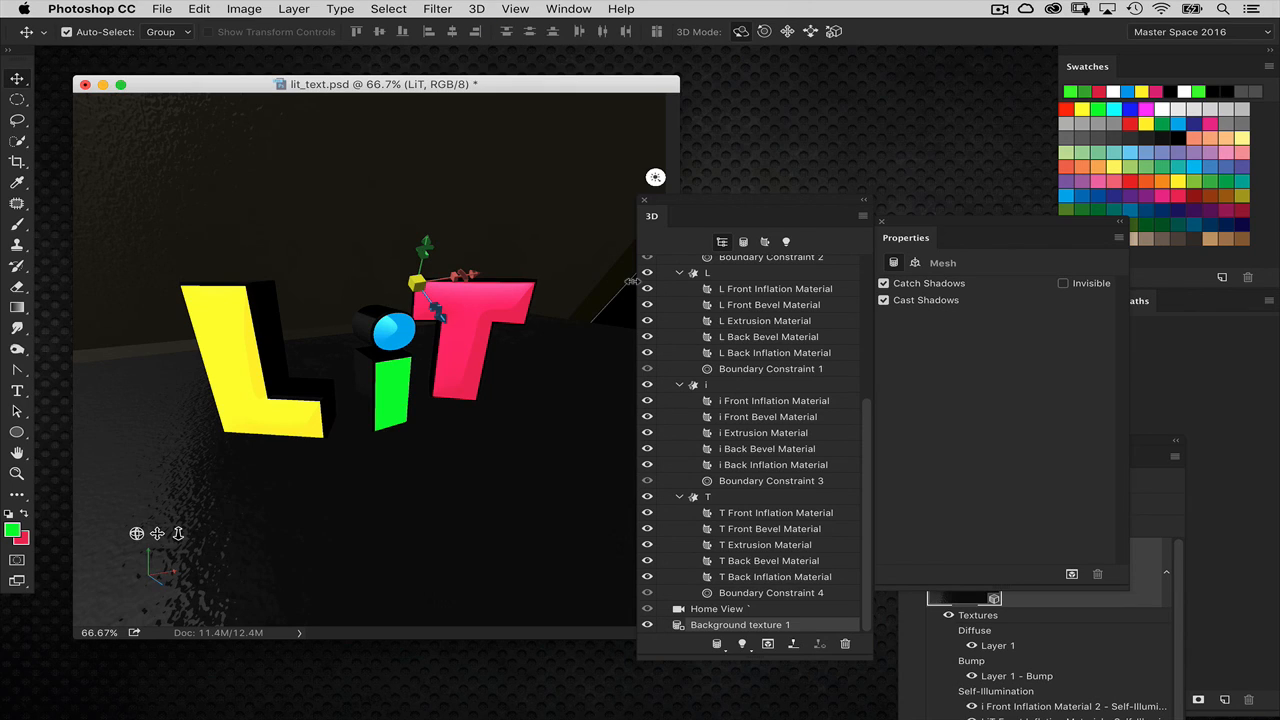
- Render the LiT 3D layer with Infinite Light 1 hidden
key(alt+shift+super+r)
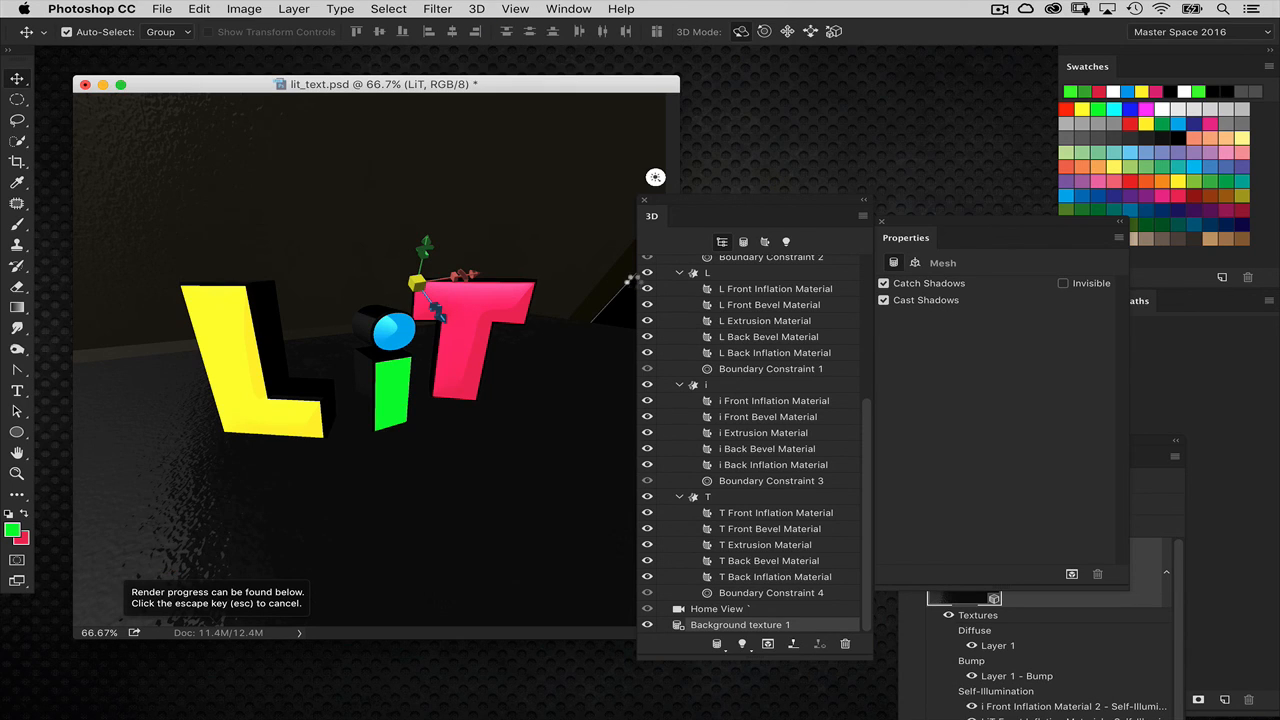